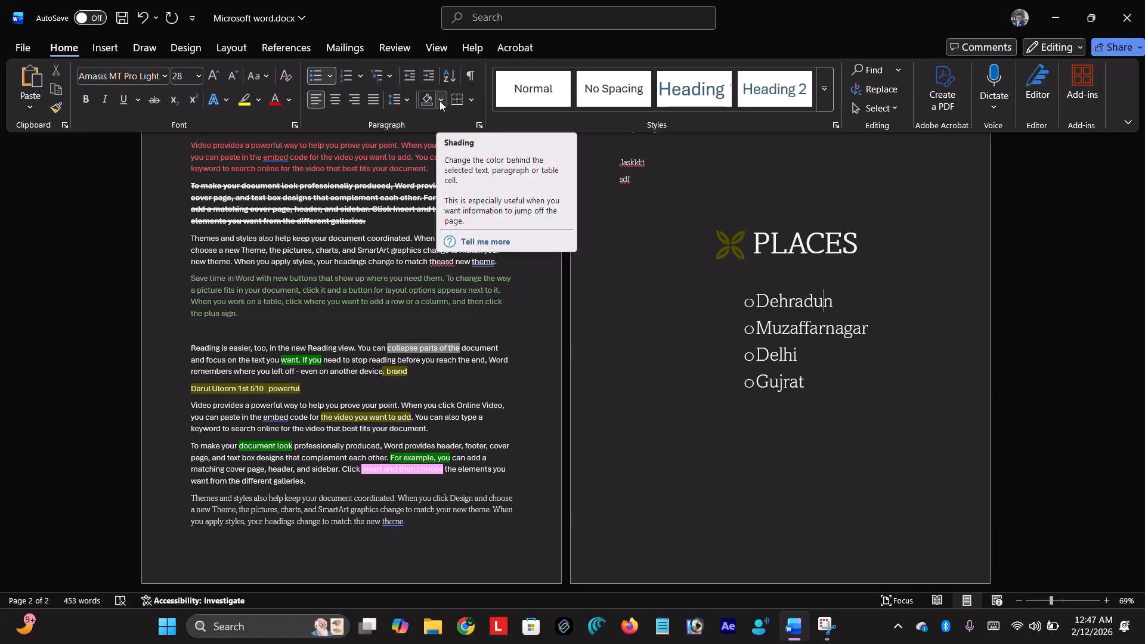
- Give the PLACES list hollow circle bullets, then reselect its four items and reopen the Bullets gallery
click(330, 77)
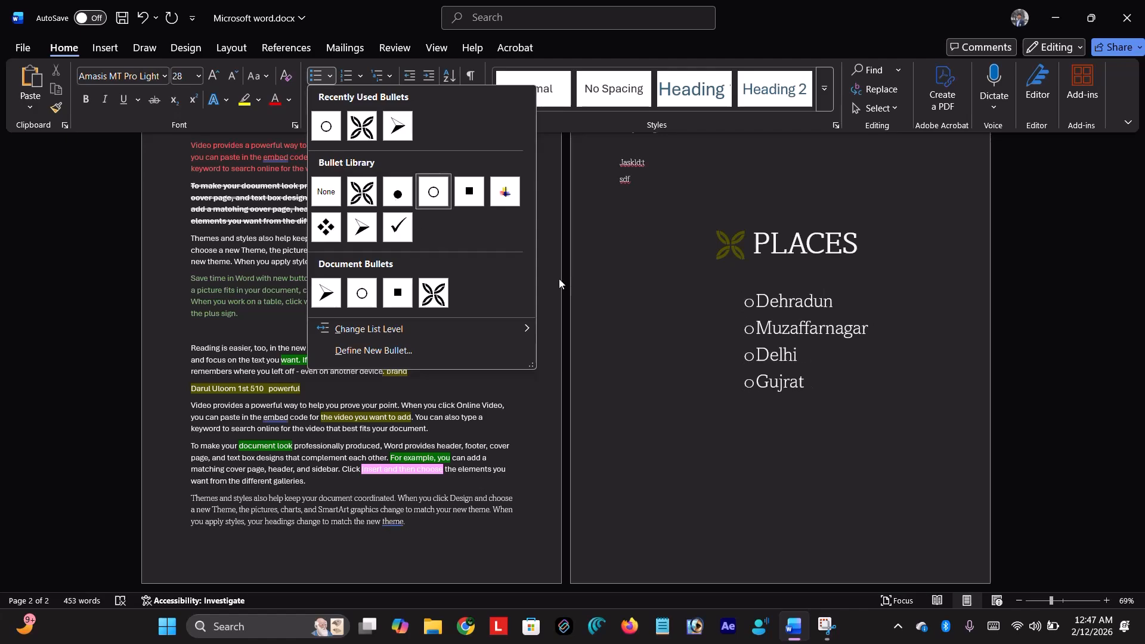
click(434, 191)
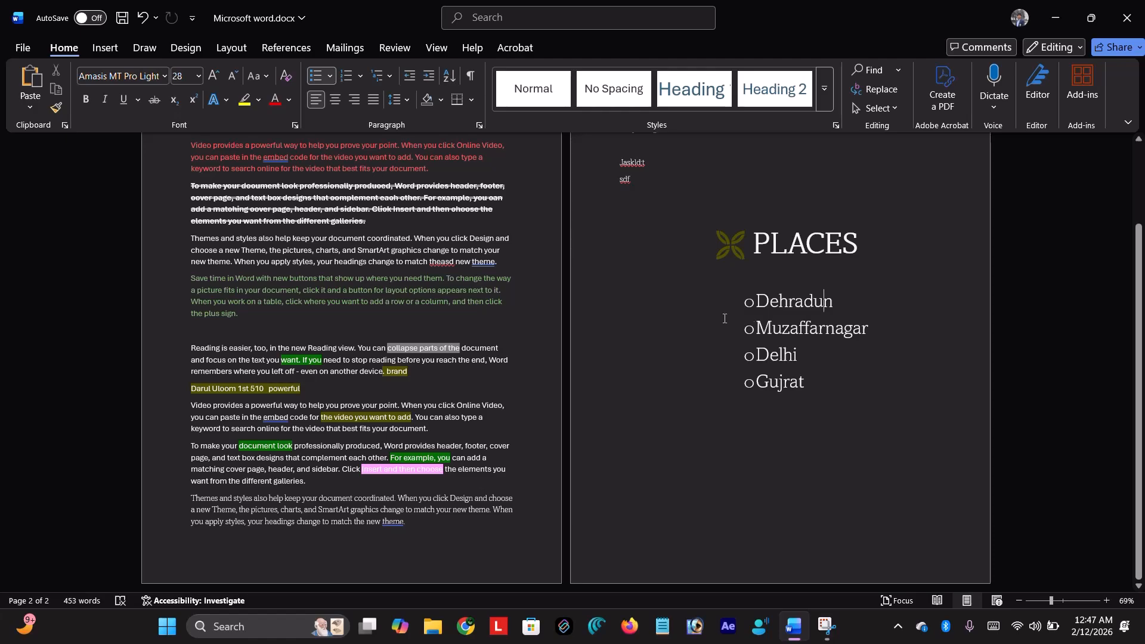
click(333, 76)
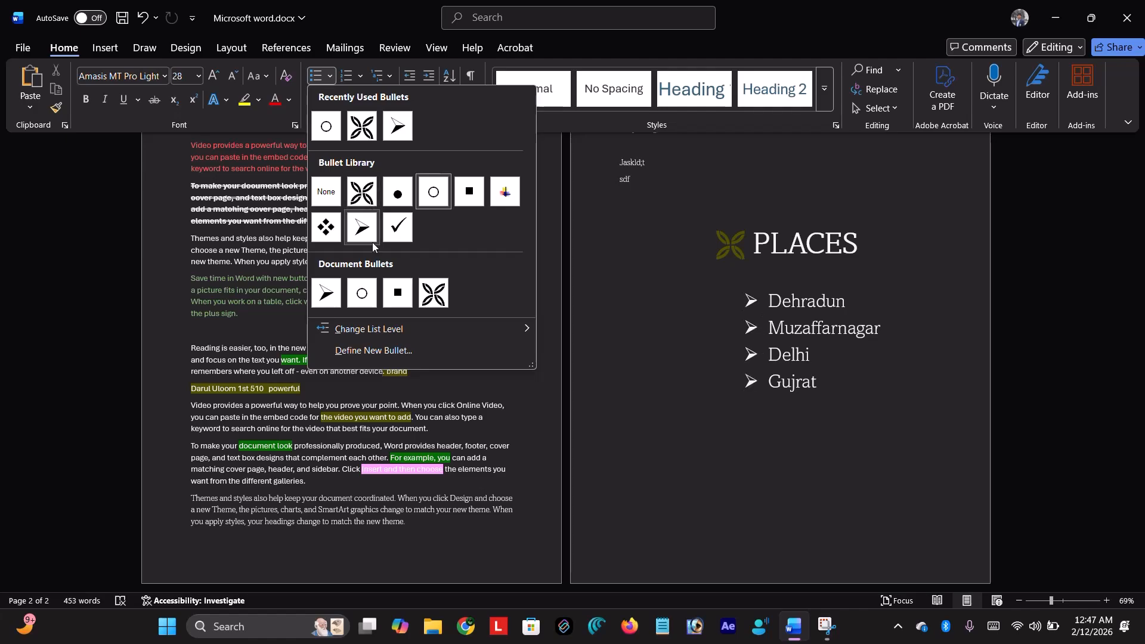
click(627, 266)
drag(835, 404, 715, 280)
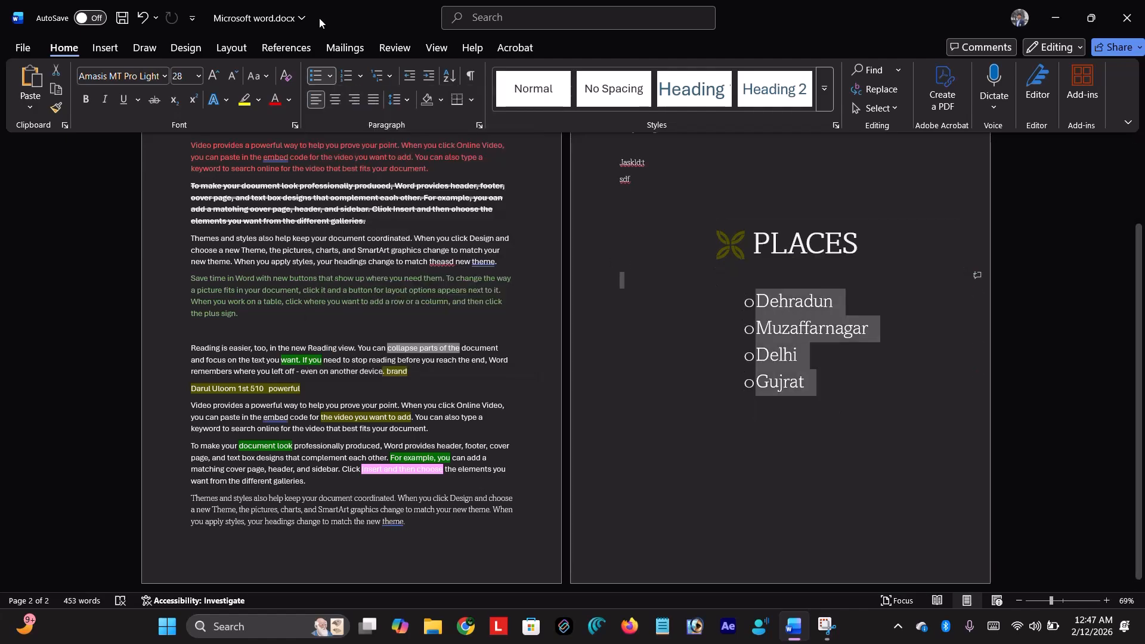
click(330, 76)
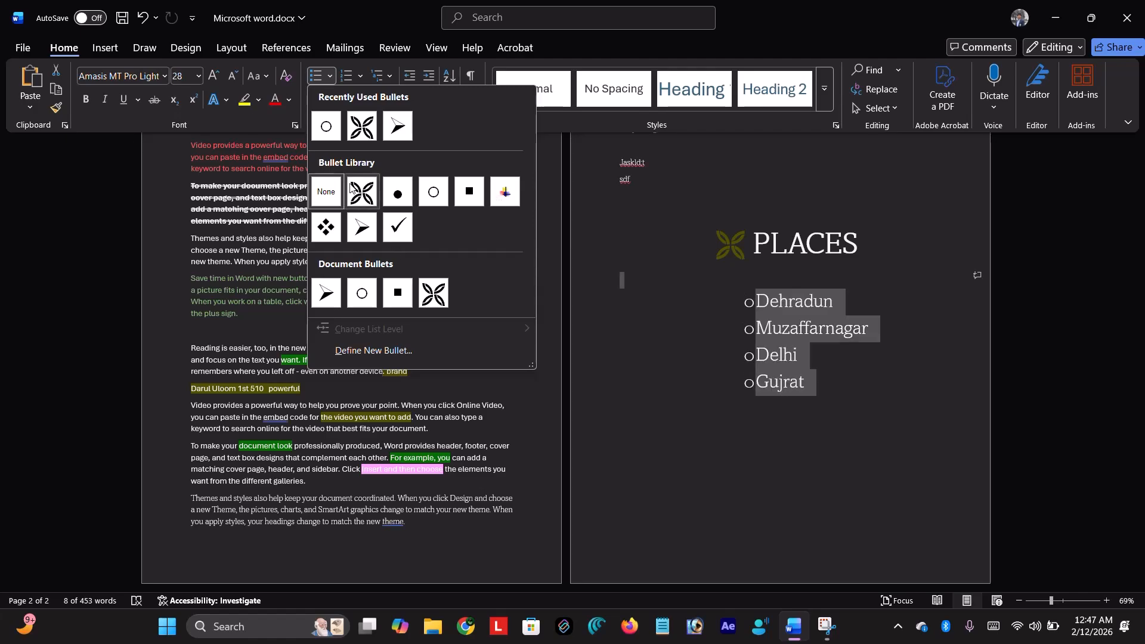
- Define a new bullet from the Wingdings butterfly symbol (character 203) for the PLACES list
click(366, 350)
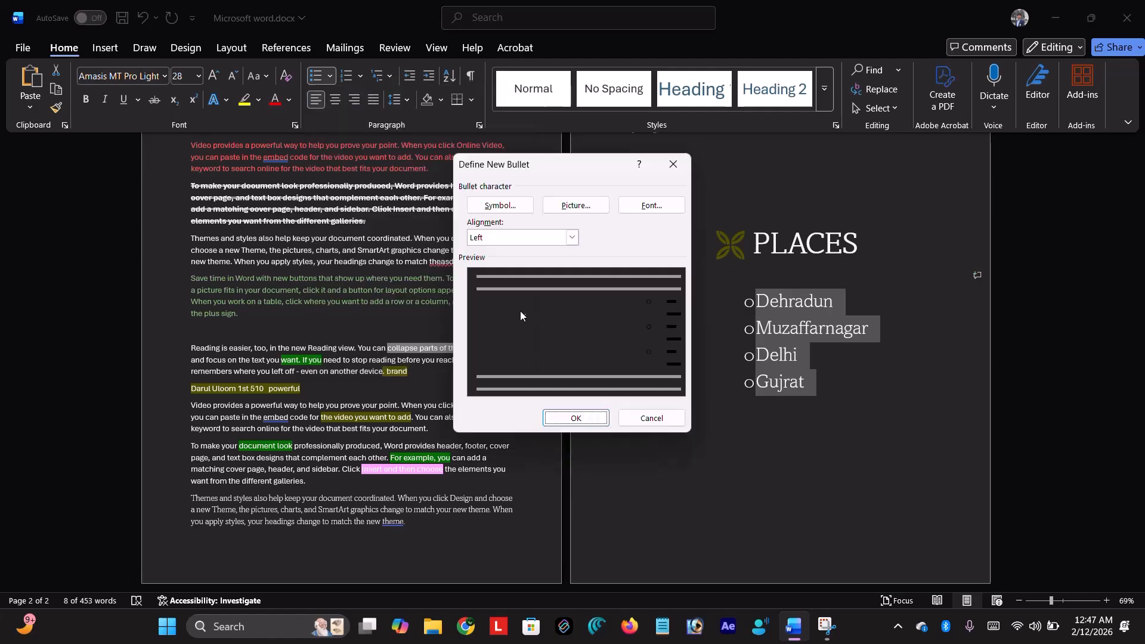
click(510, 209)
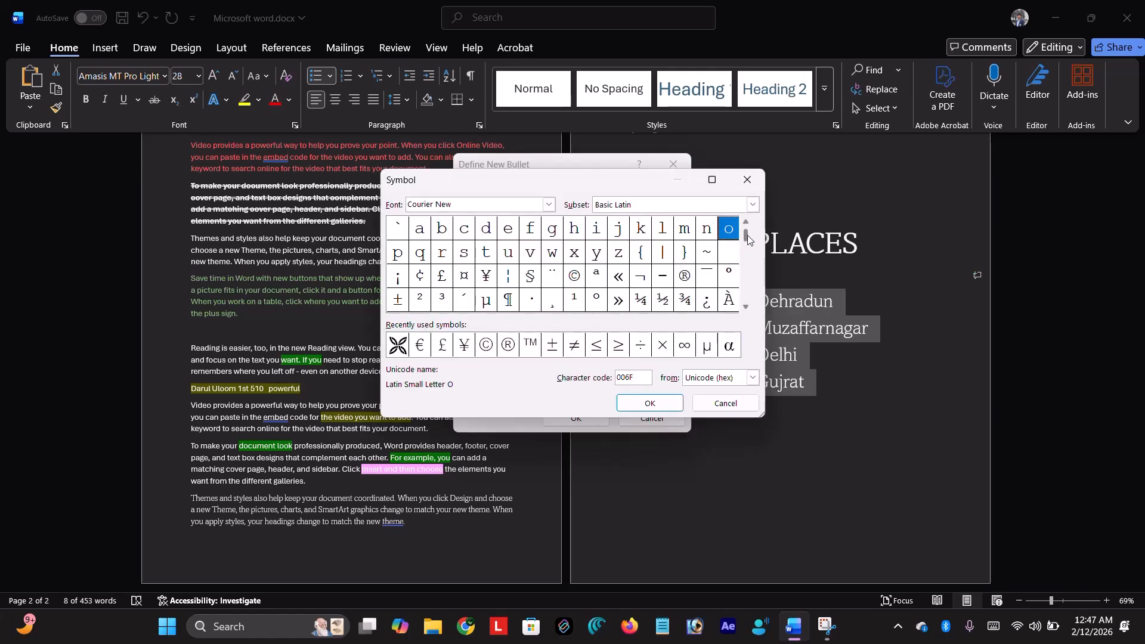
drag(747, 236, 748, 246)
double_click(748, 306)
click(749, 310)
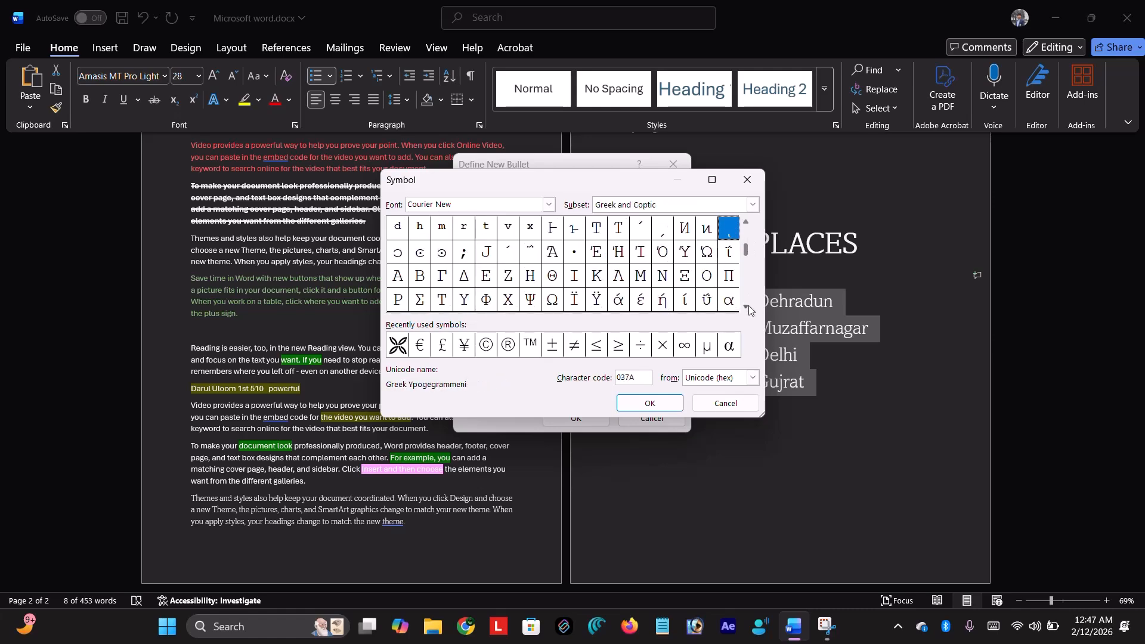
click(749, 306)
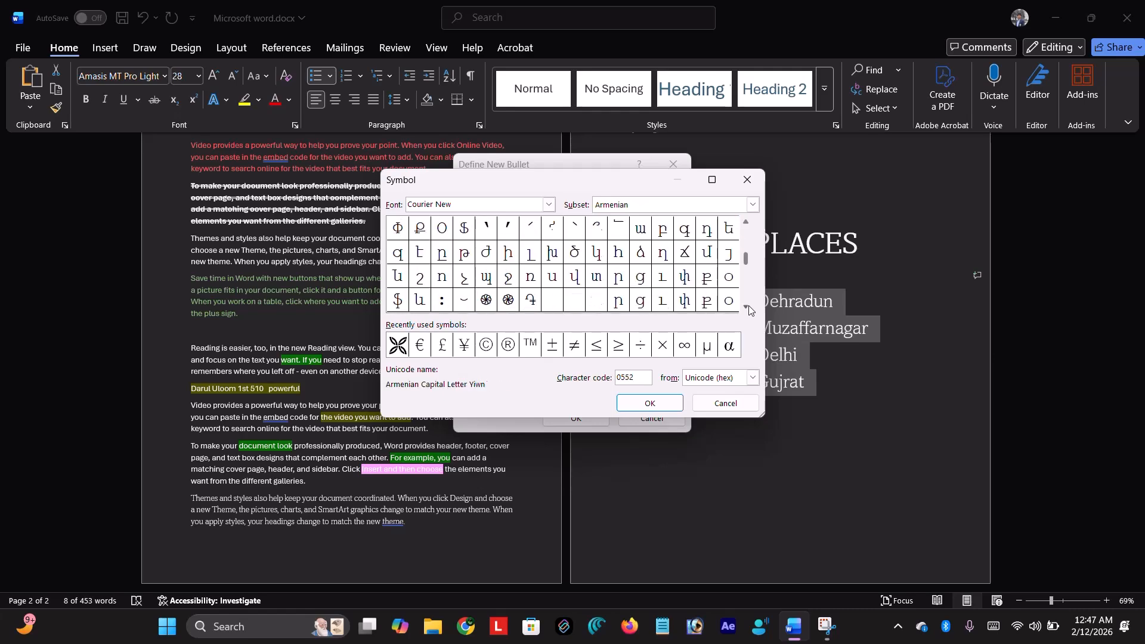
click(750, 310)
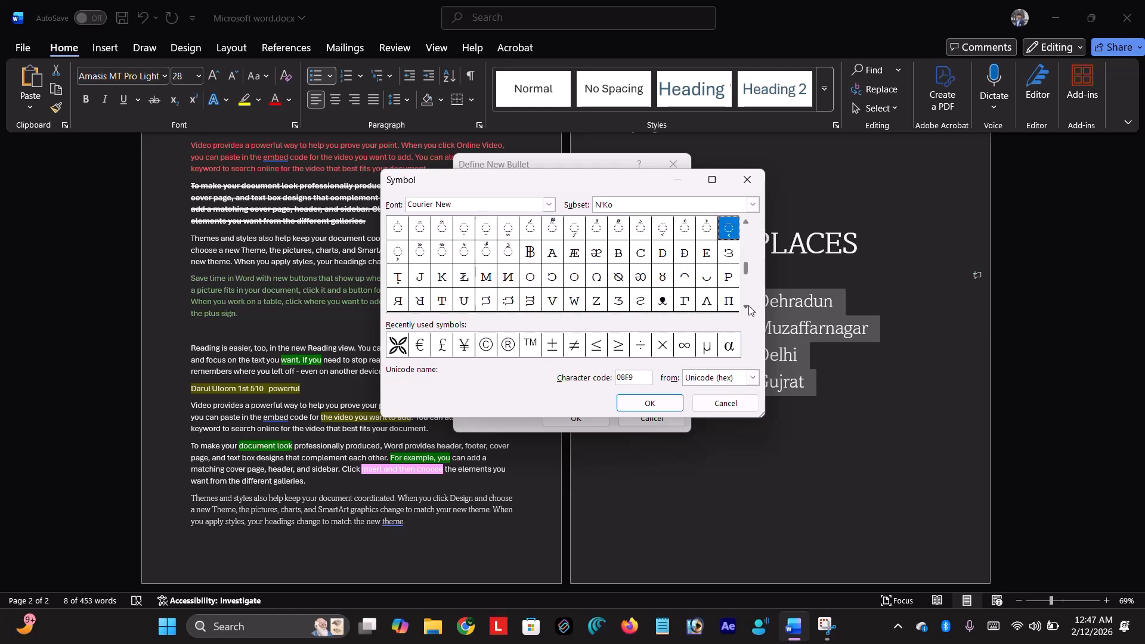
click(749, 310)
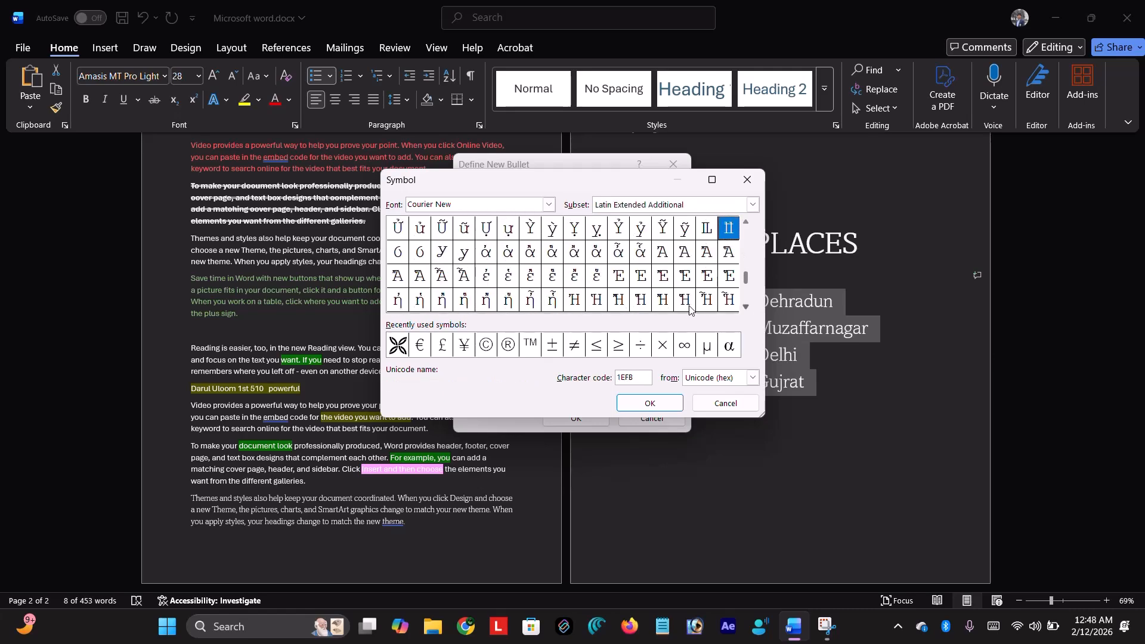
click(398, 345)
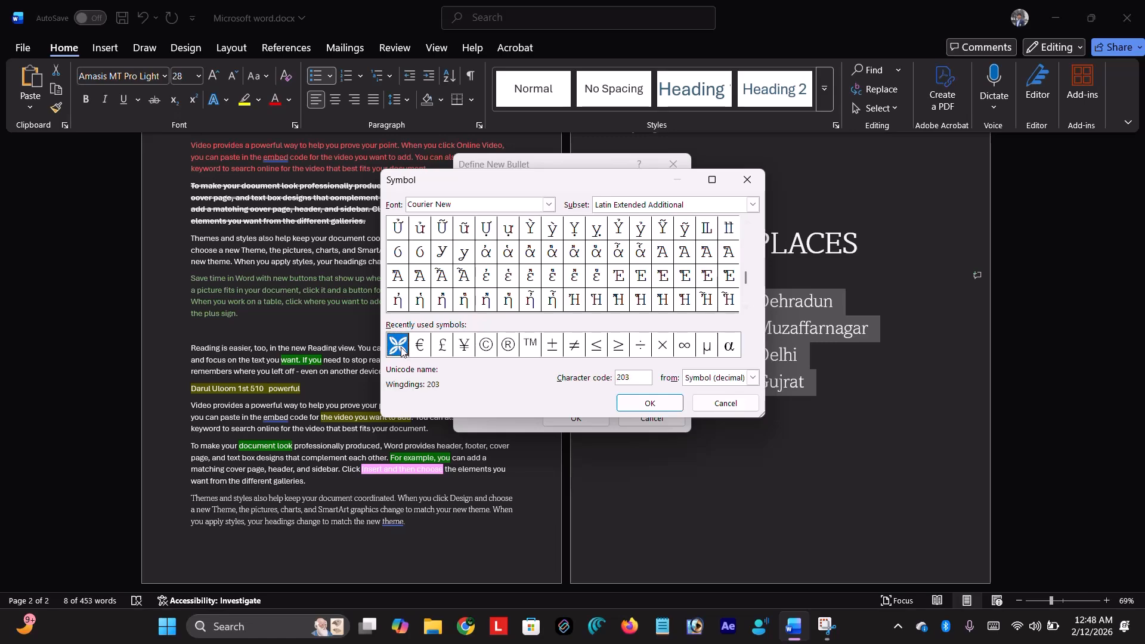
click(647, 400)
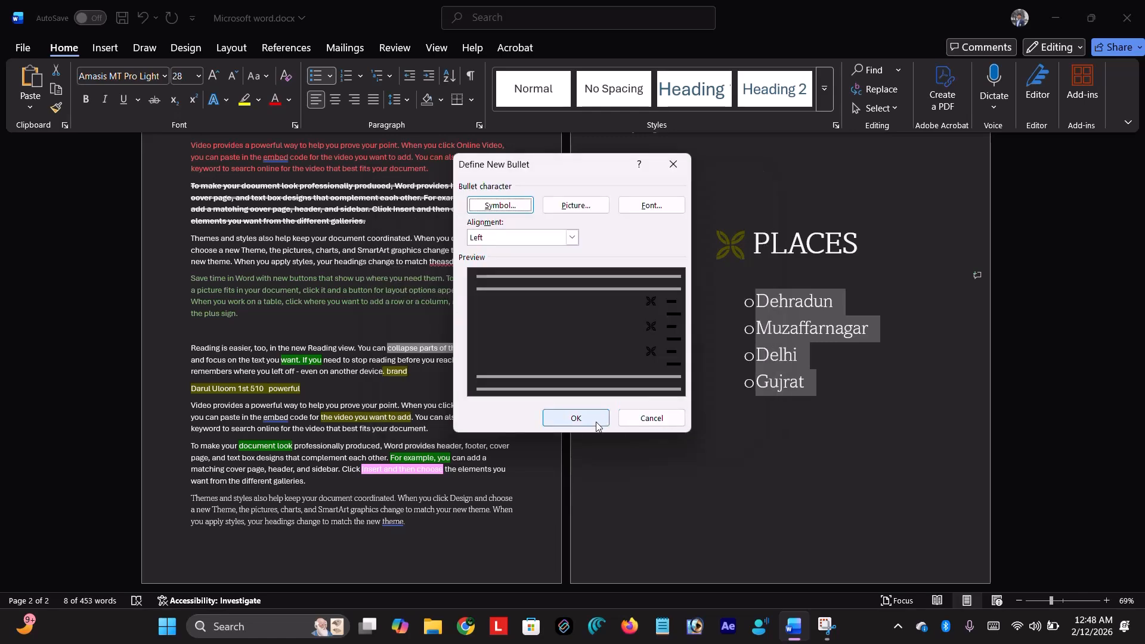
click(576, 418)
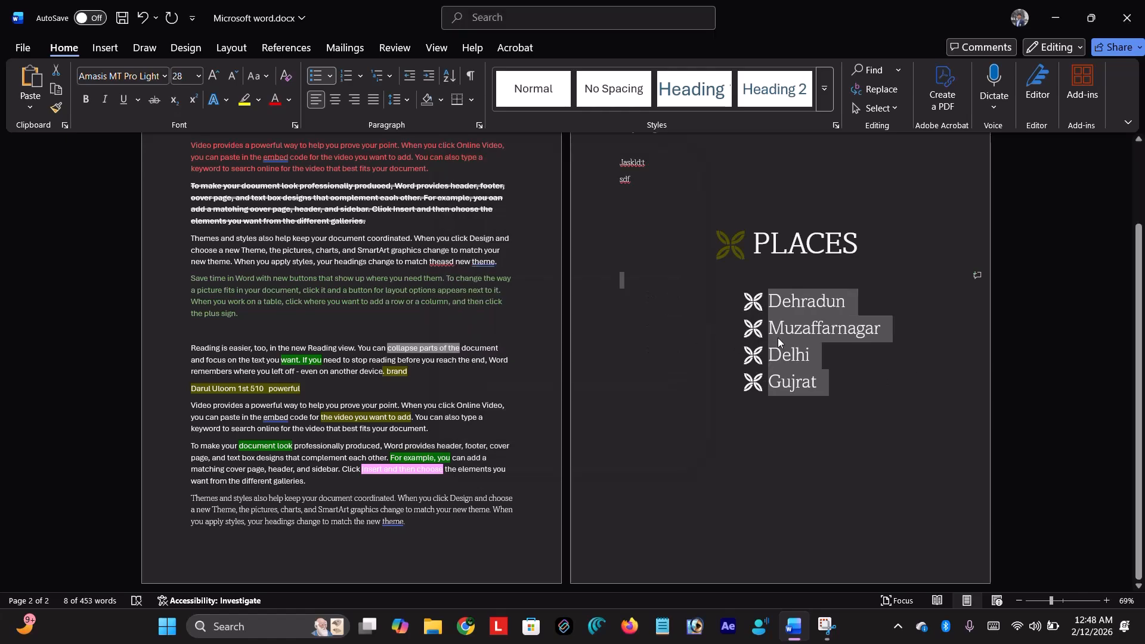
click(330, 75)
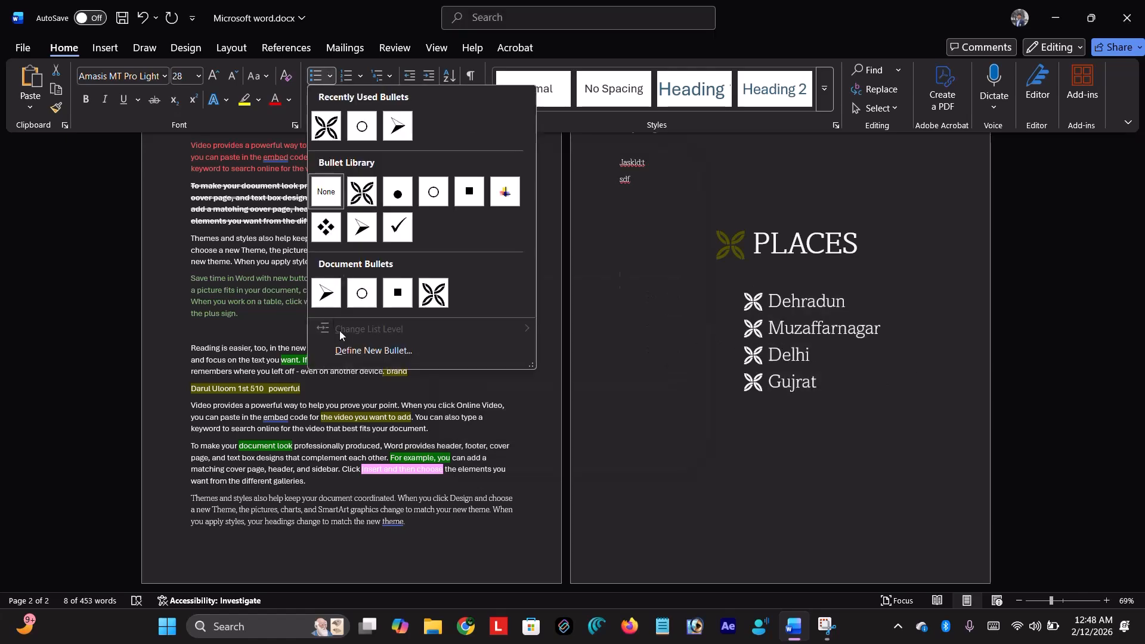
click(358, 351)
click(590, 205)
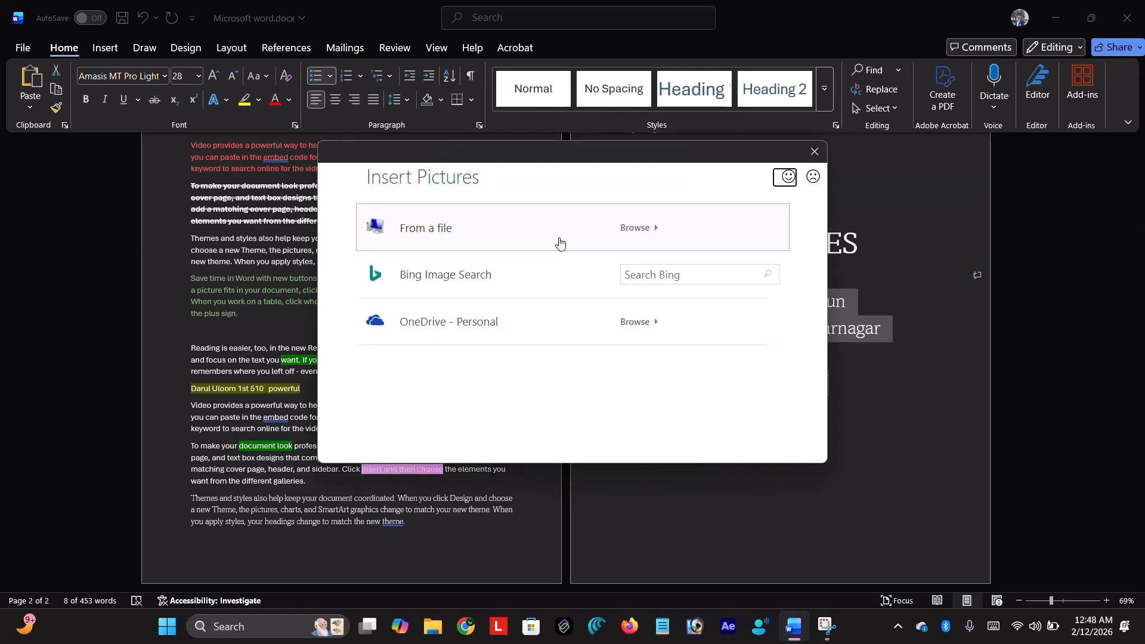
click(813, 152)
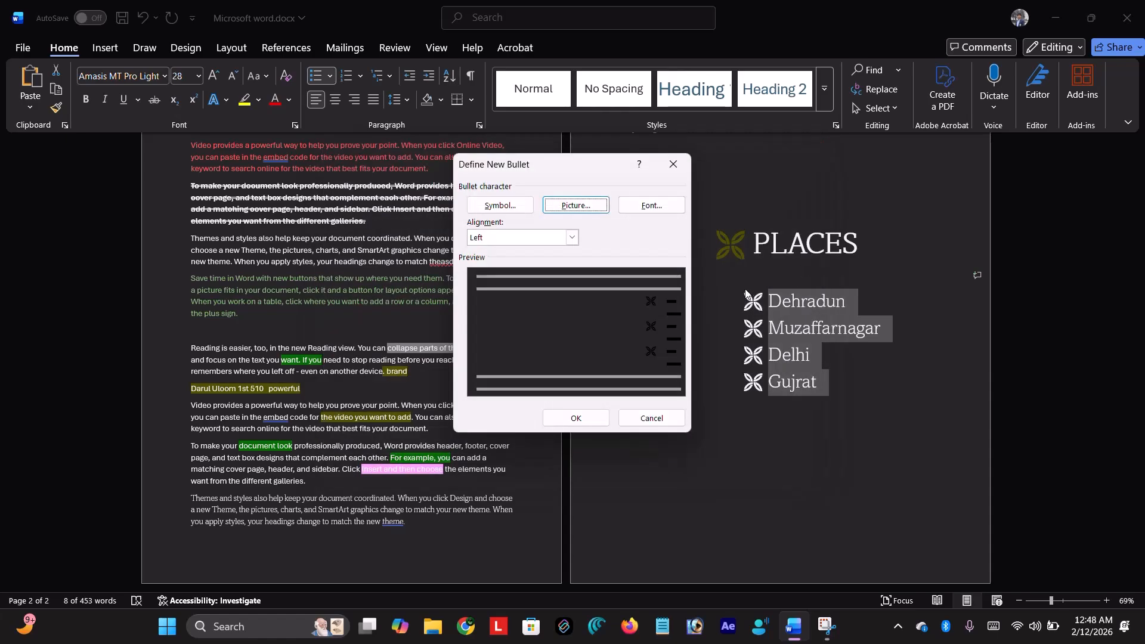
click(653, 417)
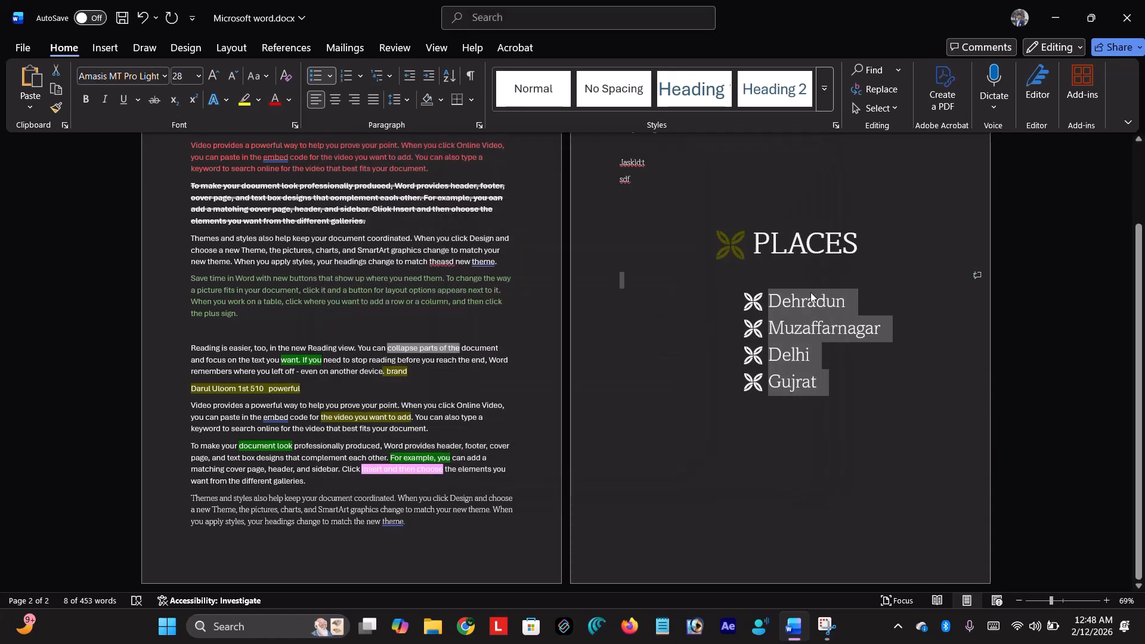
click(839, 388)
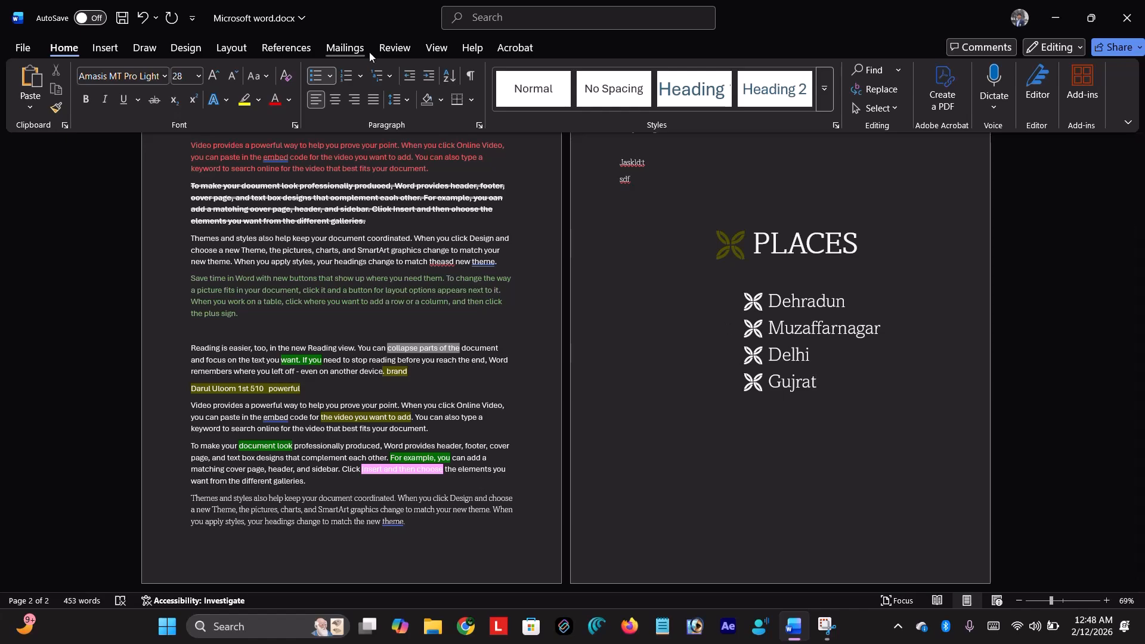
- Reletter the four PLACES items as a., b., c., d. with lowercase letter numbering
drag(854, 383, 724, 301)
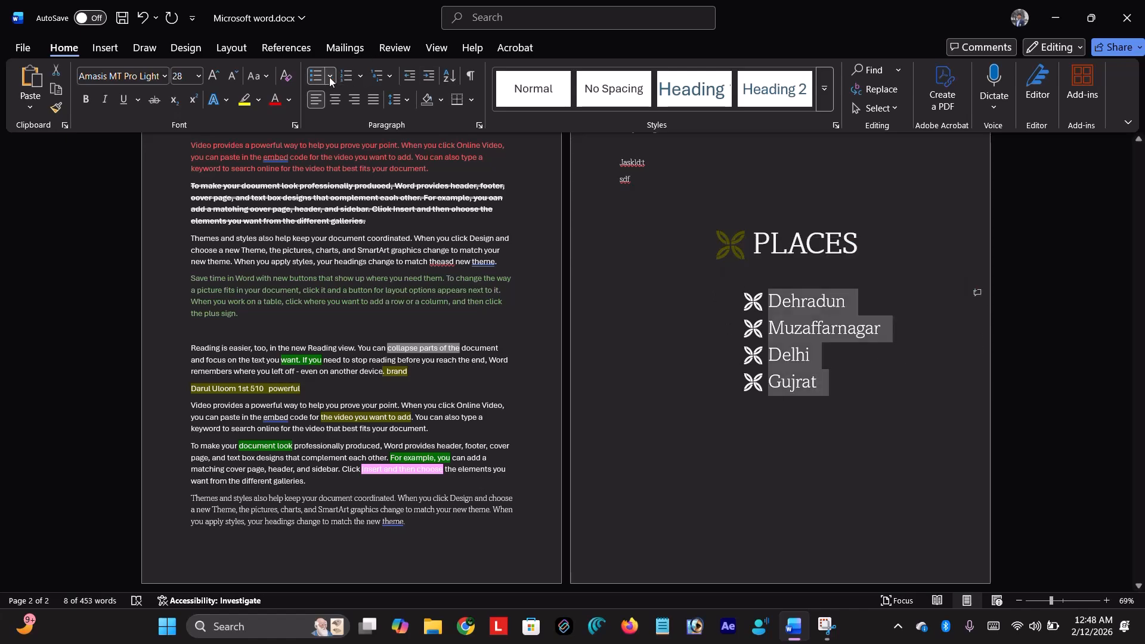
click(361, 76)
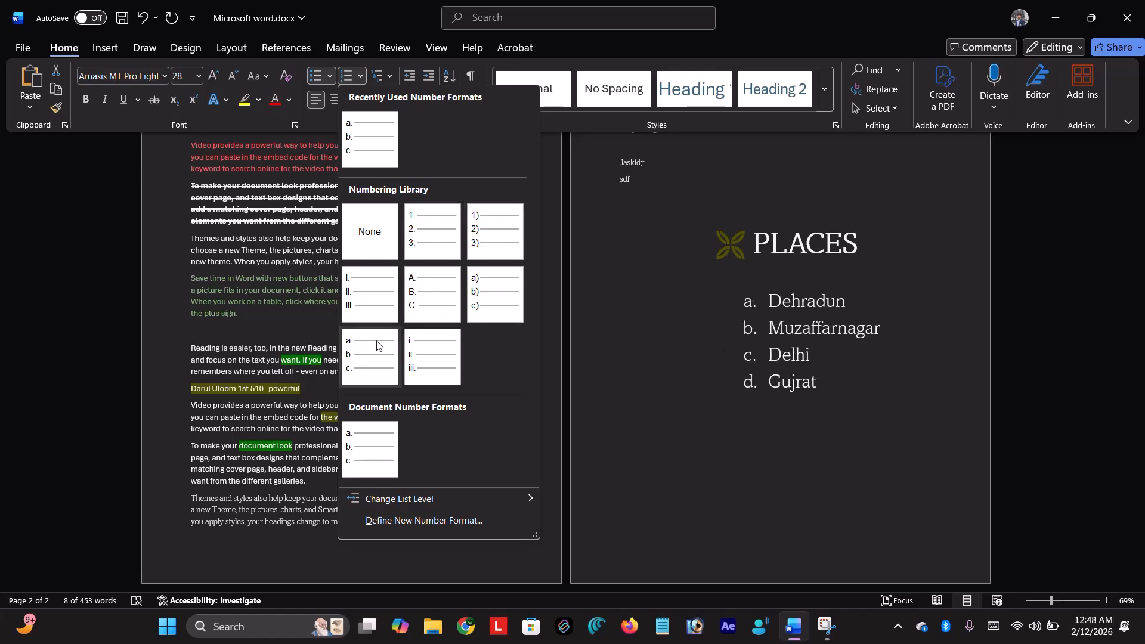
click(362, 358)
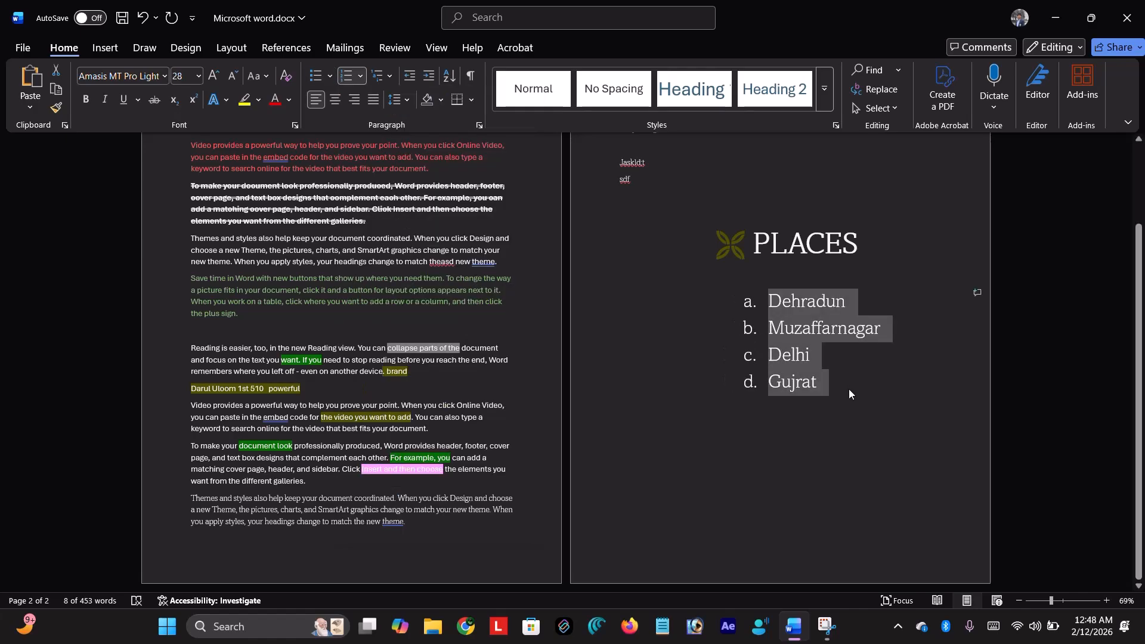
click(829, 386)
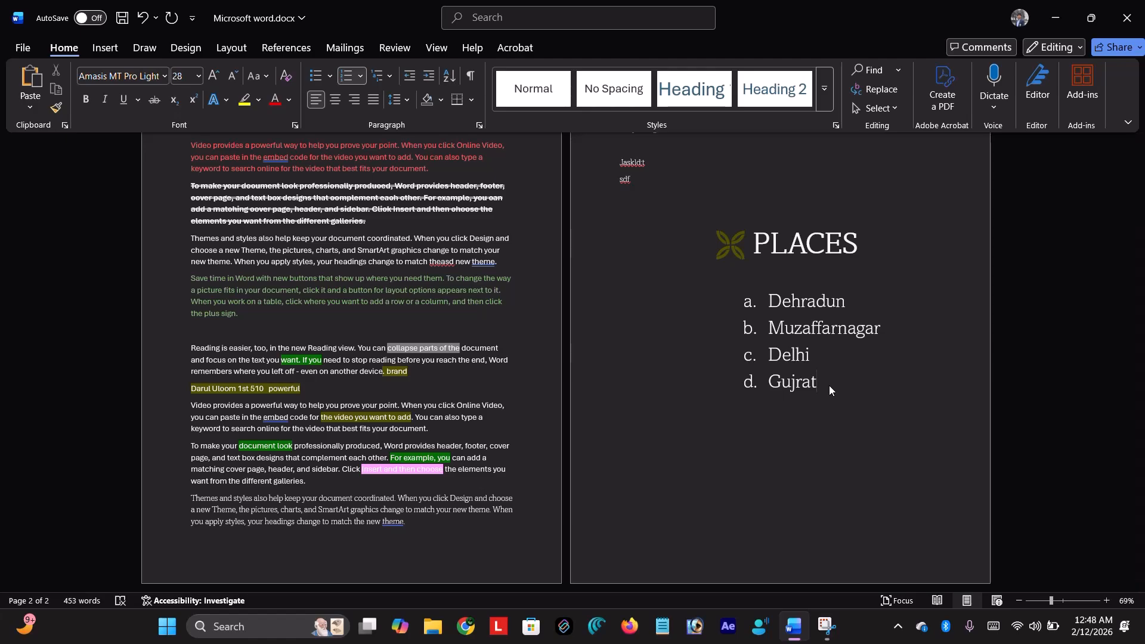
- Add list items e. Punjab and f. Ja, then end the lettered list with an unnumbered line
key(Return)
text(punjab)
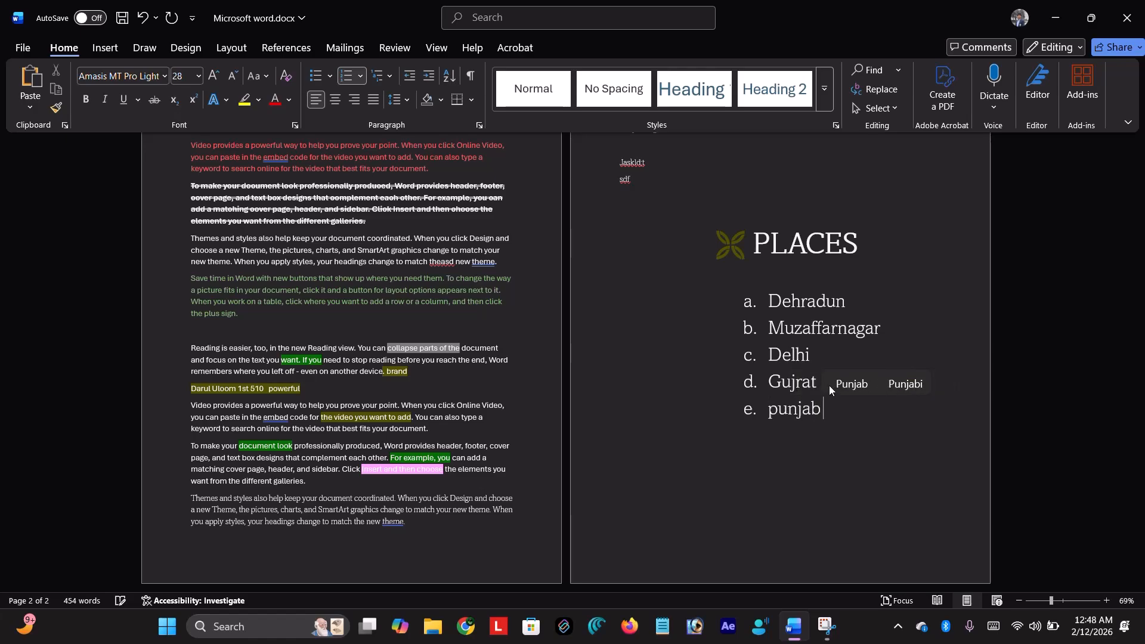
key(Return)
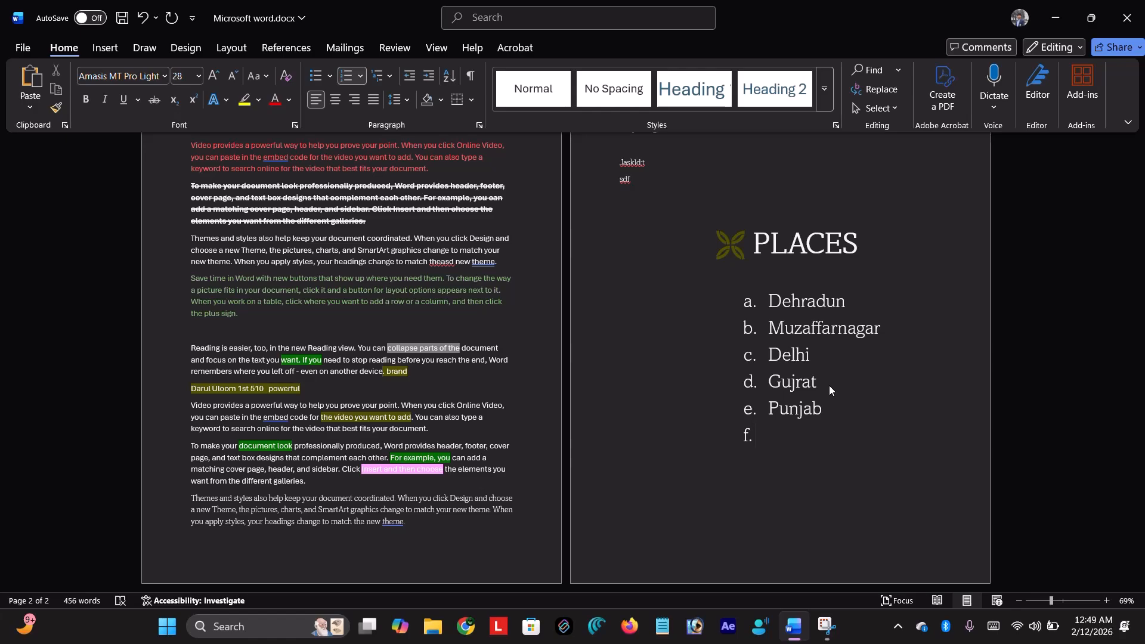
key(Return)
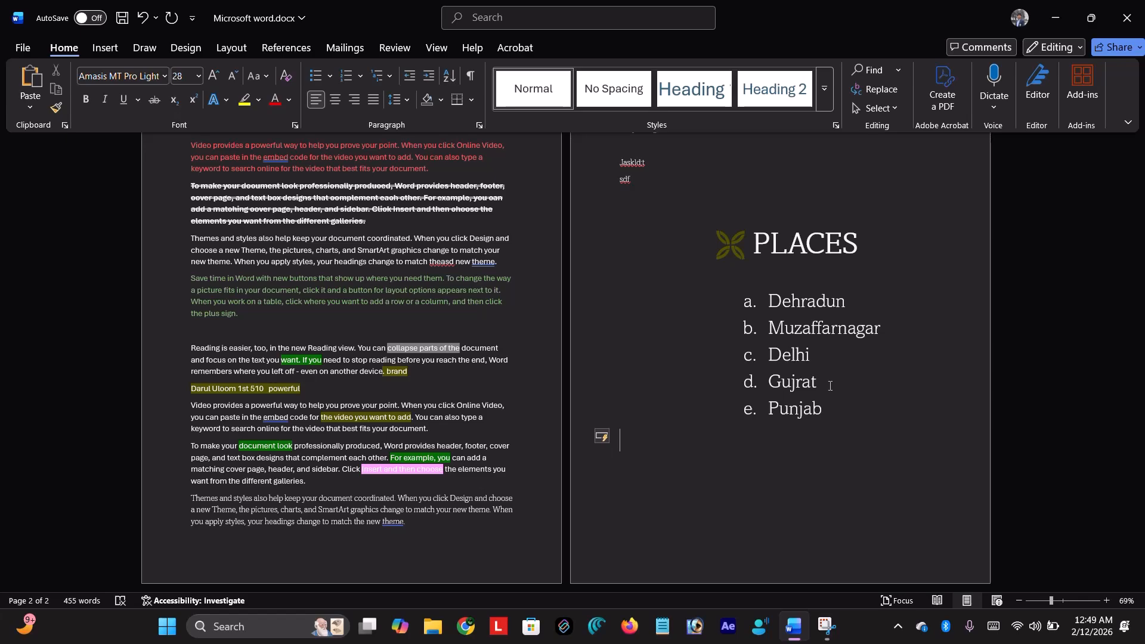
key(ctrl+z)
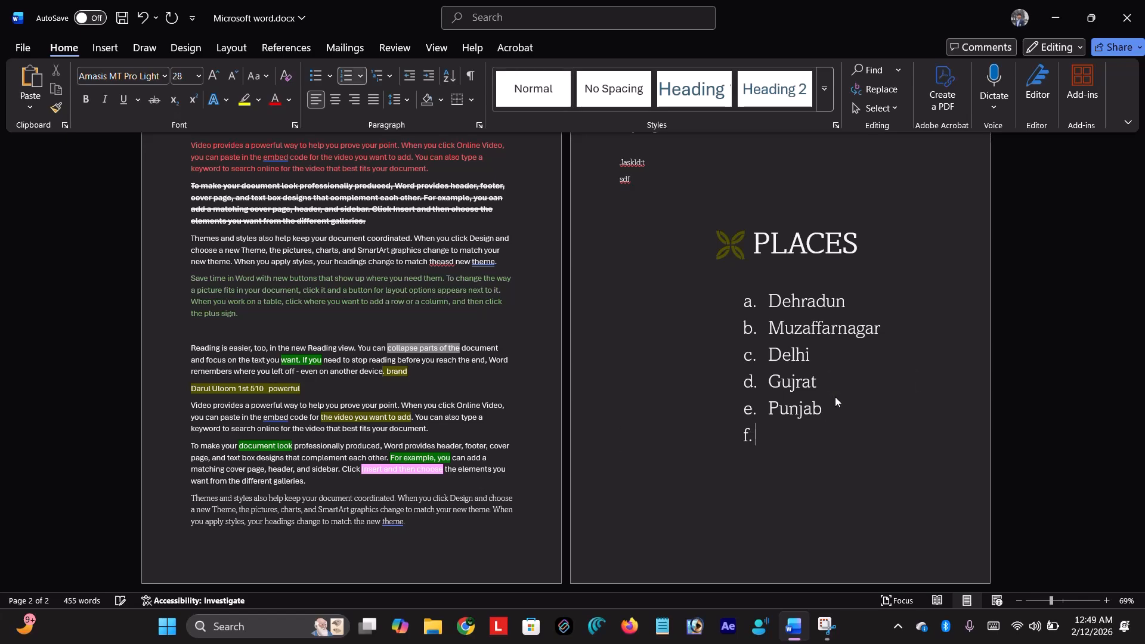
text(Ja)
key(Return)
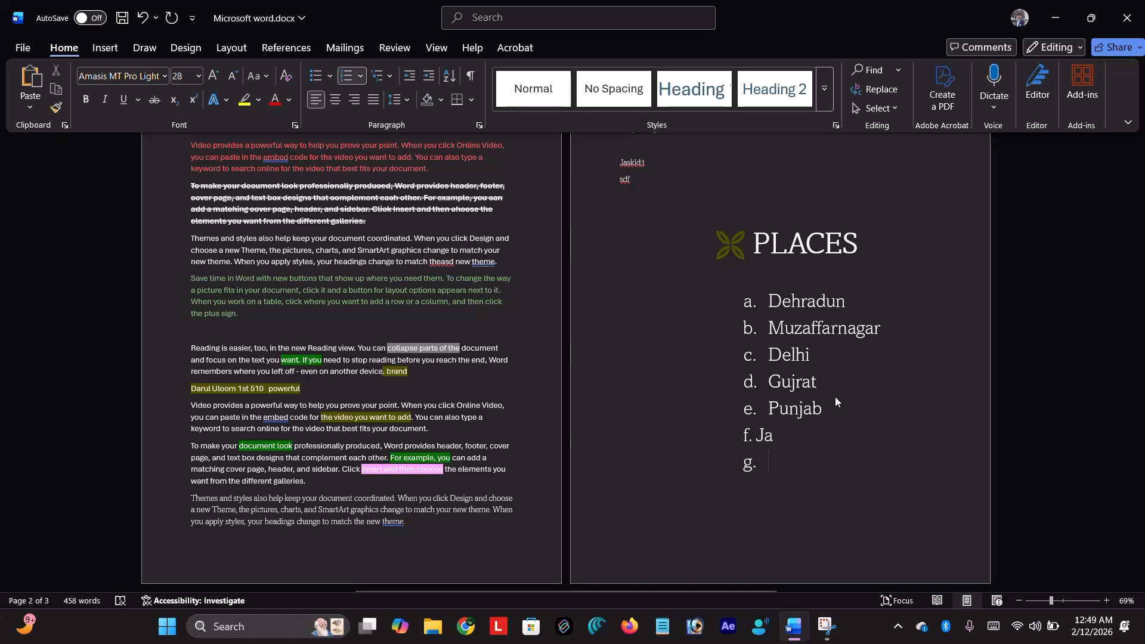
key(Return)
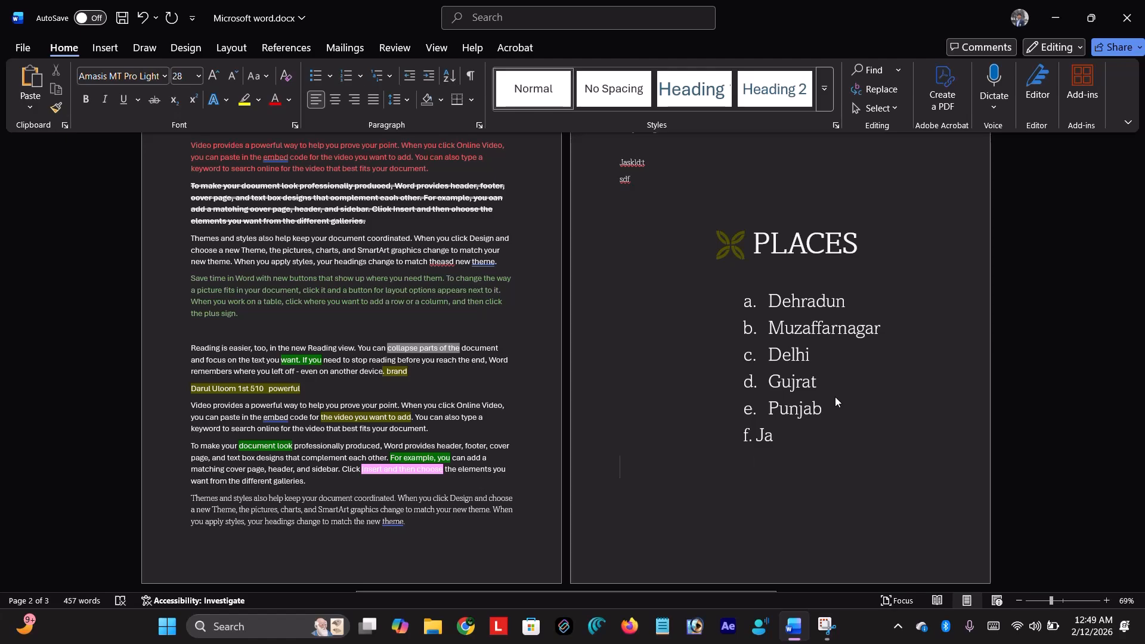
- Insert a page break after the PLACES list to create a blank fourth page
scroll(835, 396, down, 3)
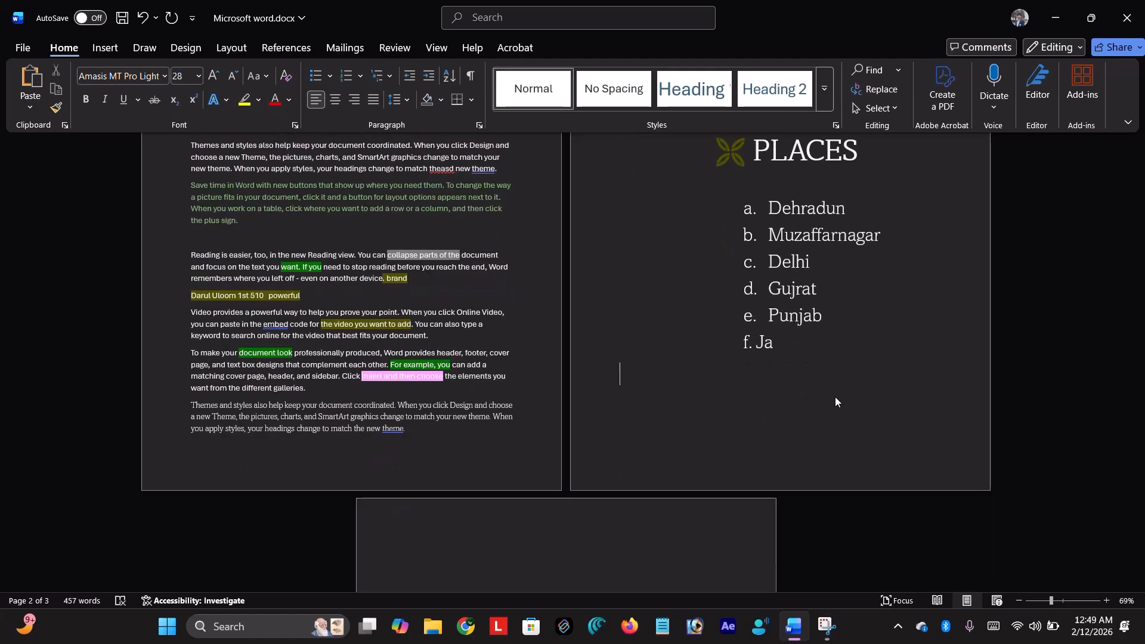
scroll(674, 389, down, 3)
click(511, 470)
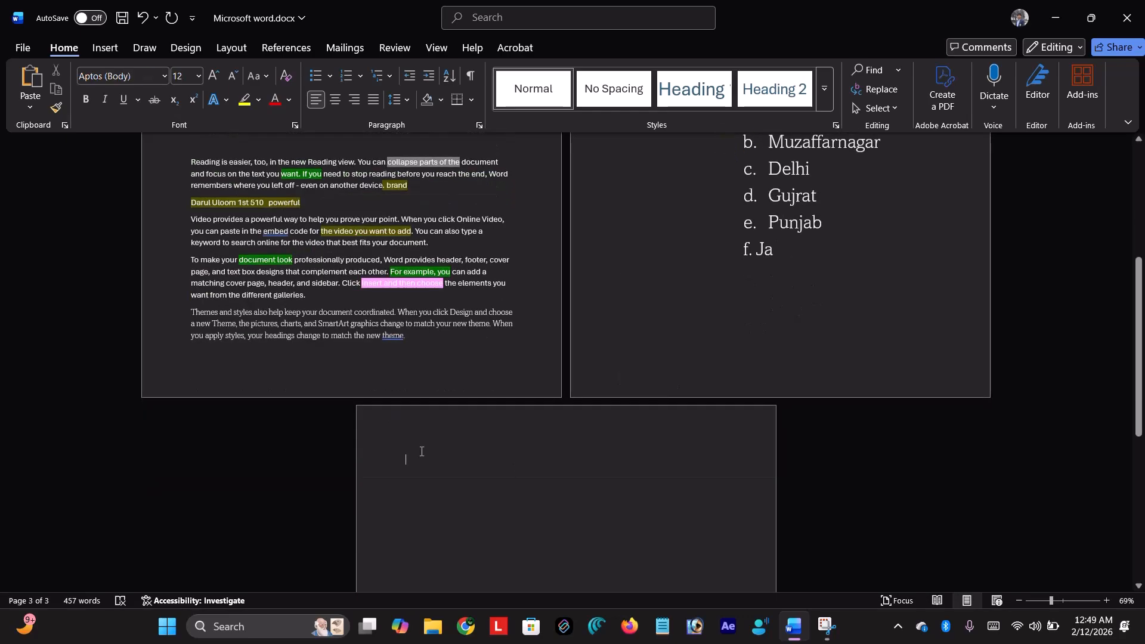
scroll(557, 429, down, 1)
scroll(557, 429, down, 3)
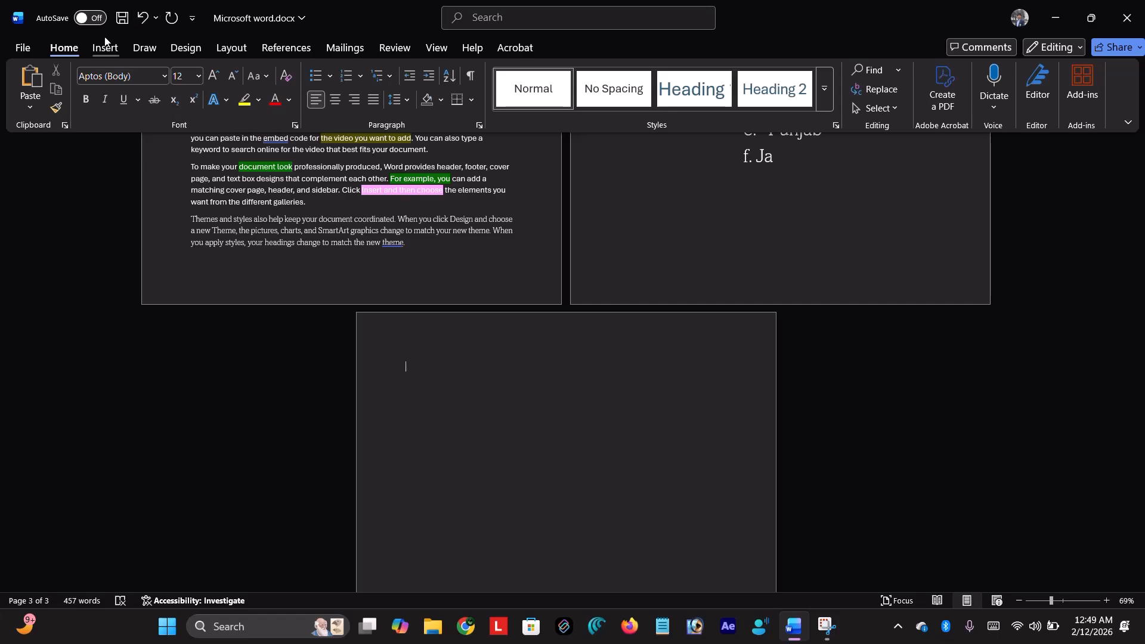
click(90, 47)
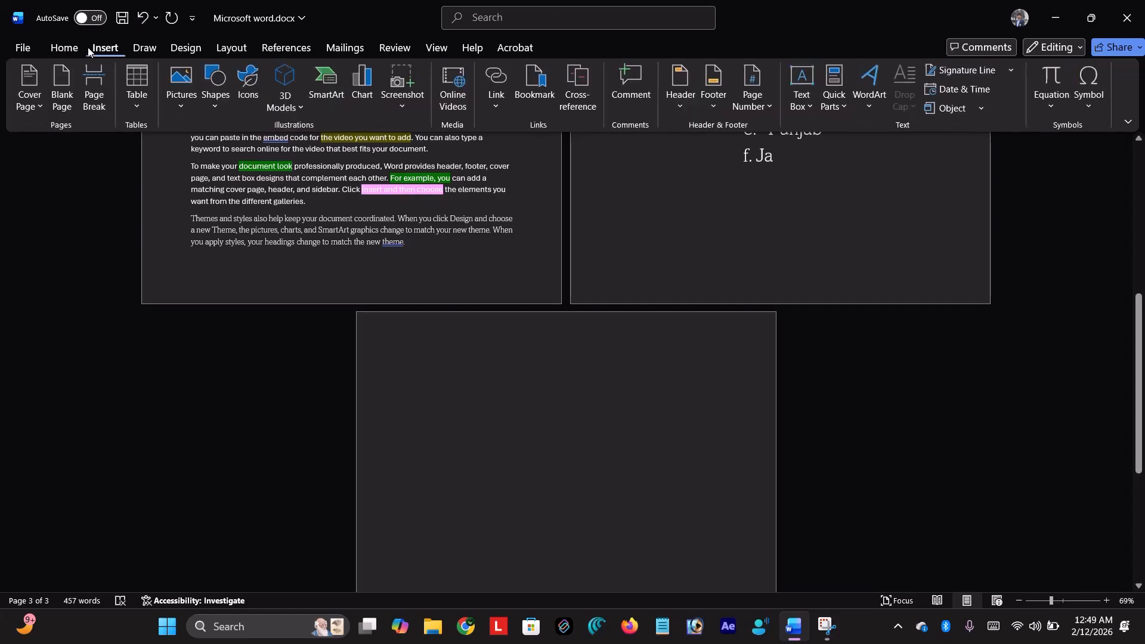
click(78, 91)
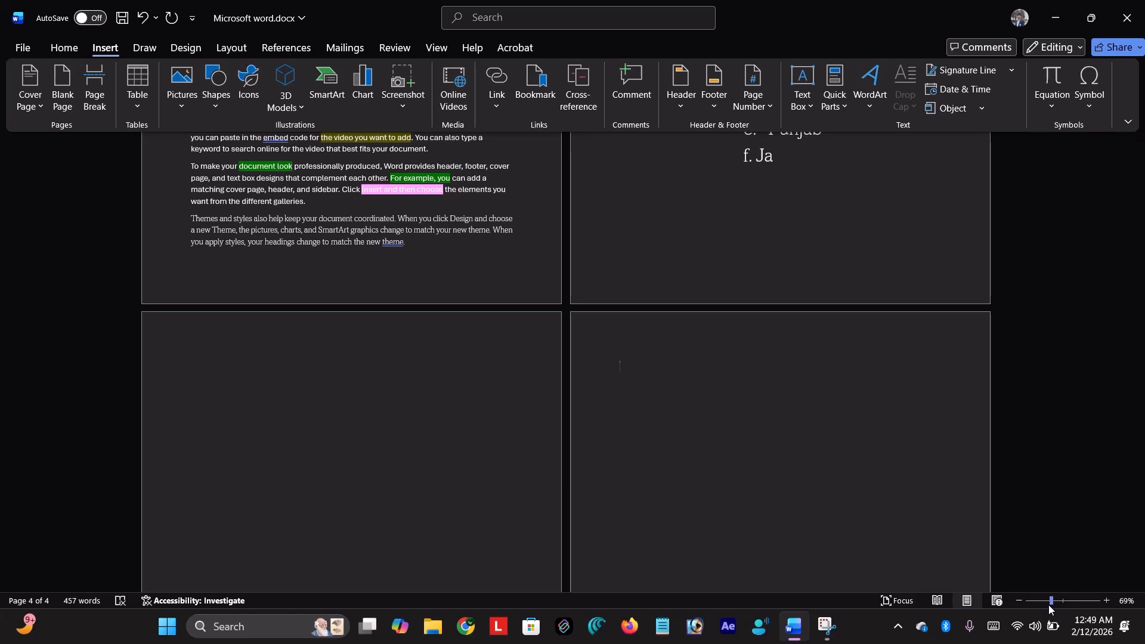
ctrl+scroll(984, 514, up, 5)
ctrl+scroll(984, 515, up, 4)
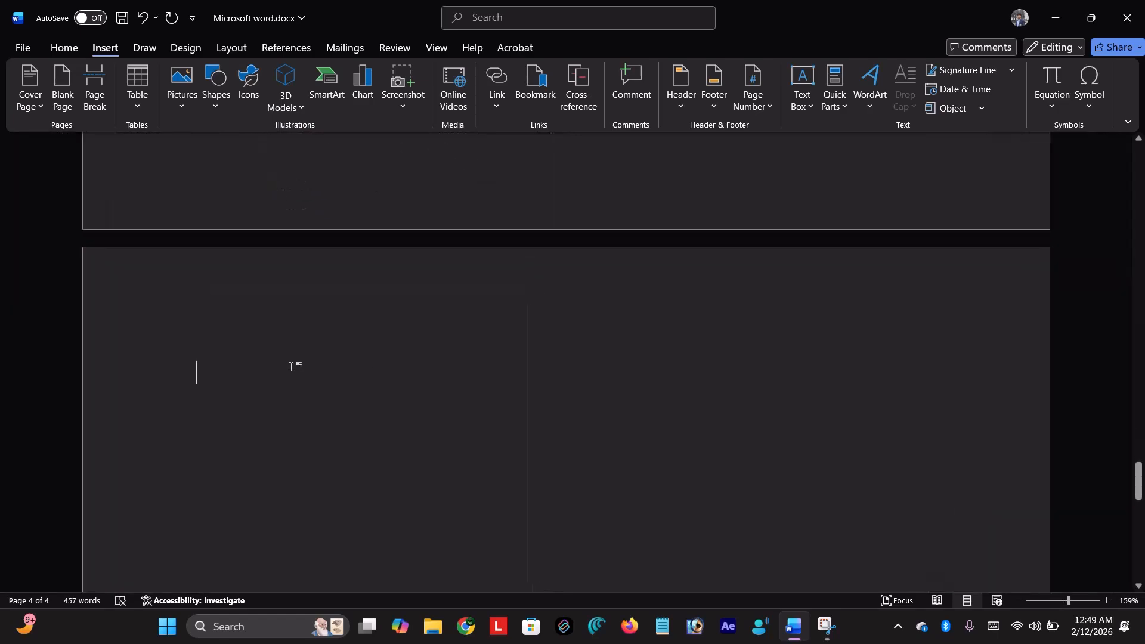
click(63, 49)
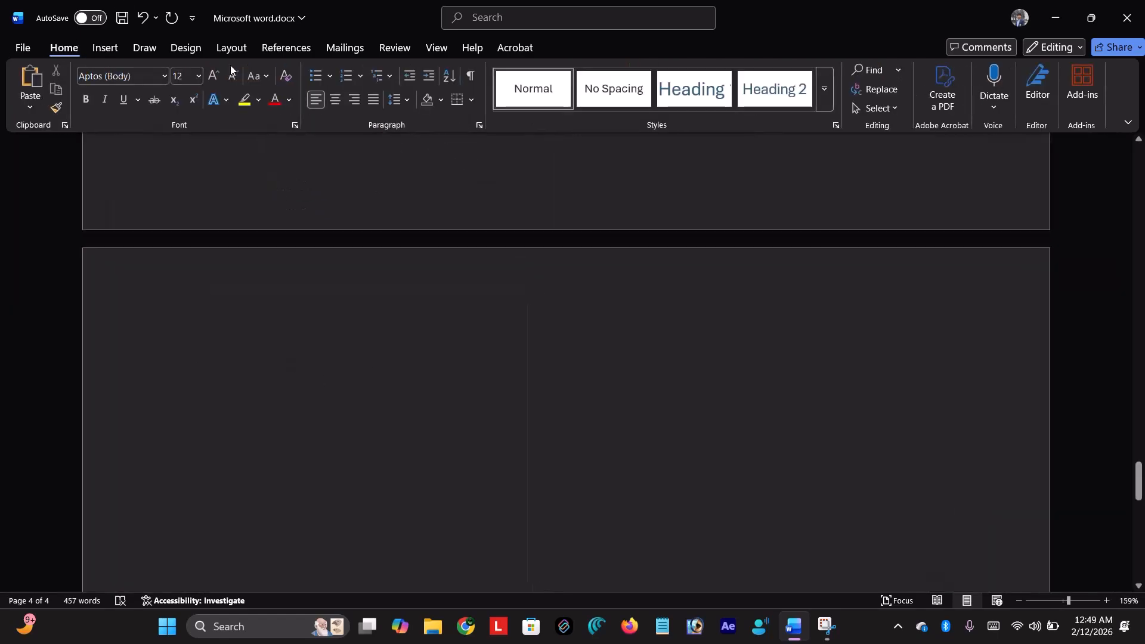
- Start a list on the new page with the 1) a) i) multilevel list style
click(361, 75)
click(363, 75)
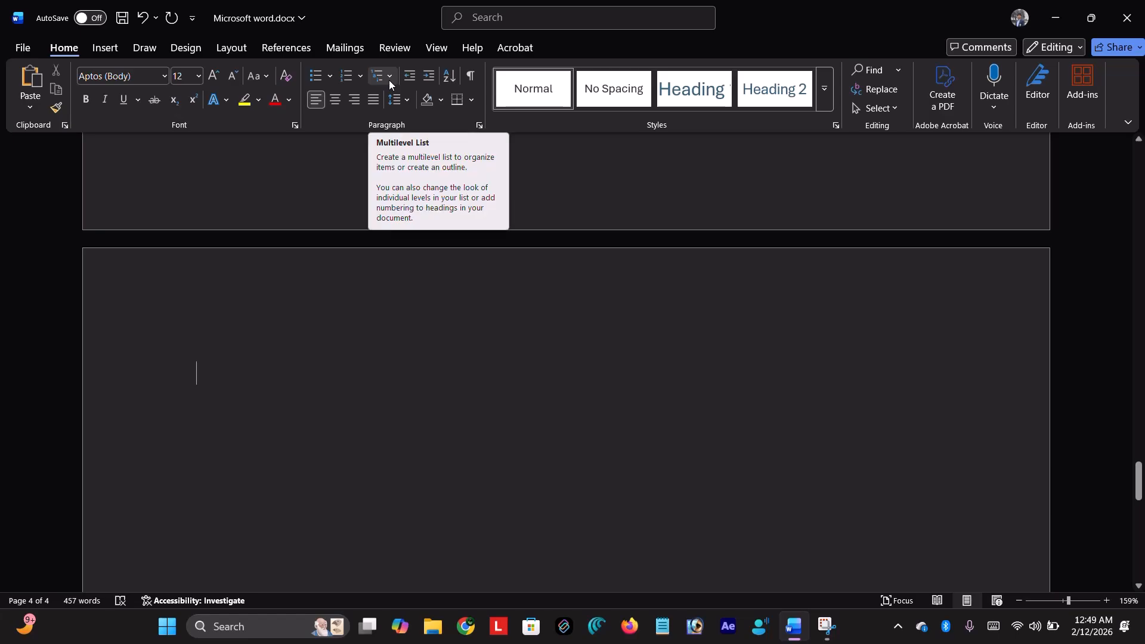
click(391, 80)
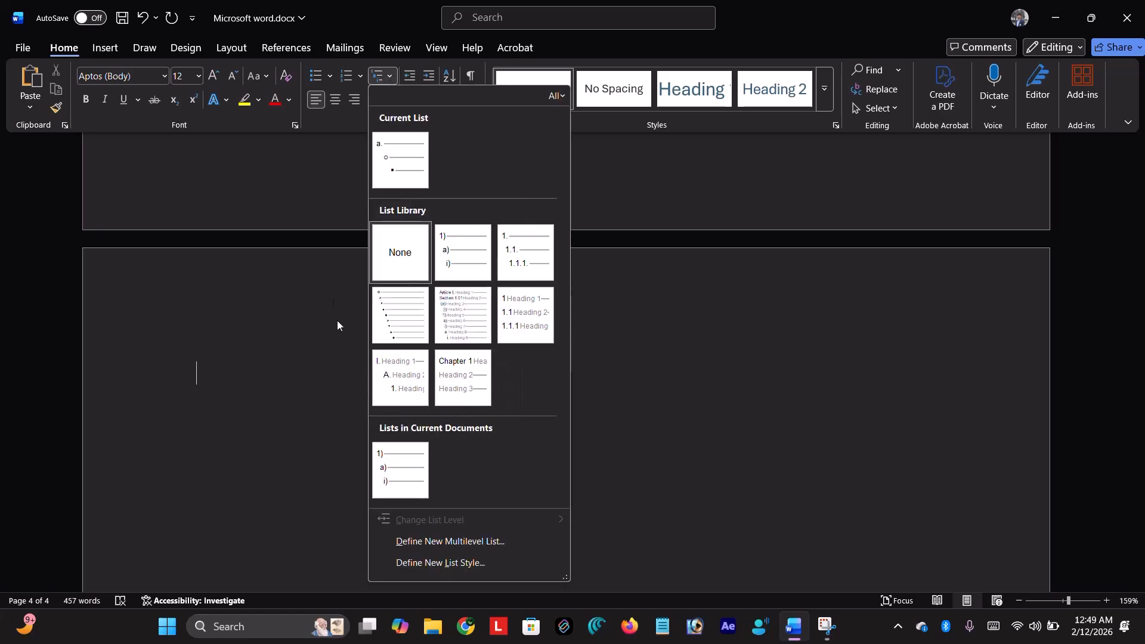
mouse_move(459, 236)
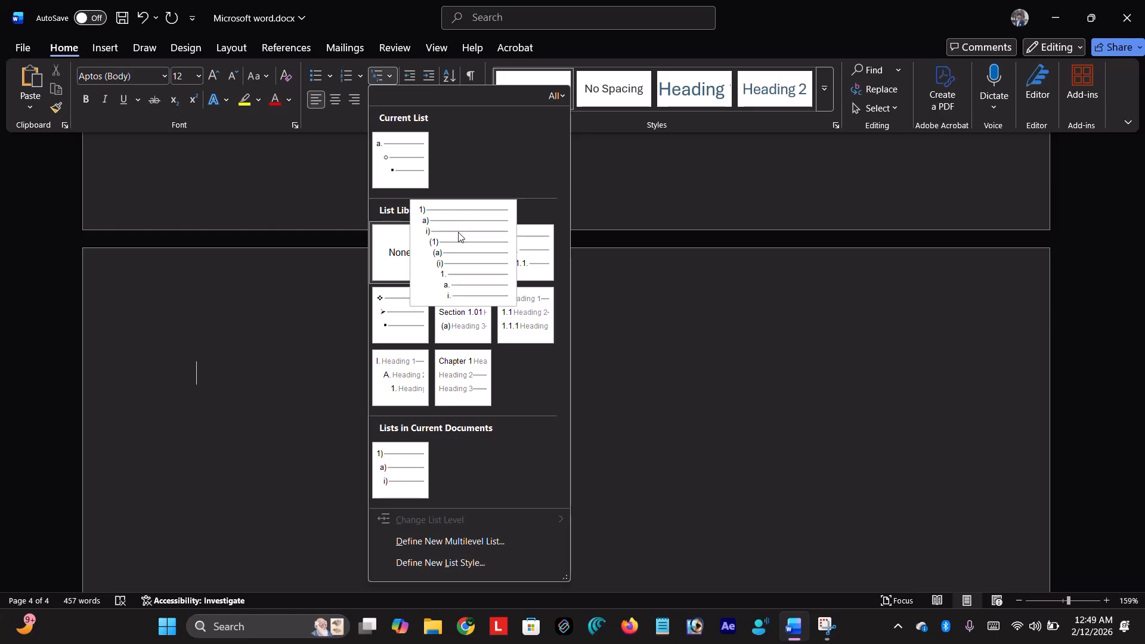
click(459, 236)
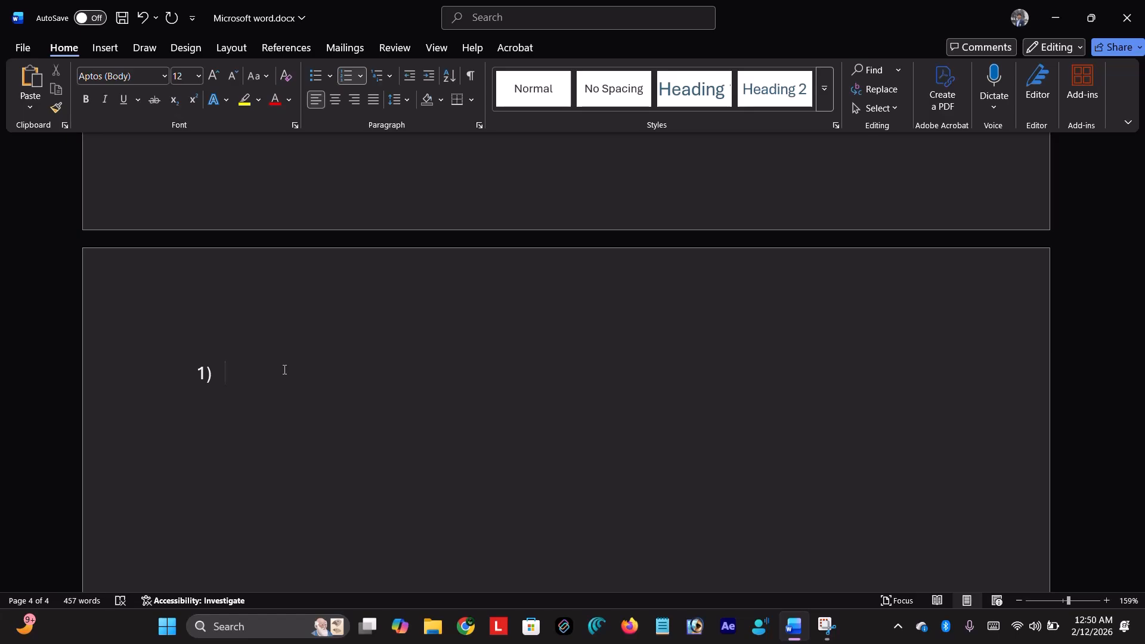
click(491, 27)
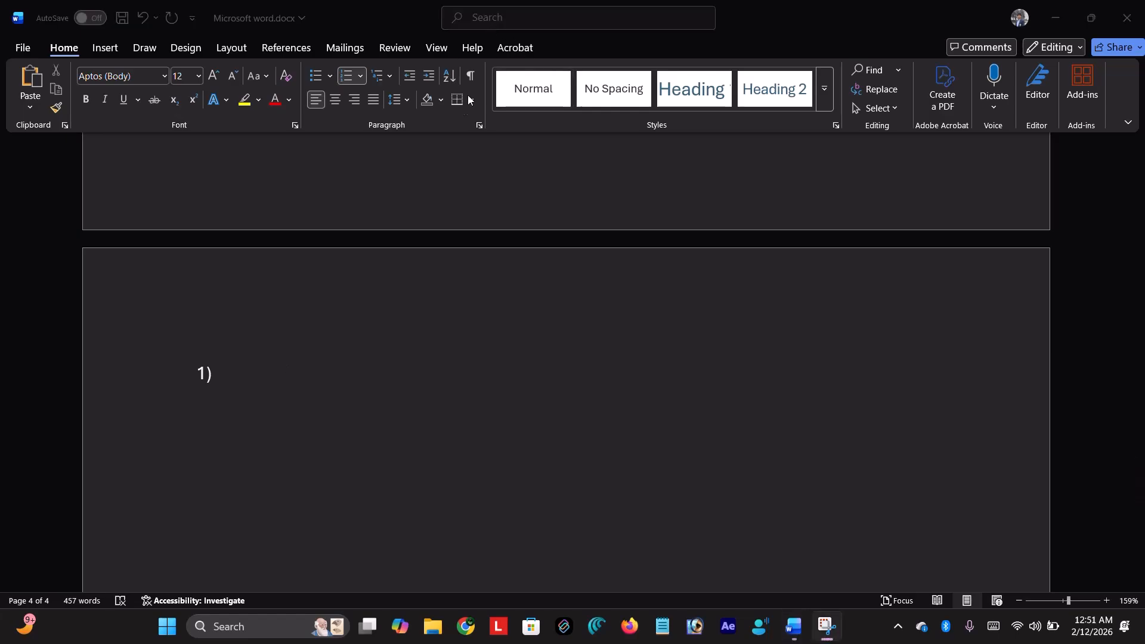
click(247, 375)
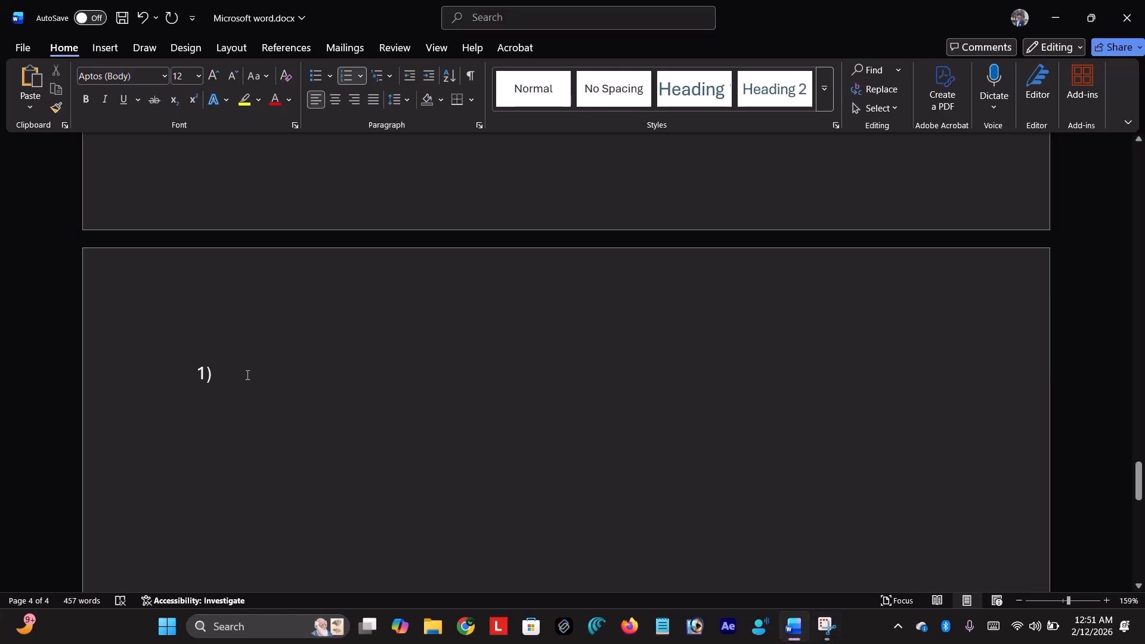
- Type India as list item 1), removing a stray empty line below it
text(india)
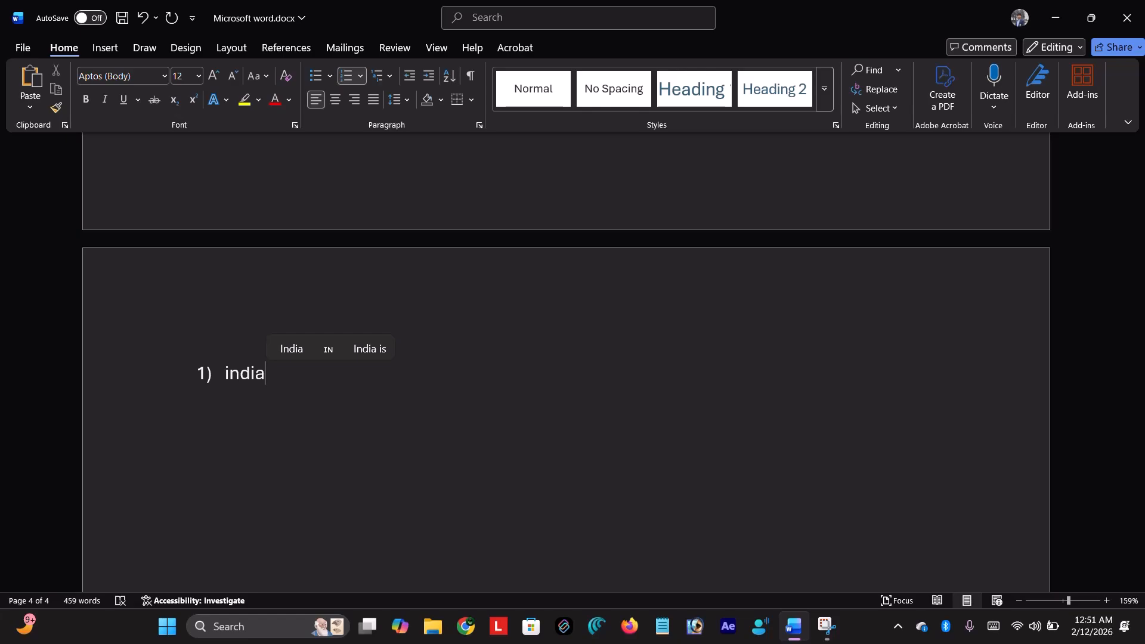
key(Tab)
key(Return)
key(Tab)
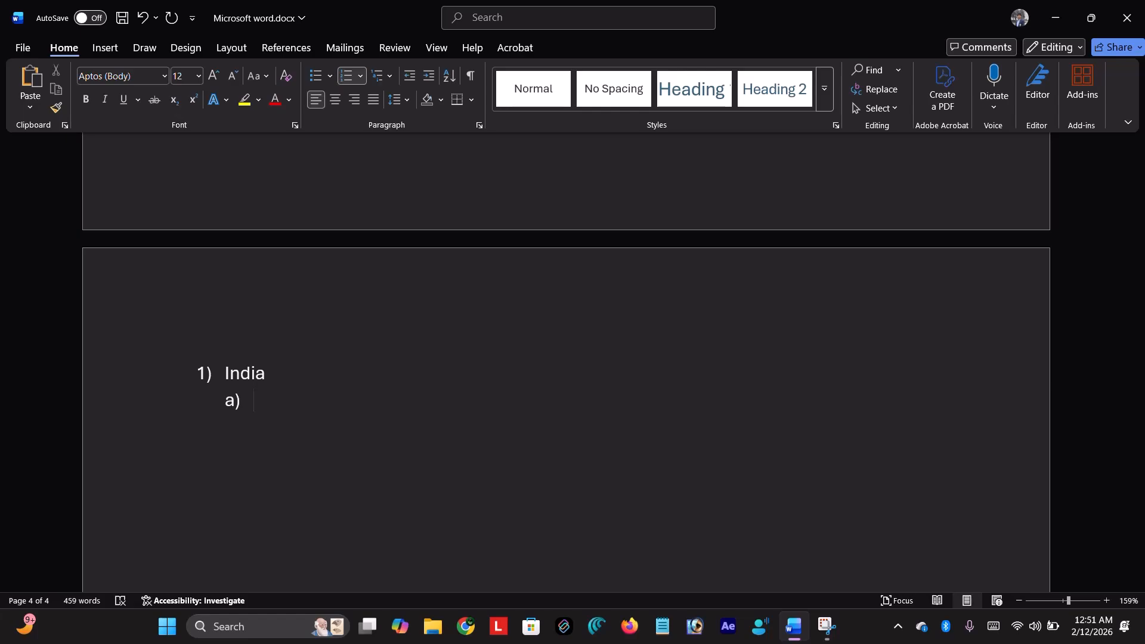
key(shift+Tab)
key(BackSpace)
key(BackSpace)
key(Tab)
key(BackSpace)
- Add Delhi, Punjab and Amritsar as sub-items a) to c) under India
key(Return)
key(Tab)
text(delhi)
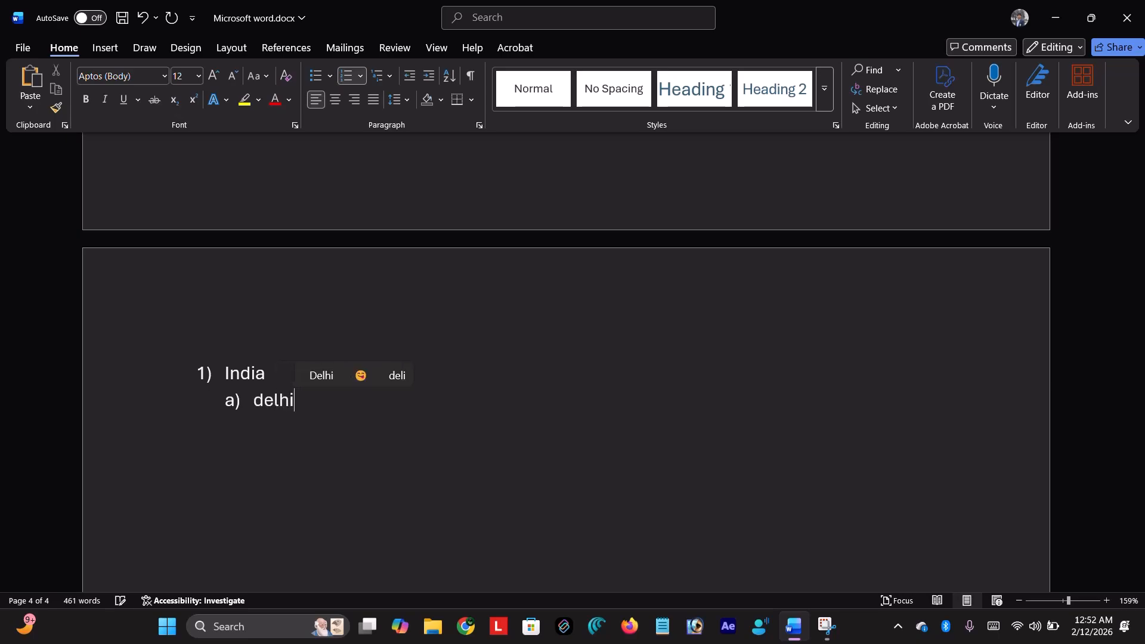
key(Return)
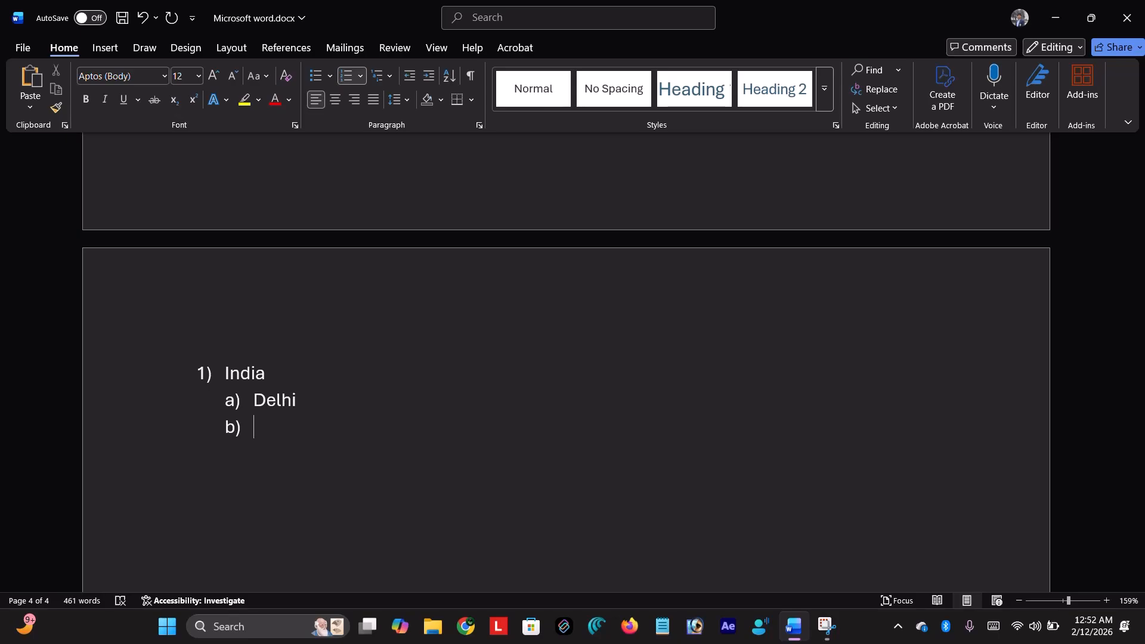
text(punjab)
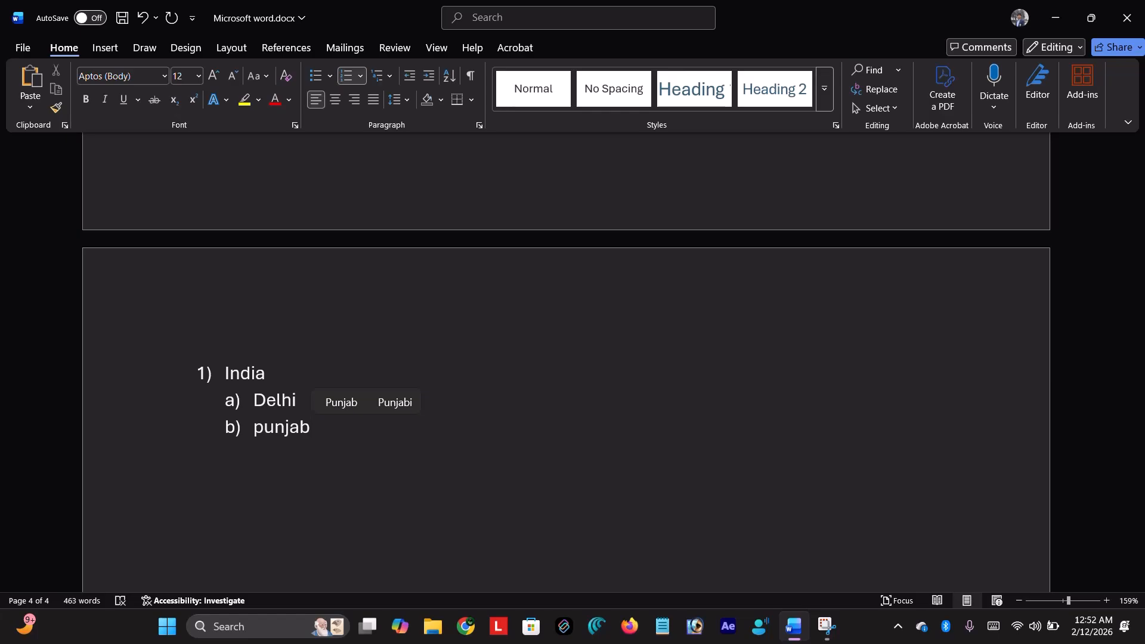
key(Return)
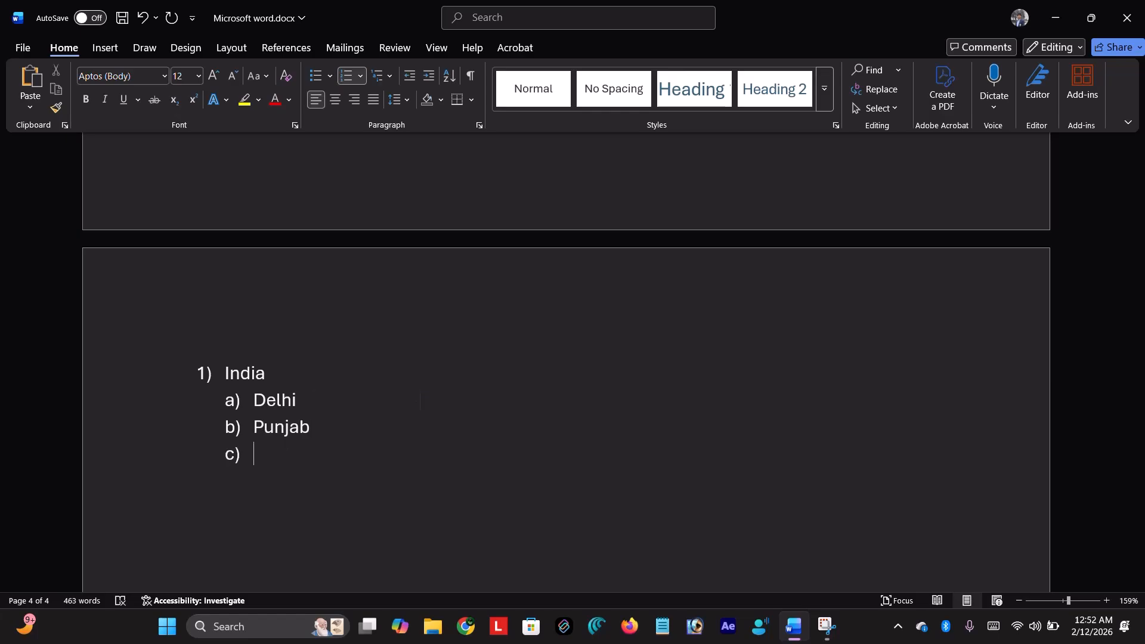
text(amritsar)
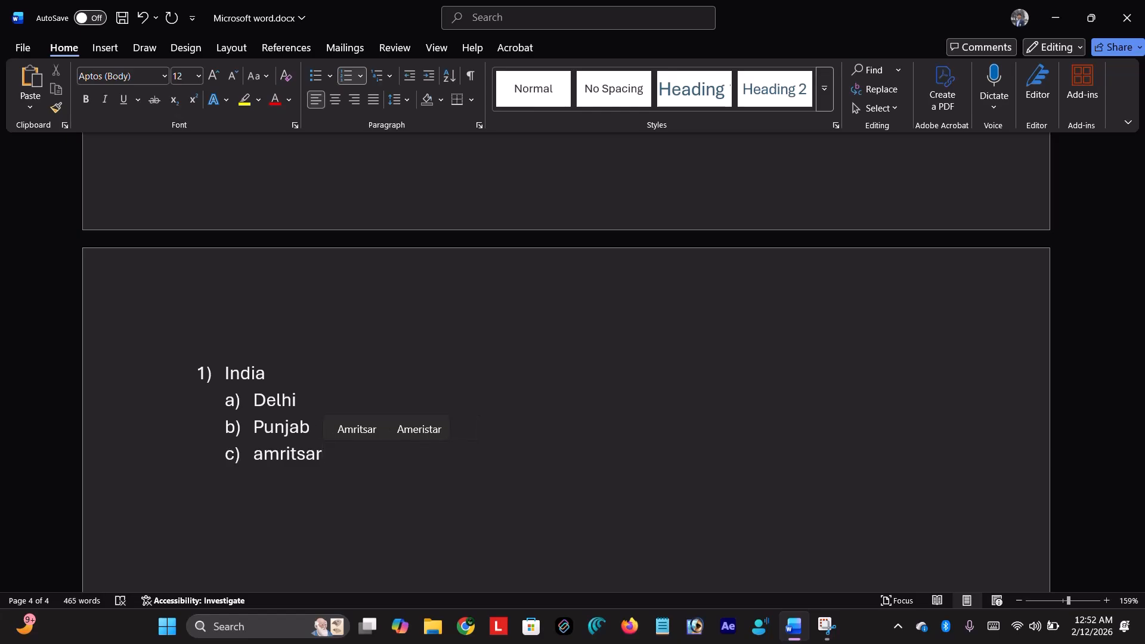
key(Return)
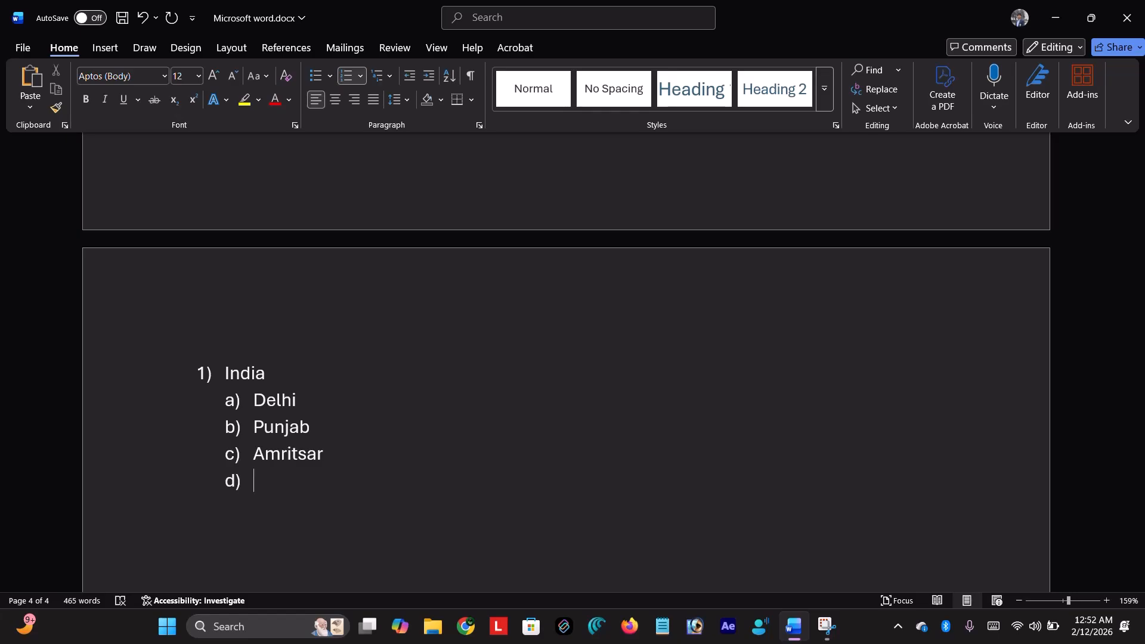
- Promote the next line and type japan as top-level item 2)
key(shift+Tab)
text(japan)
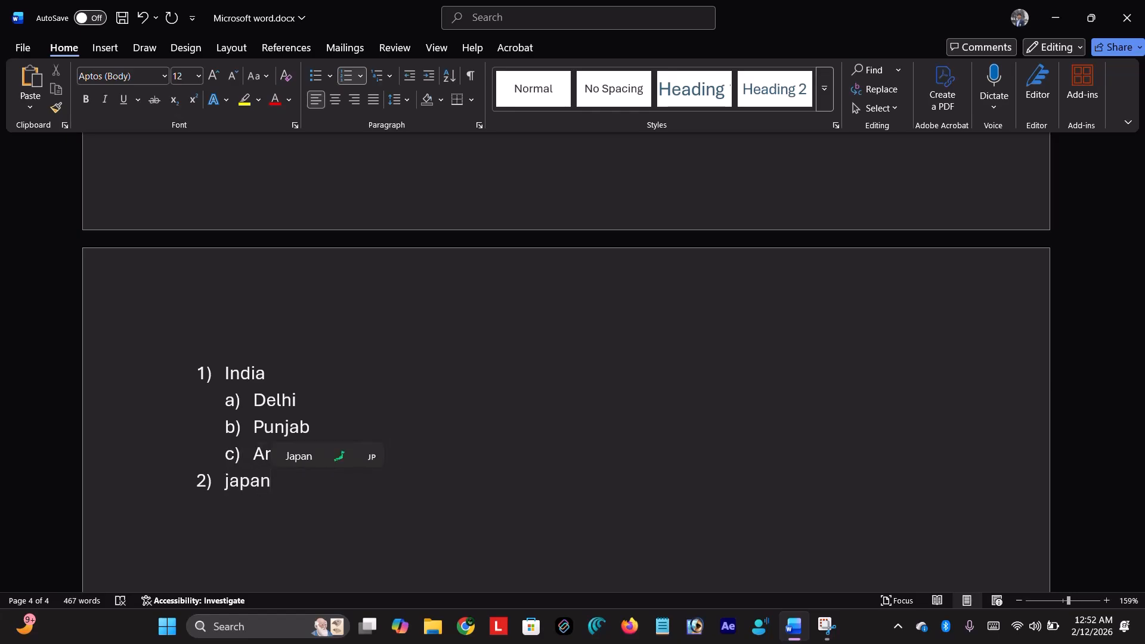
key(Return)
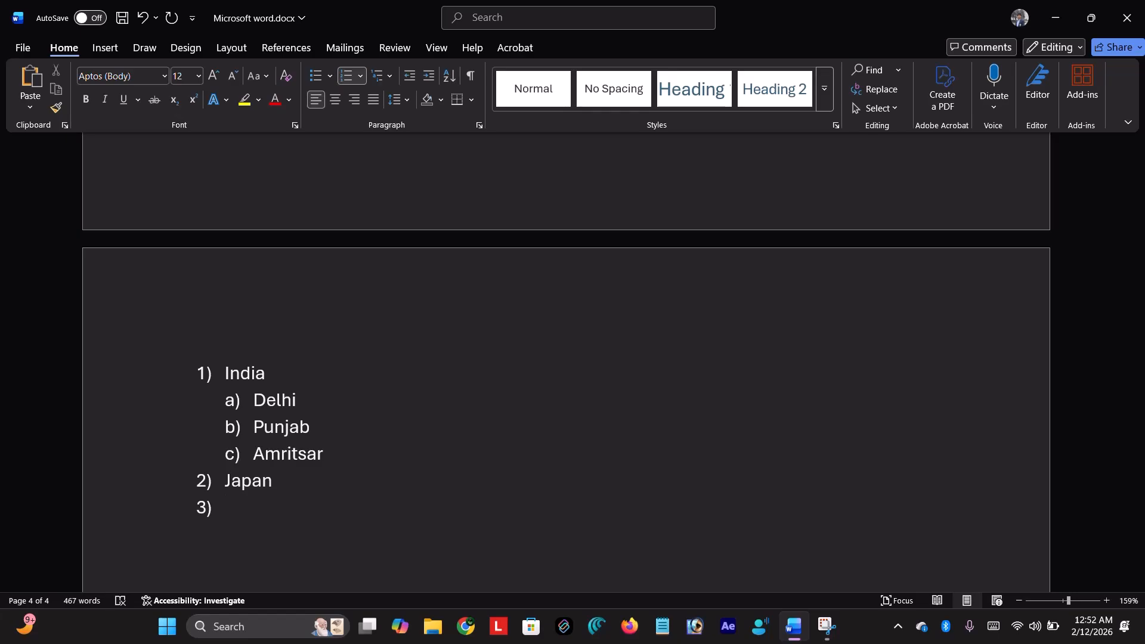
- Add Tokyo as sub-item a) under Japan, with Hiroshima and Nagasaki listed one level deeper
key(Tab)
text(tokyo)
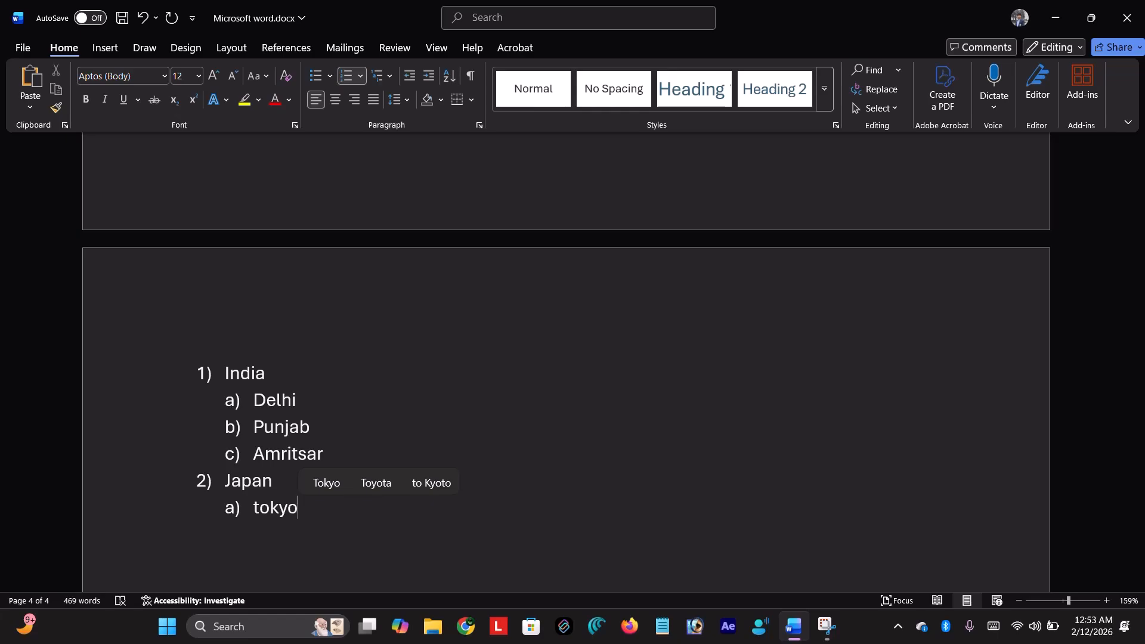
key(Return)
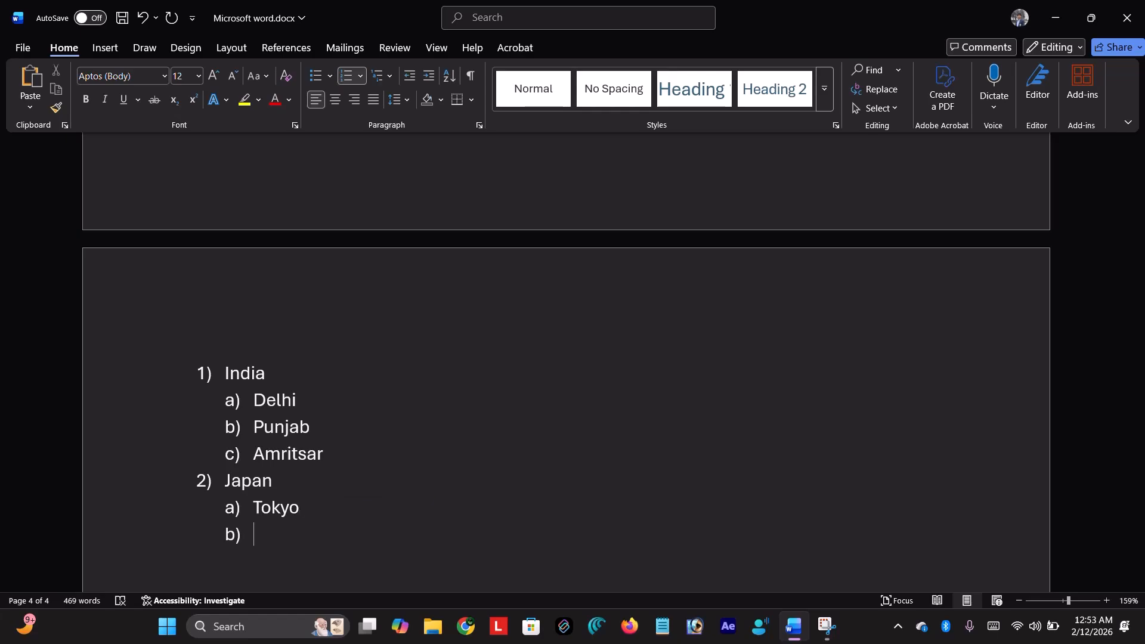
key(Tab)
text(hir)
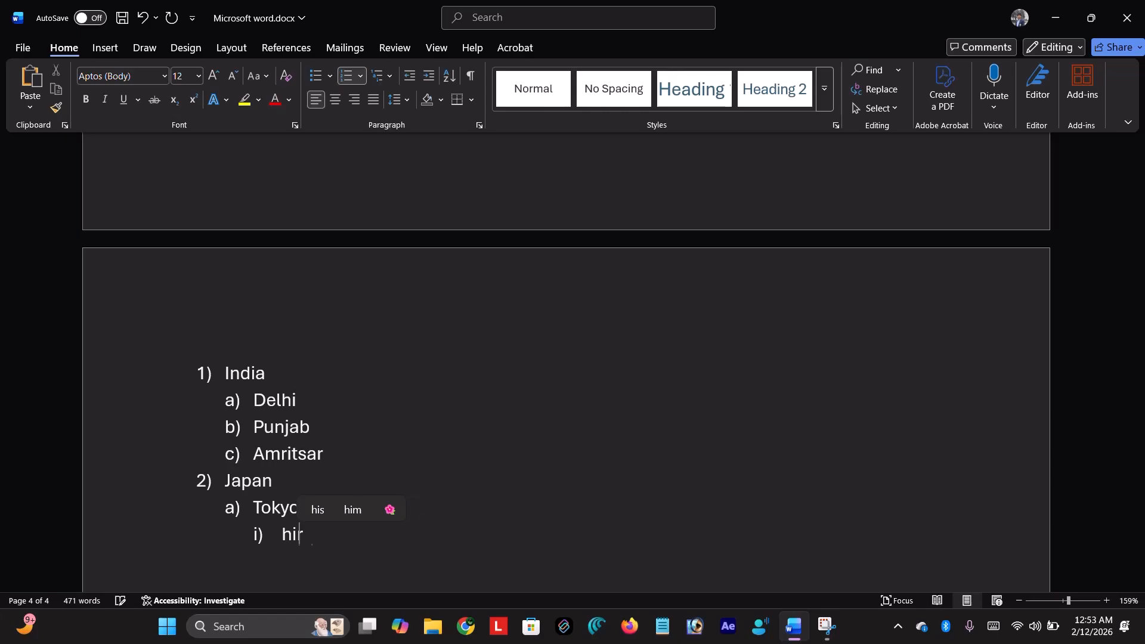
text(oshima)
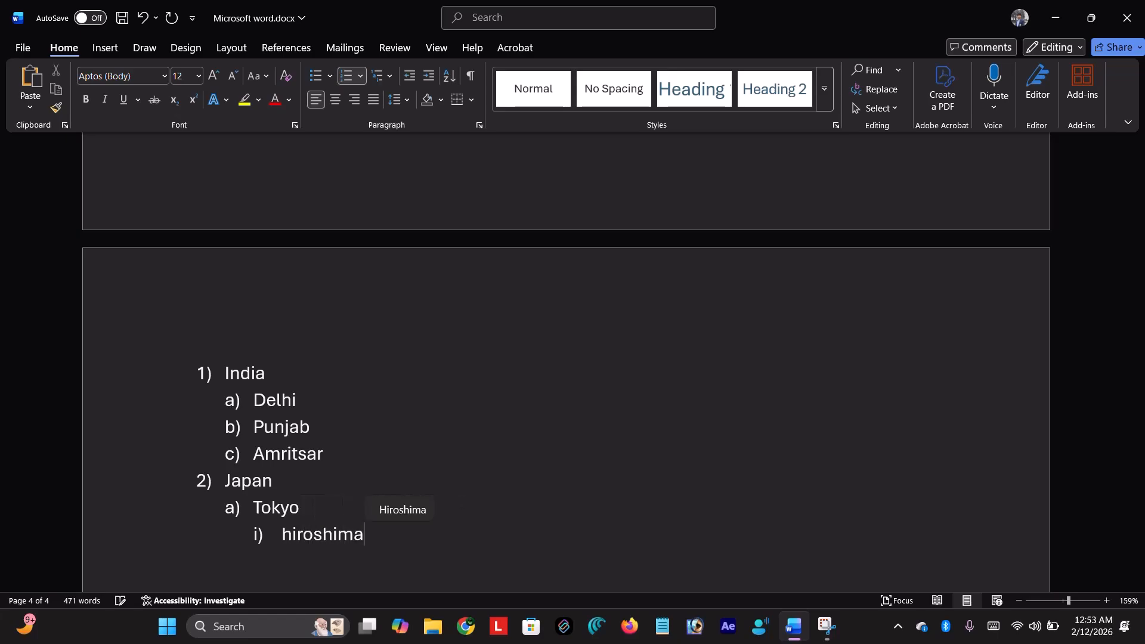
key(Return)
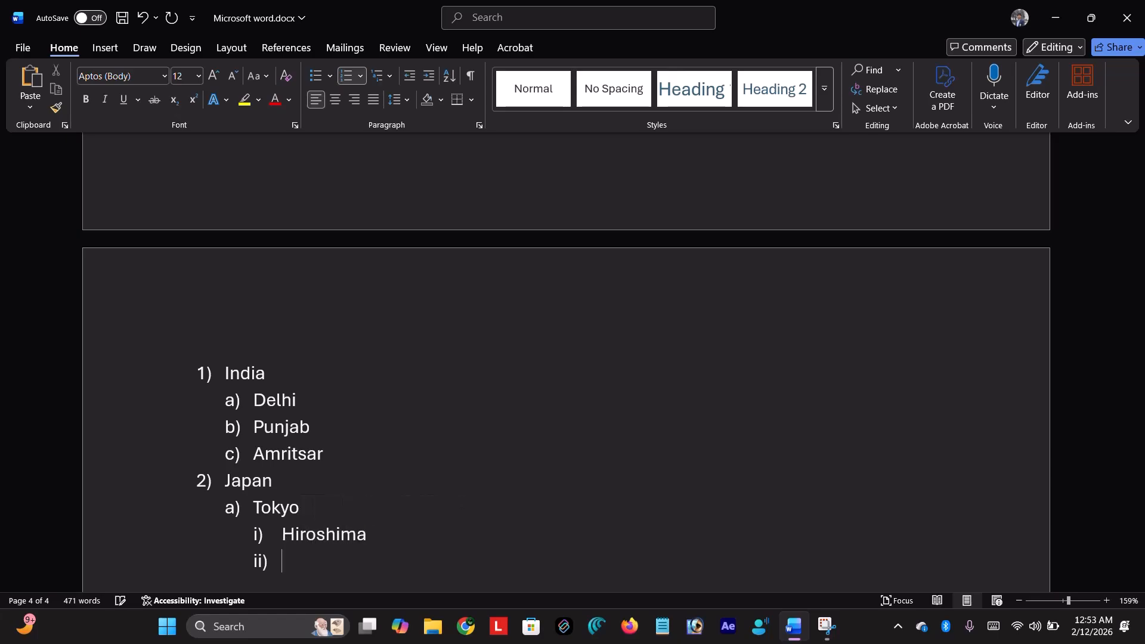
text(nag)
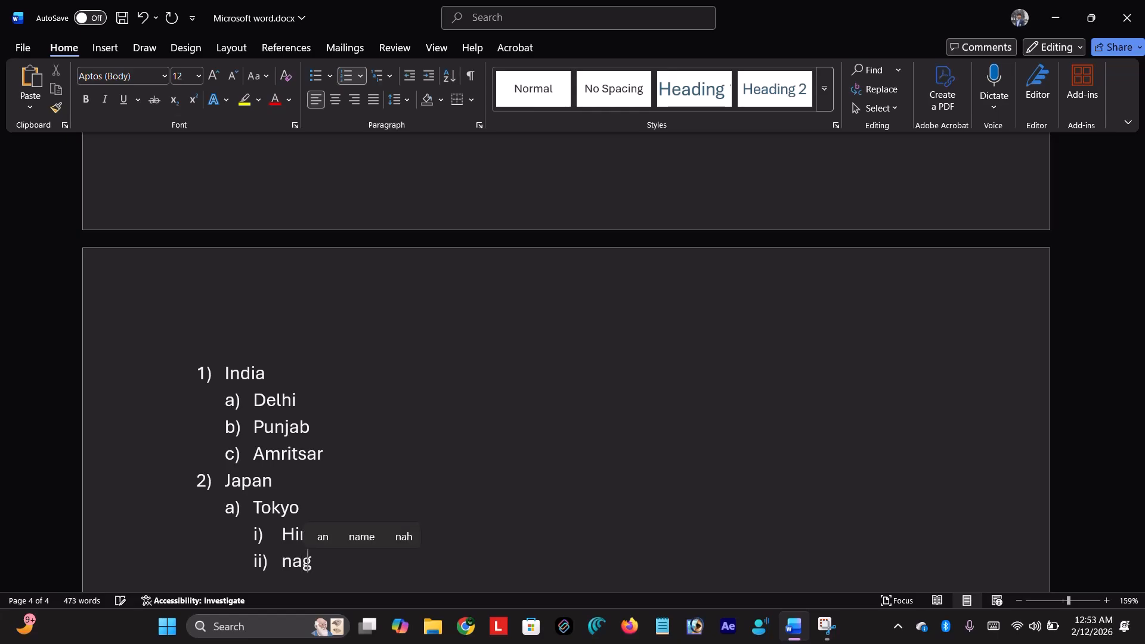
text(asaki)
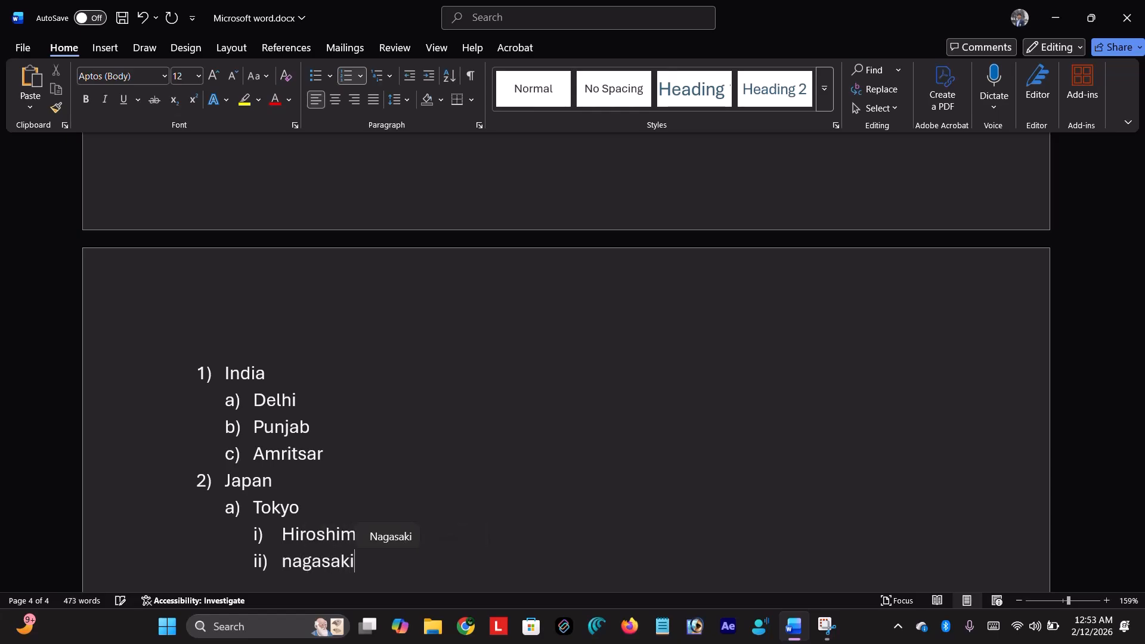
key(Return)
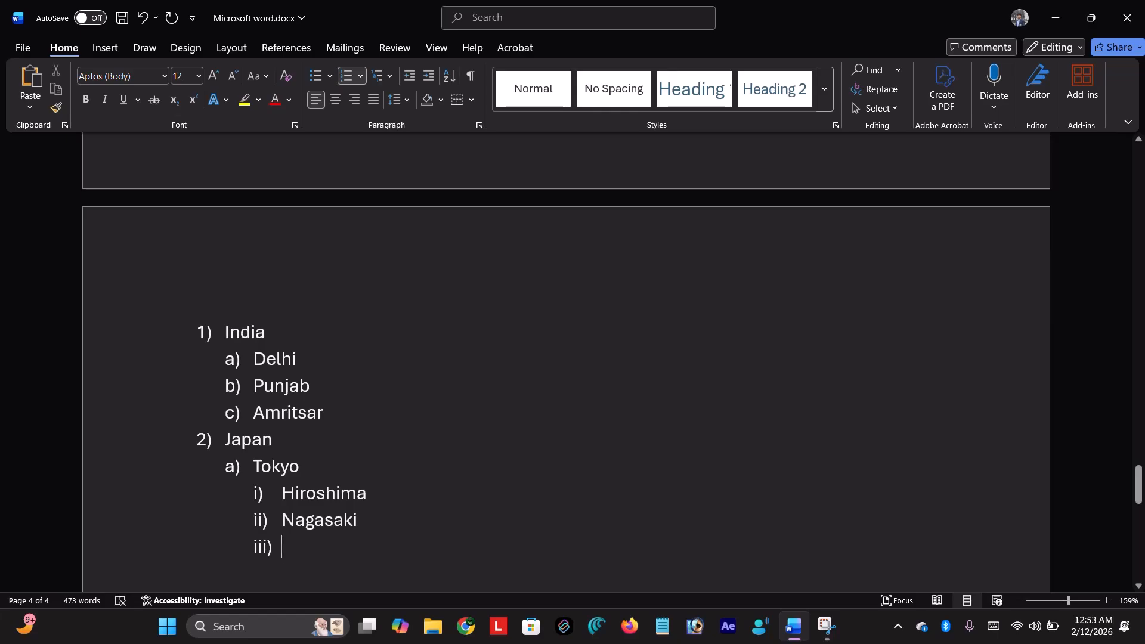
- Add Volcano as fourth-level item (1) under Nagasaki, then promote the following empty item
key(Tab)
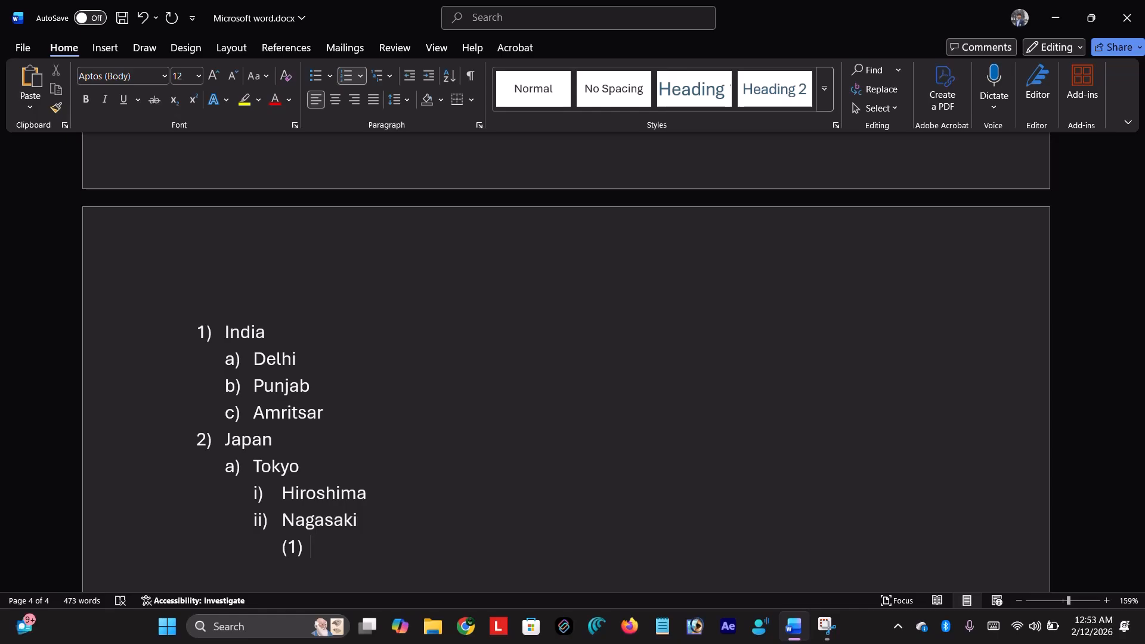
text(vol)
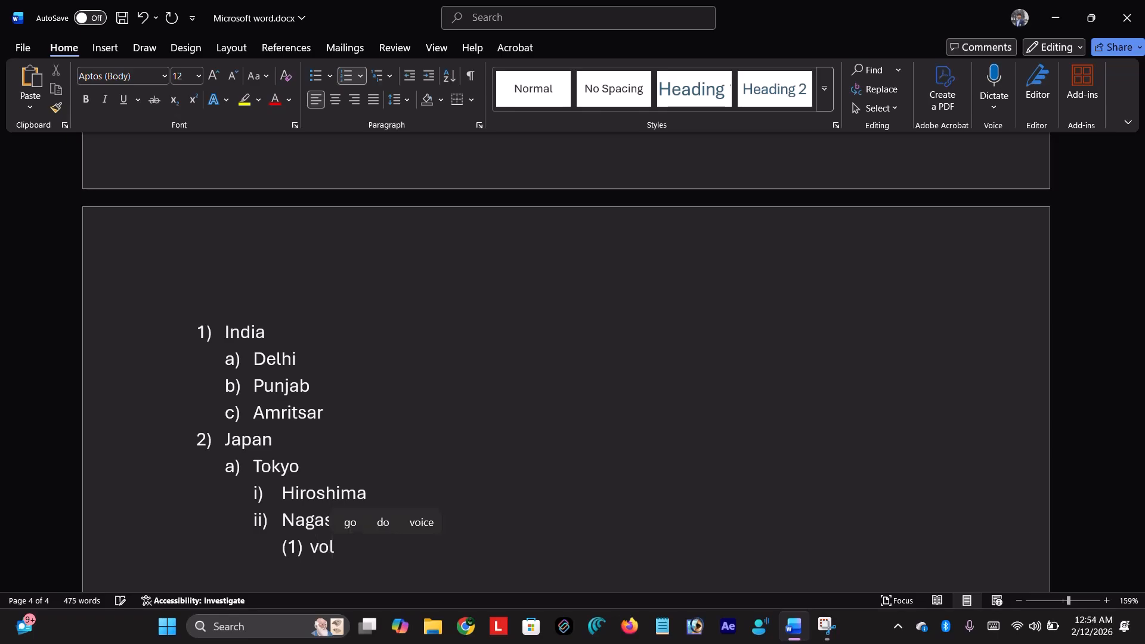
text(cano)
key(Tab)
key(Return)
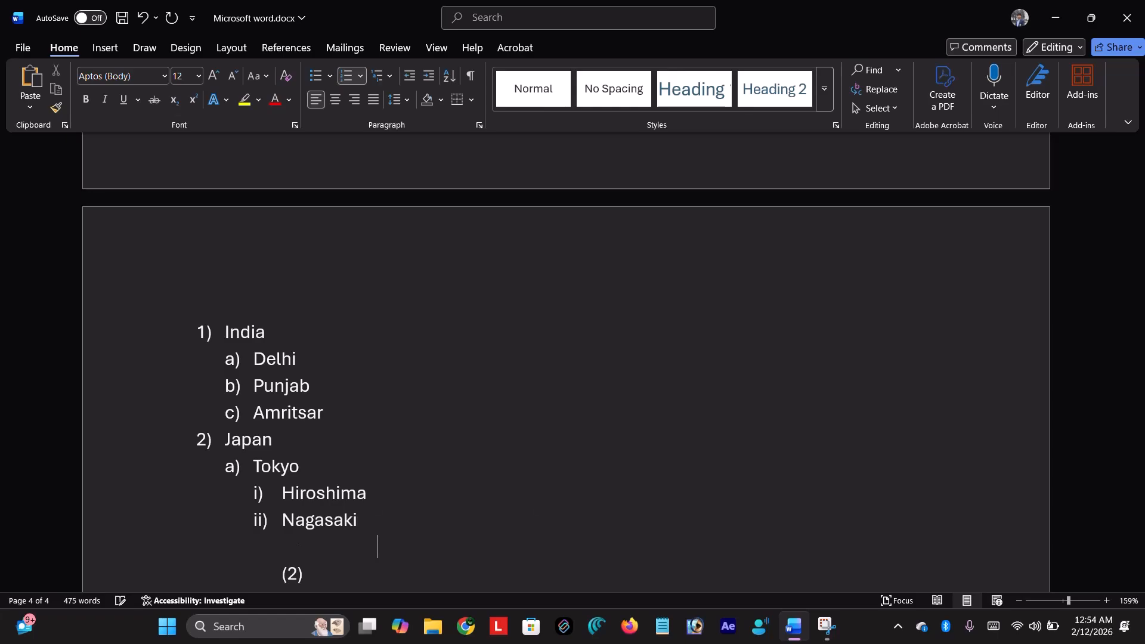
key(Tab)
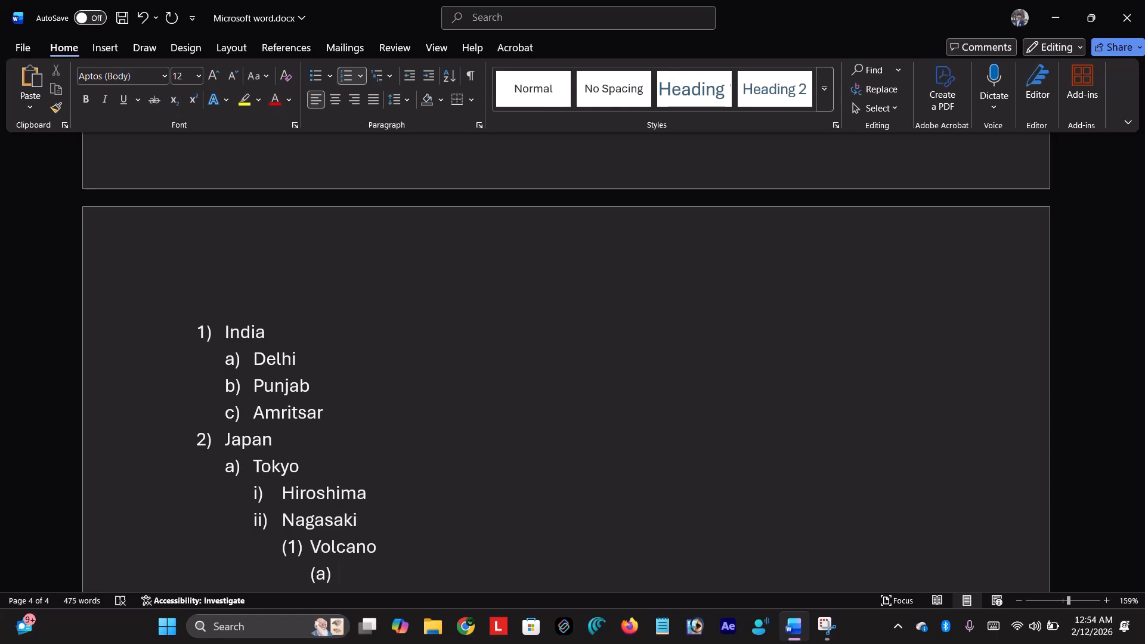
key(shift+Tab)
key(shift+Tab)
key(shift+Tab)
key(shift+Tab)
scroll(253, 373, down, 4)
scroll(297, 355, up, 2)
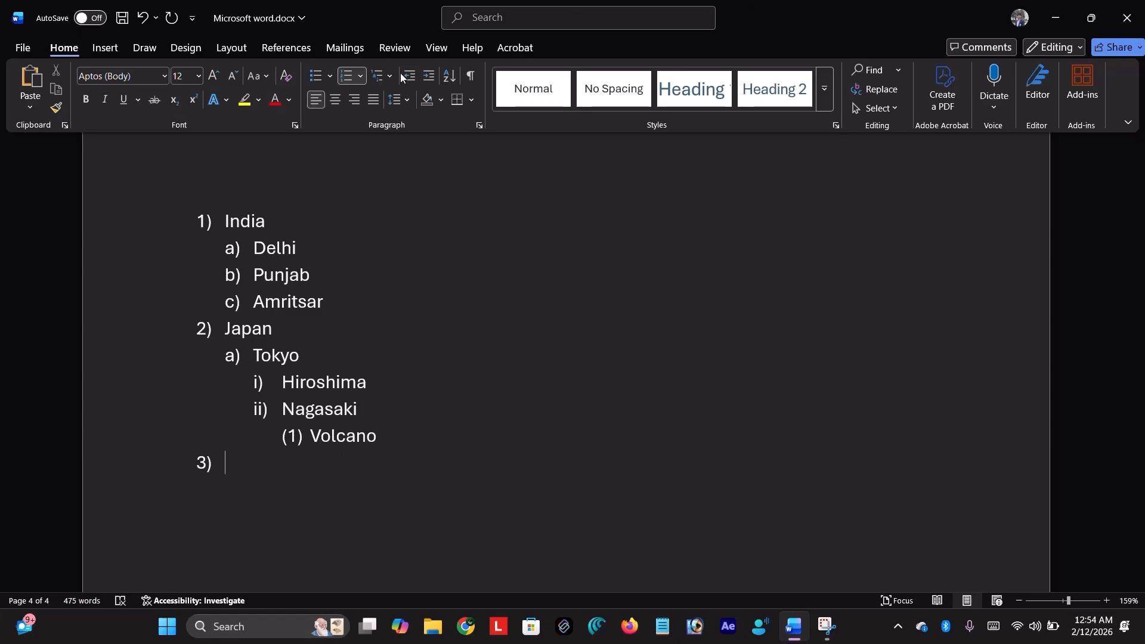
- Remove the numbering from the empty item 3), then return to the document's first page
scroll(496, 300, down, 3)
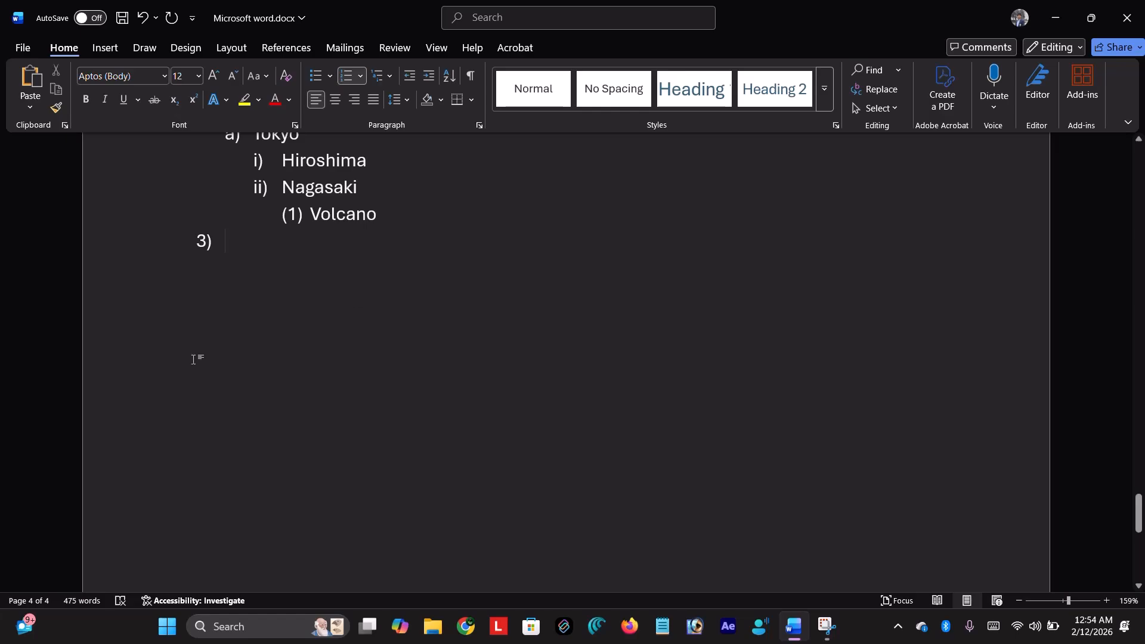
key(Return)
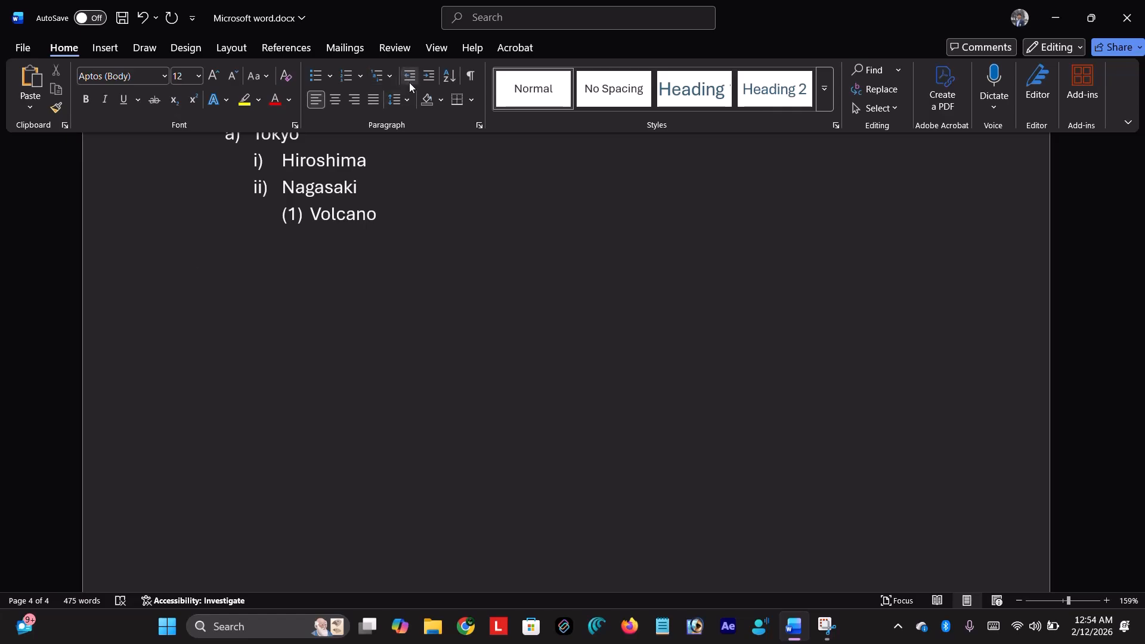
click(411, 100)
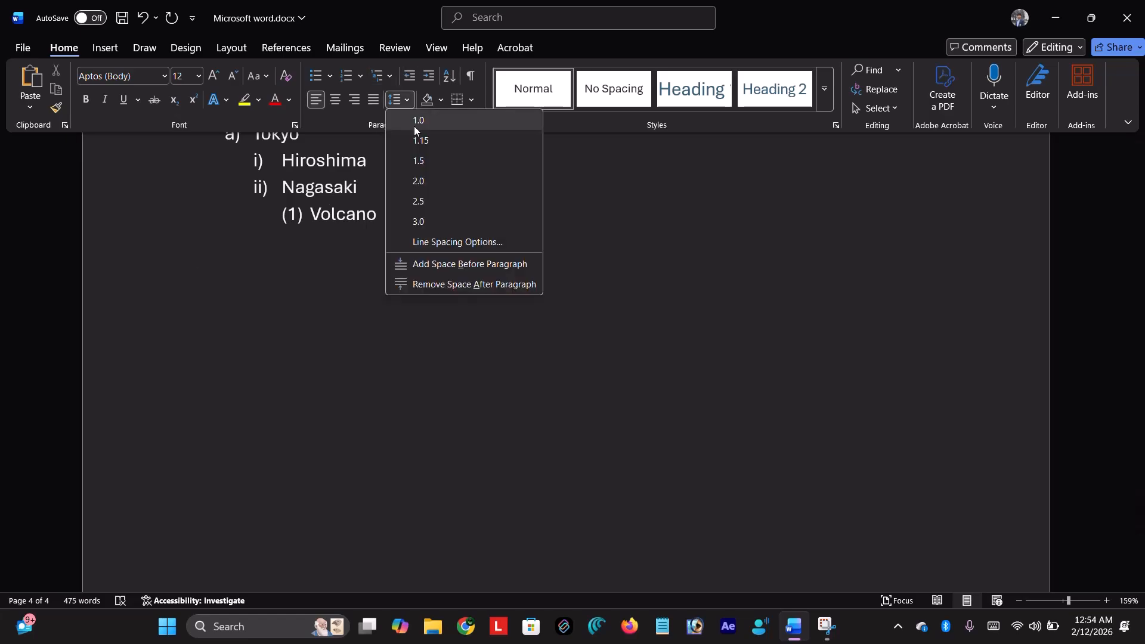
click(416, 126)
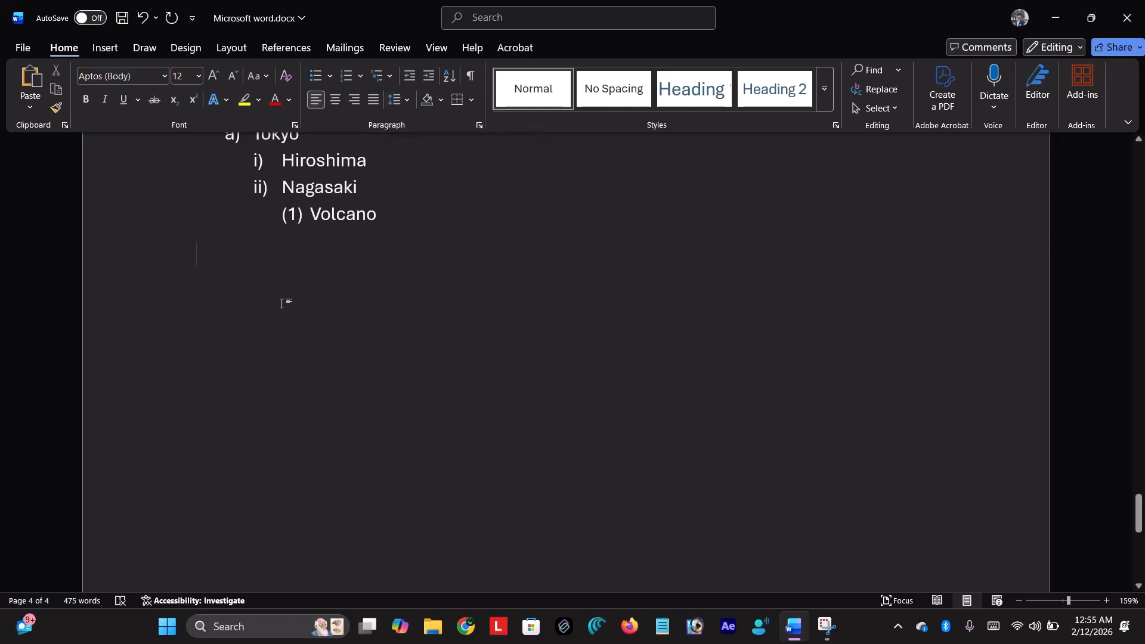
scroll(282, 304, up, 5)
scroll(282, 304, up, 5)
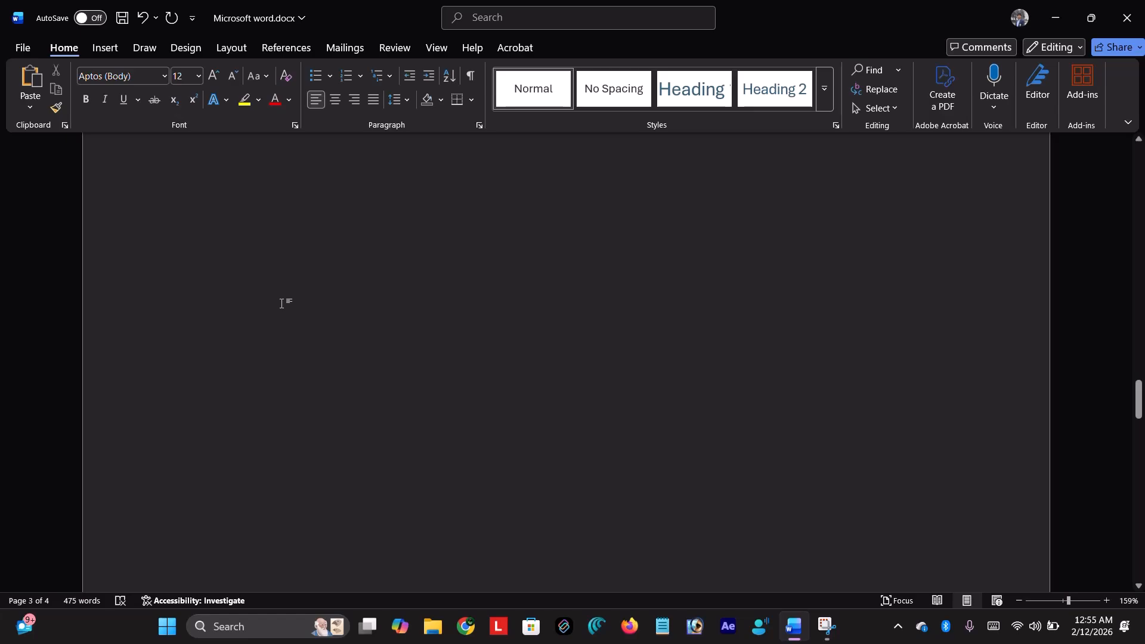
ctrl+scroll(281, 304, down, 9)
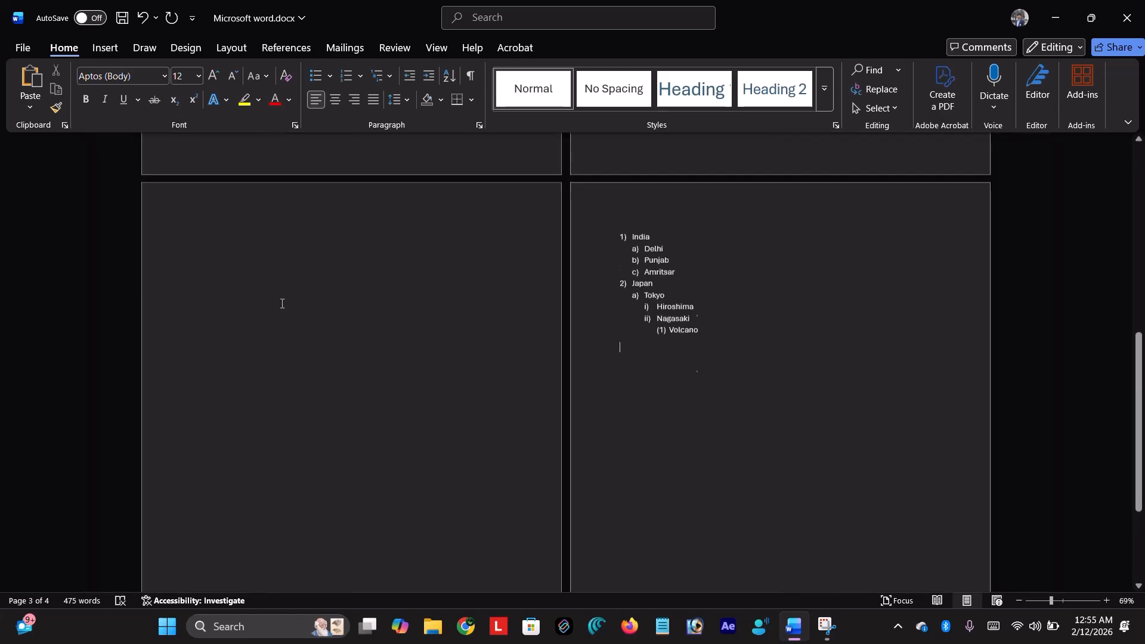
scroll(422, 289, up, 4)
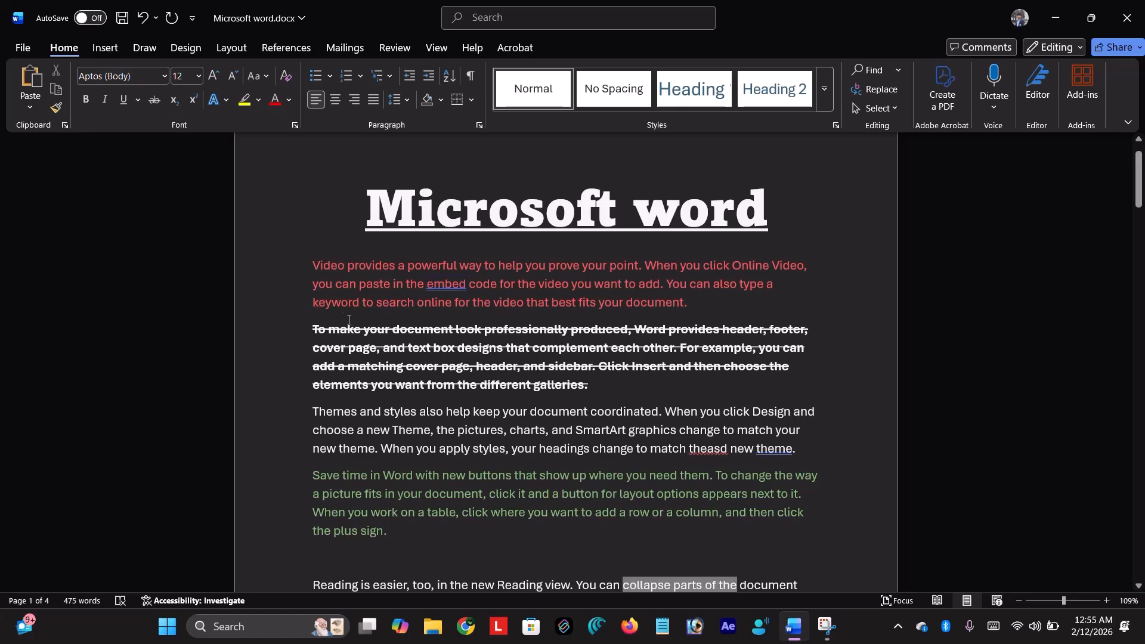
- Apply single (1.0) line spacing to the red first paragraph
drag(366, 200, 313, 265)
click(692, 304)
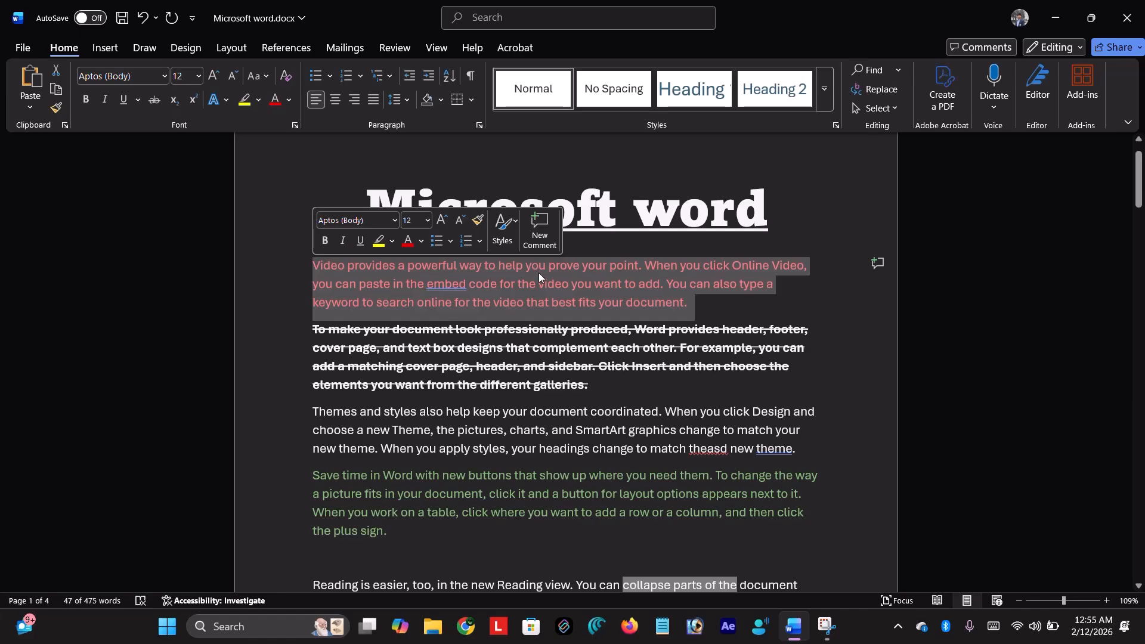
click(410, 97)
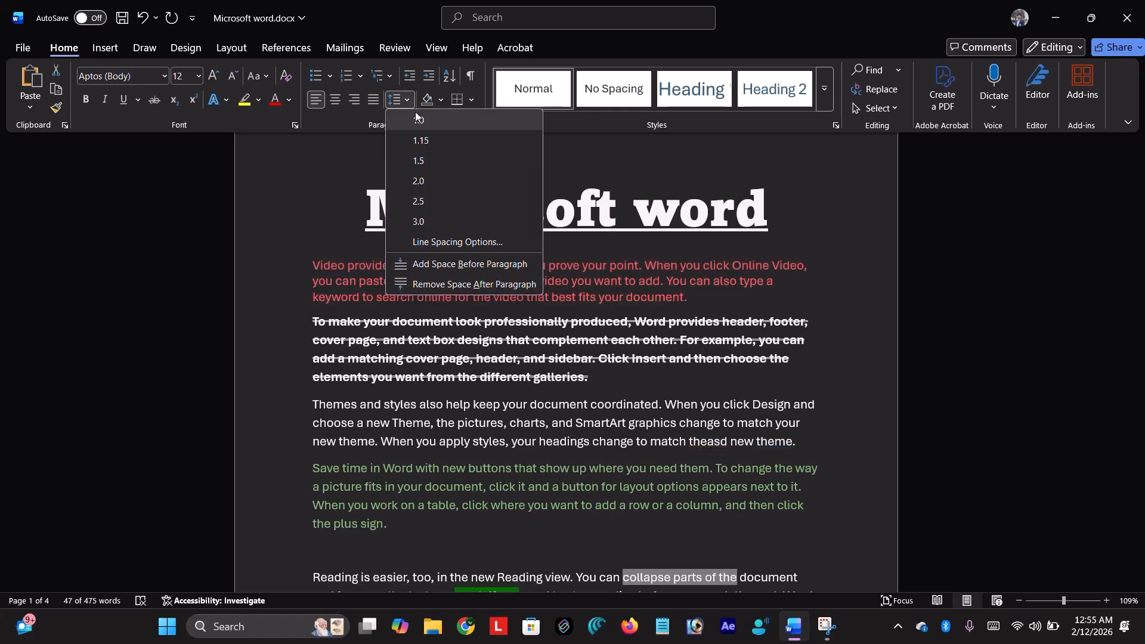
click(416, 117)
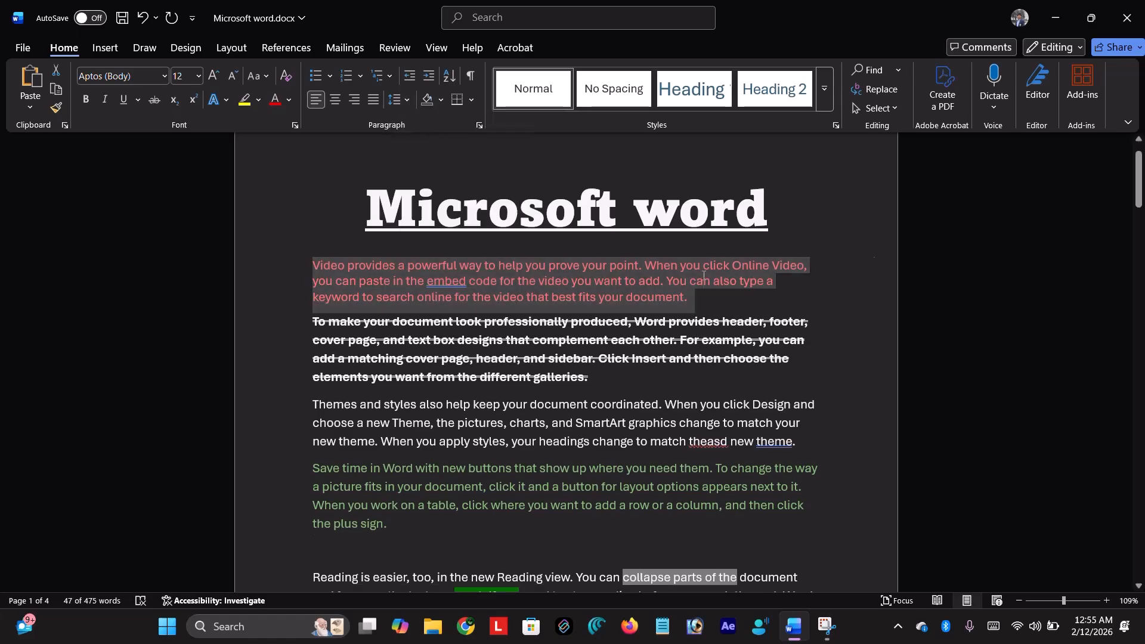
click(703, 279)
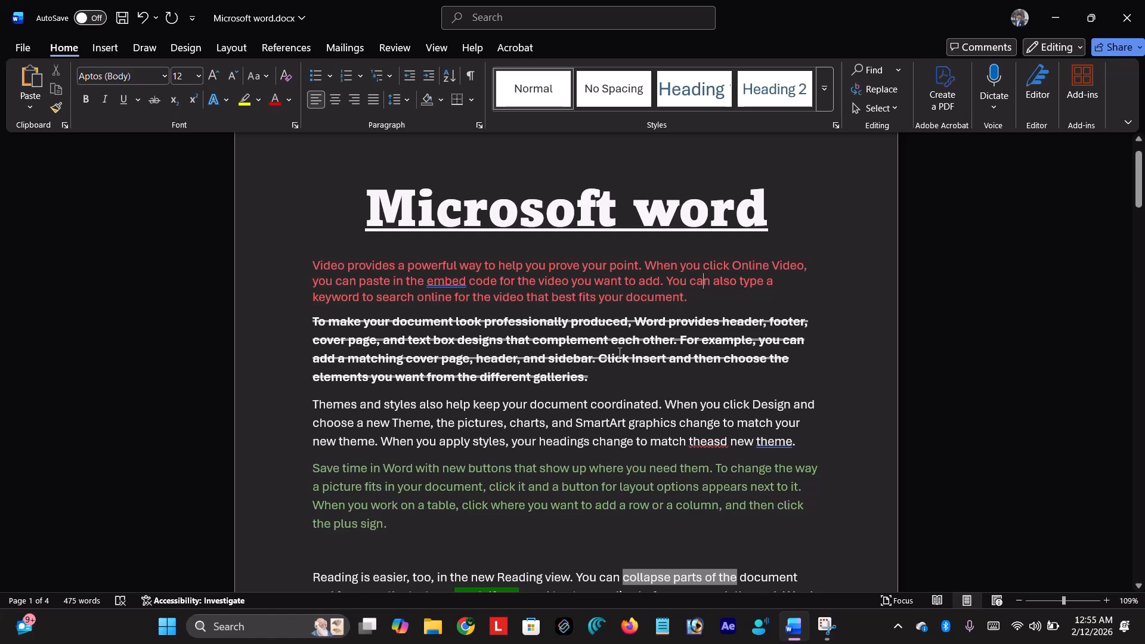
- Change the red paragraph's line spacing to 2.5
drag(694, 301, 313, 265)
click(403, 99)
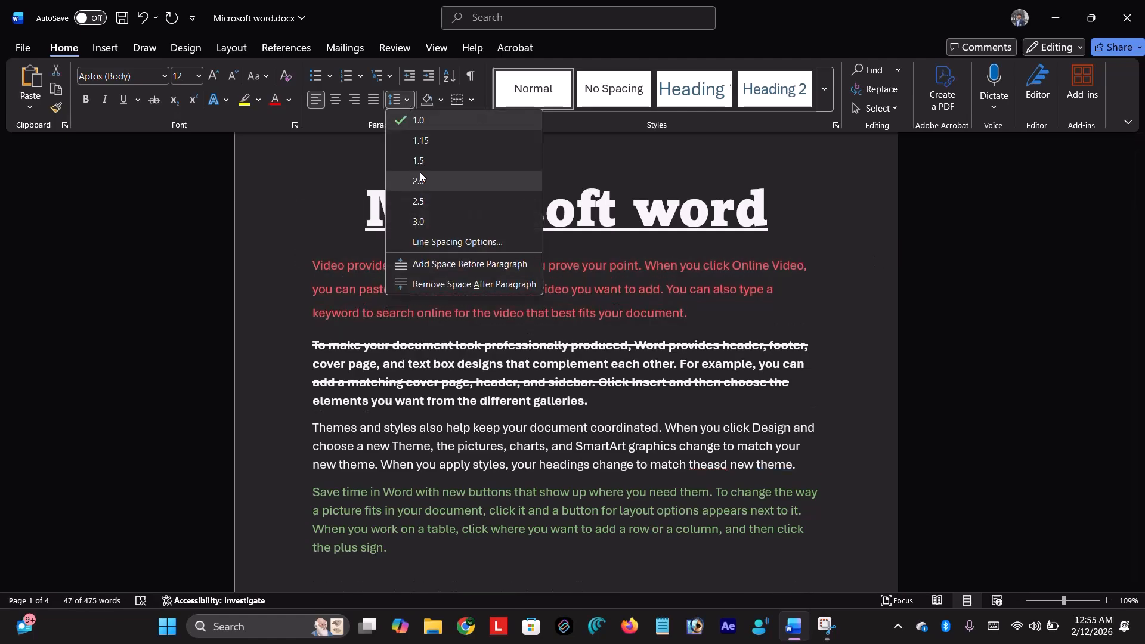
click(418, 201)
click(308, 228)
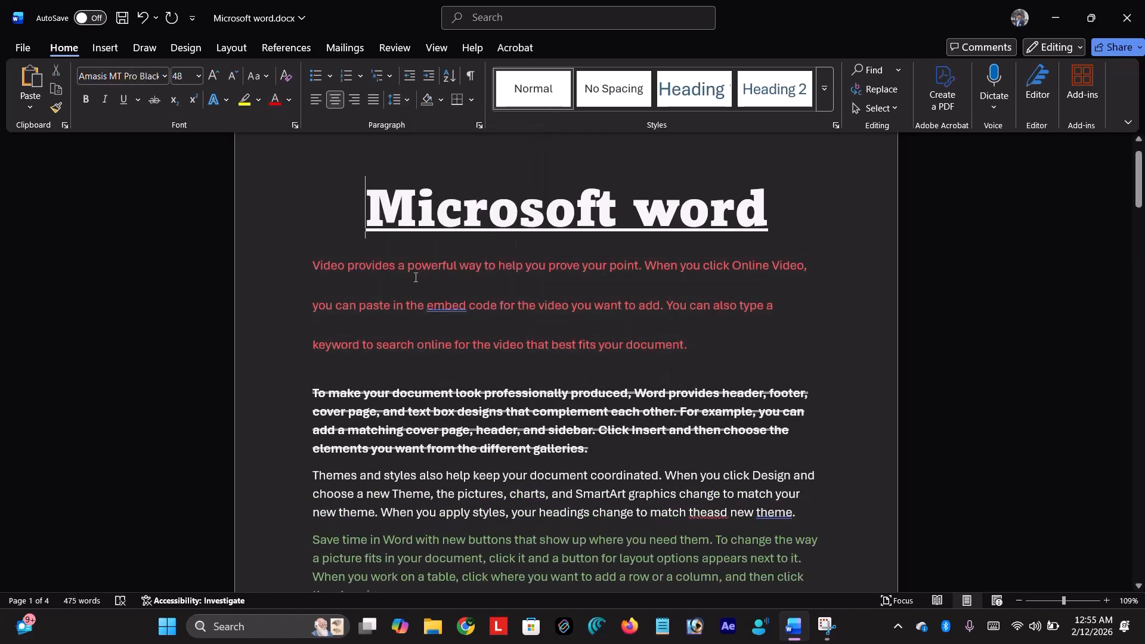
- Open Line Spacing Options for the red paragraph and cancel without changes
drag(694, 349, 242, 278)
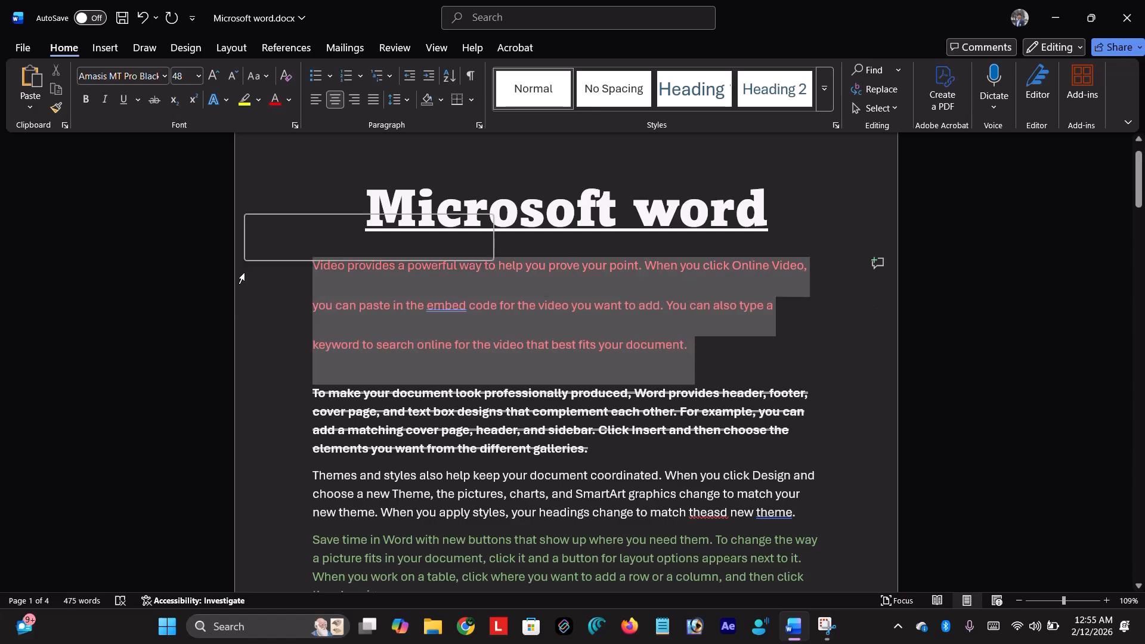
click(412, 99)
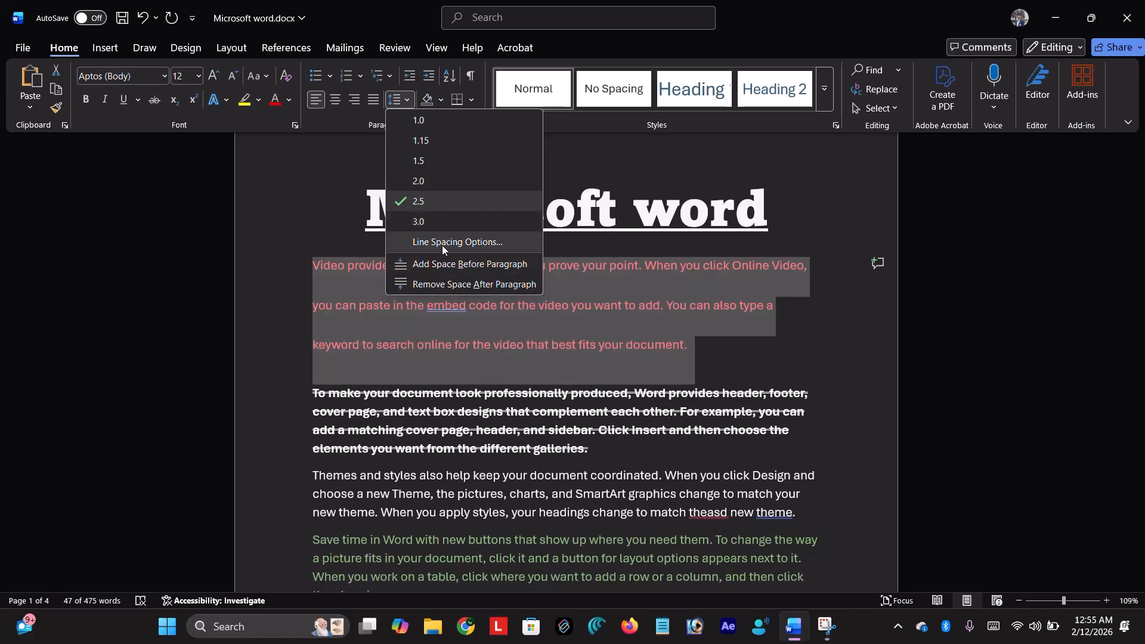
click(442, 245)
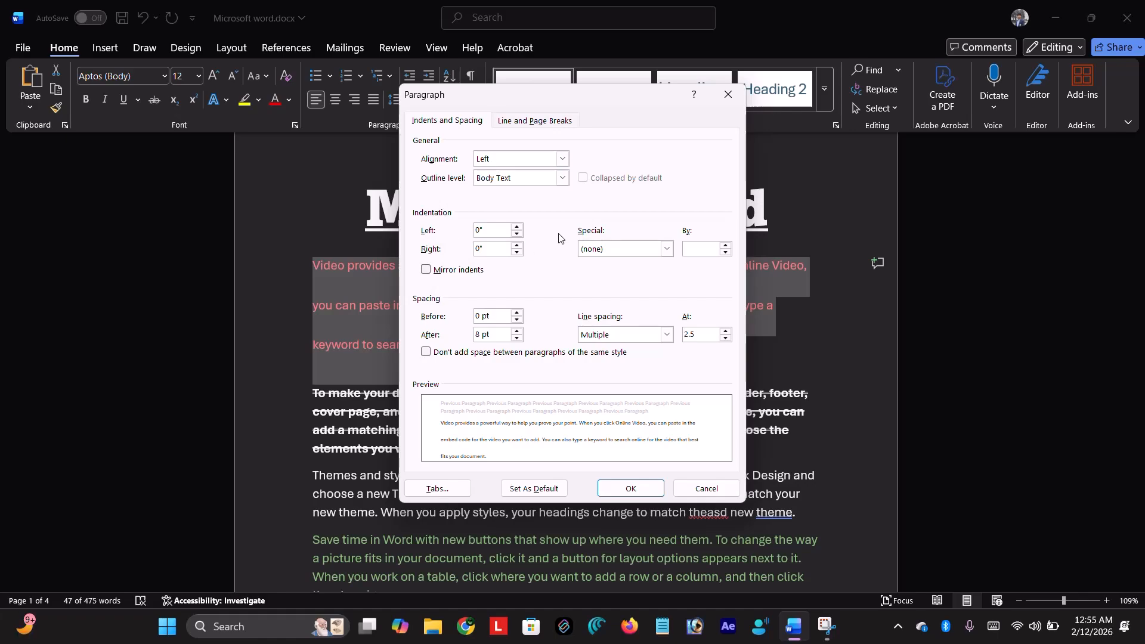
click(691, 490)
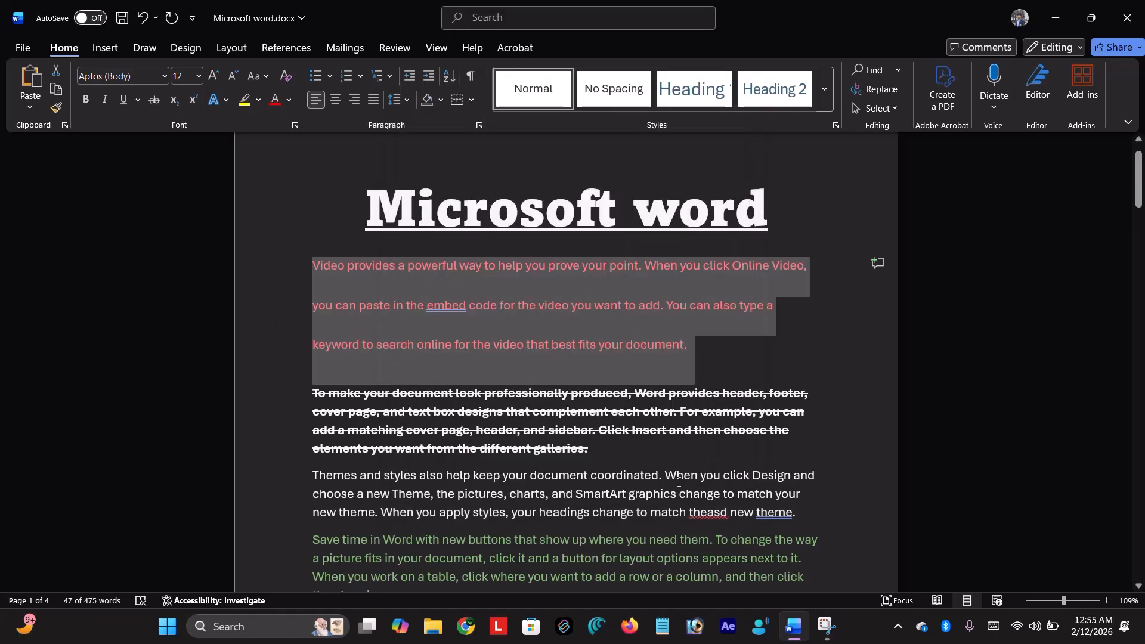
- Reset the red paragraph to single spacing, then apply the next wider spacing option
click(414, 94)
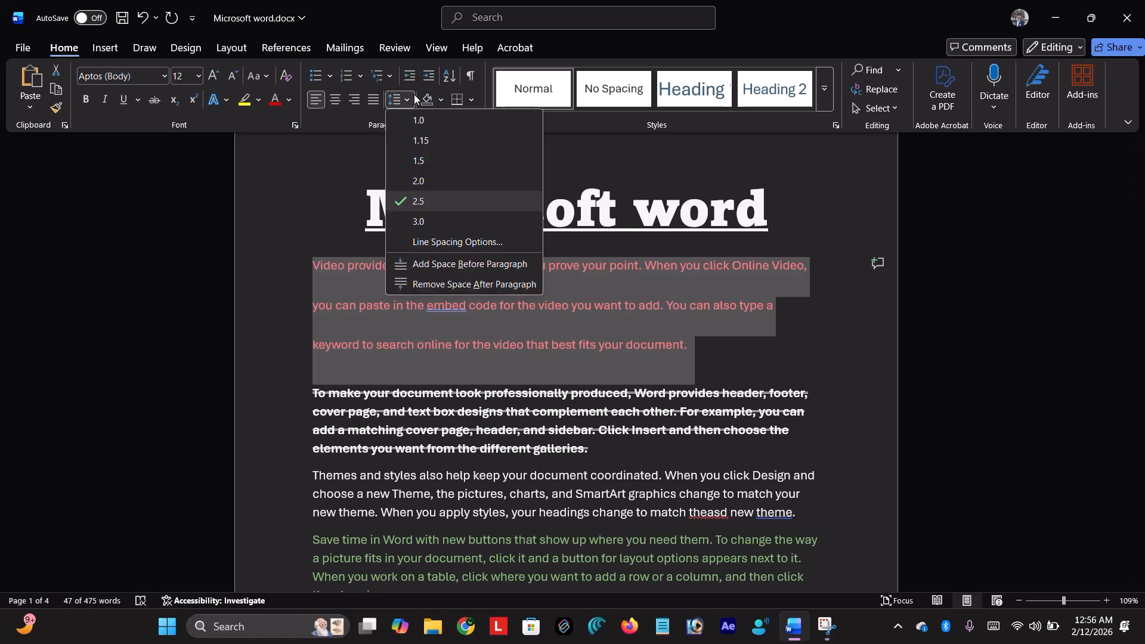
click(412, 116)
click(410, 106)
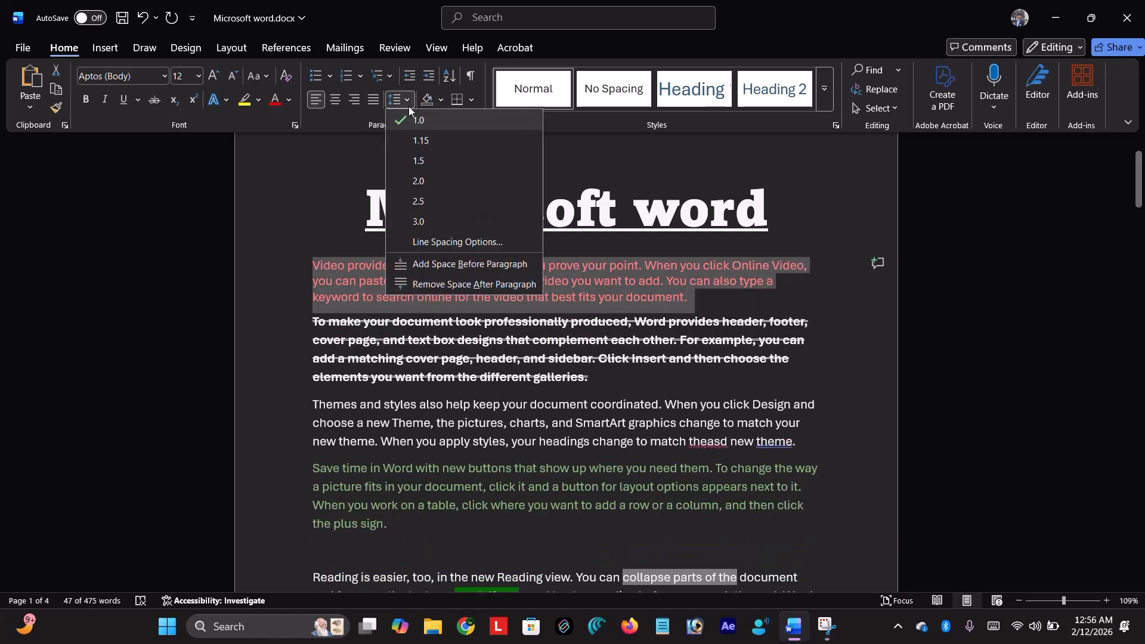
click(424, 140)
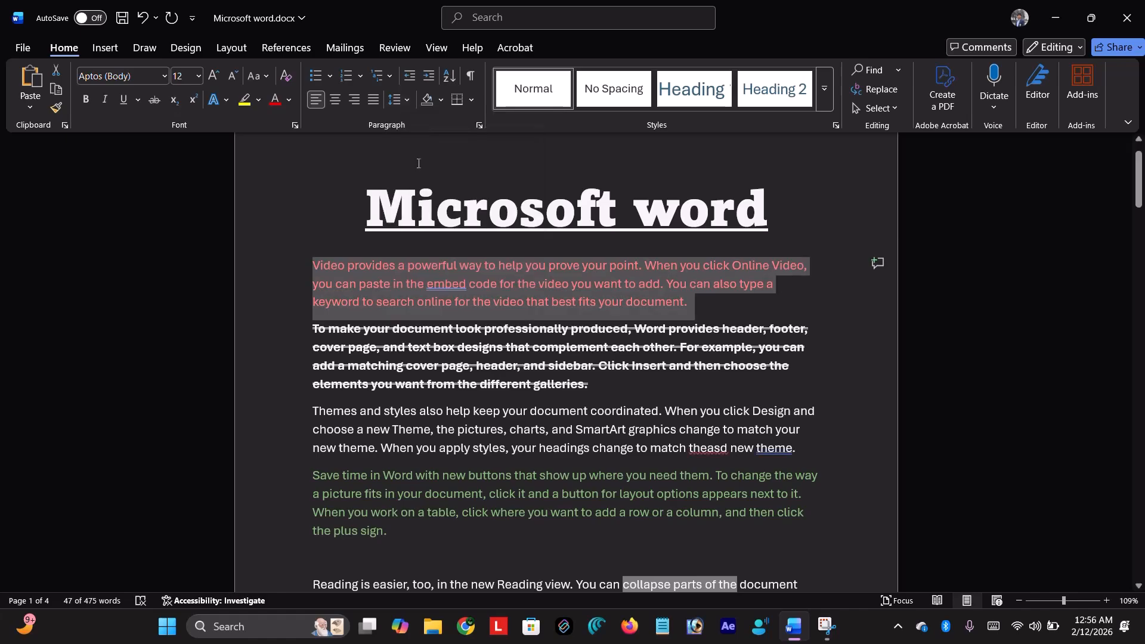
click(331, 160)
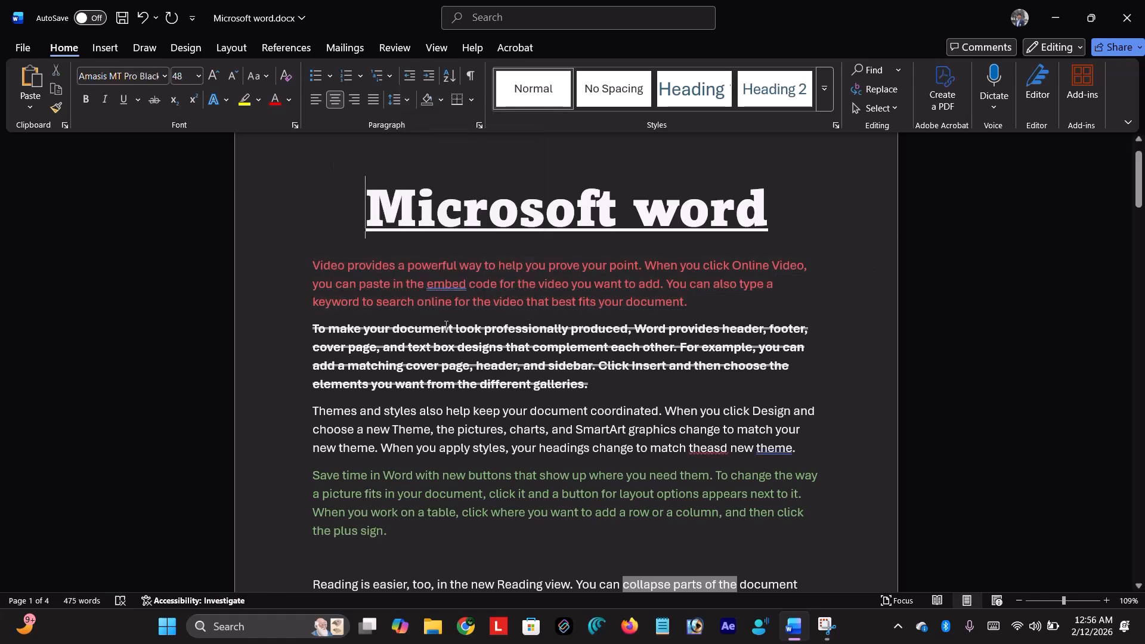
- Add space before the paragraphs from the title through the green paragraph
mouse_move(307, 253)
mouse_down()
mouse_move(389, 526)
mouse_move(285, 380)
mouse_move(300, 267)
mouse_up()
click(391, 530)
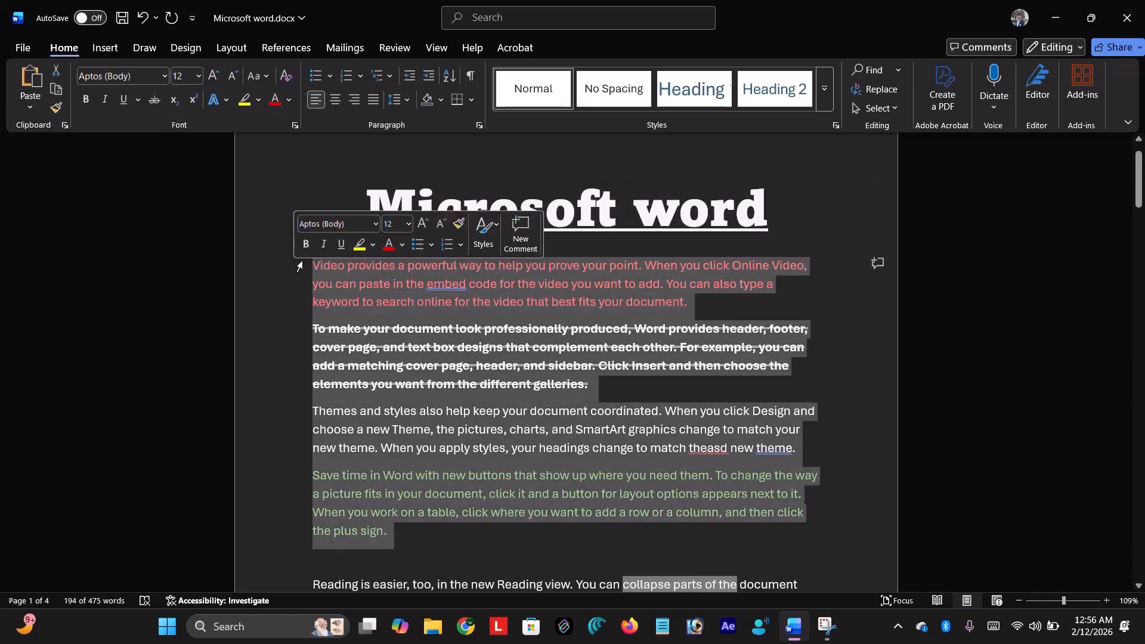
click(404, 102)
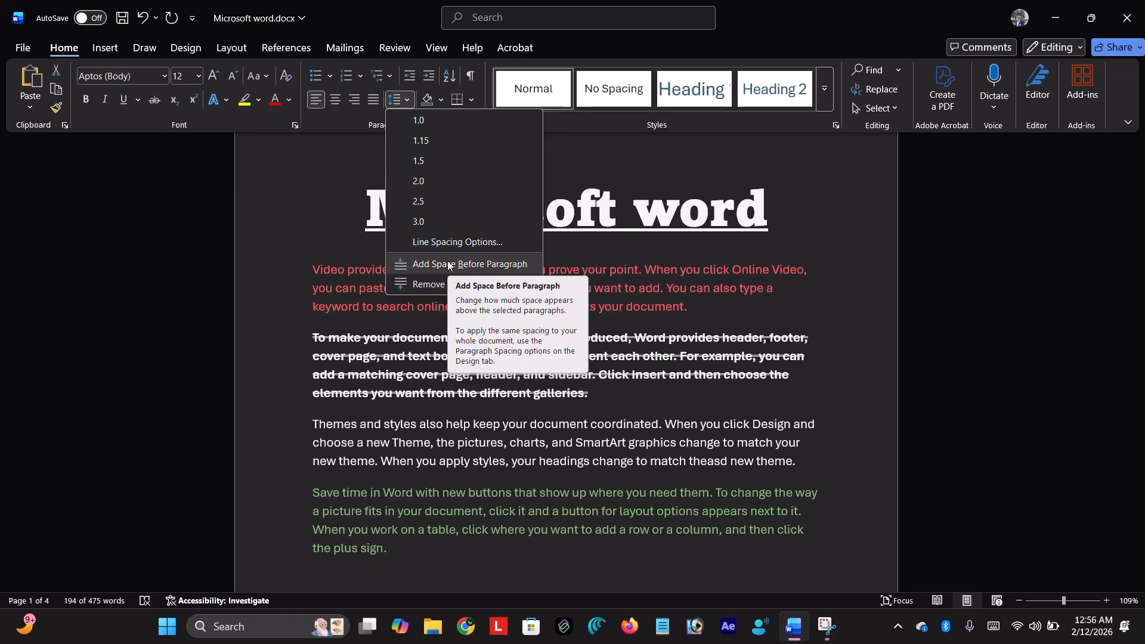
click(448, 263)
click(402, 254)
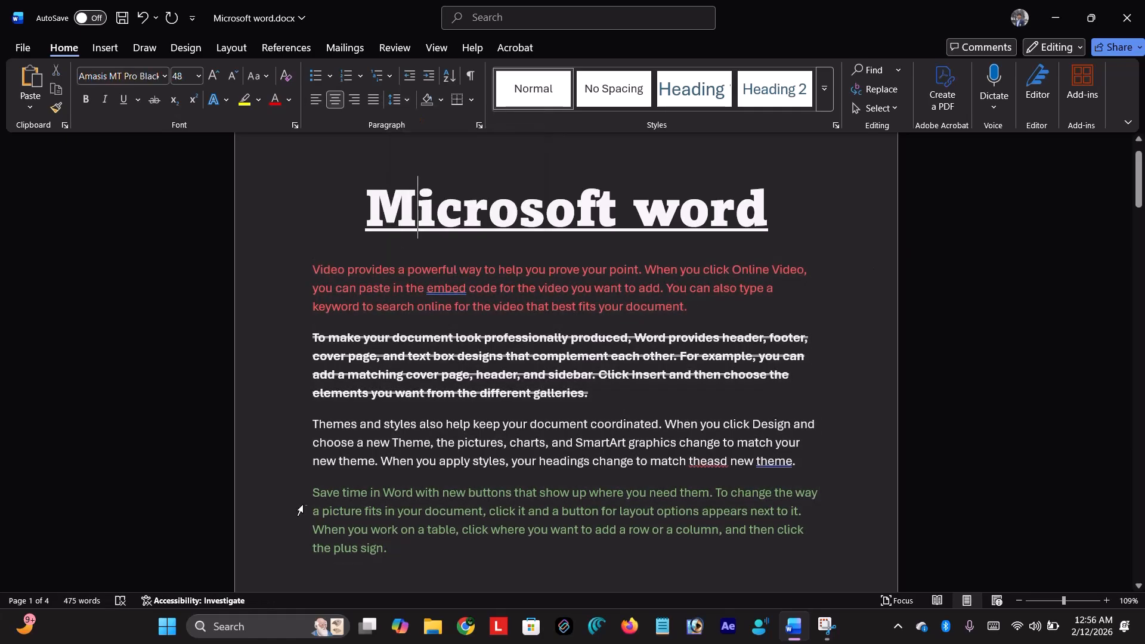
- Remove the space after the paragraphs from the title through the green paragraph
click(298, 481)
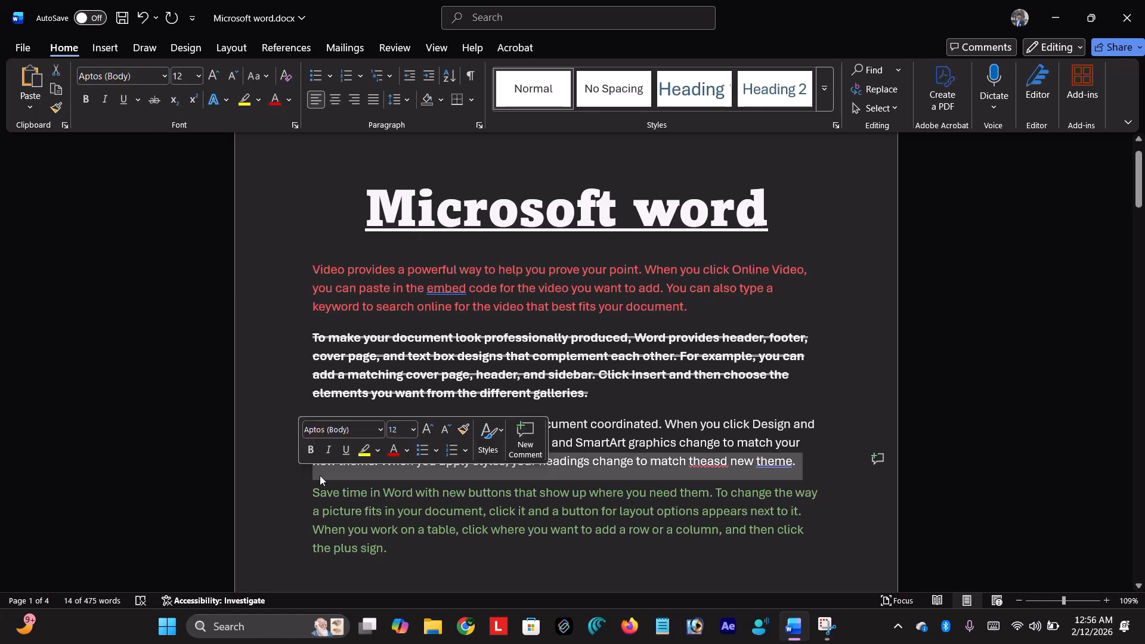
click(348, 477)
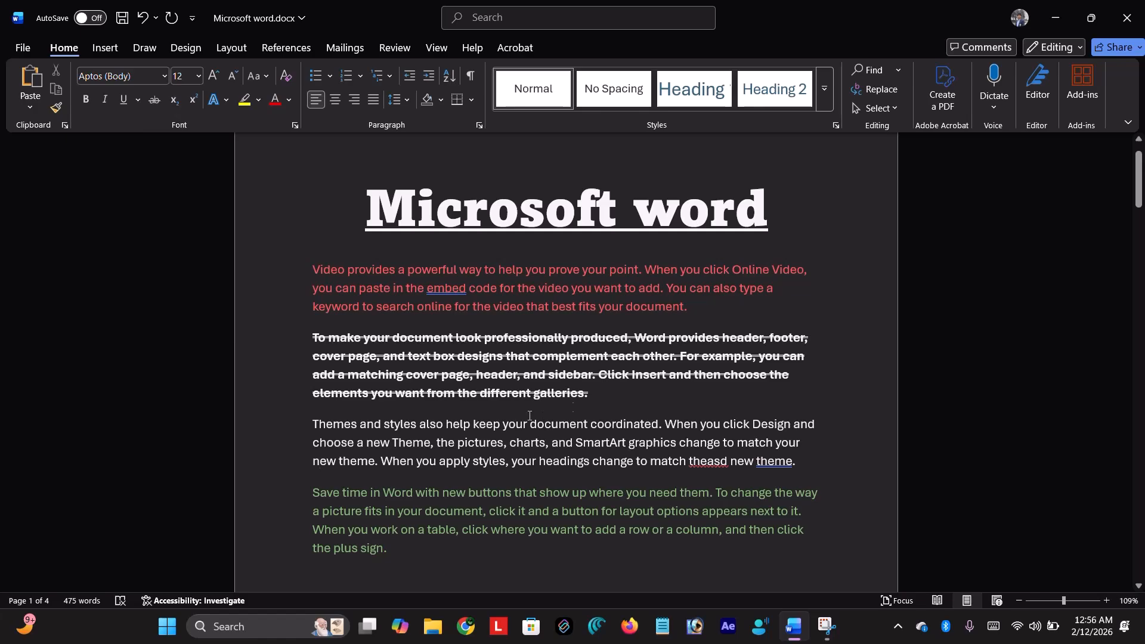
scroll(492, 351, down, 5)
scroll(429, 237, up, 5)
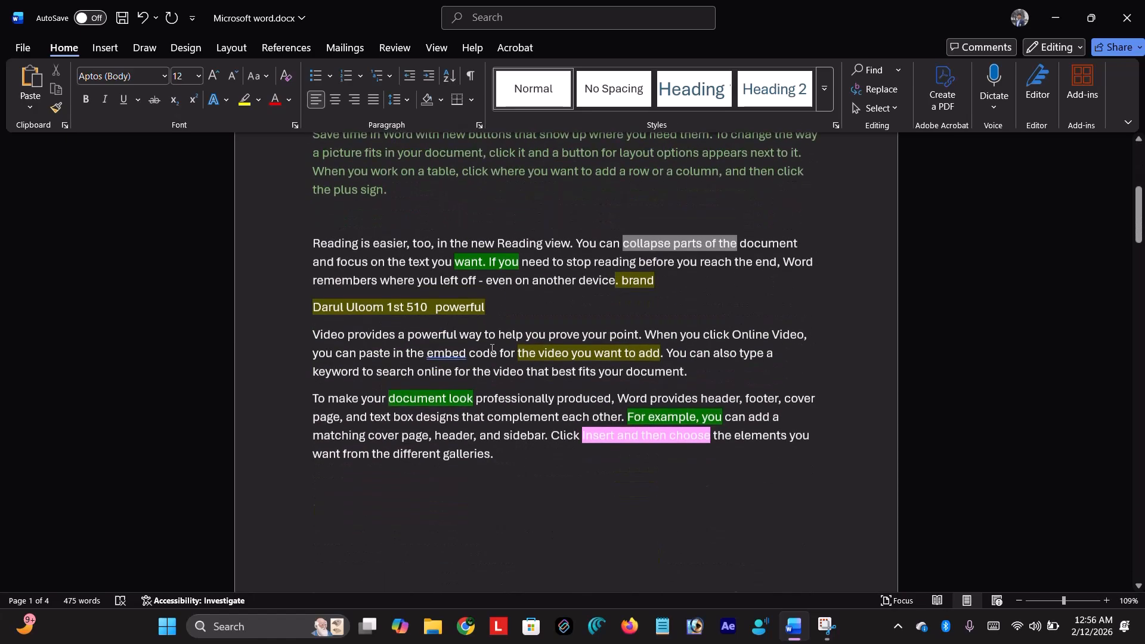
drag(296, 248, 409, 547)
click(397, 100)
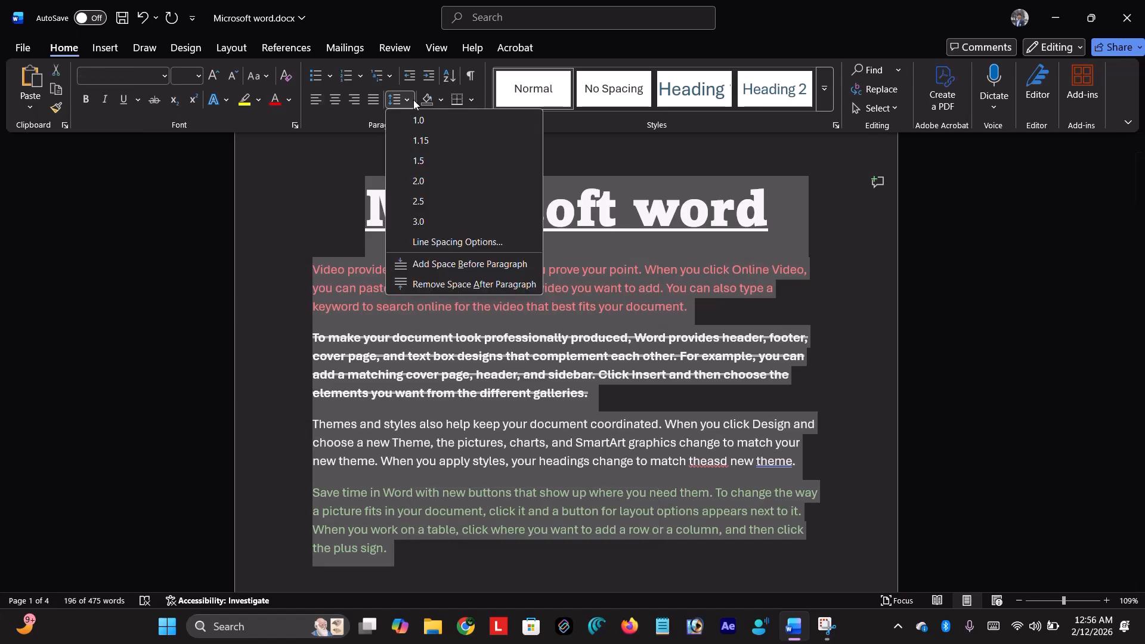
click(427, 284)
click(667, 319)
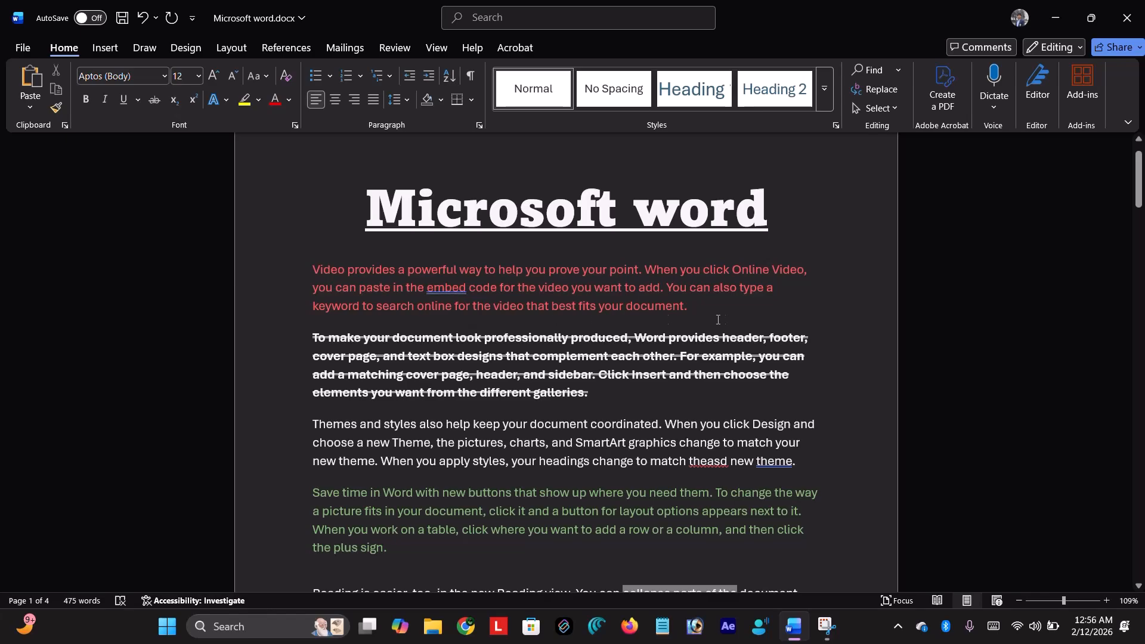
- Insert an empty paragraph after the red text and split the Themes paragraph after 'document'
key(Return)
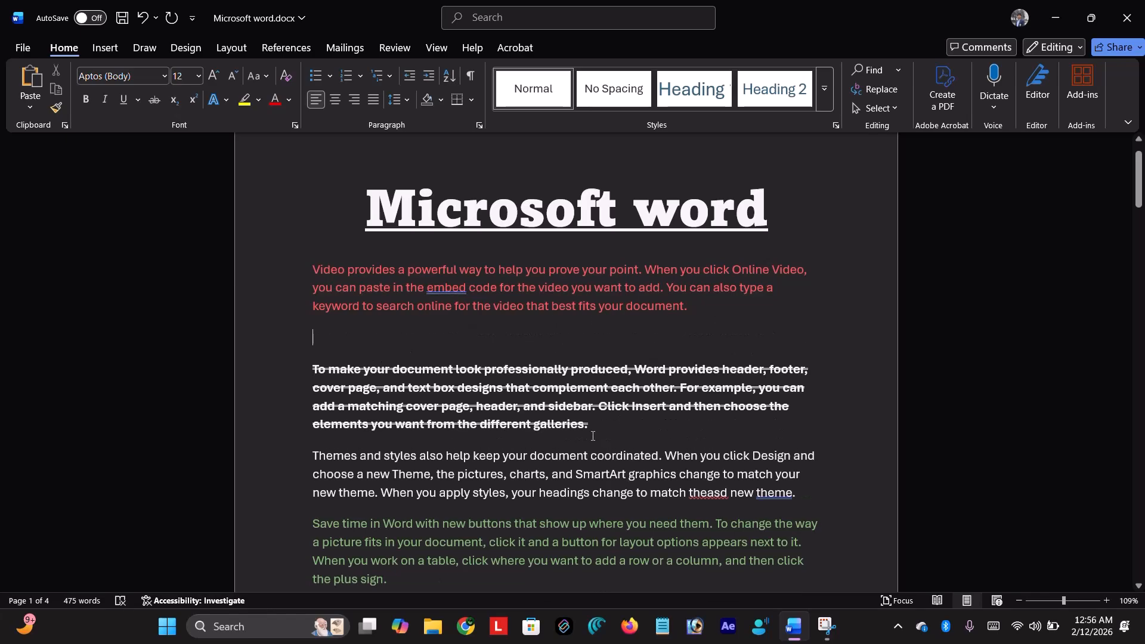
click(593, 435)
key(Return)
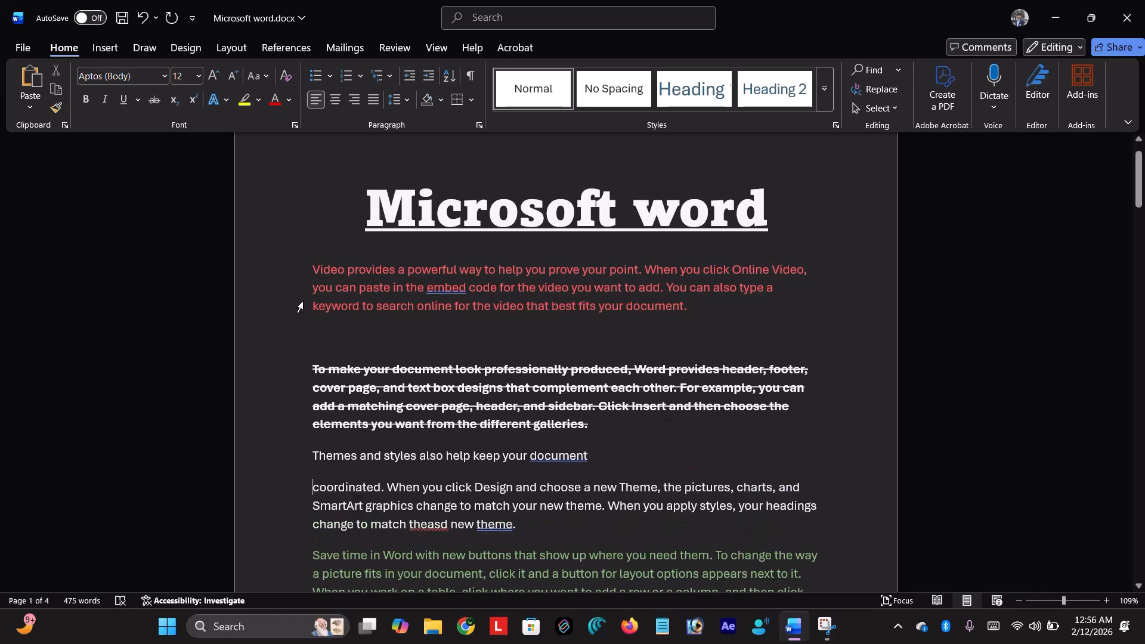
- Apply Remove Space Before Paragraph to the selected first-page paragraphs
drag(297, 270, 646, 572)
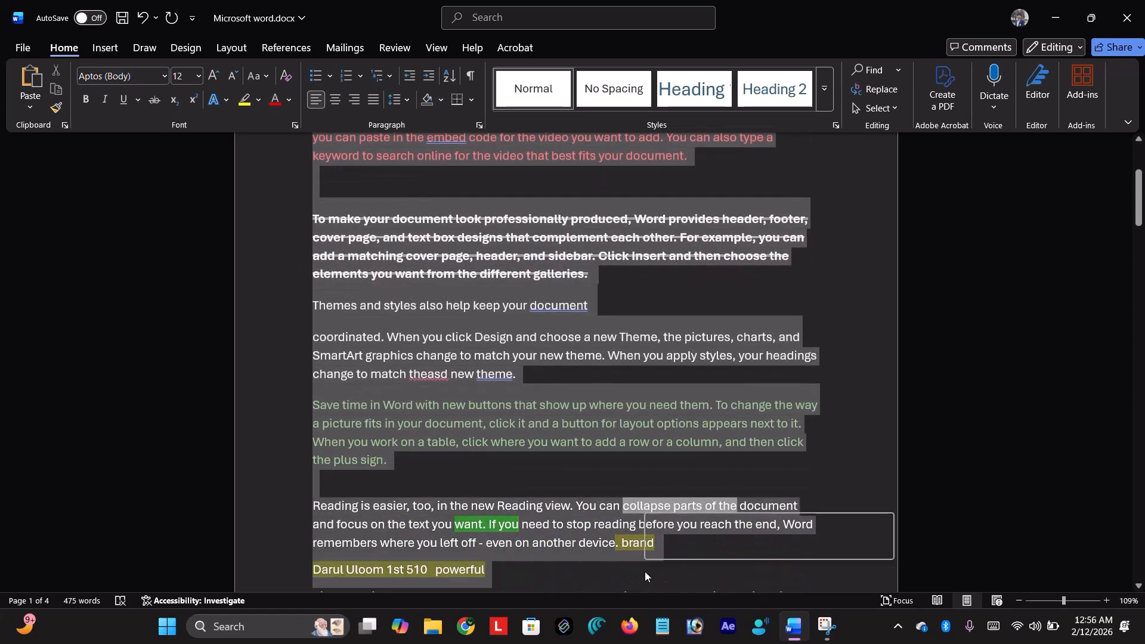
click(407, 99)
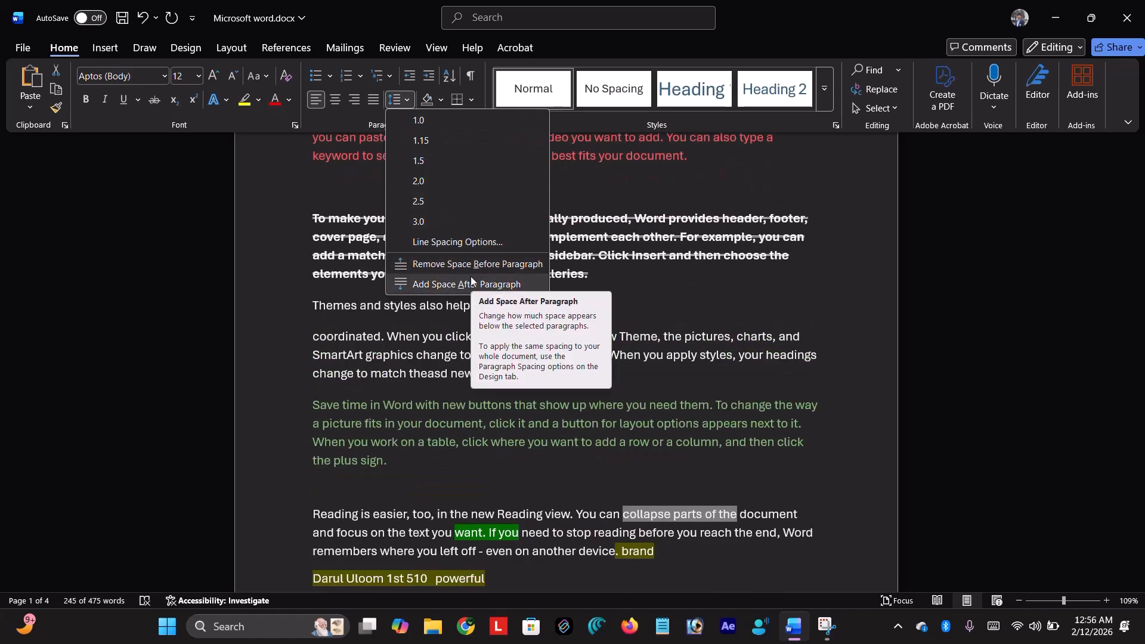
click(577, 308)
click(577, 308)
scroll(577, 308, up, 3)
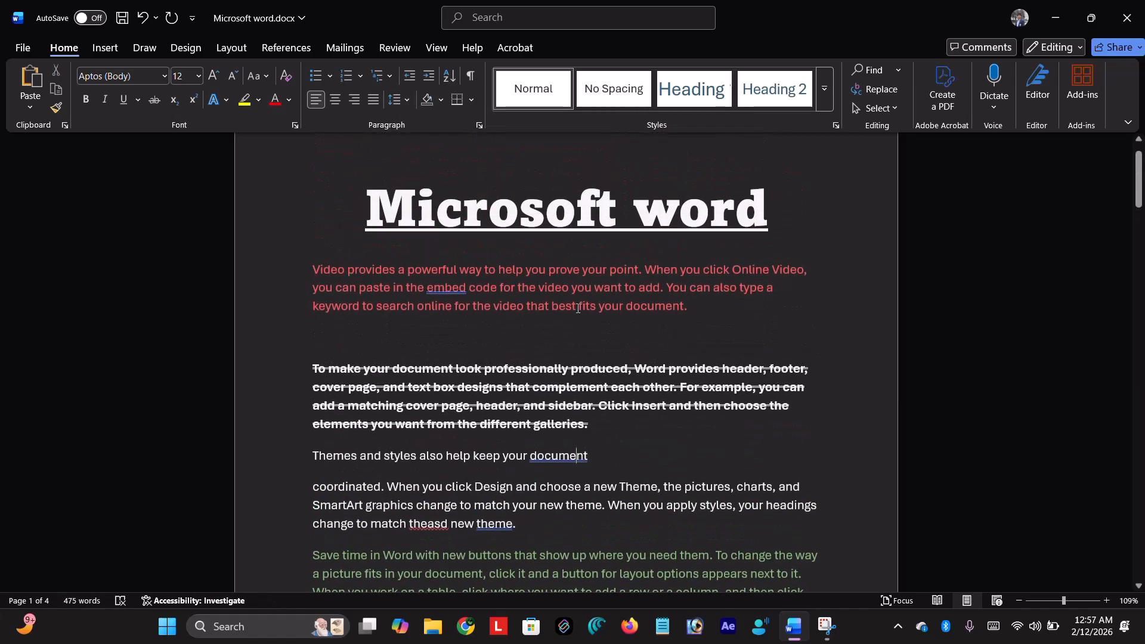
click(409, 97)
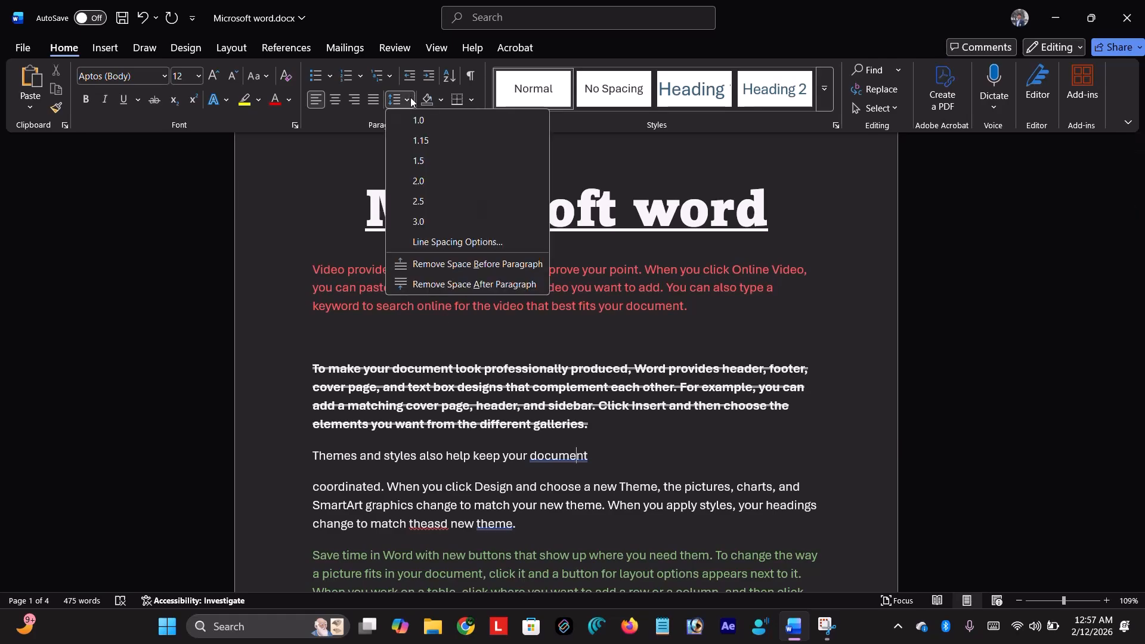
click(452, 263)
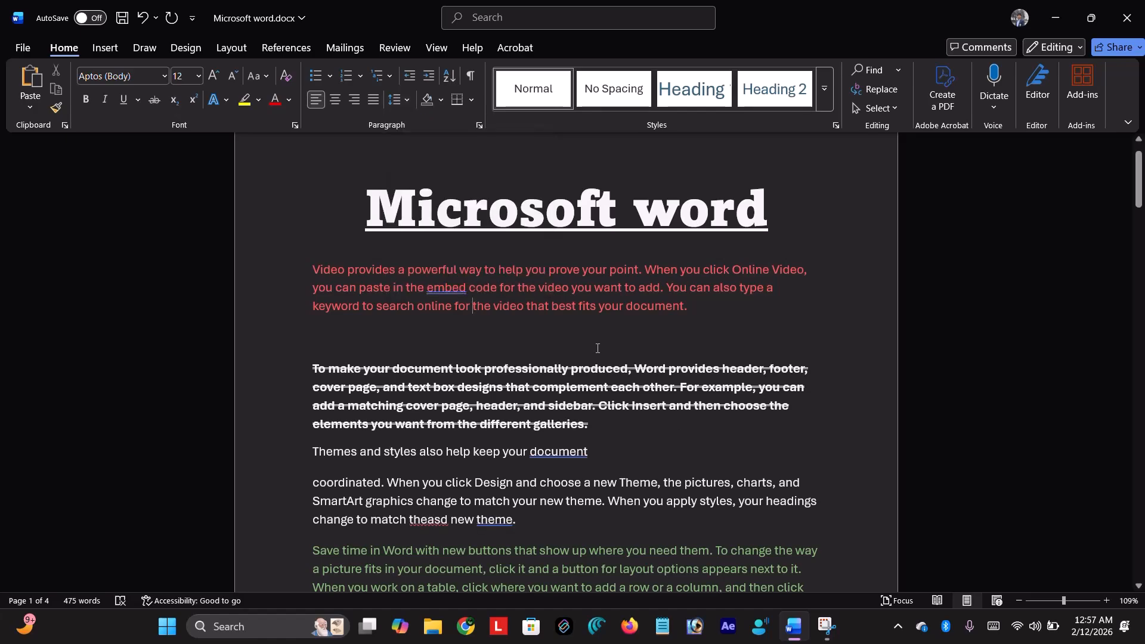
scroll(603, 320, down, 4)
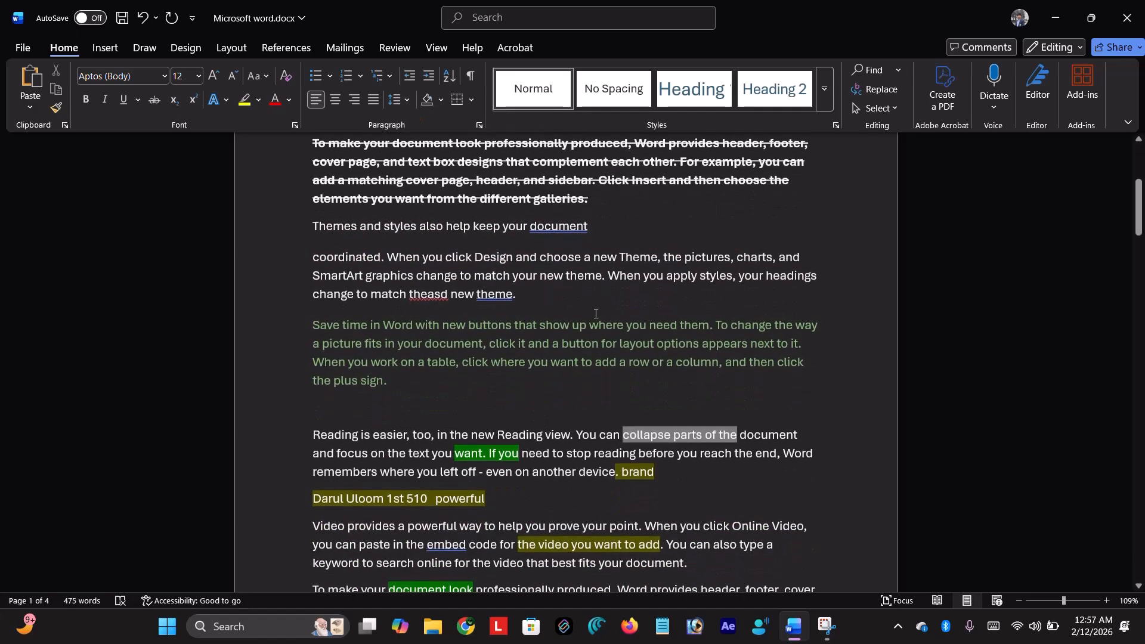
click(414, 97)
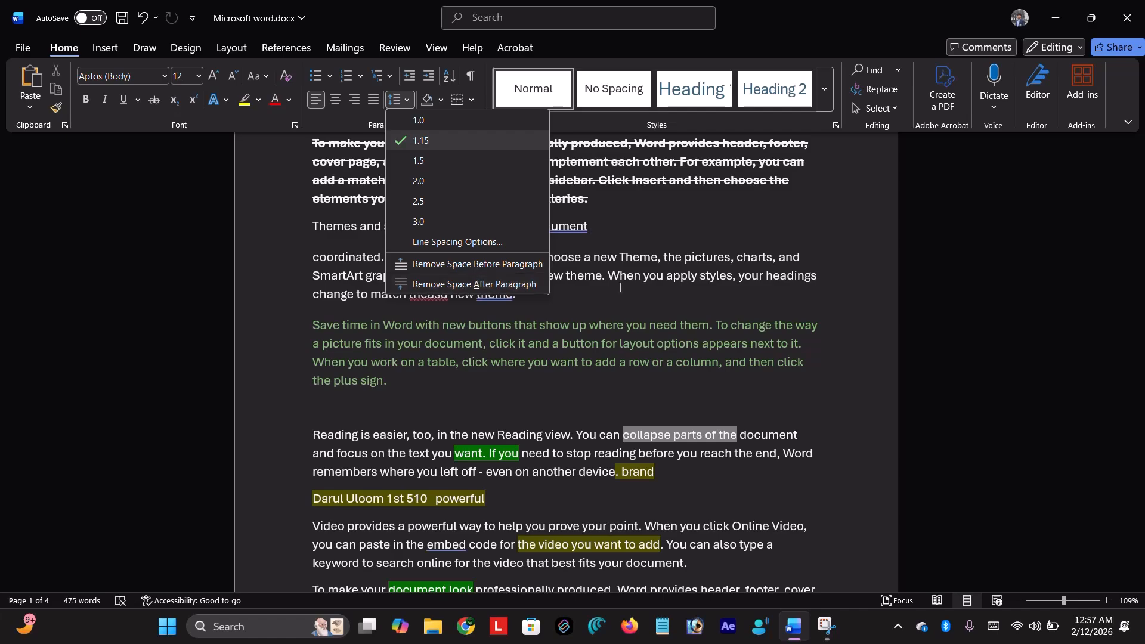
- Center the paragraph in the Paragraph dialog, keeping Body Text and resetting the left indent to 0"
click(475, 242)
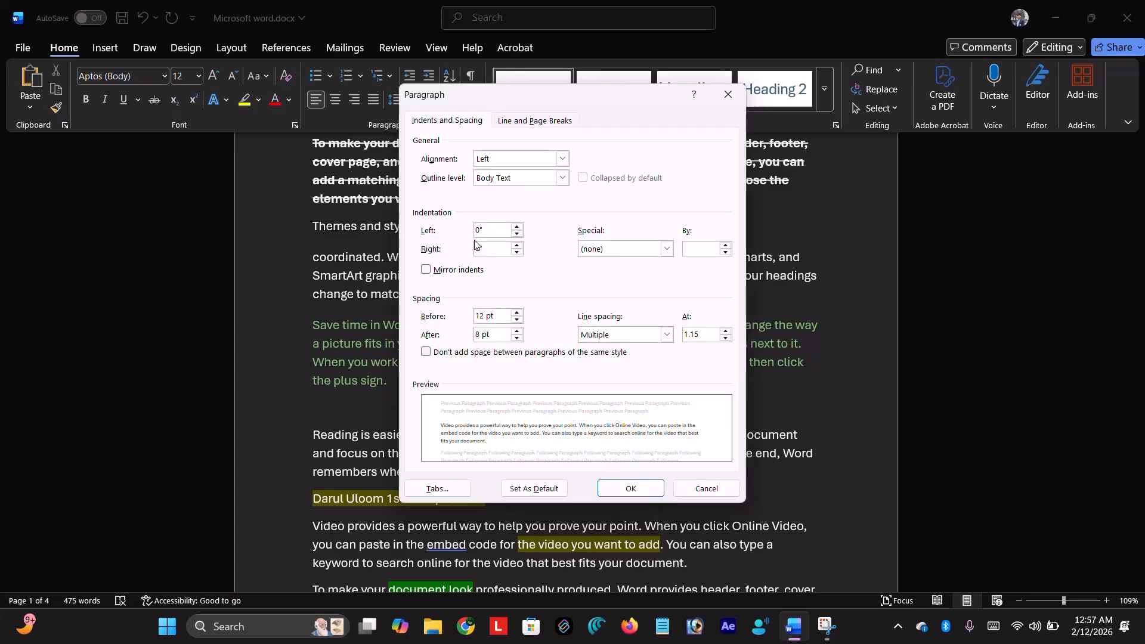
click(562, 158)
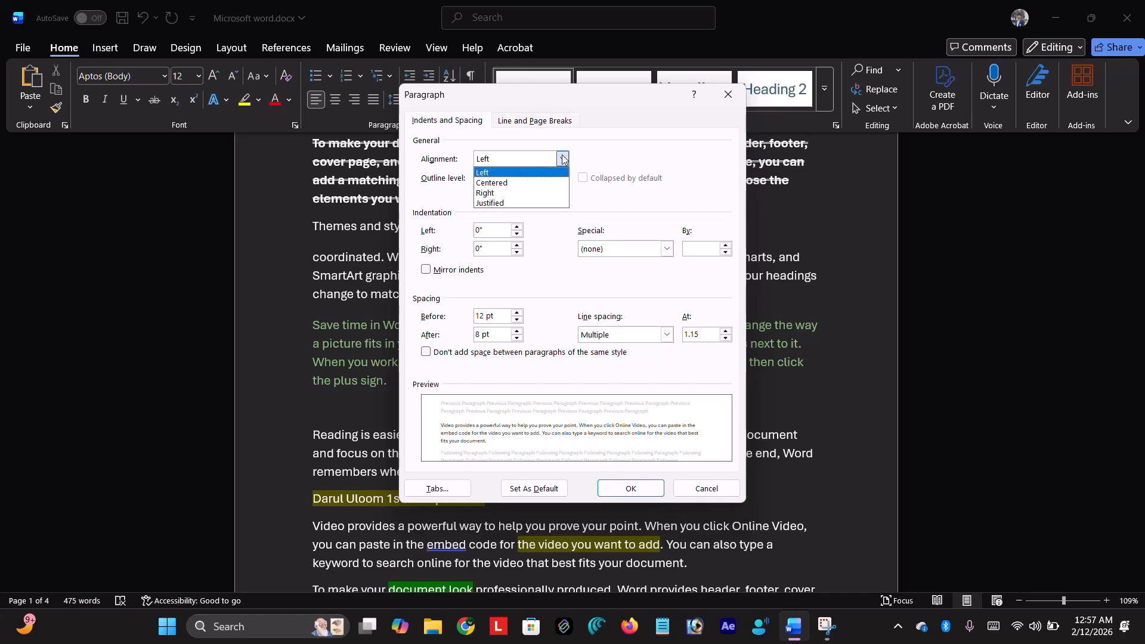
click(535, 182)
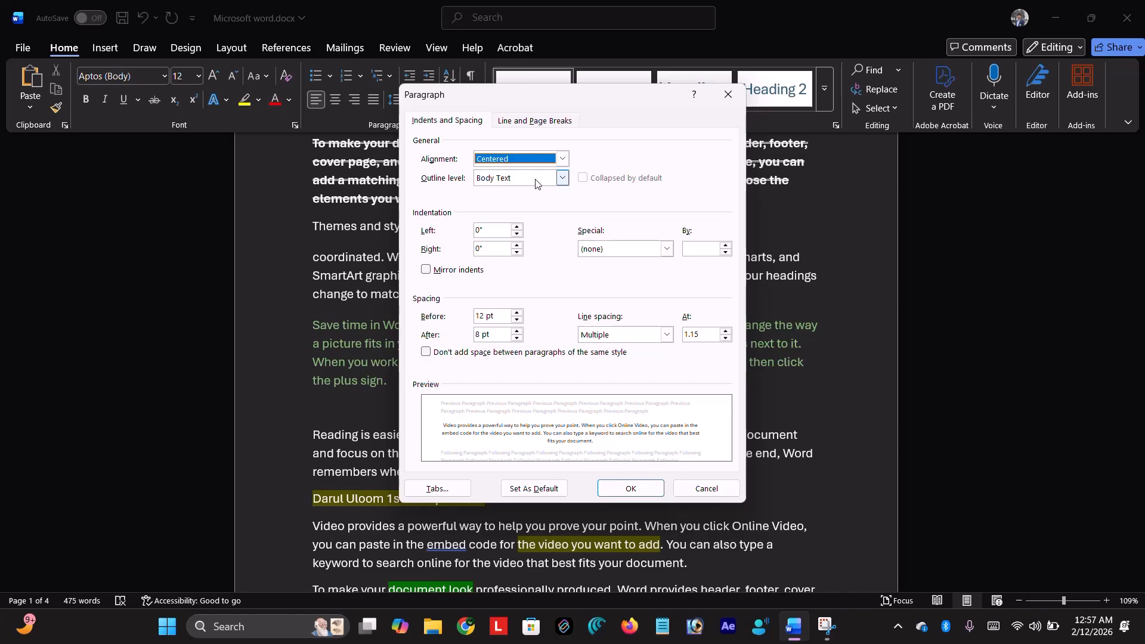
click(563, 178)
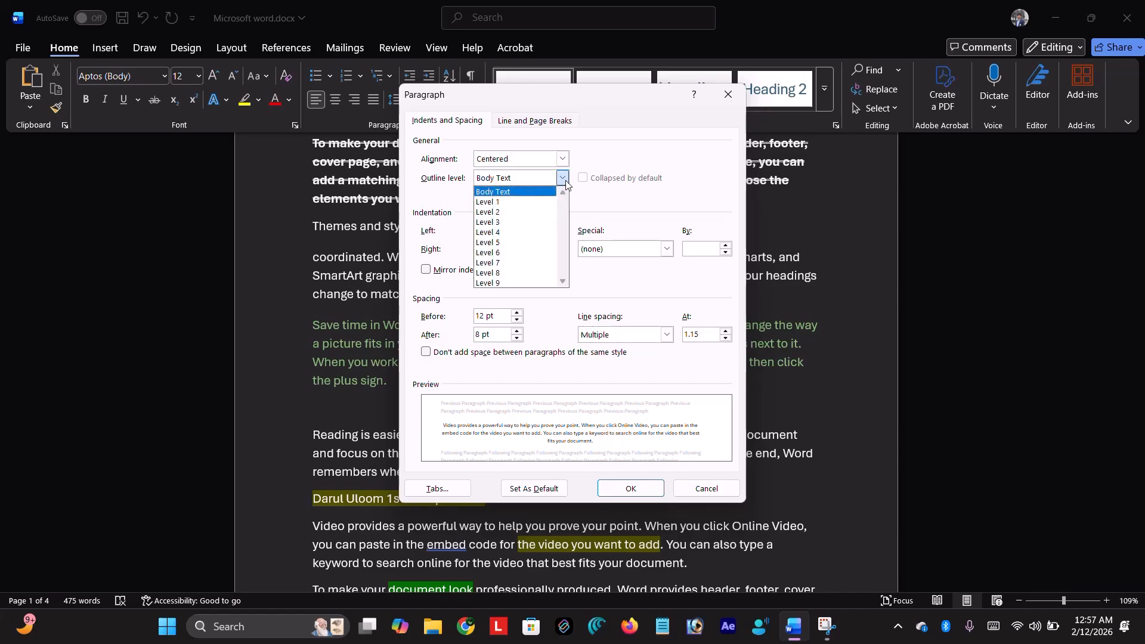
click(569, 177)
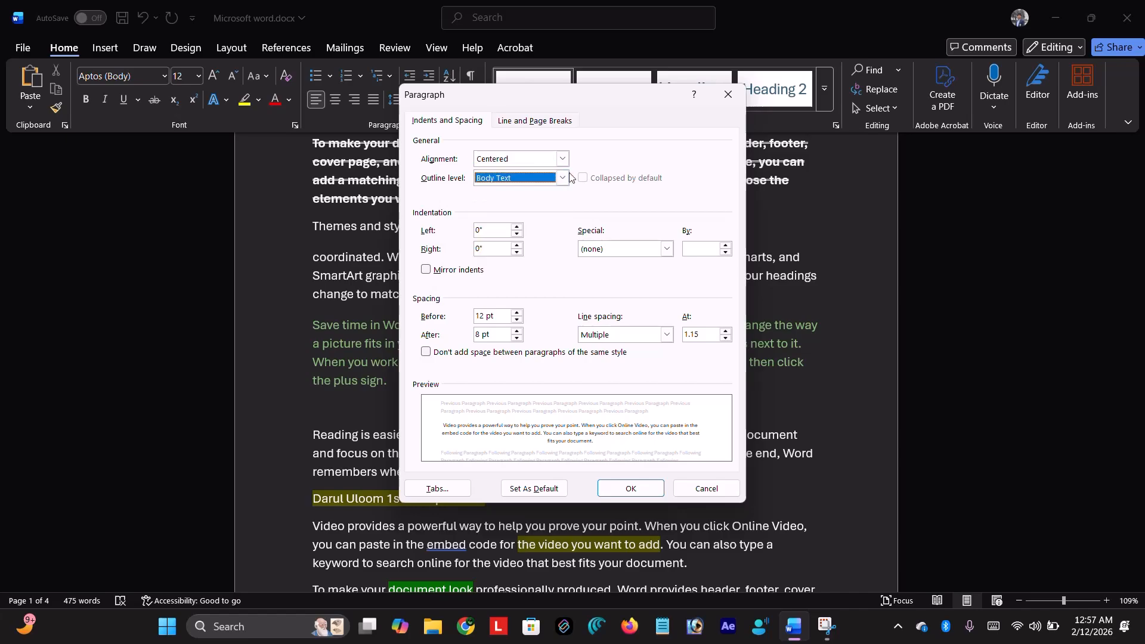
click(519, 227)
click(518, 227)
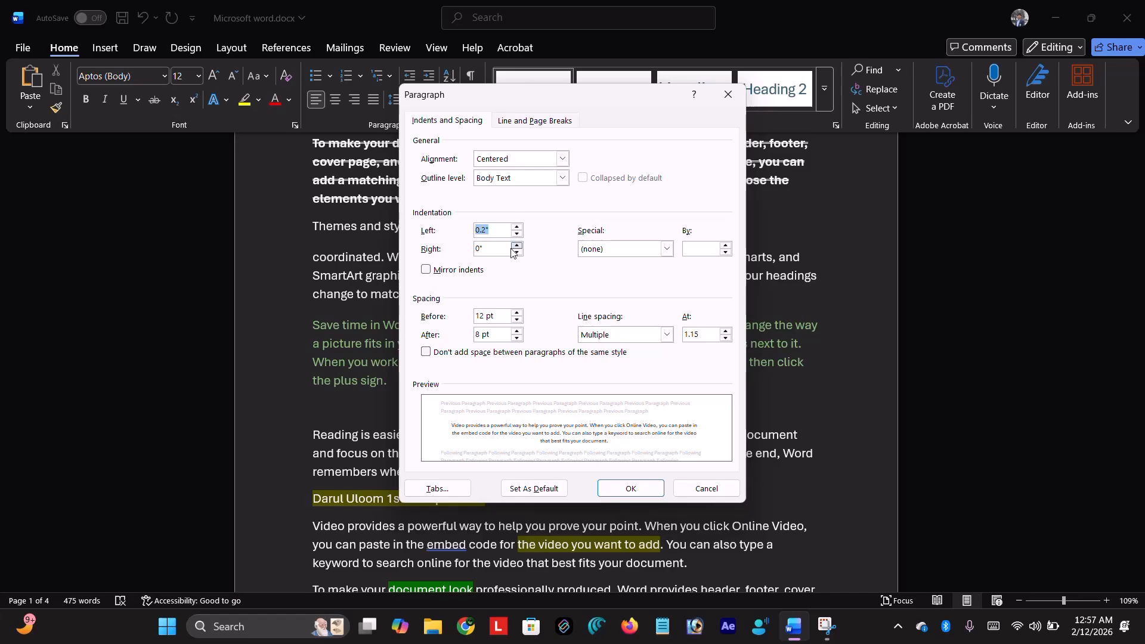
click(517, 233)
click(517, 234)
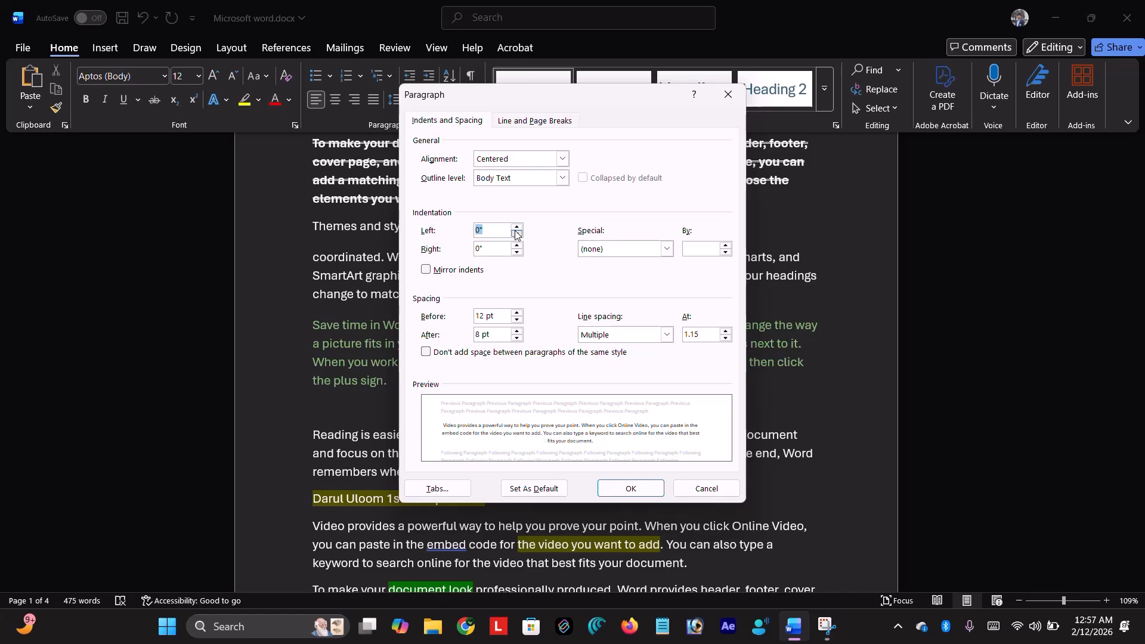
- Settle on Centered alignment after trying Left, then raise the left indent toward 0.4"
click(562, 159)
click(563, 159)
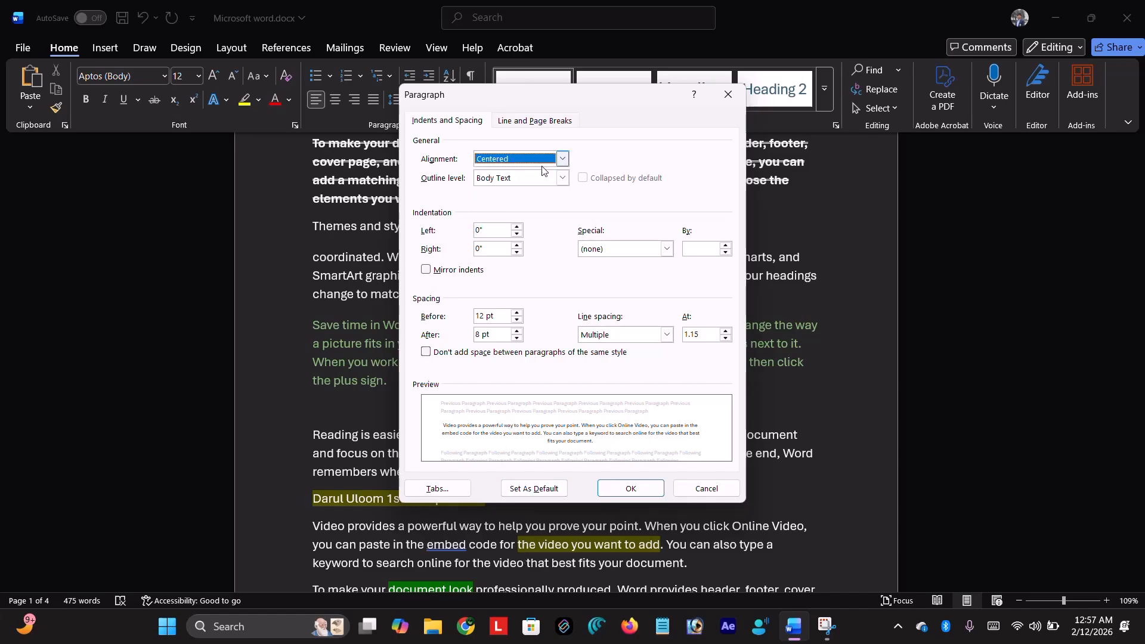
click(562, 160)
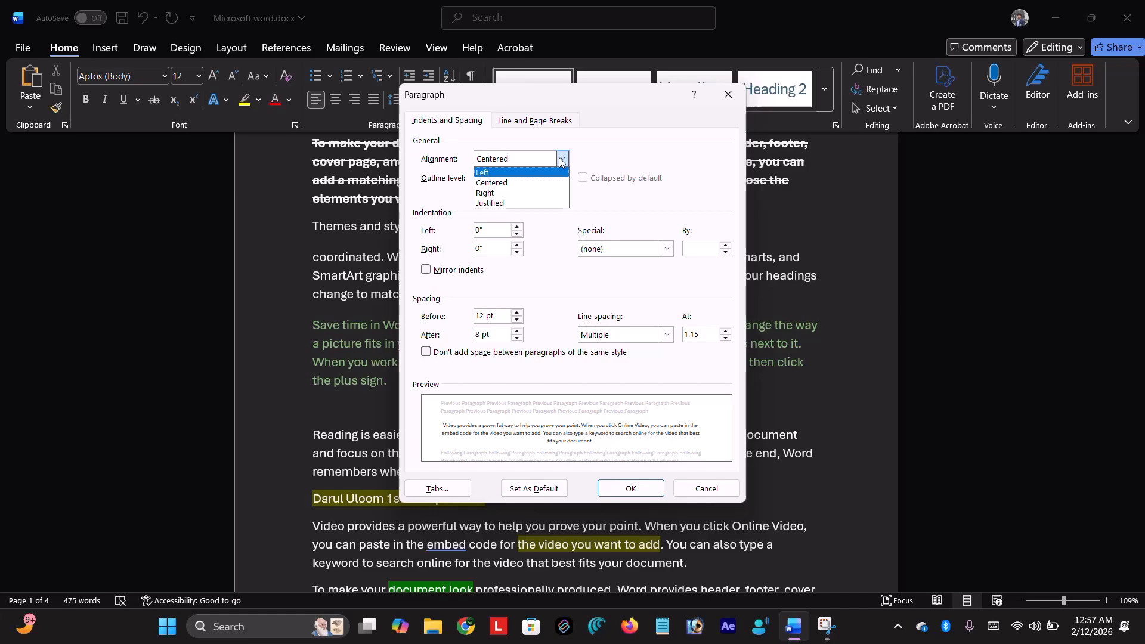
click(562, 161)
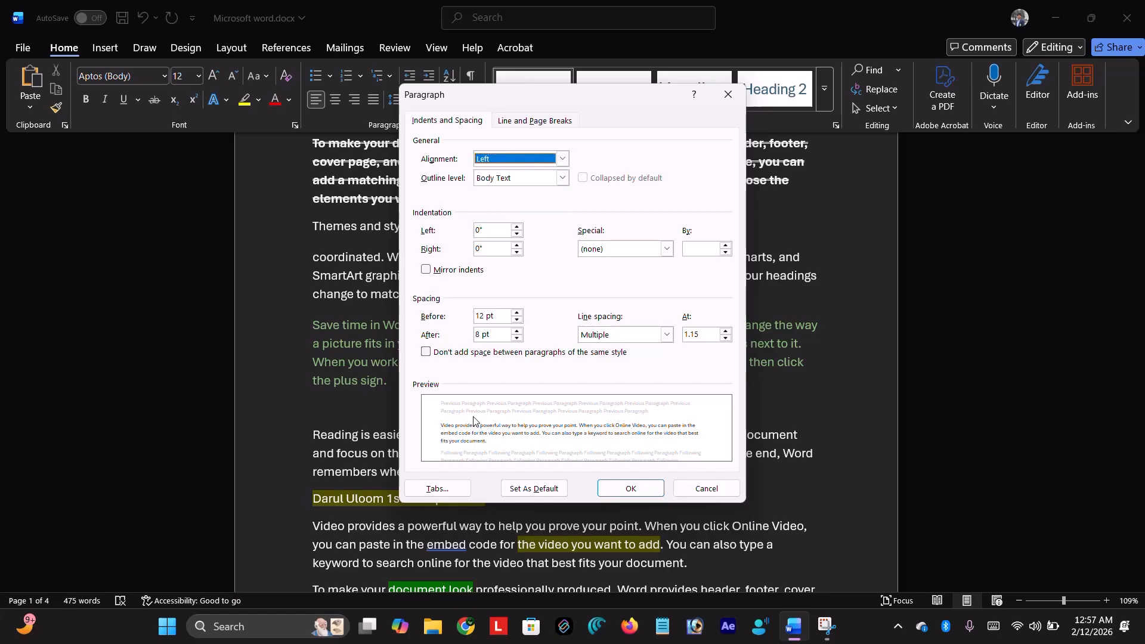
click(563, 159)
click(537, 182)
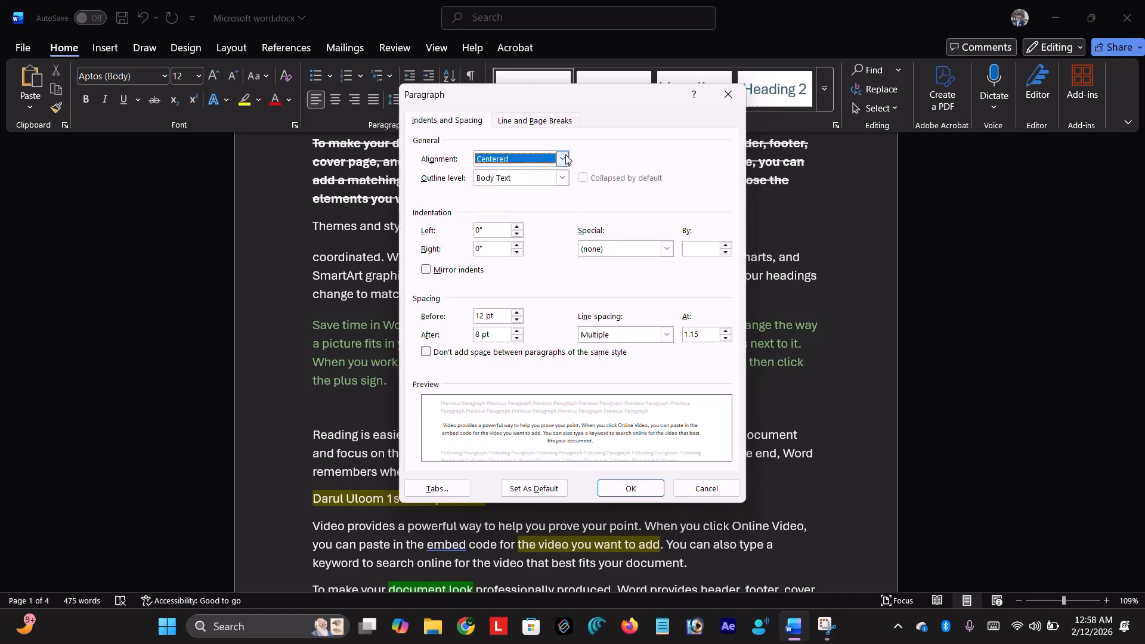
key(Tab)
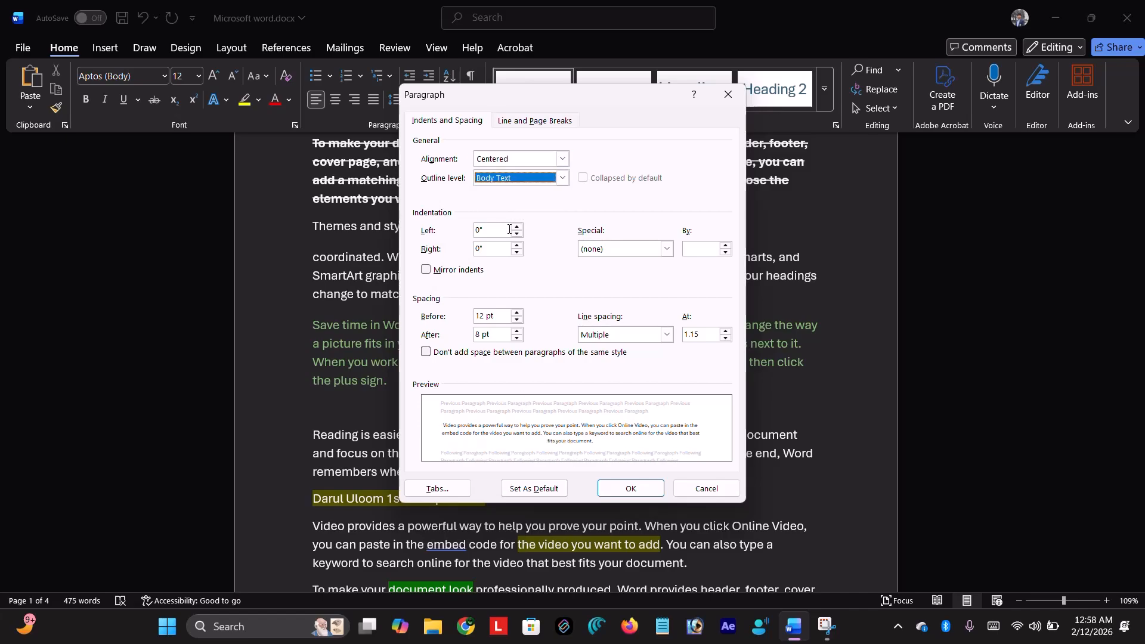
click(516, 227)
click(517, 227)
click(517, 228)
click(517, 227)
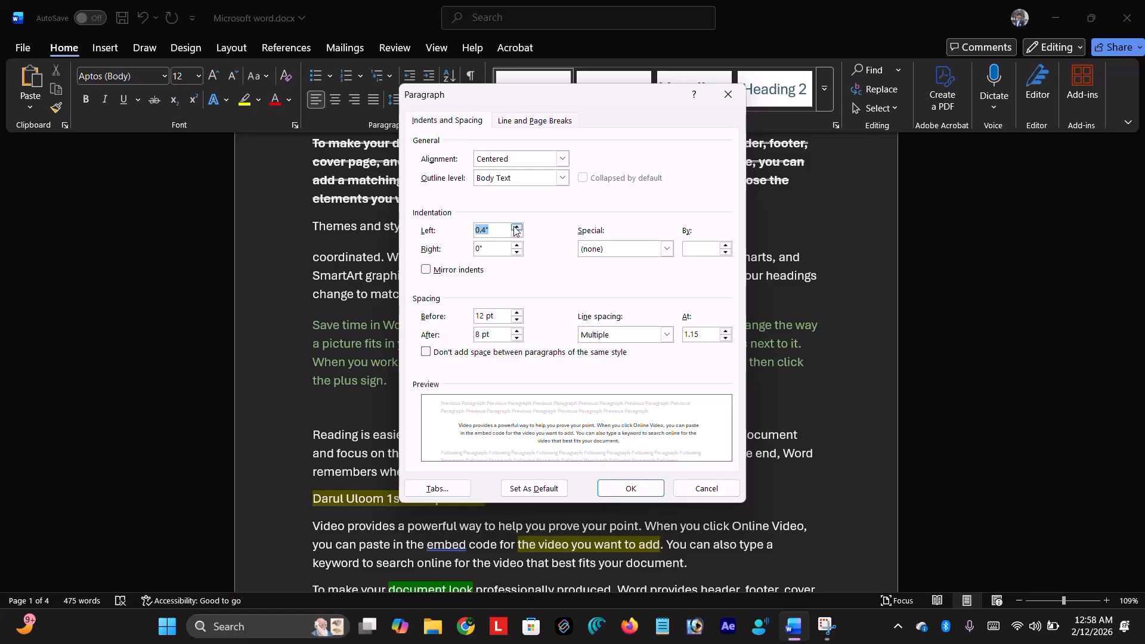
click(517, 228)
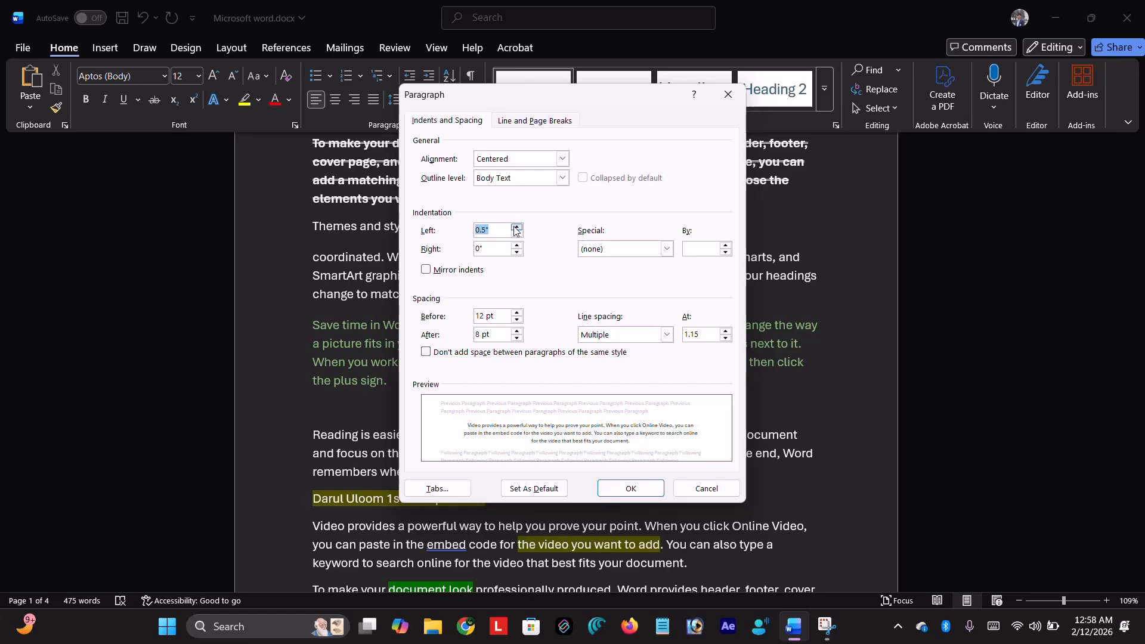
double_click(517, 235)
double_click(517, 234)
click(517, 234)
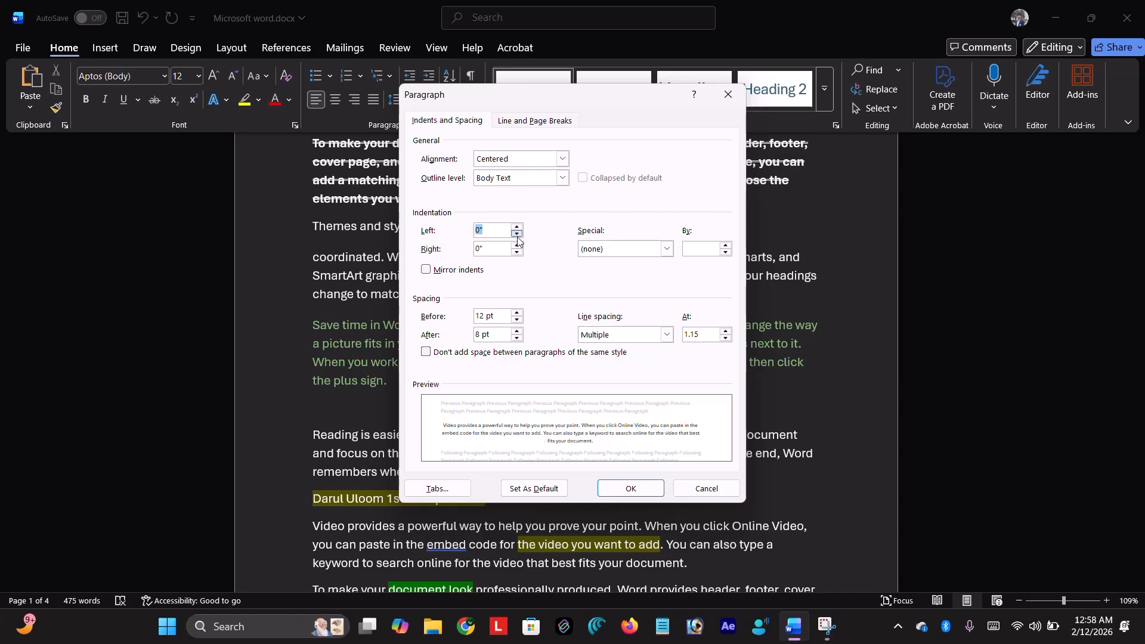
click(517, 246)
click(517, 246)
click(517, 246)
click(517, 246)
click(517, 246)
click(517, 246)
click(517, 246)
click(517, 245)
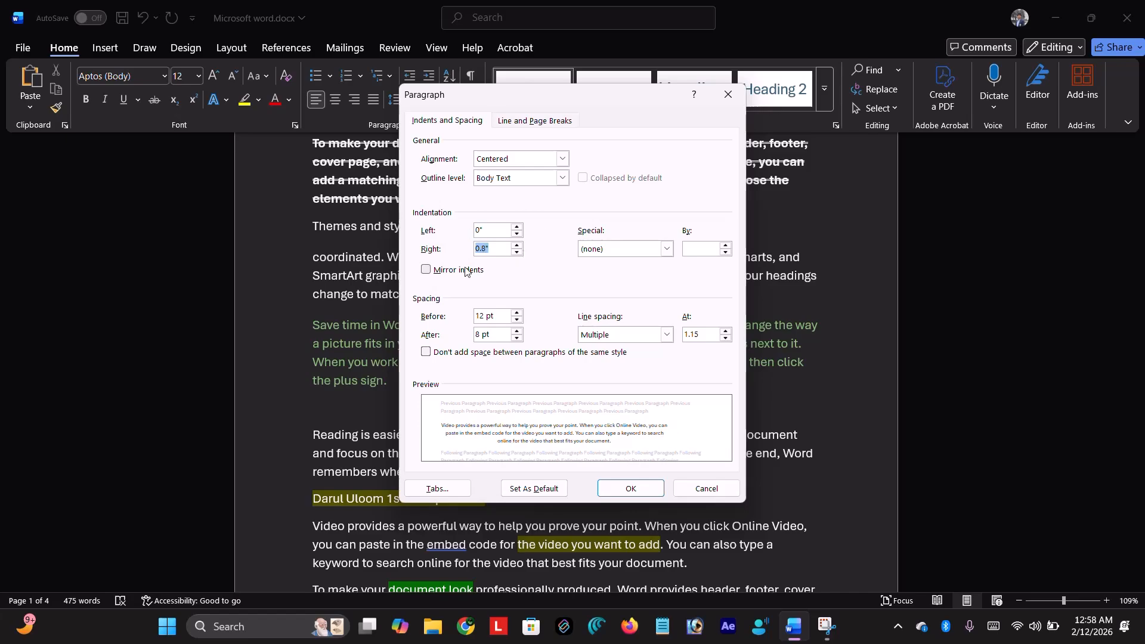
click(517, 251)
click(517, 251)
click(517, 252)
click(517, 252)
click(517, 252)
click(517, 252)
click(517, 251)
click(517, 251)
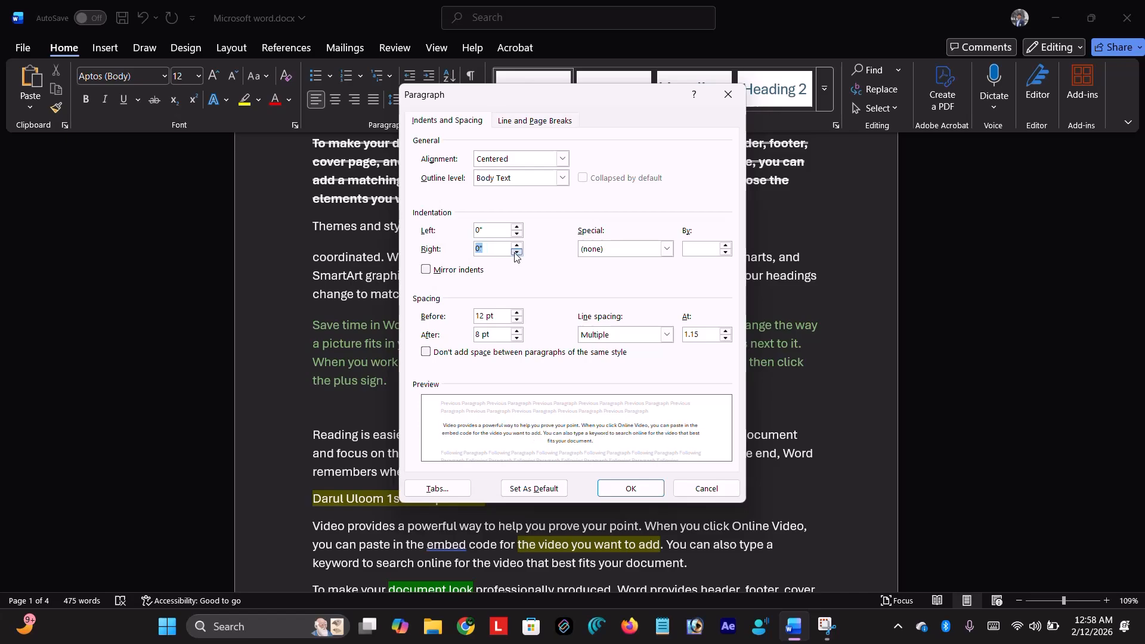
- Try Space Before values up to 48 pt, then set it to 0 pt
click(516, 313)
click(517, 312)
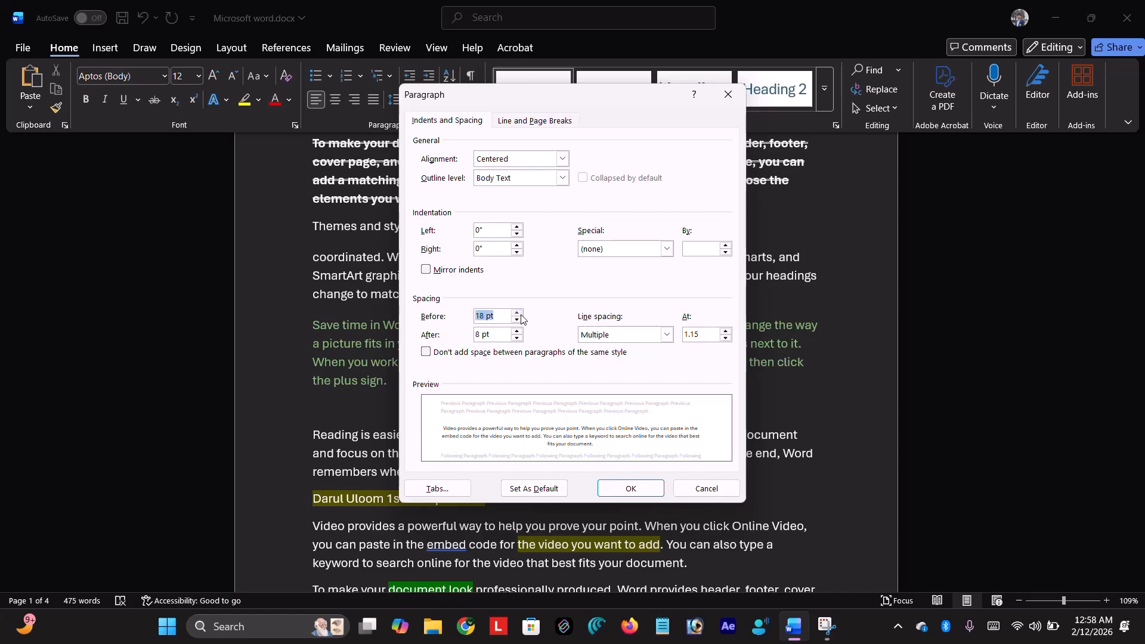
click(516, 312)
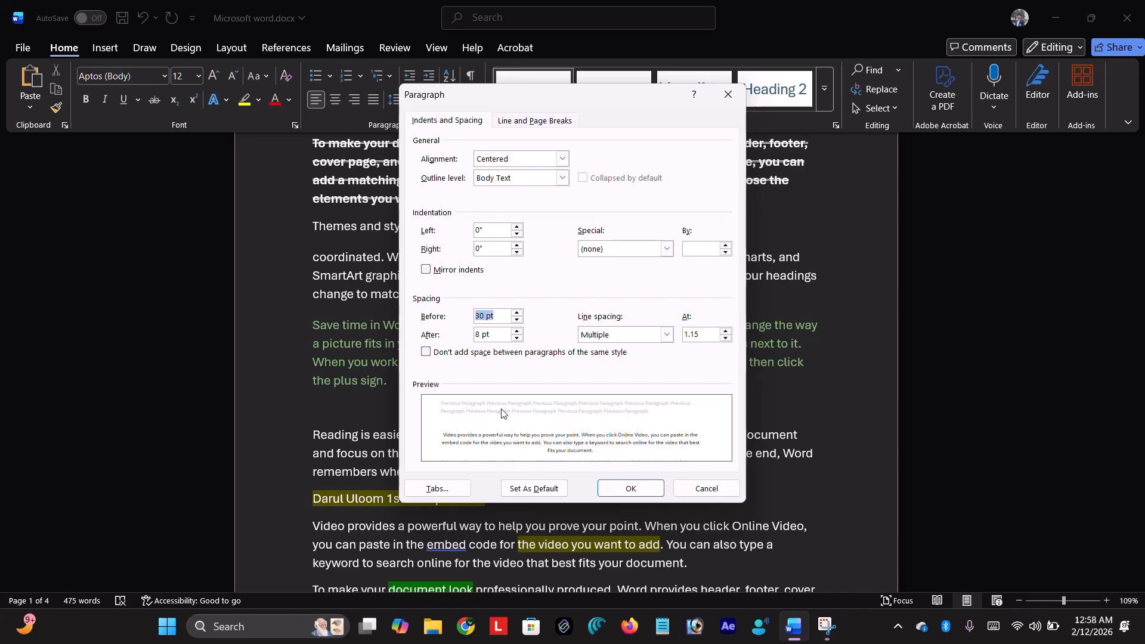
click(517, 313)
click(516, 313)
click(516, 313)
click(516, 322)
click(516, 322)
click(516, 322)
click(516, 322)
click(516, 322)
click(516, 321)
click(516, 321)
click(517, 321)
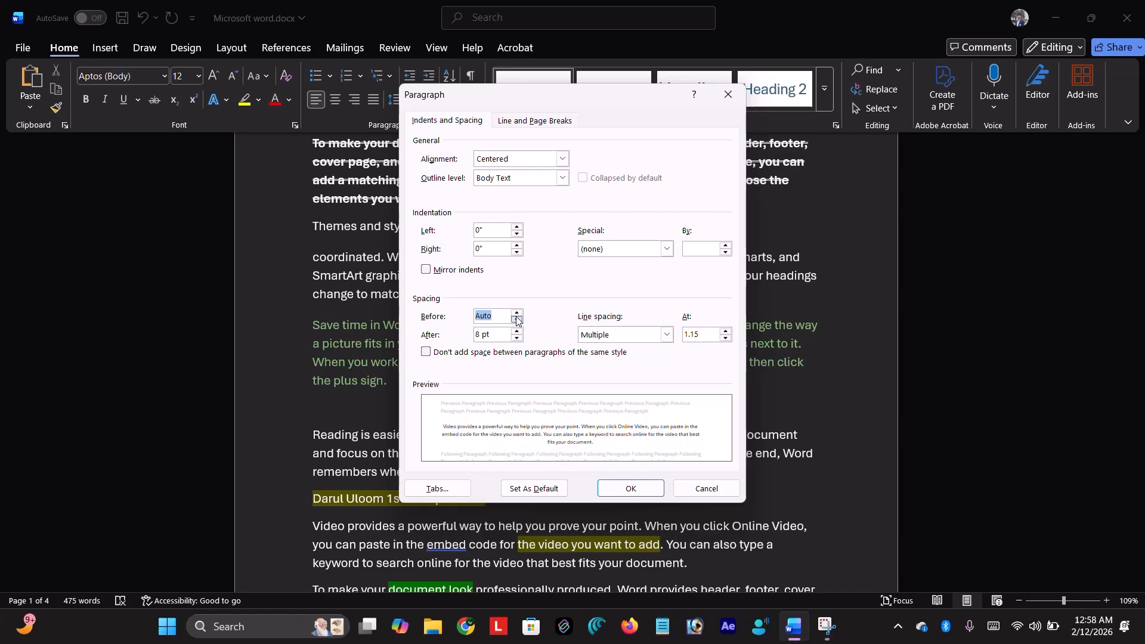
click(517, 313)
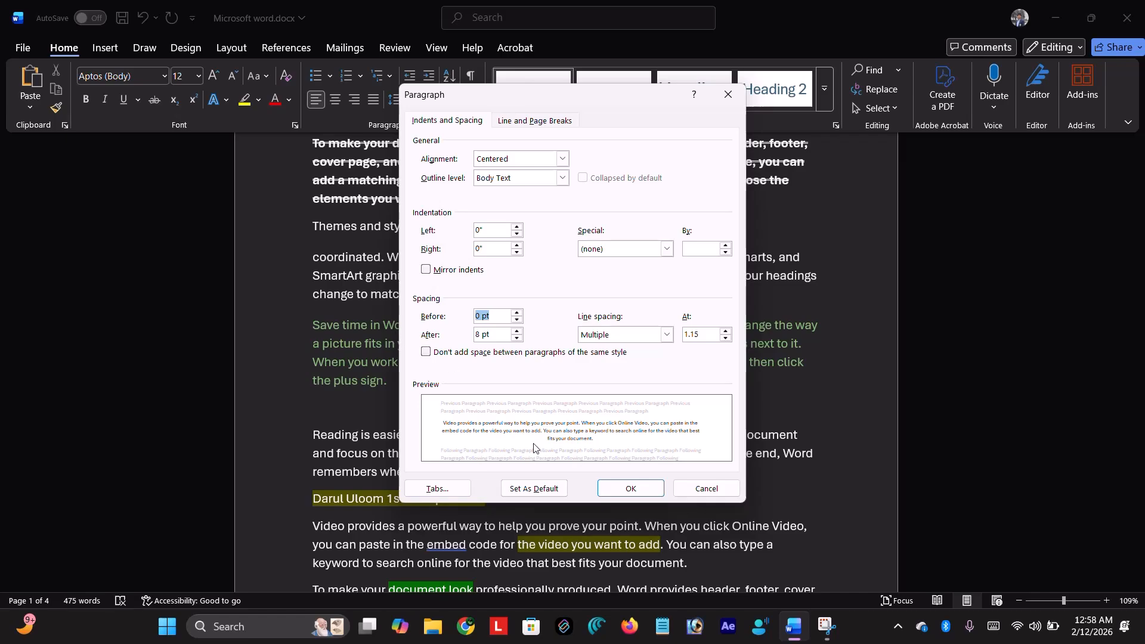
- Try Space After values up to 36 pt, ending at 0 pt
click(516, 337)
click(516, 338)
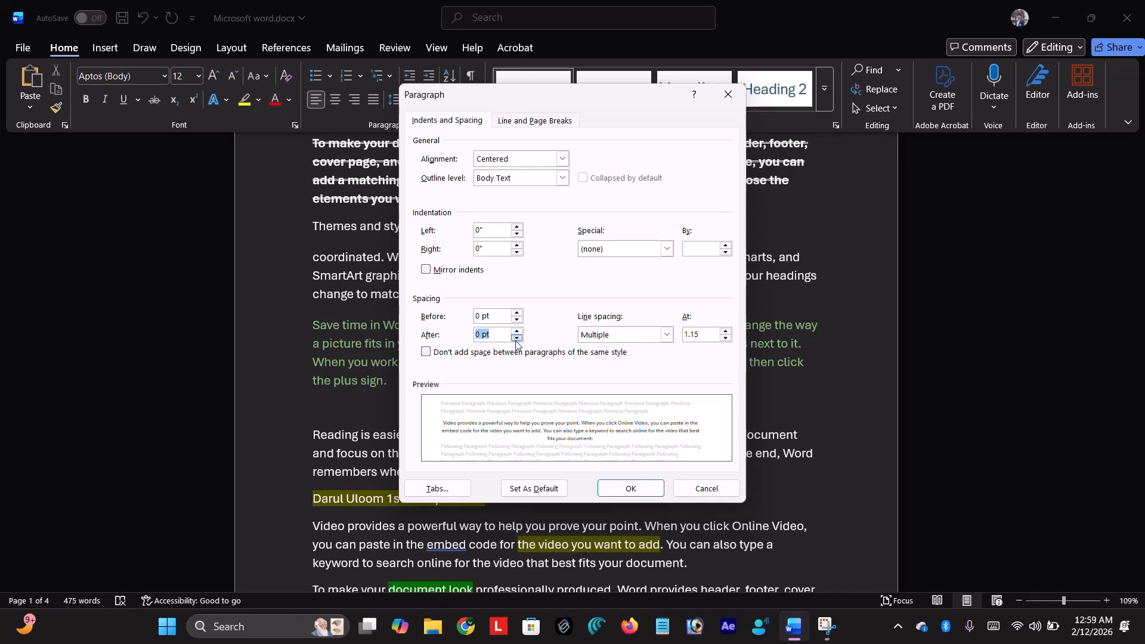
click(516, 331)
click(516, 331)
click(517, 331)
click(517, 331)
click(517, 331)
click(517, 331)
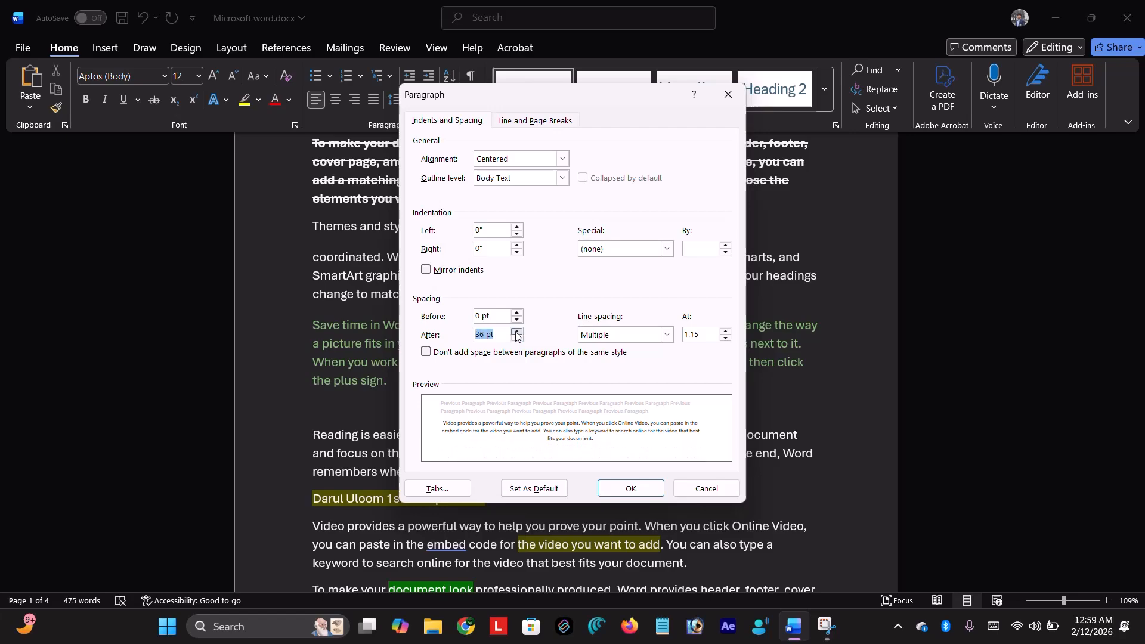
click(518, 338)
click(517, 338)
click(517, 338)
click(517, 338)
click(517, 338)
click(518, 338)
click(517, 338)
click(517, 333)
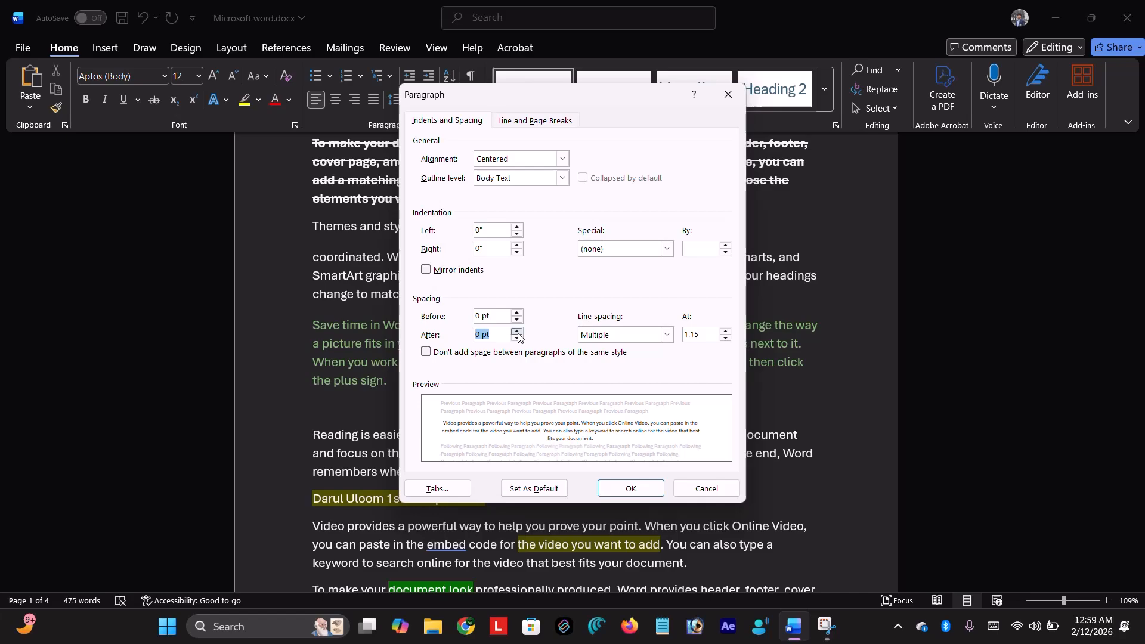
- Try Single, 1.5 lines and Double line spacing, returning to Single
click(645, 334)
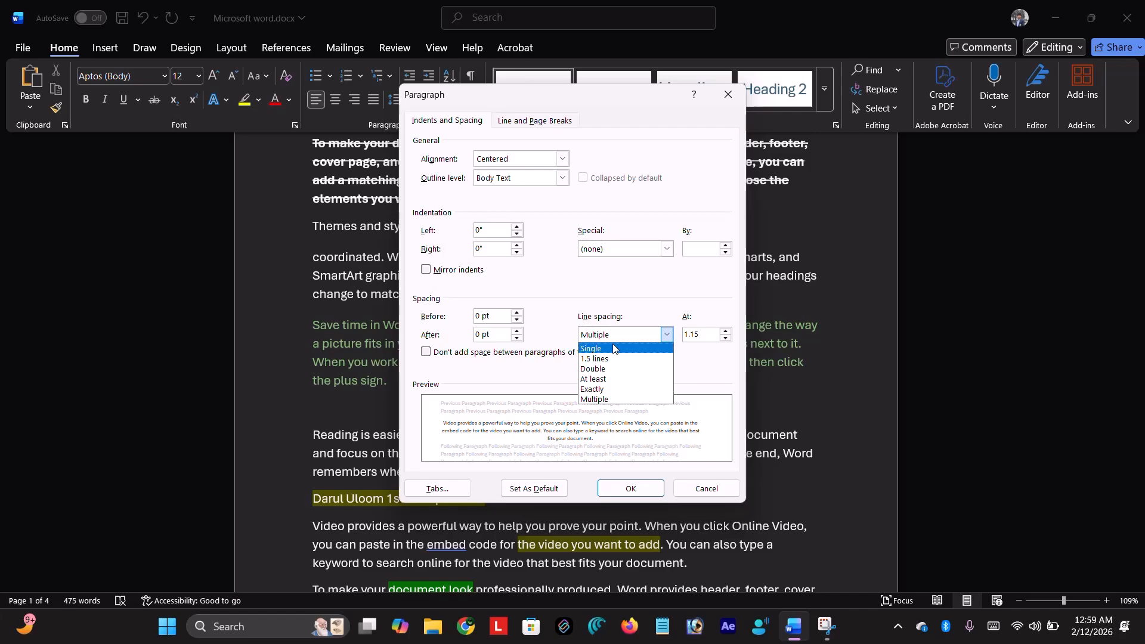
click(614, 349)
click(666, 335)
click(629, 362)
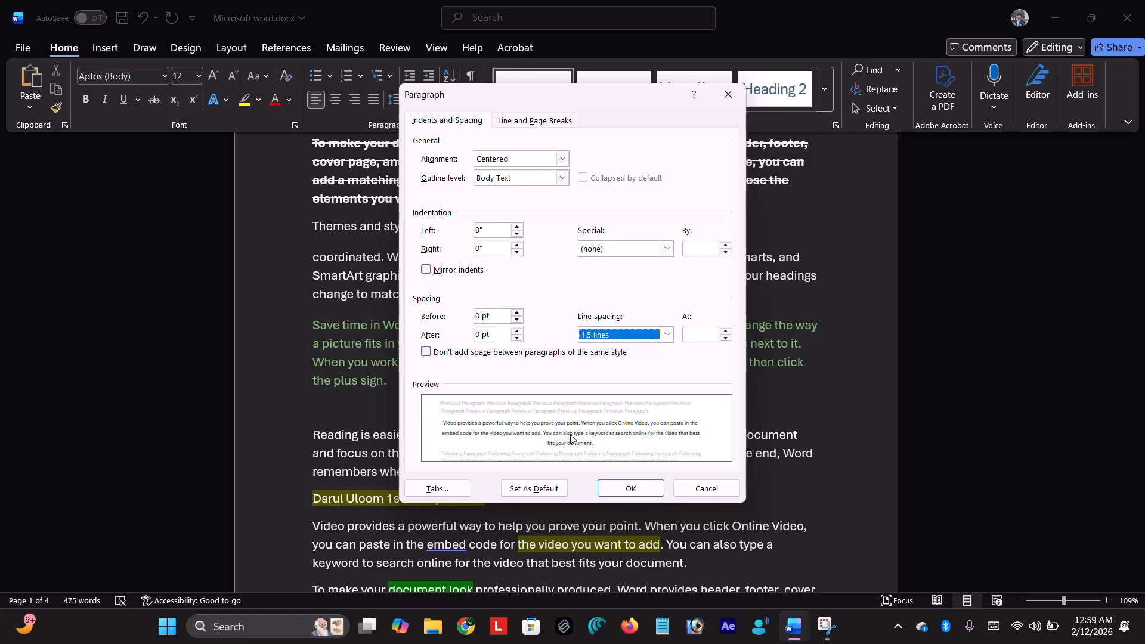
click(666, 335)
click(628, 369)
click(667, 334)
click(622, 350)
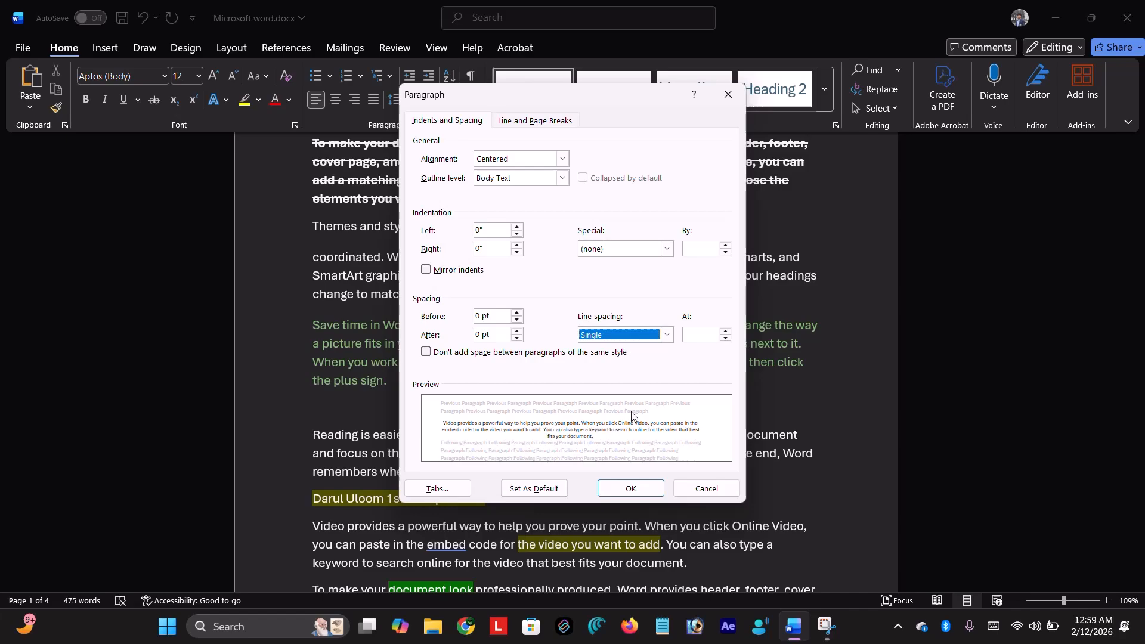
- Vary the Multiple line spacing between 0.5 and 2.5, settling on 1
click(725, 332)
click(725, 332)
click(726, 333)
click(726, 332)
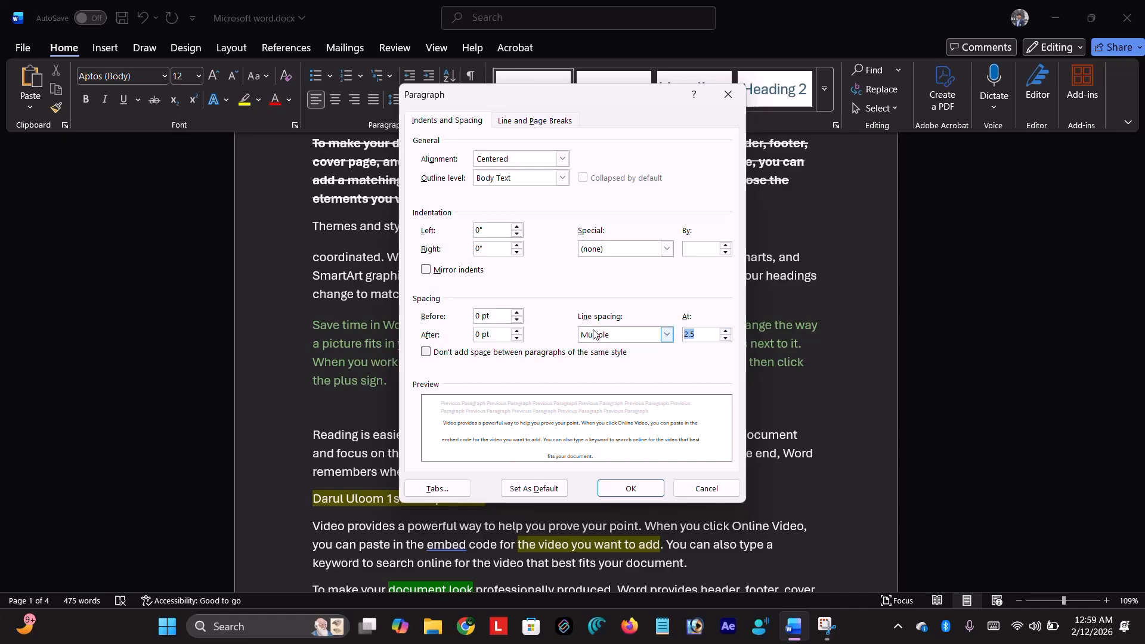
click(726, 339)
click(726, 338)
click(726, 338)
click(727, 339)
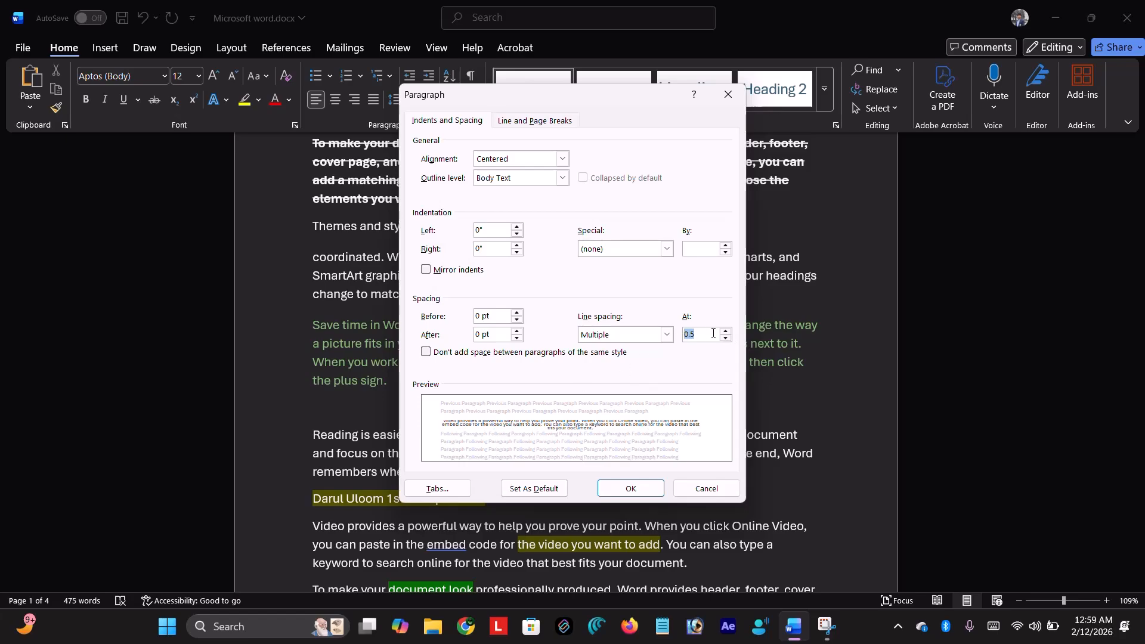
click(725, 331)
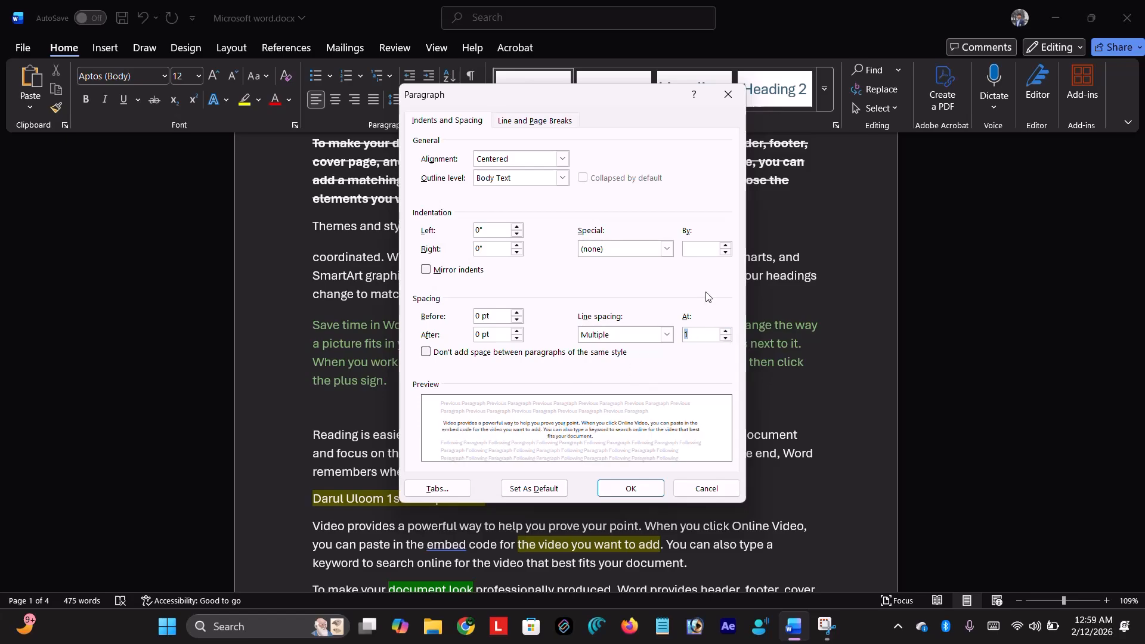
- Add a 0.5" first-line indent and apply the paragraph settings
click(665, 250)
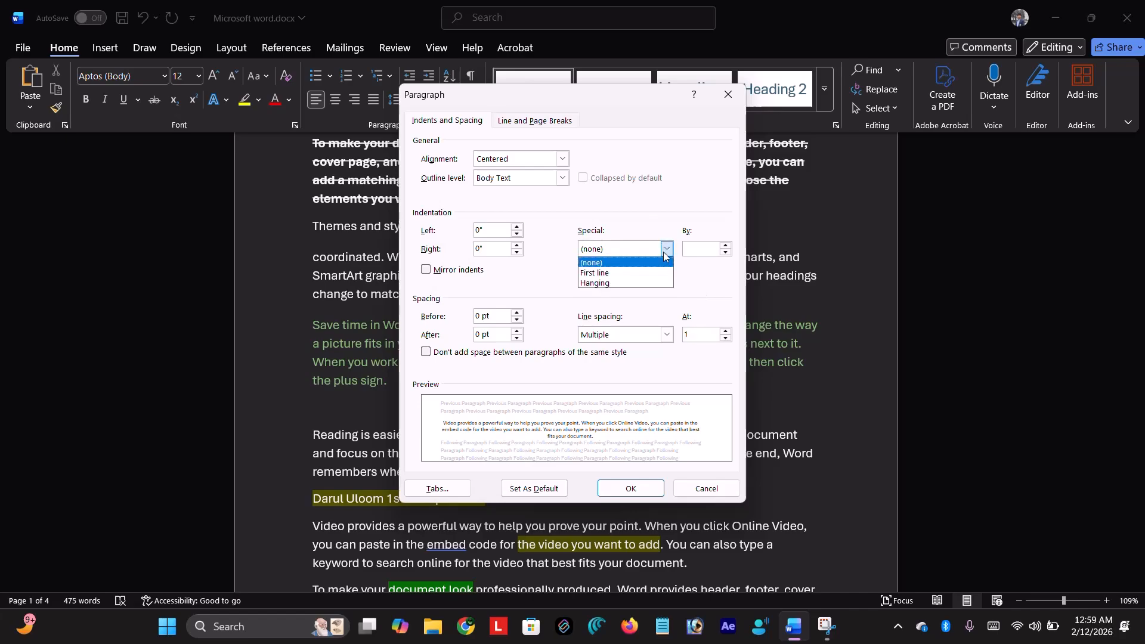
click(632, 275)
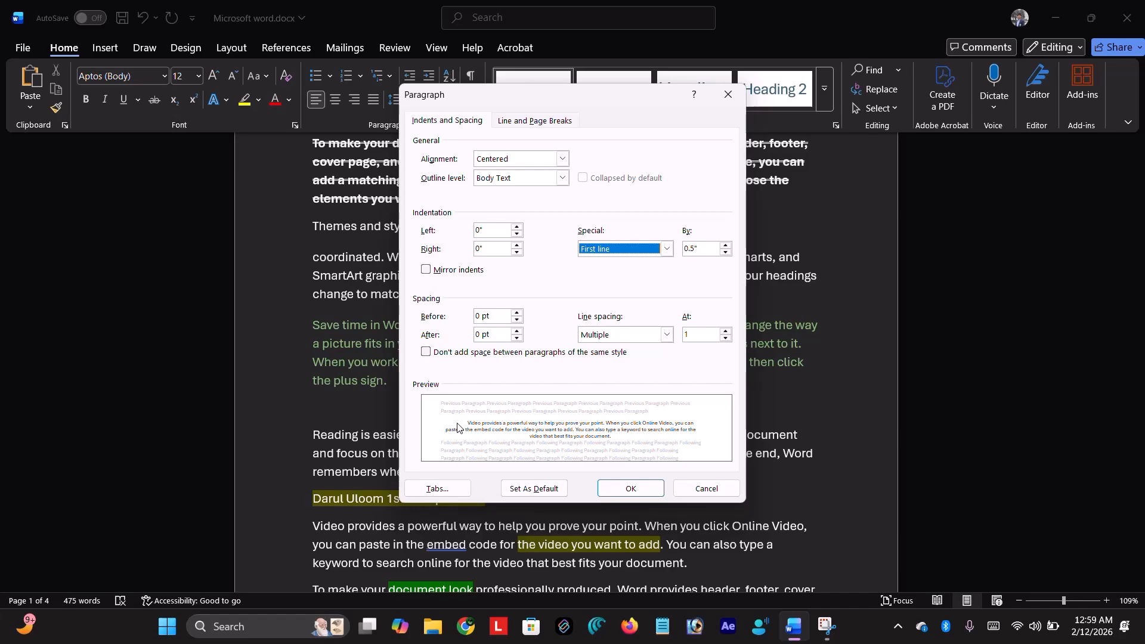
click(641, 489)
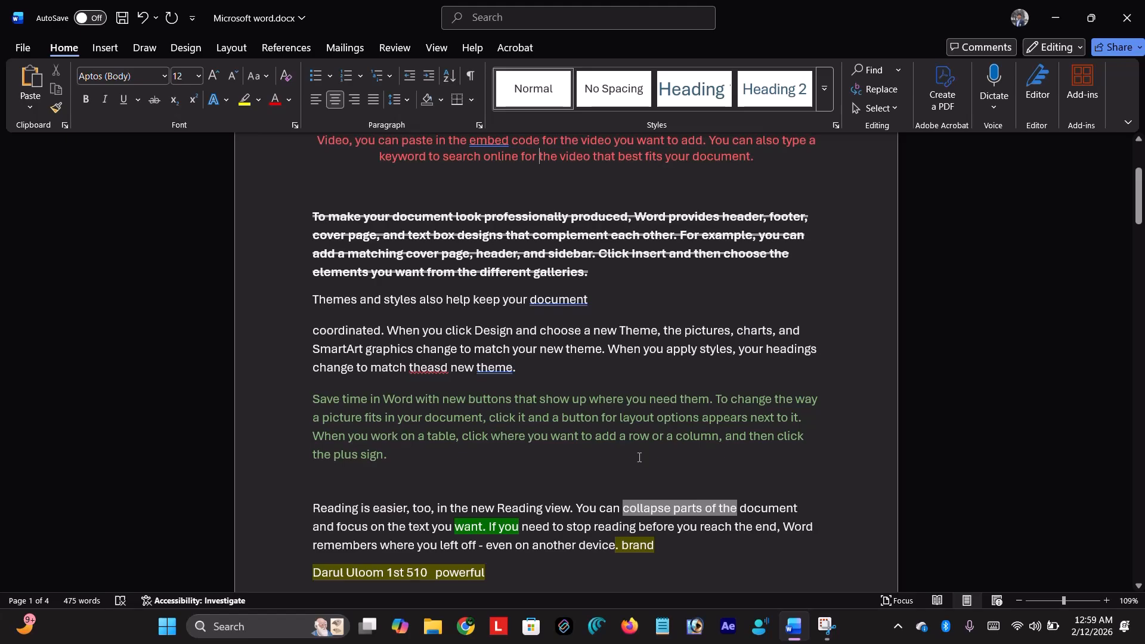
- Select the paragraphs from the struck-through one through 'the plus sign.'
scroll(639, 458, up, 3)
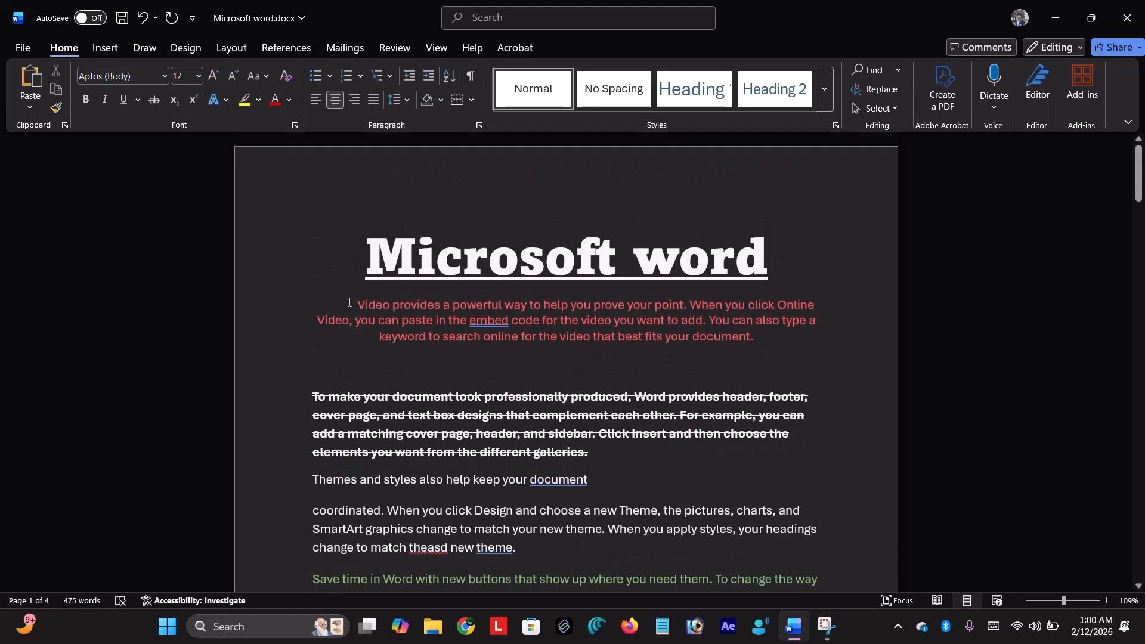
scroll(610, 310, down, 5)
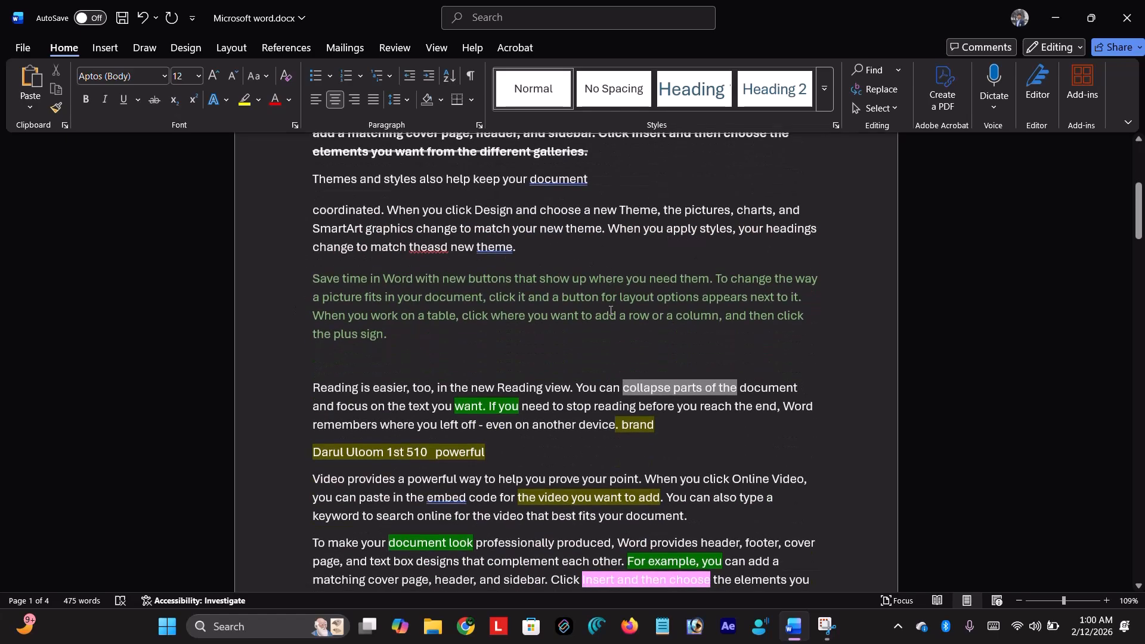
scroll(611, 311, down, 8)
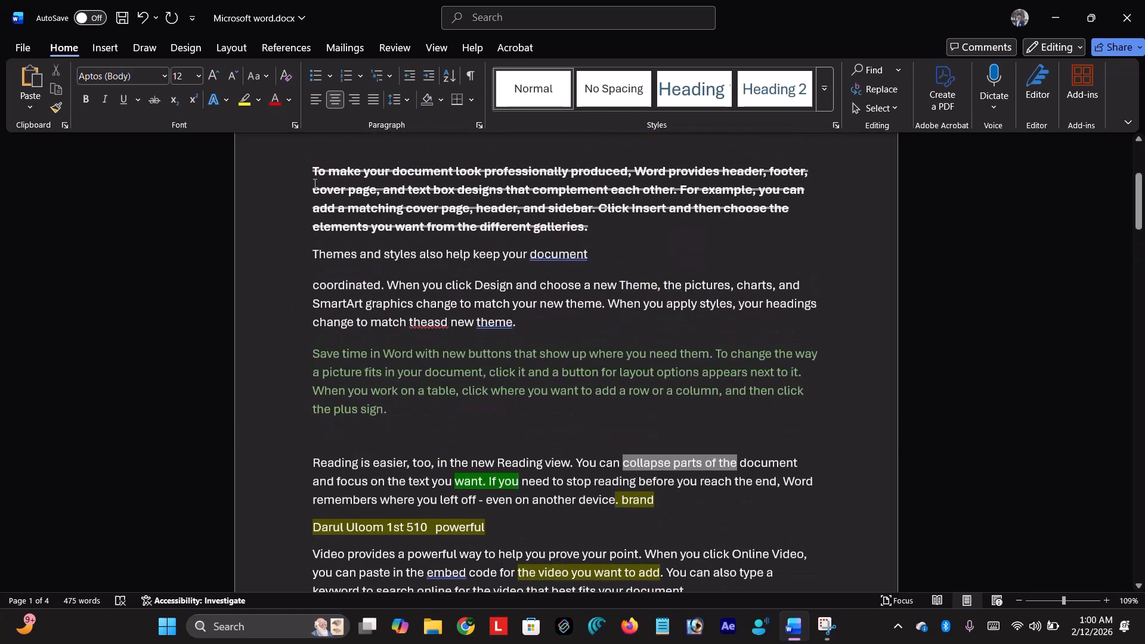
drag(307, 162, 403, 417)
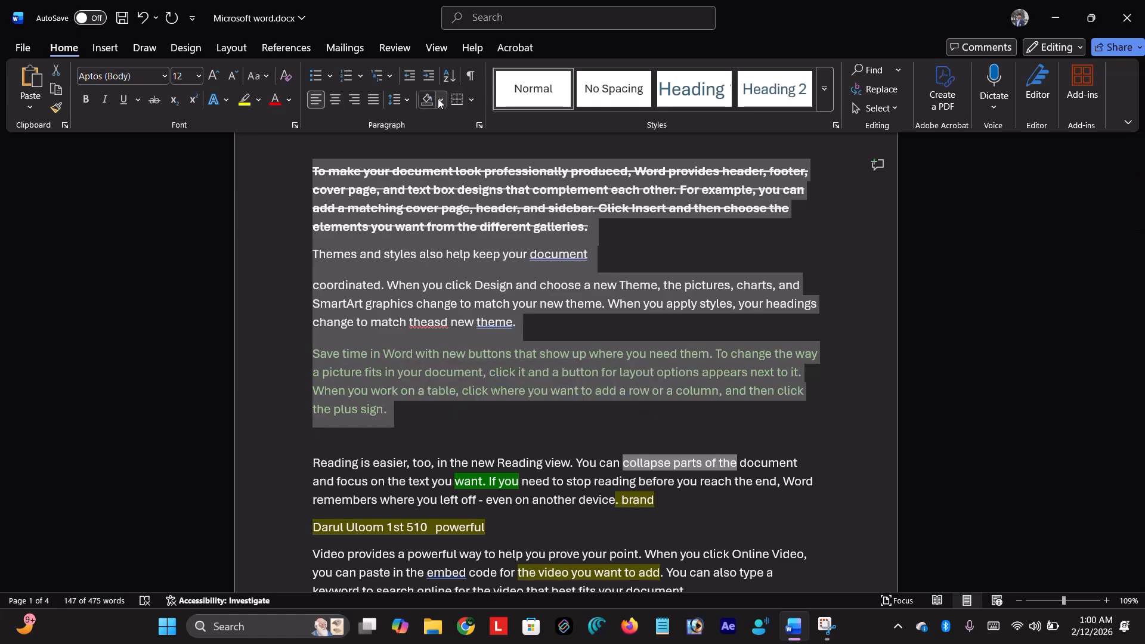
- Give them a 0.5" first-line indent, after briefly trying Hanging, then deselect
click(409, 101)
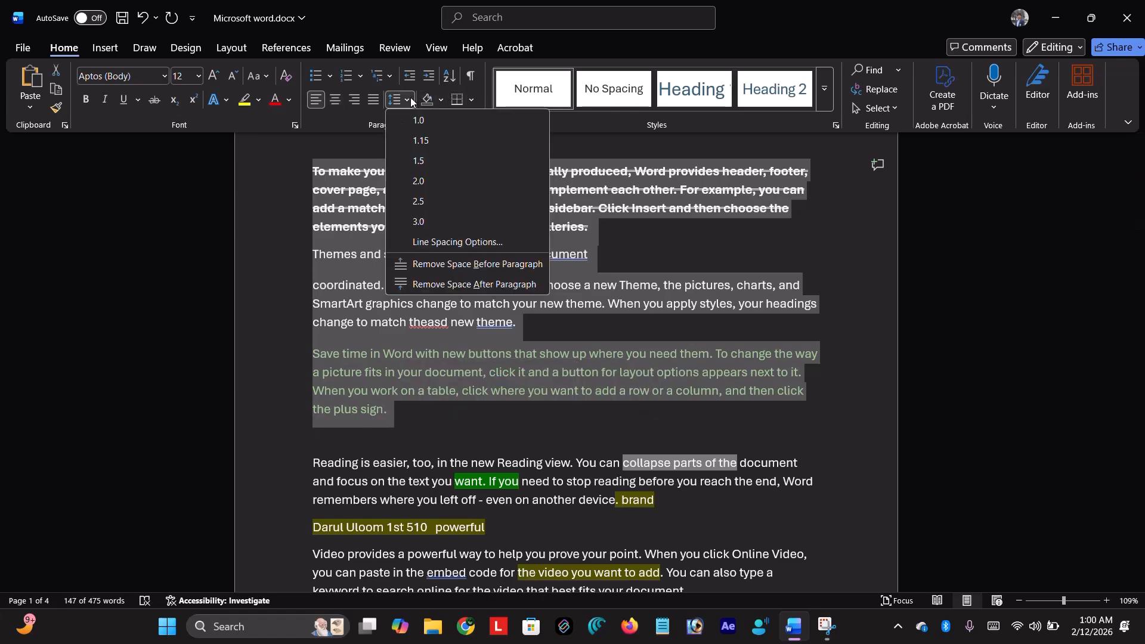
click(471, 243)
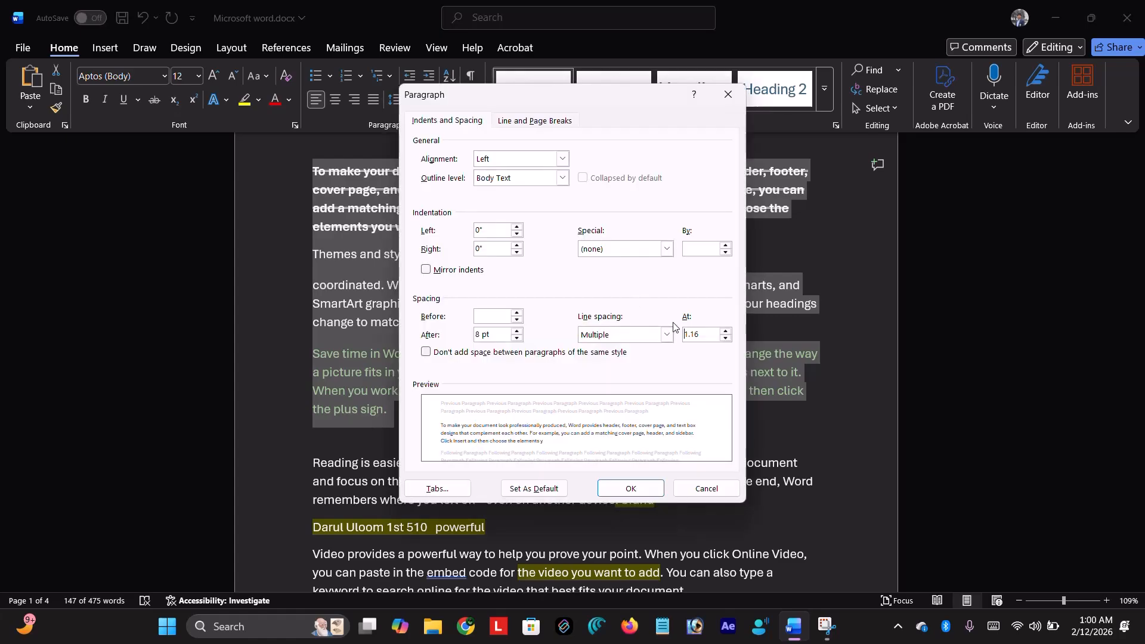
click(668, 251)
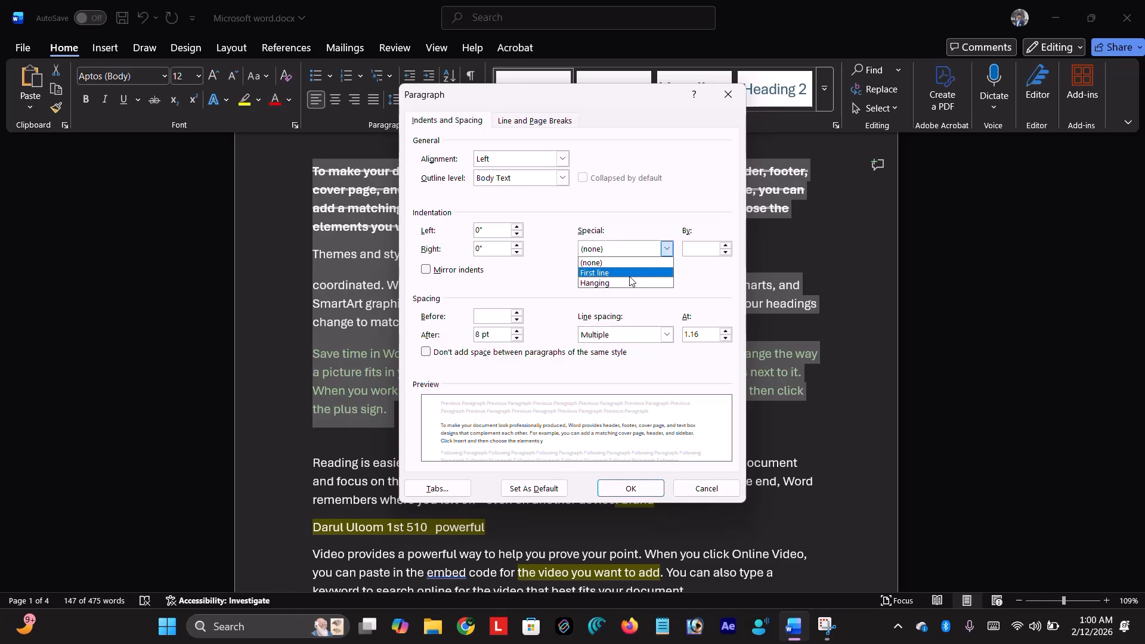
click(630, 277)
click(669, 249)
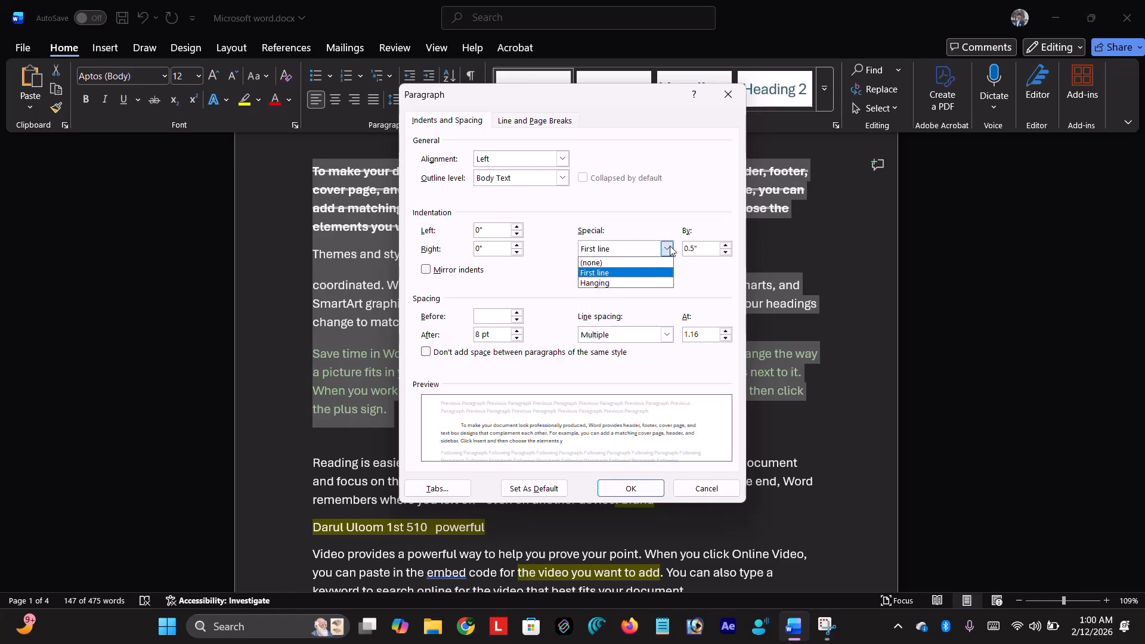
click(635, 283)
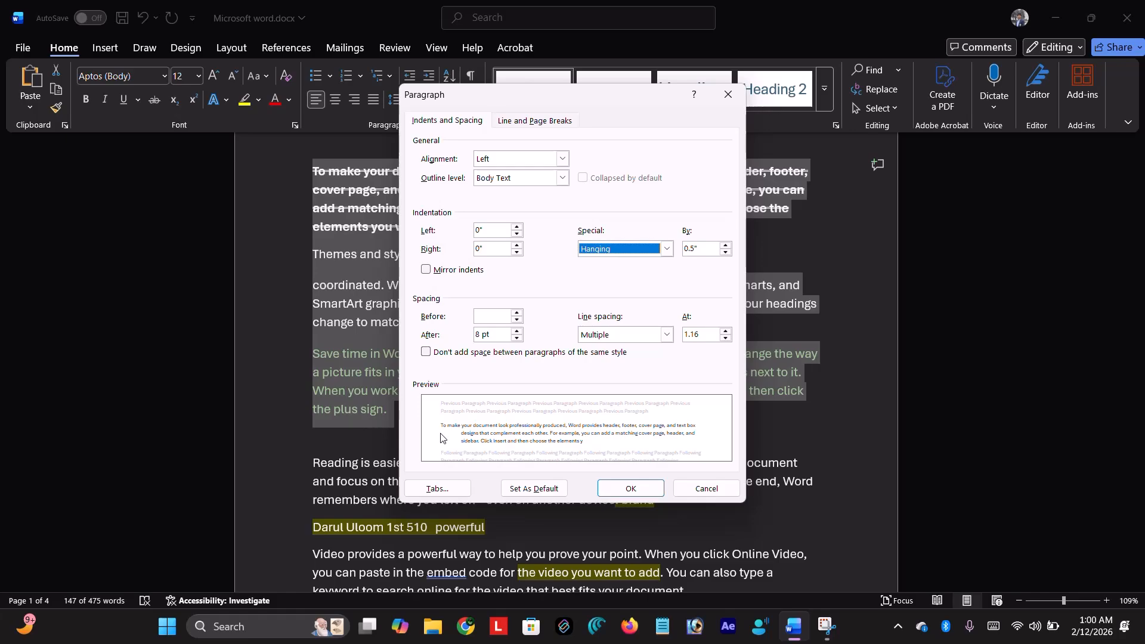
click(666, 248)
click(621, 272)
click(649, 488)
click(523, 421)
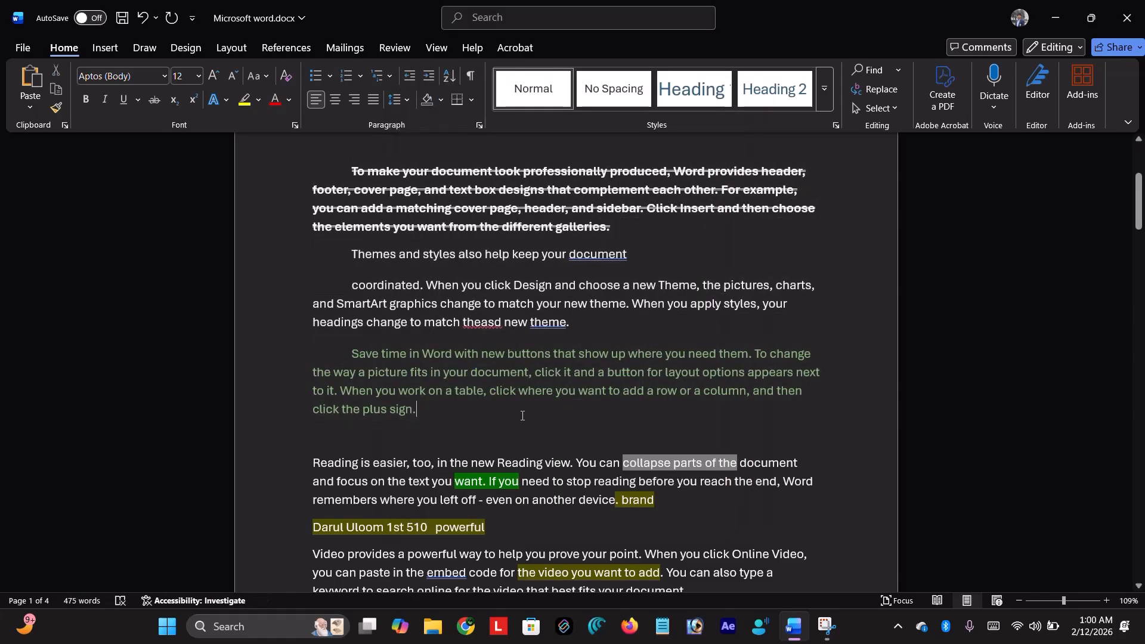
- Give the 'Reading is easier' through 'best fits your document.' paragraphs a 0.7" hanging indent
click(350, 355)
scroll(312, 357, down, 2)
drag(311, 365, 706, 528)
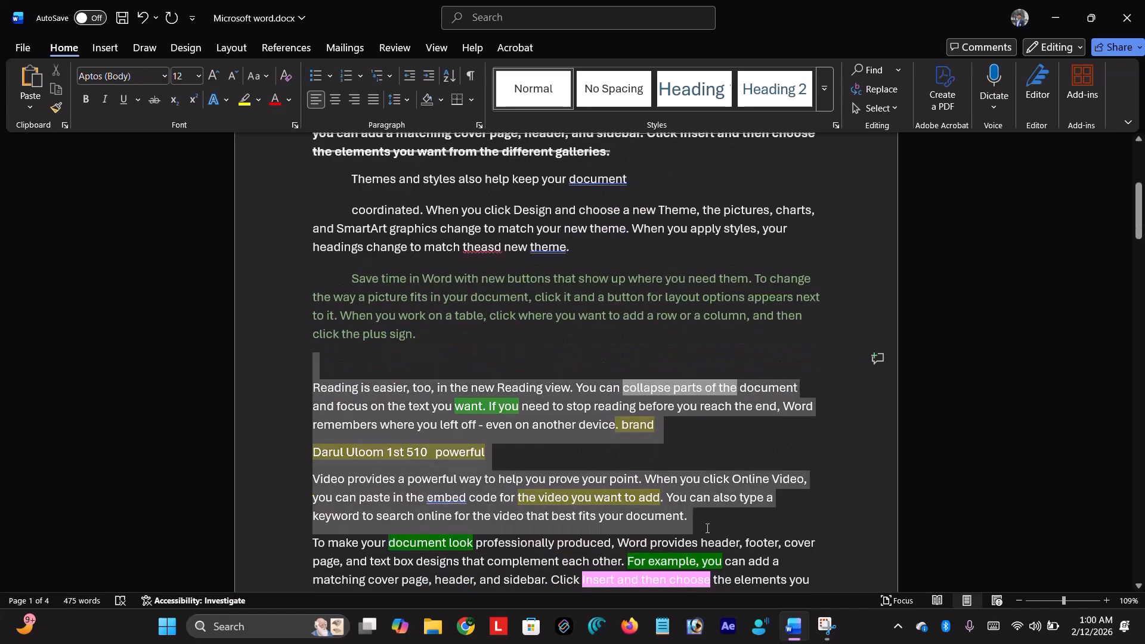
click(409, 100)
click(474, 242)
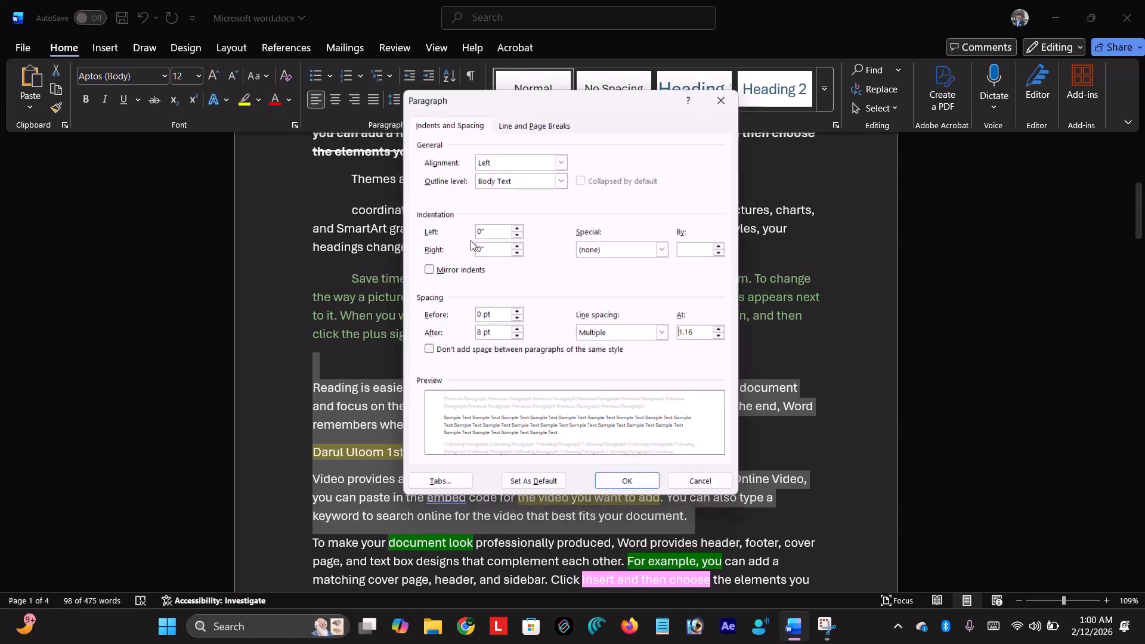
click(668, 247)
click(639, 283)
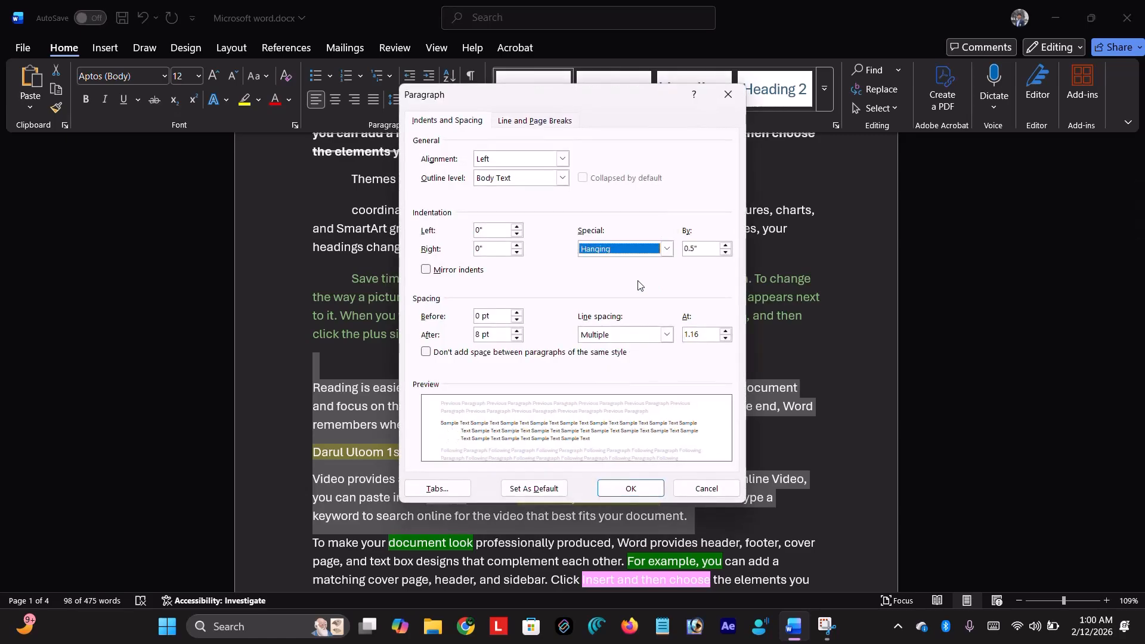
click(726, 245)
click(726, 245)
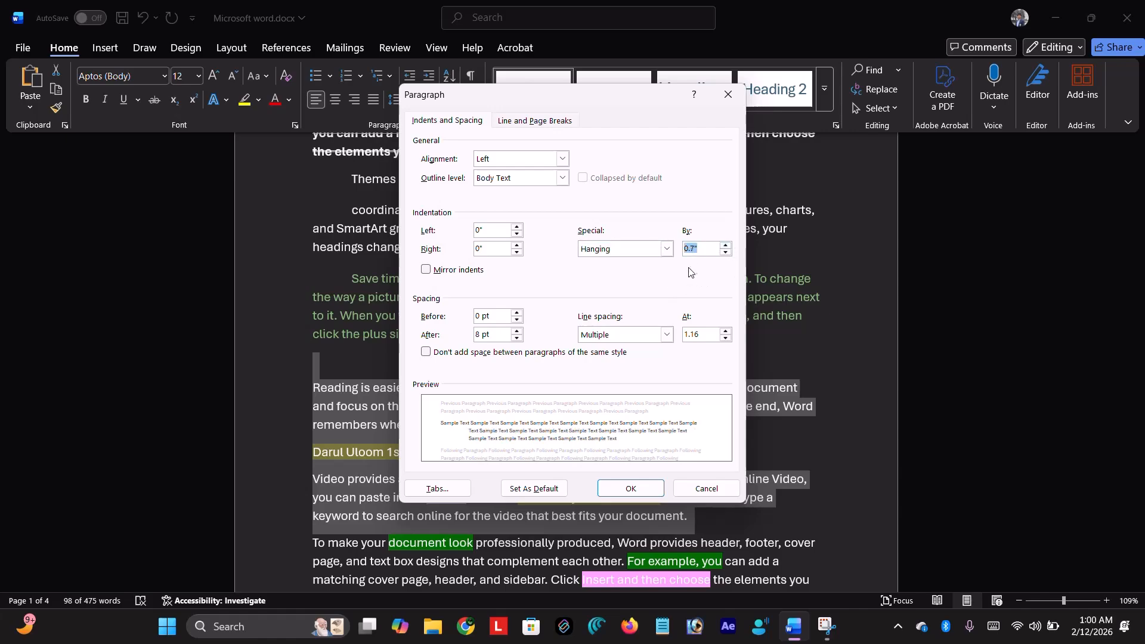
click(631, 488)
click(539, 279)
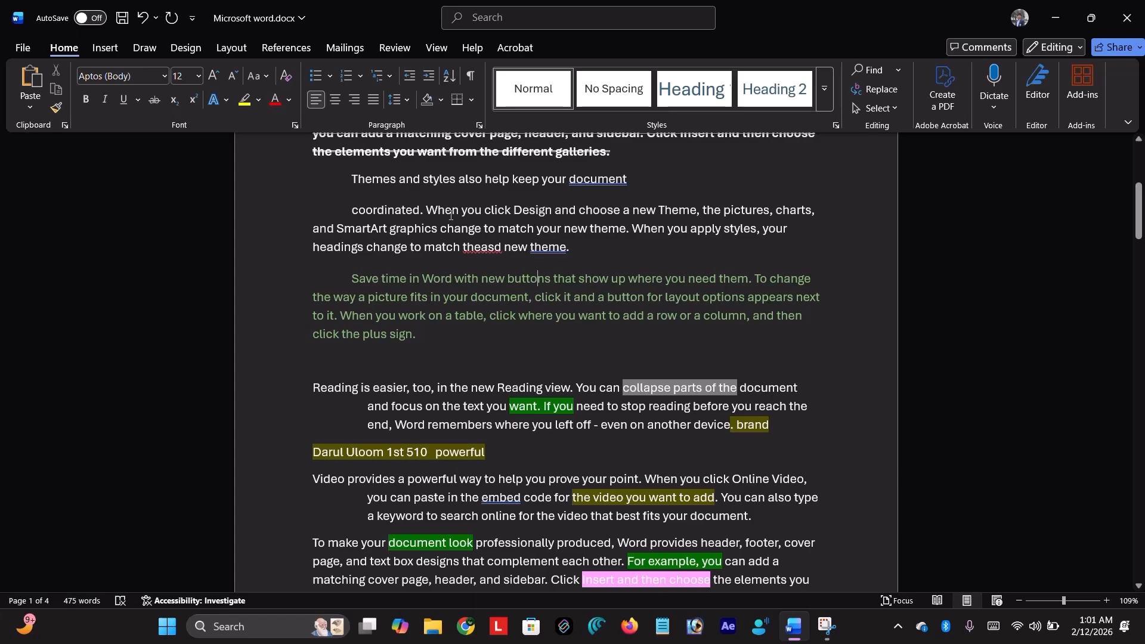
scroll(451, 216, up, 5)
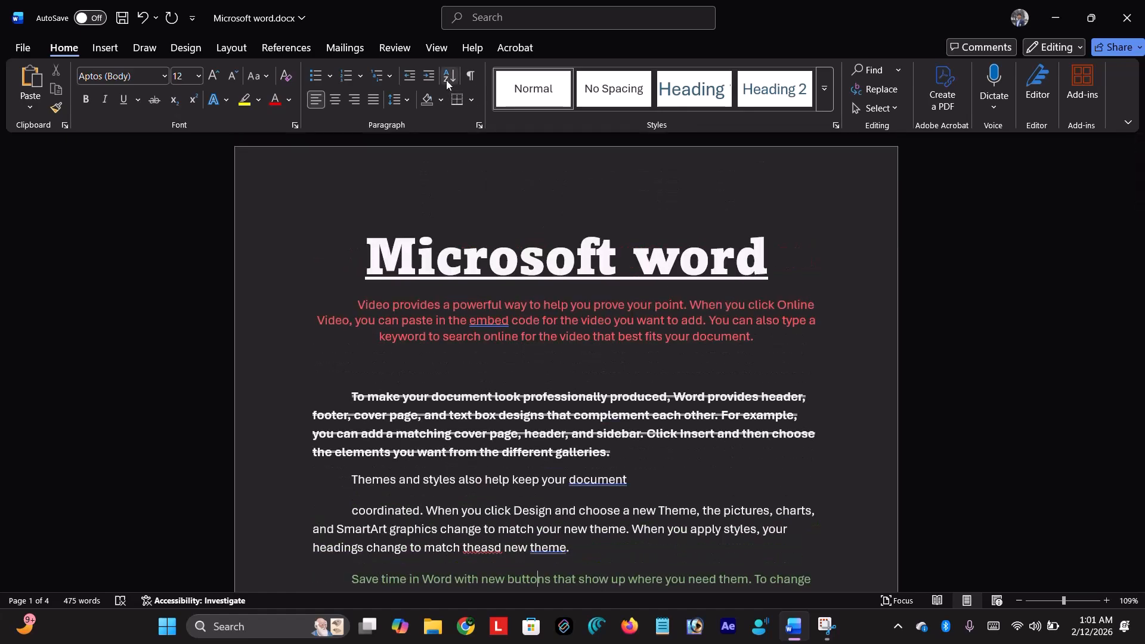
- Sort by Paragraphs as Number, ascending, after trying Field 1 and Headings
click(446, 80)
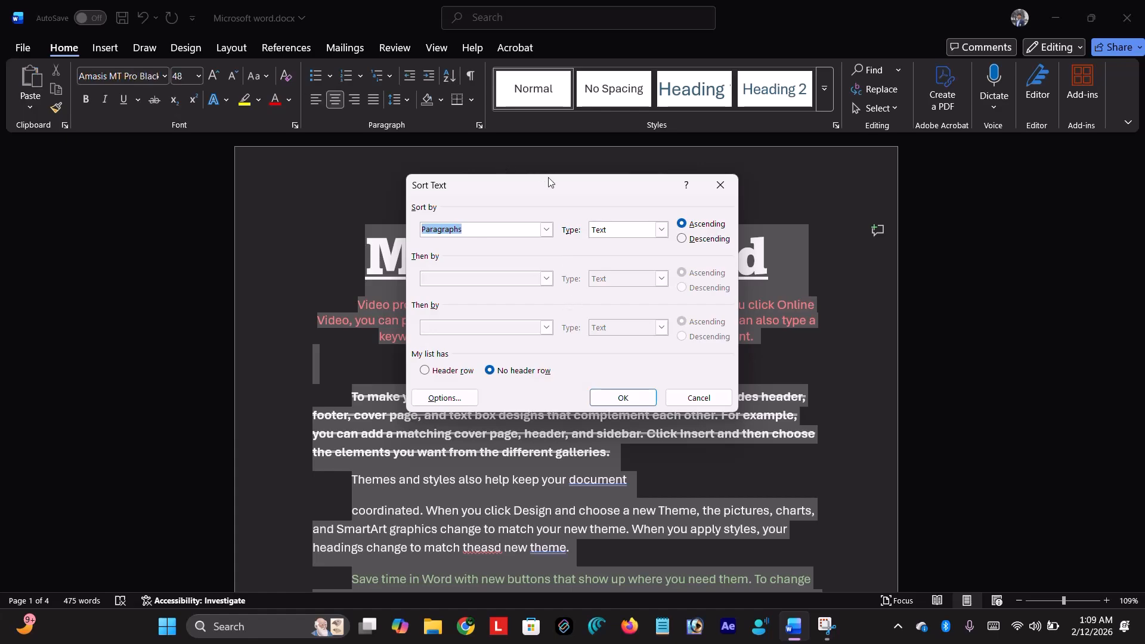
drag(549, 182, 573, 180)
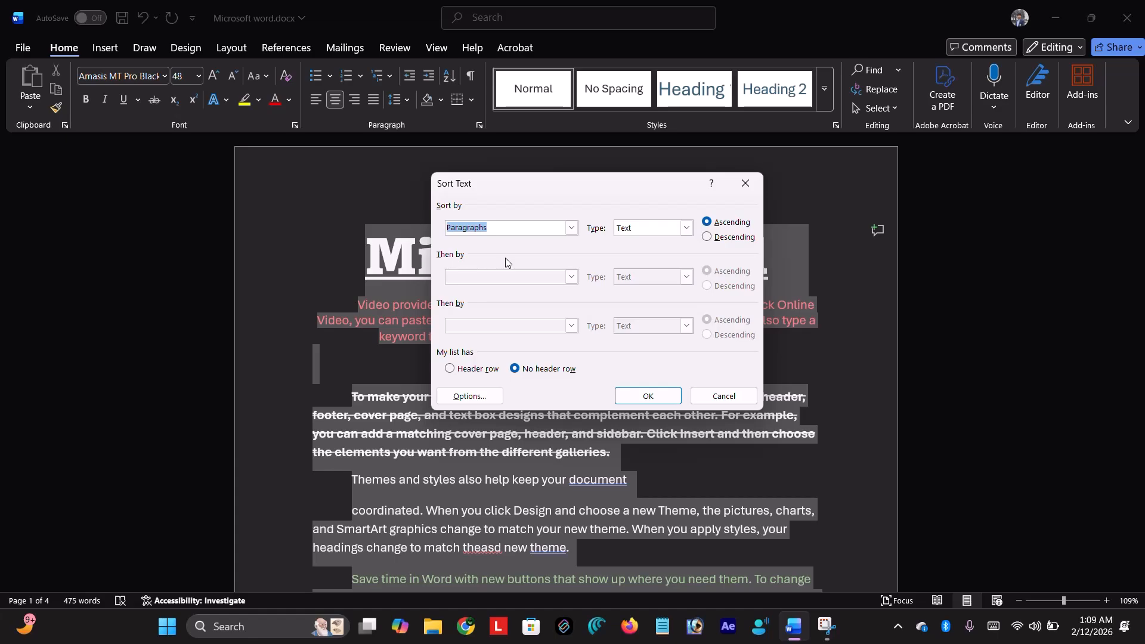
click(572, 227)
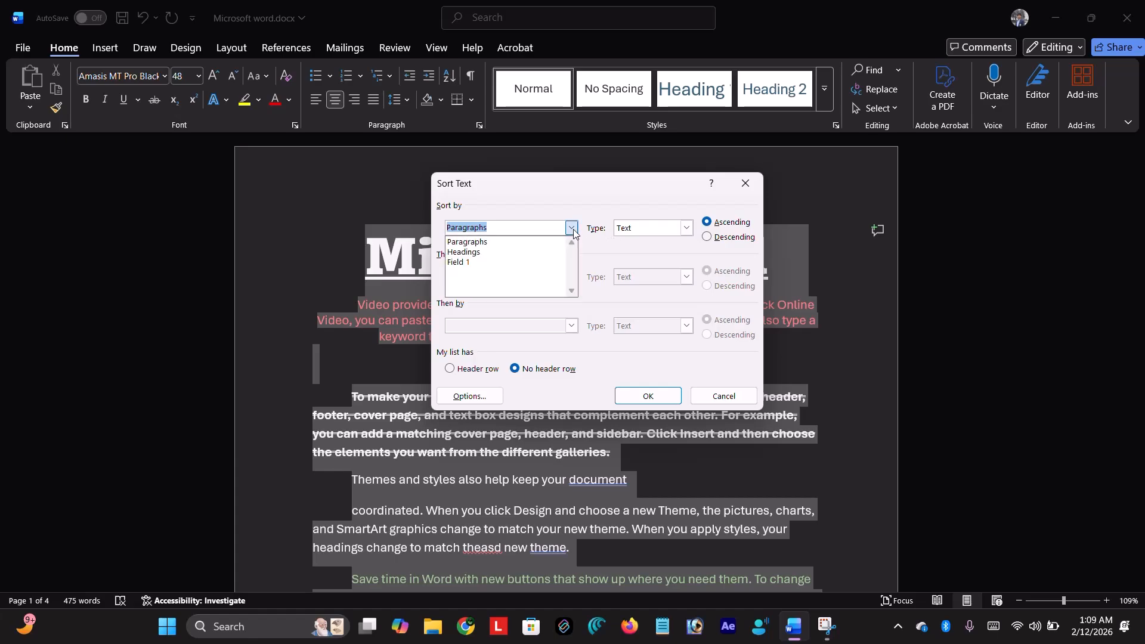
click(482, 266)
click(571, 227)
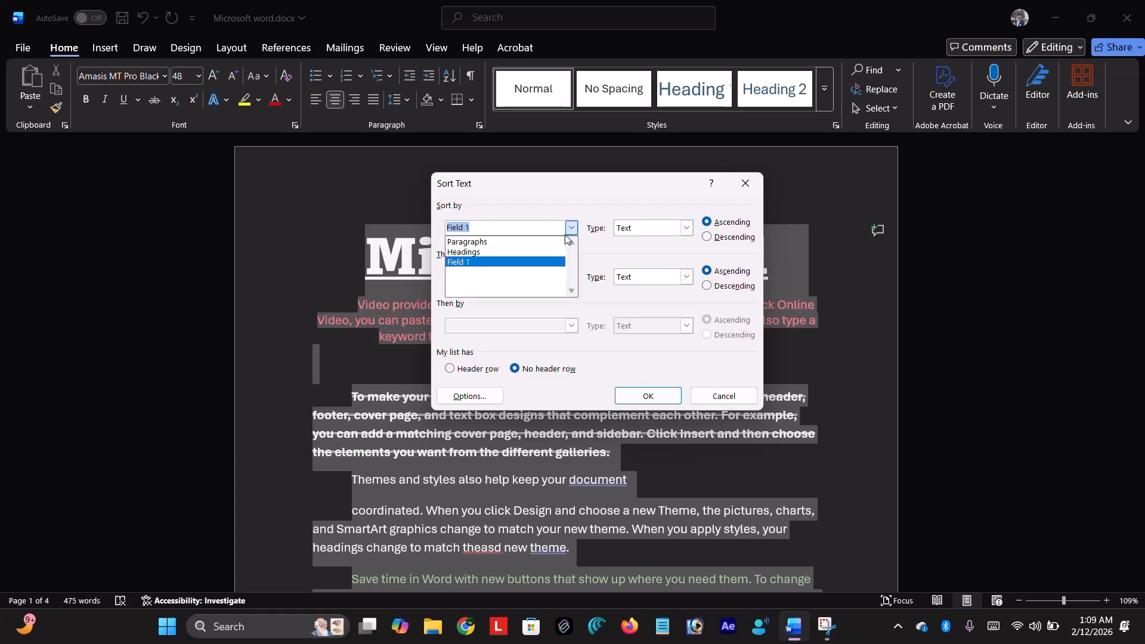
click(489, 253)
click(571, 227)
click(498, 245)
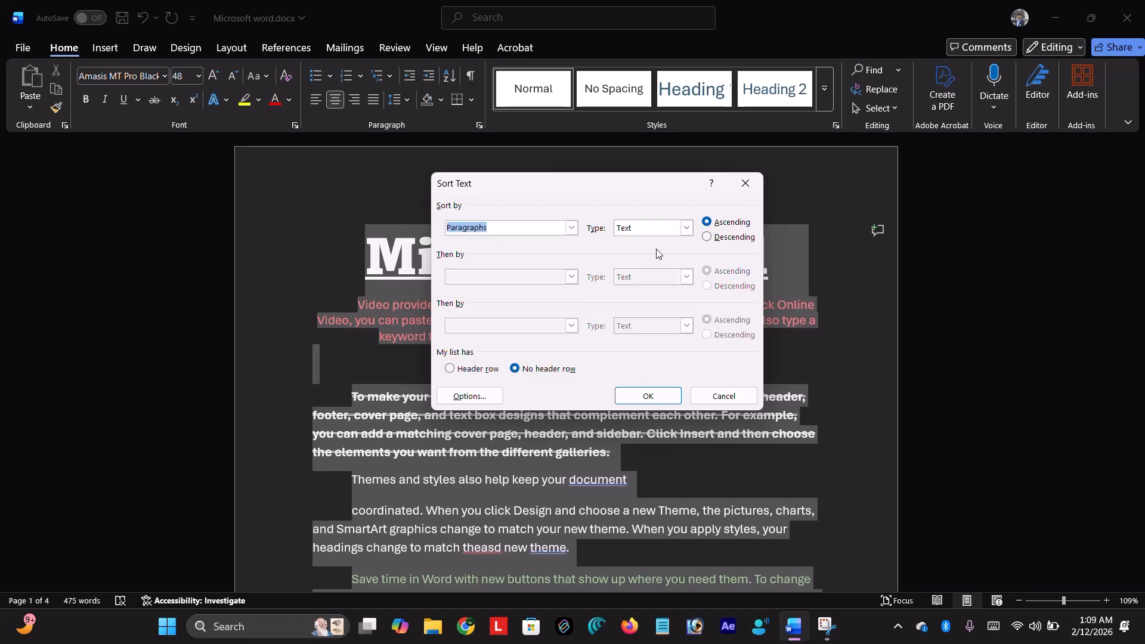
click(687, 228)
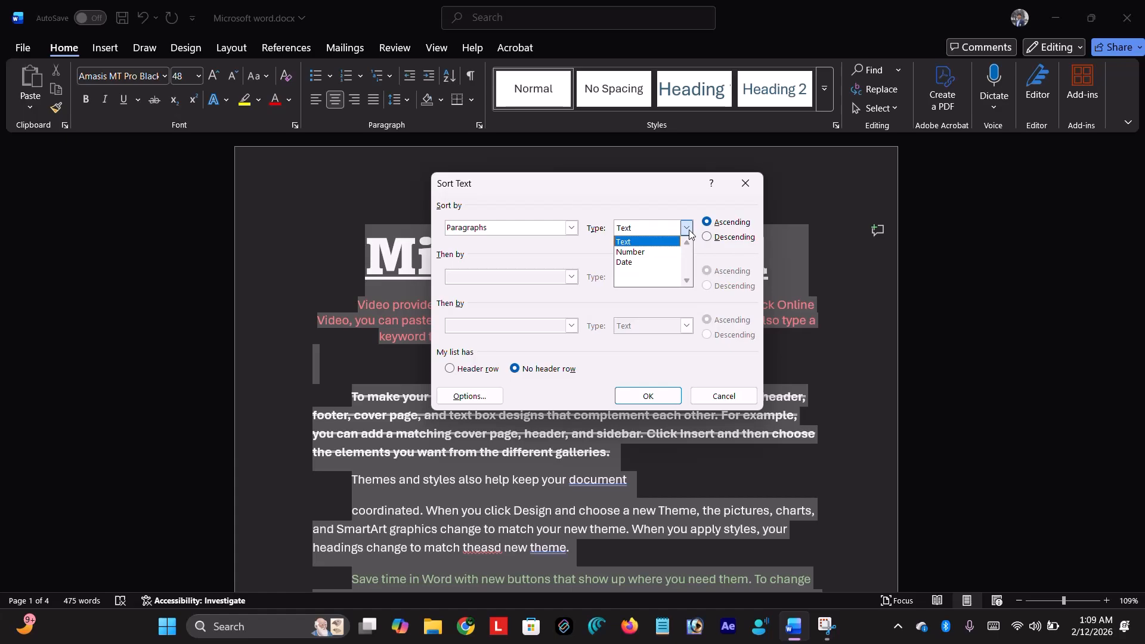
click(651, 252)
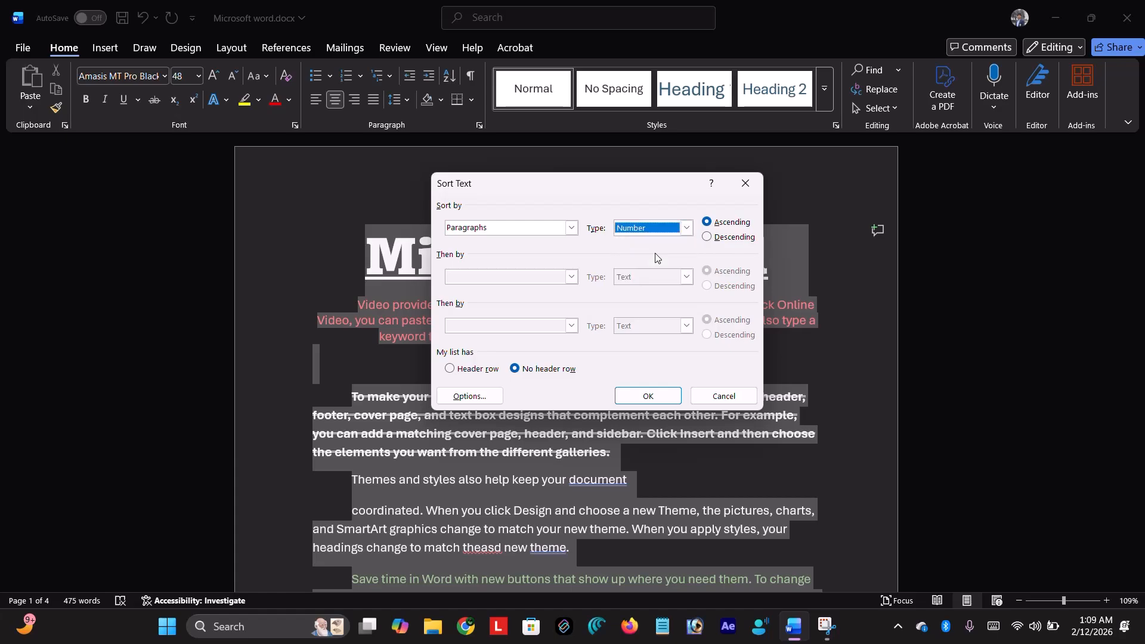
click(659, 398)
- Sort all paragraphs as Text, ascending, rearranging the document alphabetically across 3 pages
scroll(591, 334, down, 15)
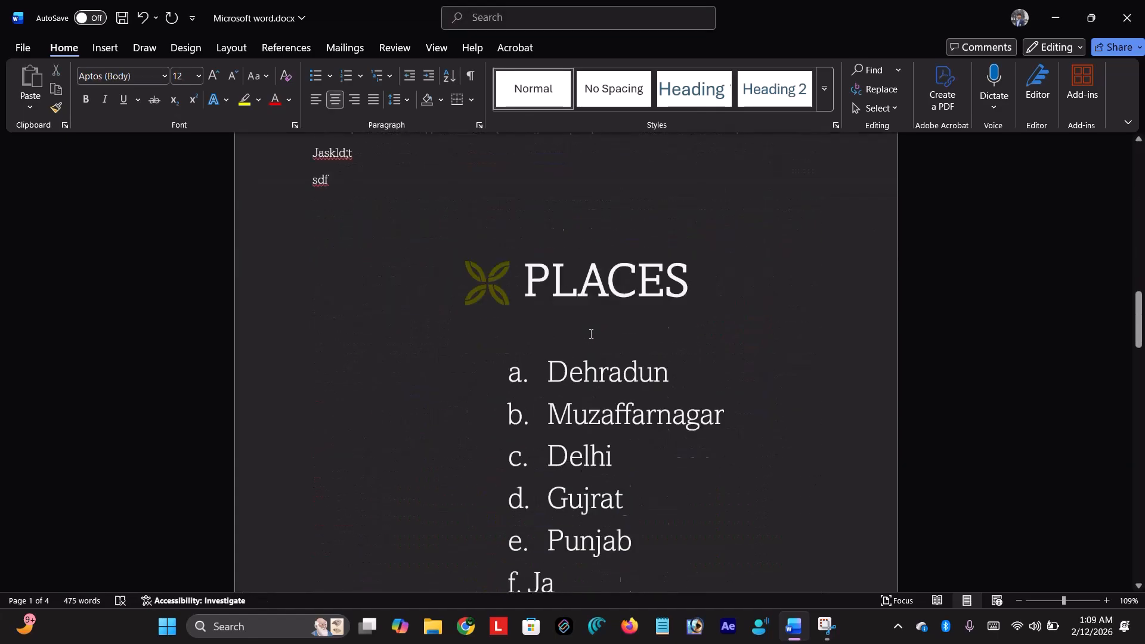
scroll(590, 334, up, 5)
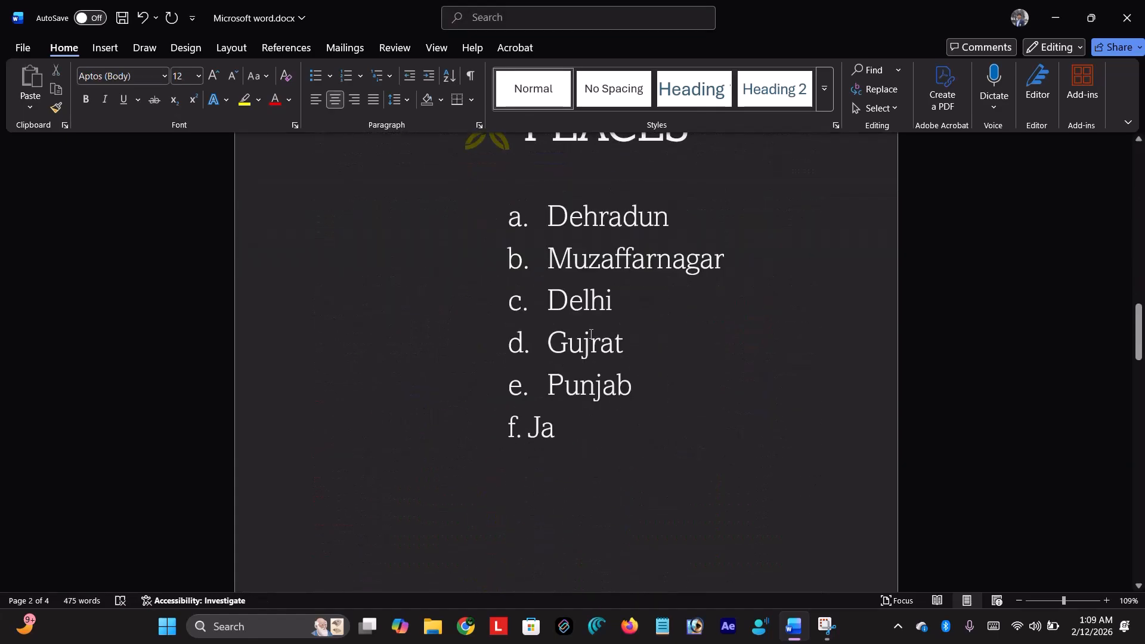
scroll(588, 334, down, 1)
scroll(585, 334, down, 6)
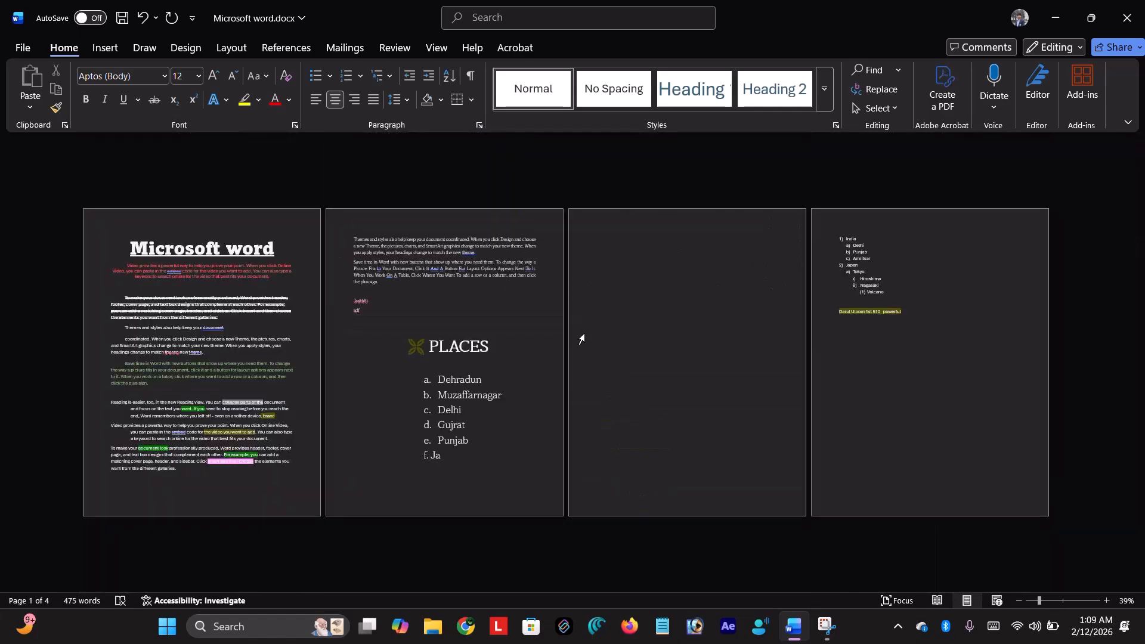
scroll(581, 339, up, 2)
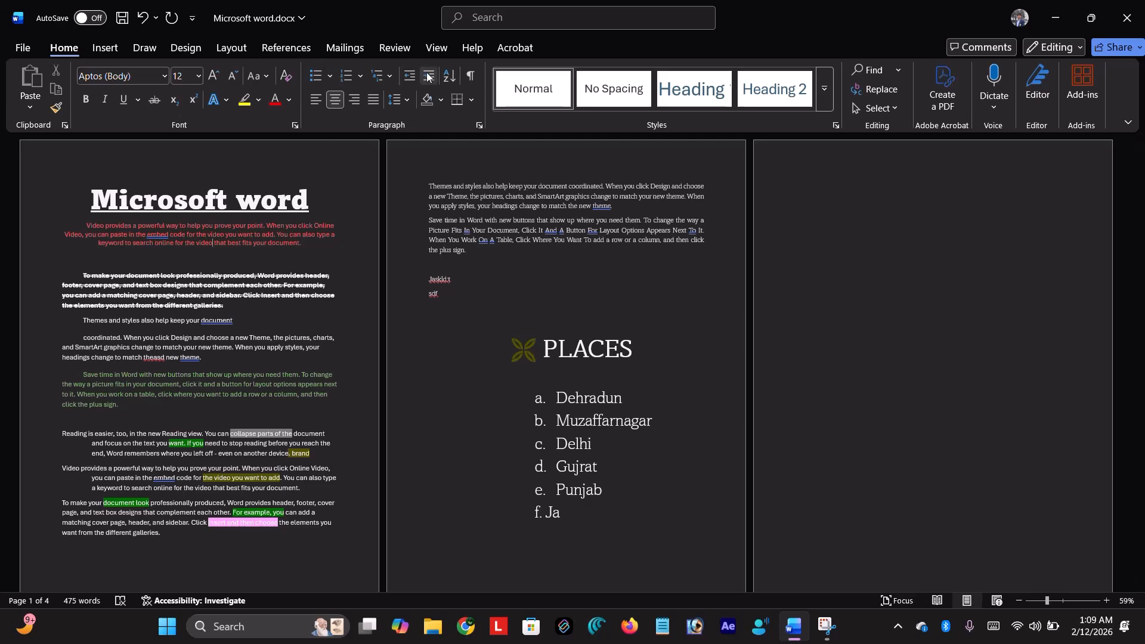
click(449, 75)
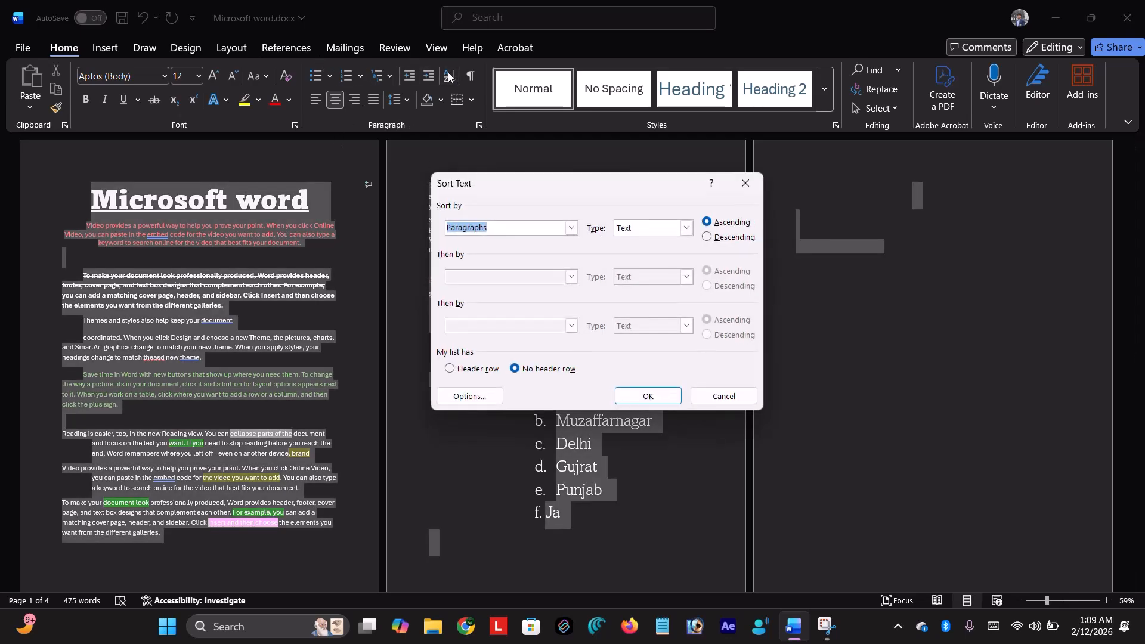
click(686, 229)
click(686, 238)
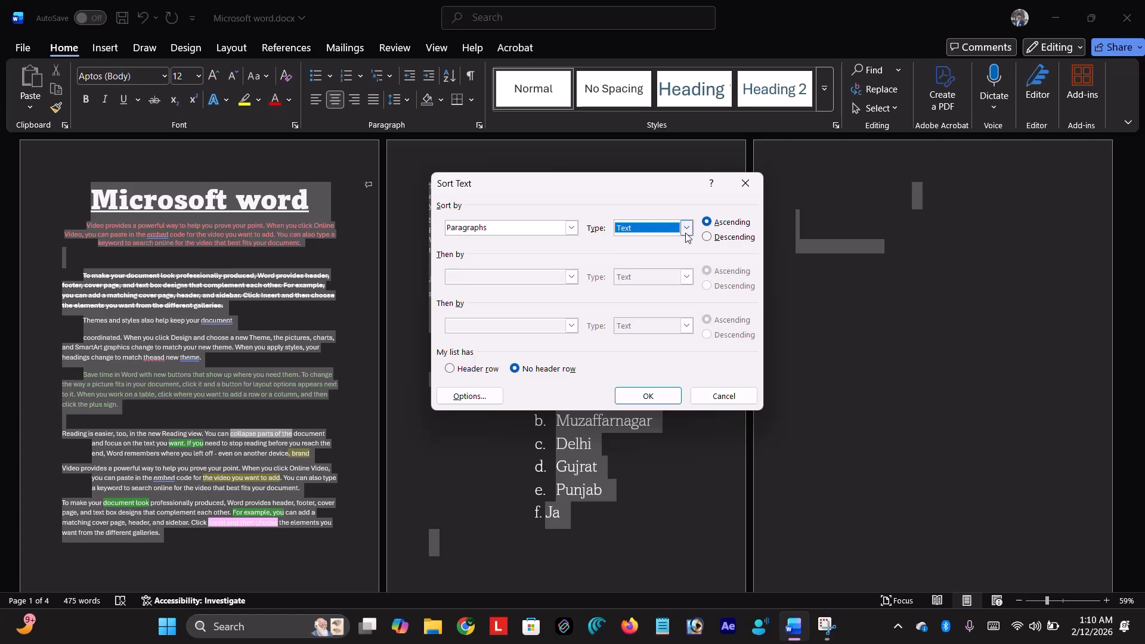
click(642, 396)
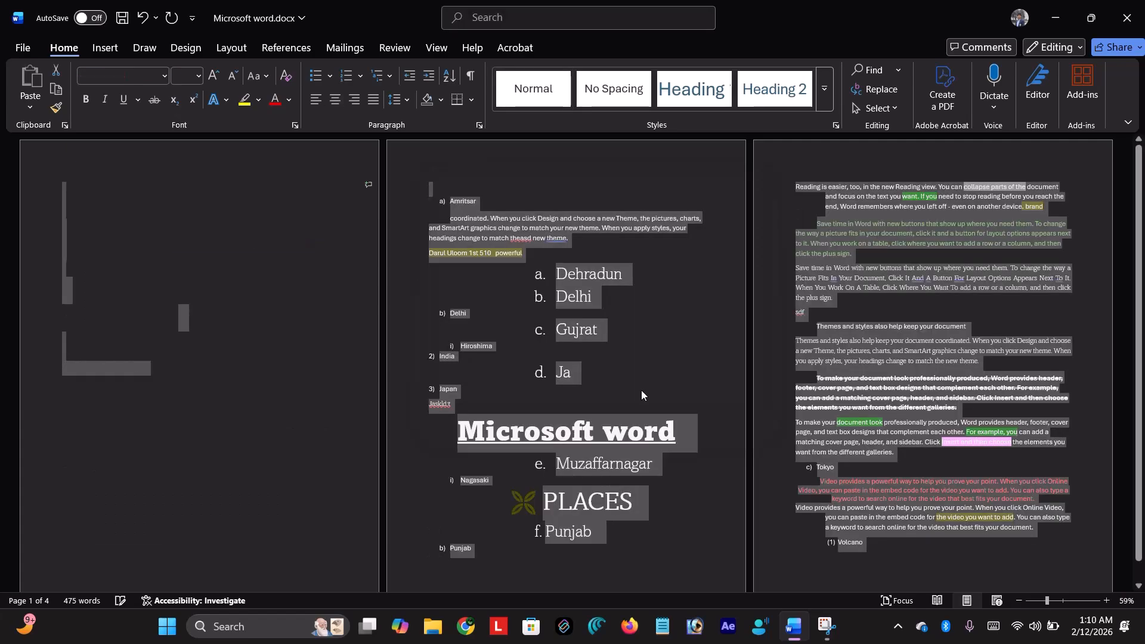
click(721, 369)
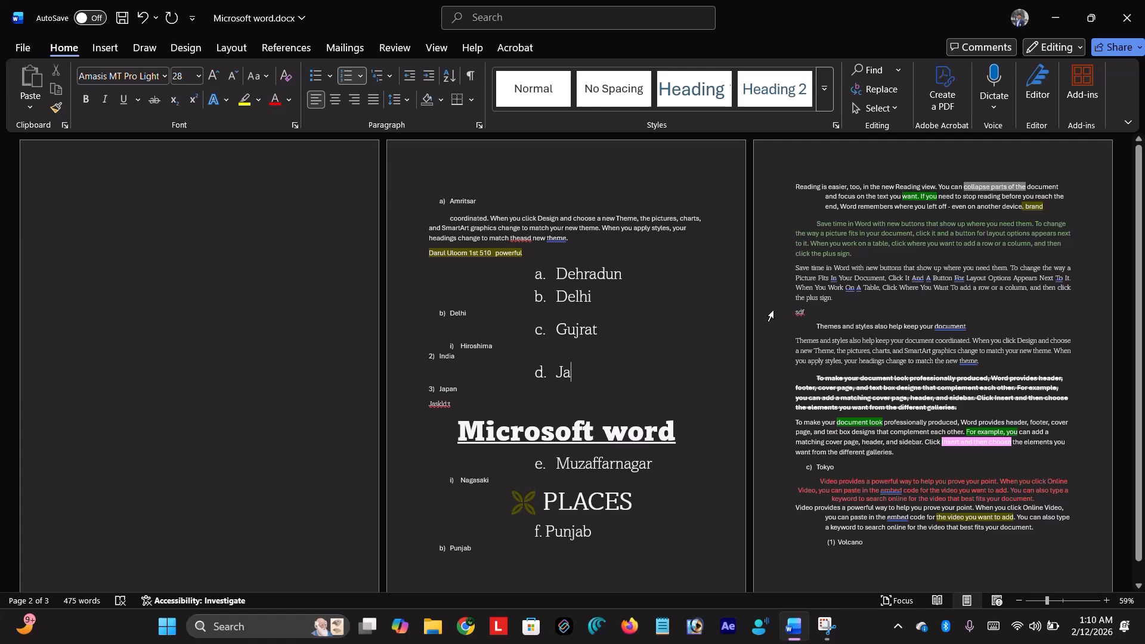
scroll(769, 315, down, 1)
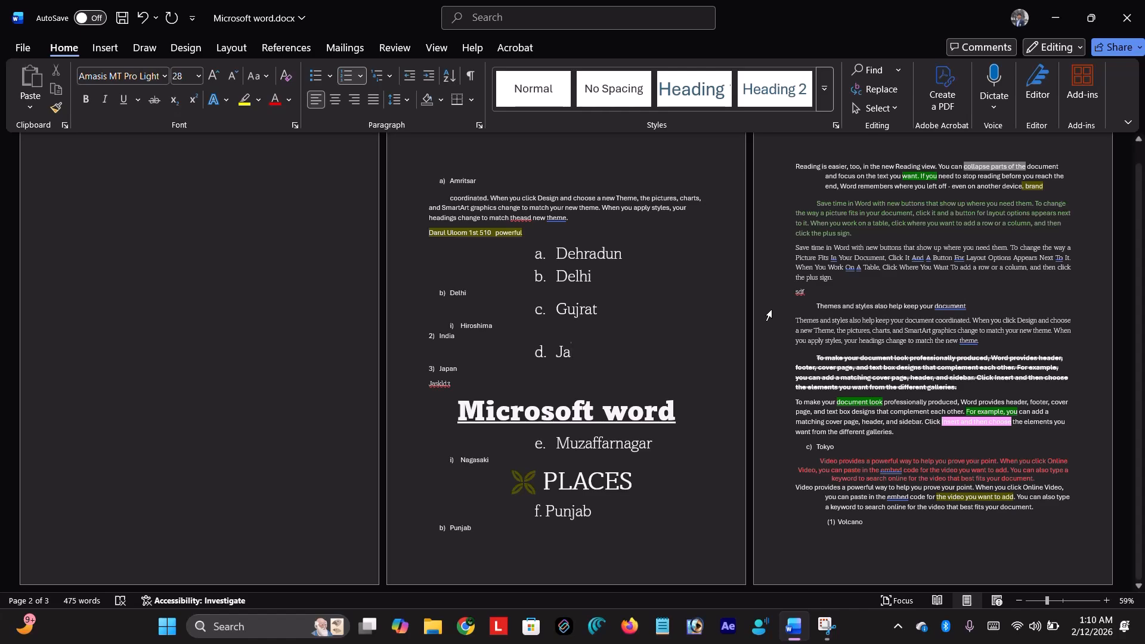
- Sort by Headings with Number type, after briefly choosing Date
click(449, 75)
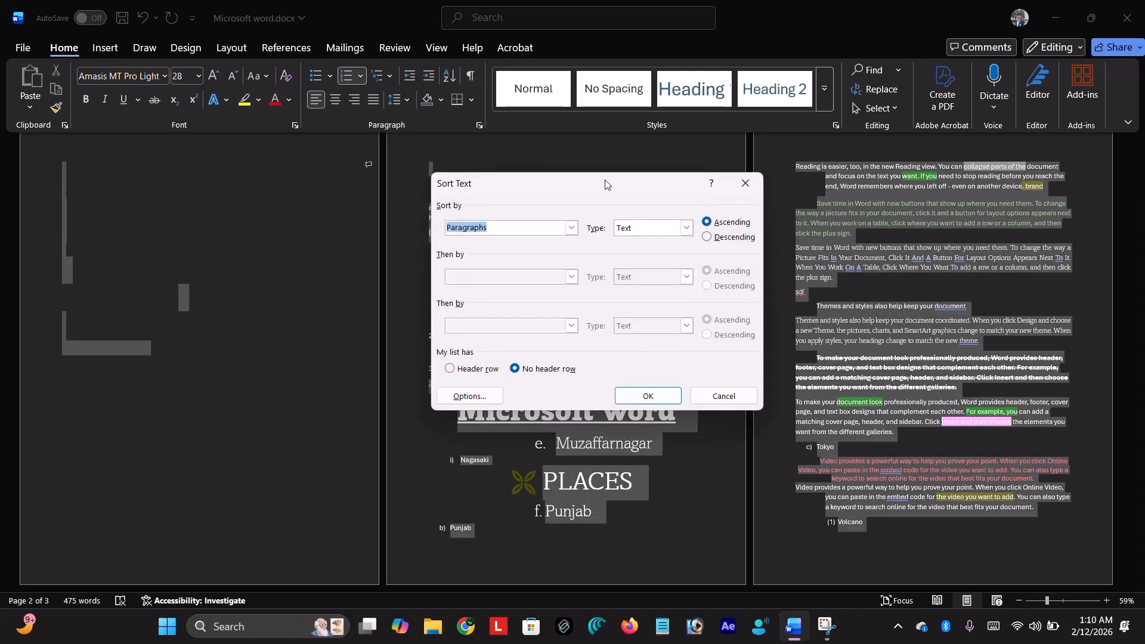
click(577, 229)
click(477, 254)
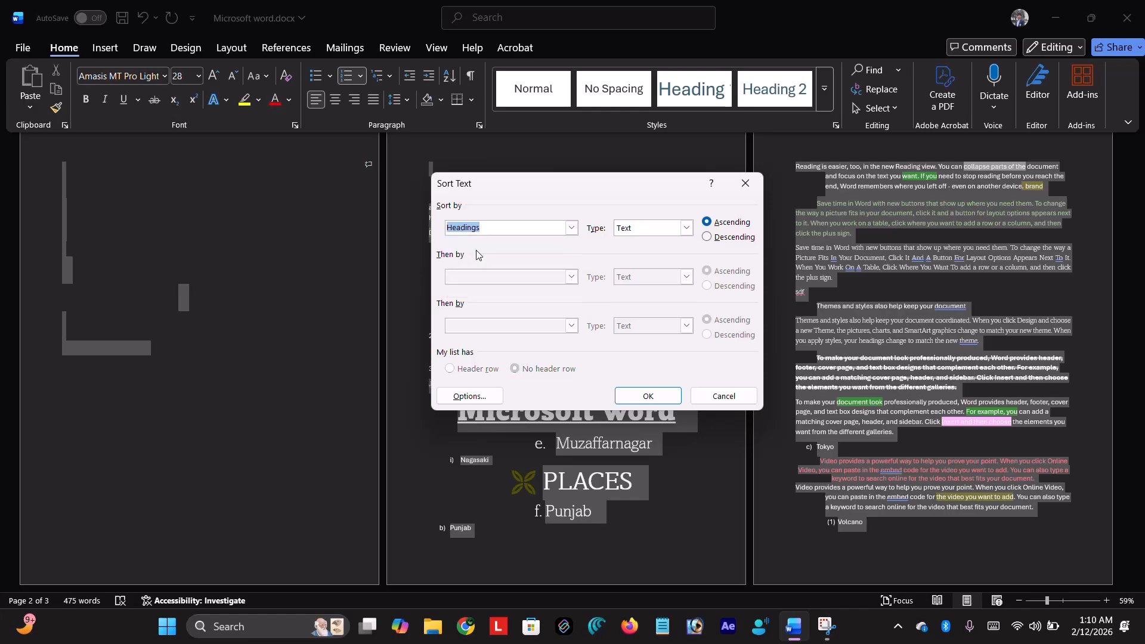
click(687, 228)
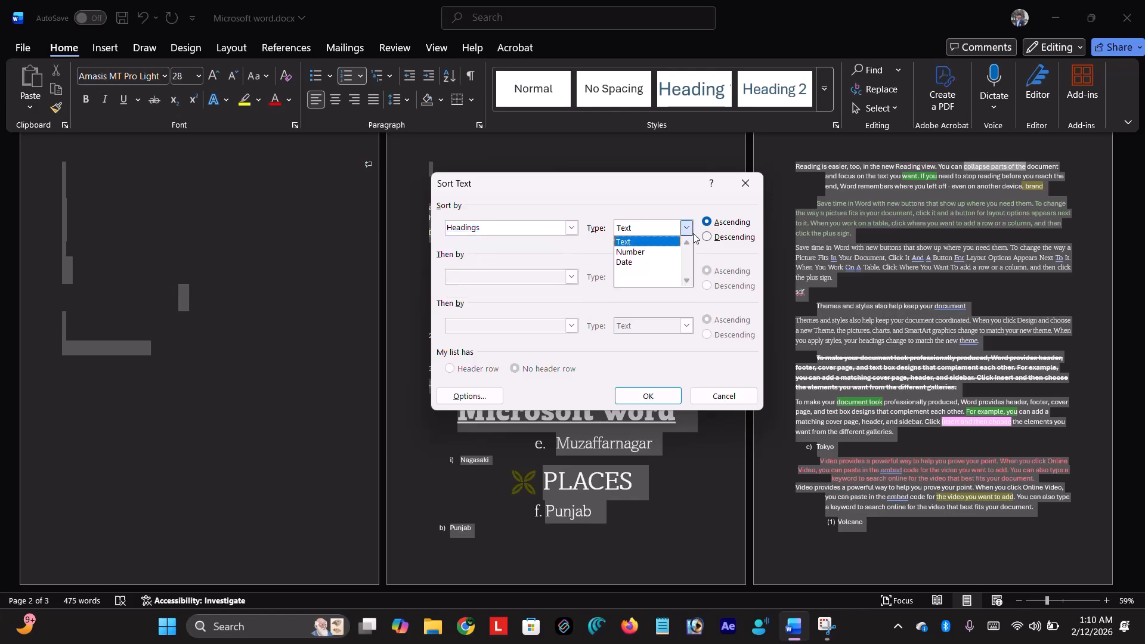
click(634, 261)
click(647, 230)
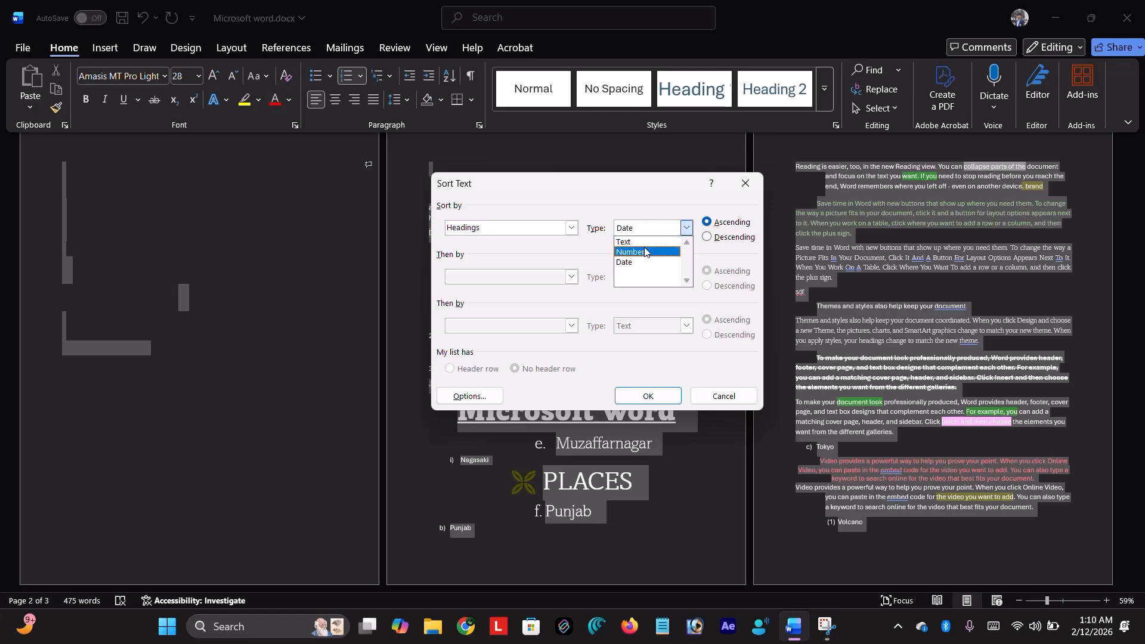
click(644, 251)
click(648, 398)
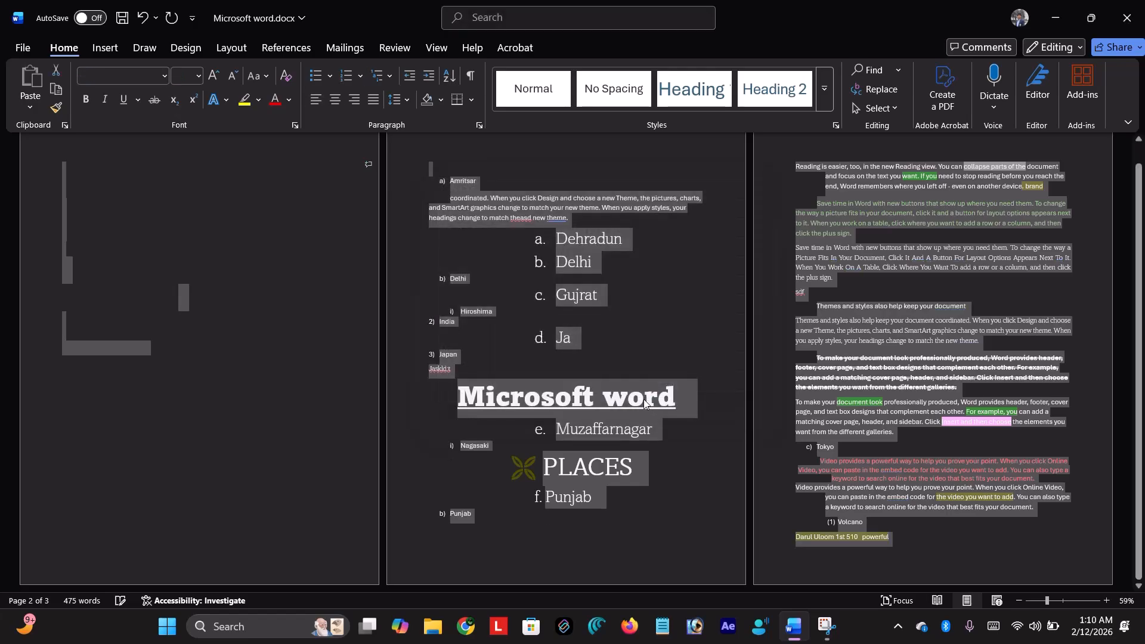
click(555, 396)
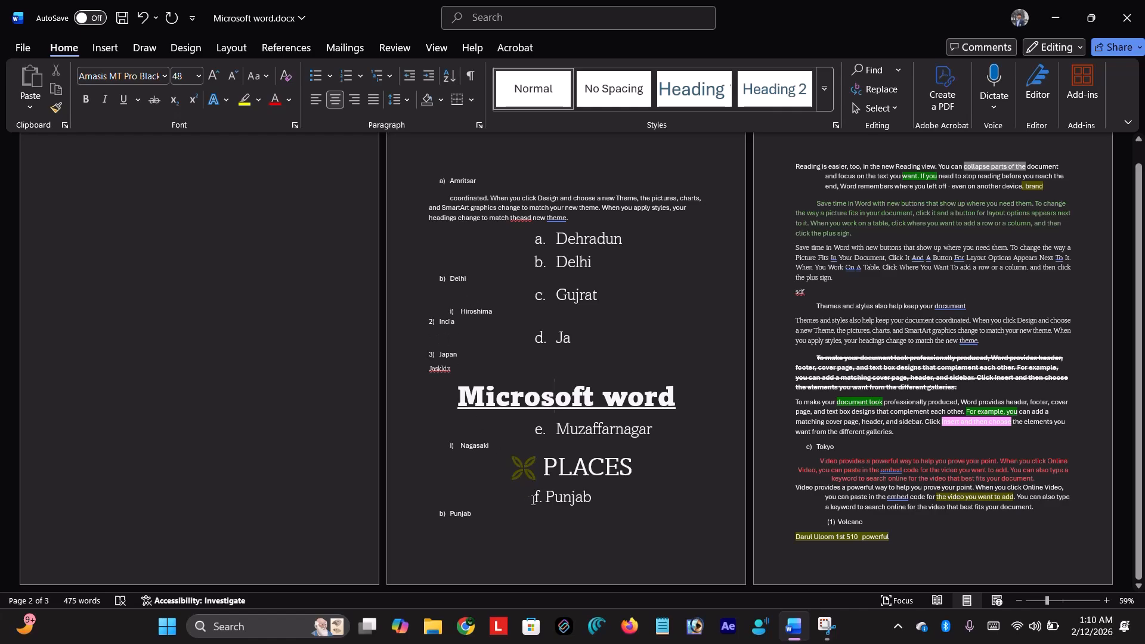
scroll(617, 400, up, 1)
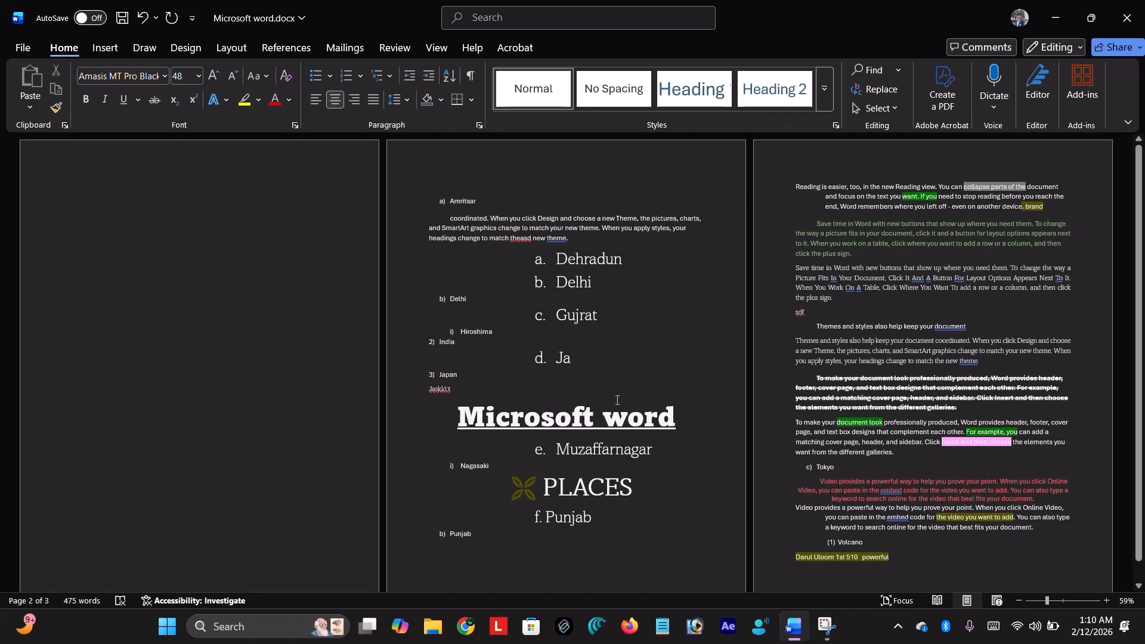
- Close the reopened Sort dialog unused and undo the sort with Ctrl+Z
click(456, 80)
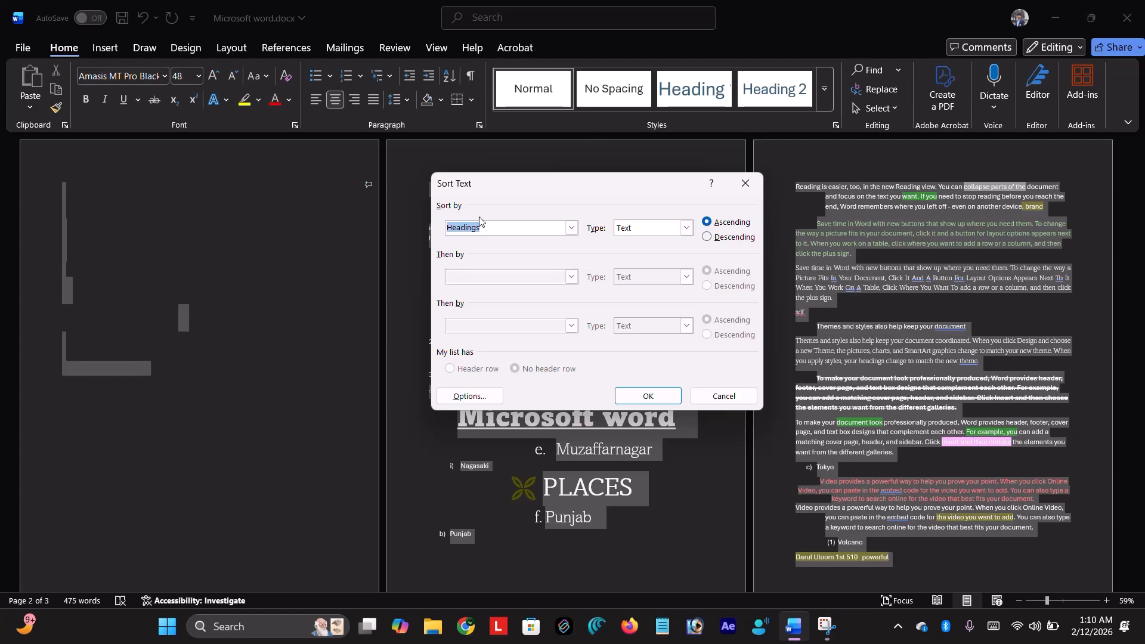
click(743, 184)
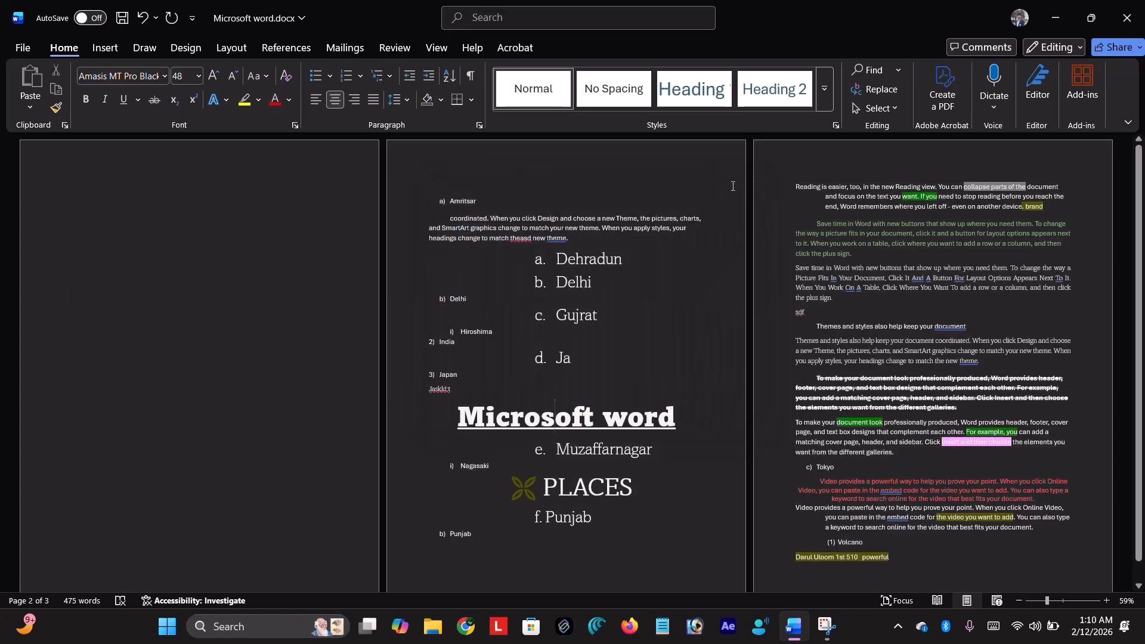
click(612, 235)
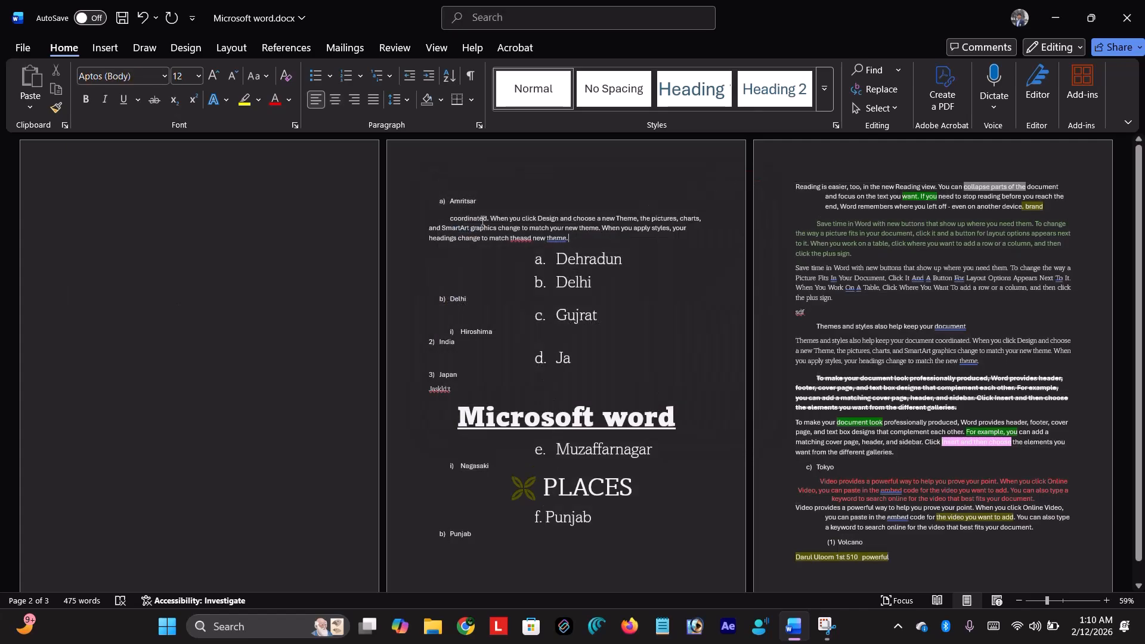
key(ctrl+z)
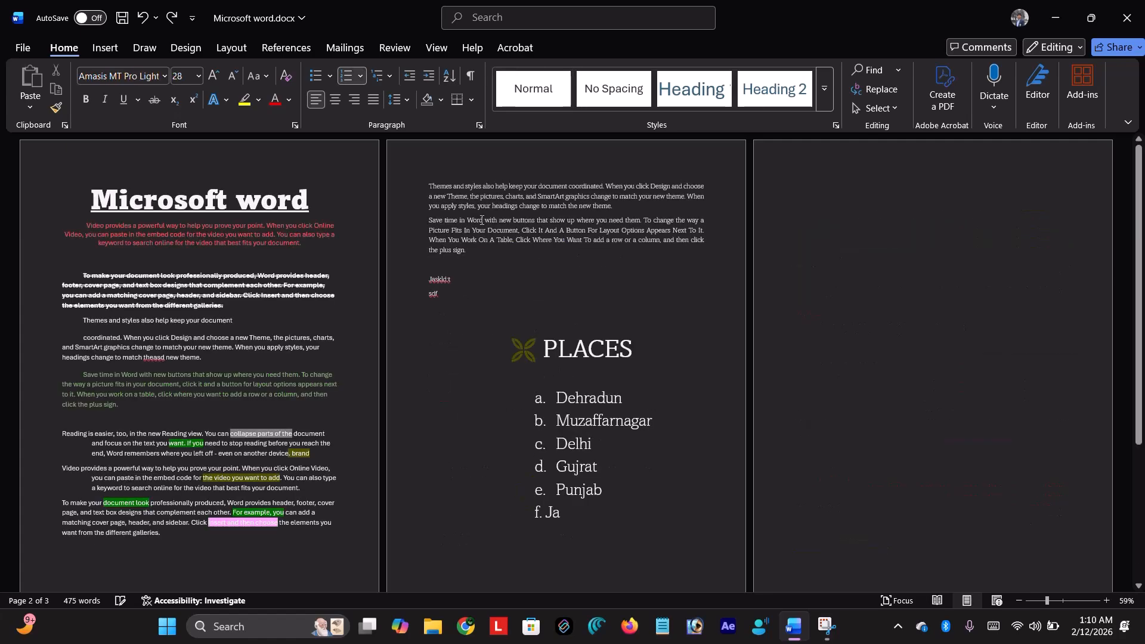
- On page 1, select the whole struck-through paragraph from the empty line above it
scroll(656, 345, down, 6)
scroll(657, 345, up, 5)
scroll(185, 287, up, 8)
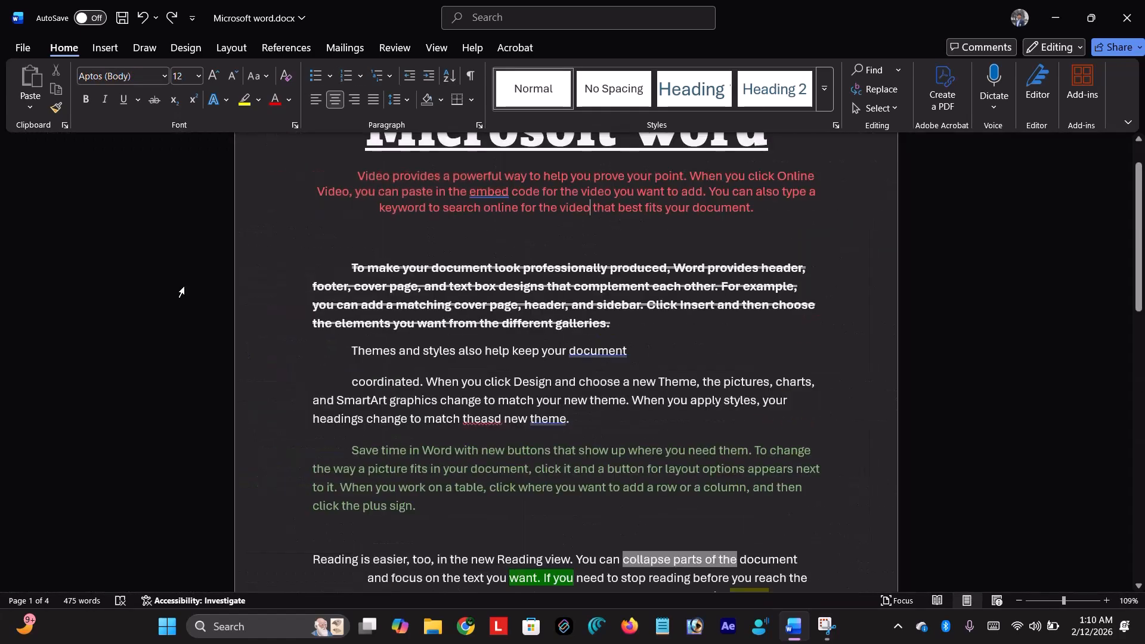
scroll(181, 290, up, 1)
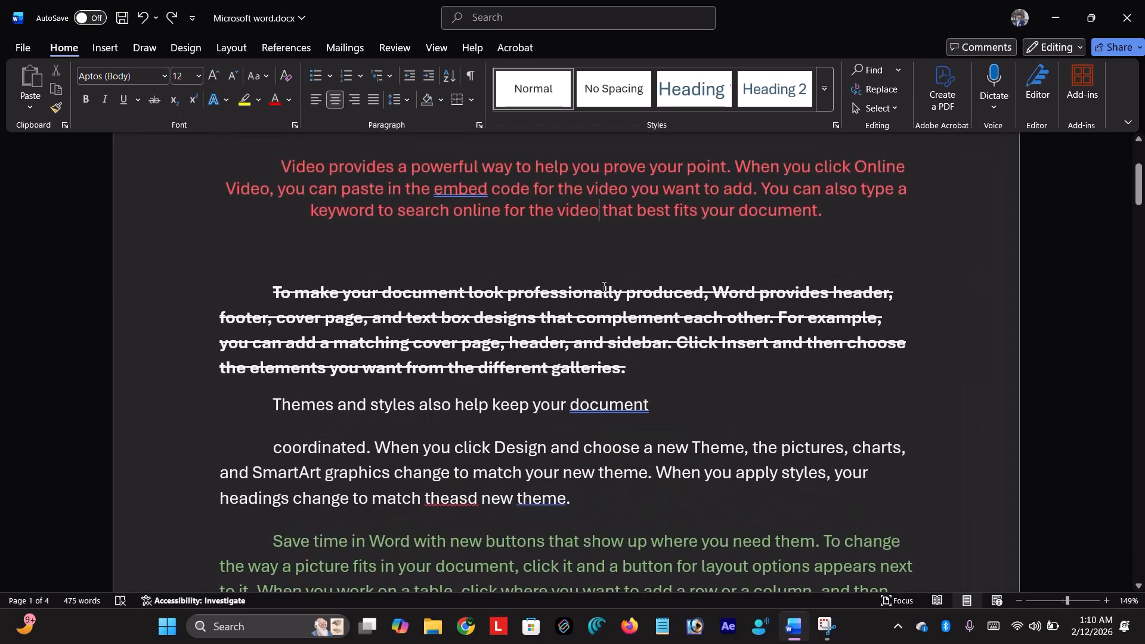
scroll(616, 285, down, 4)
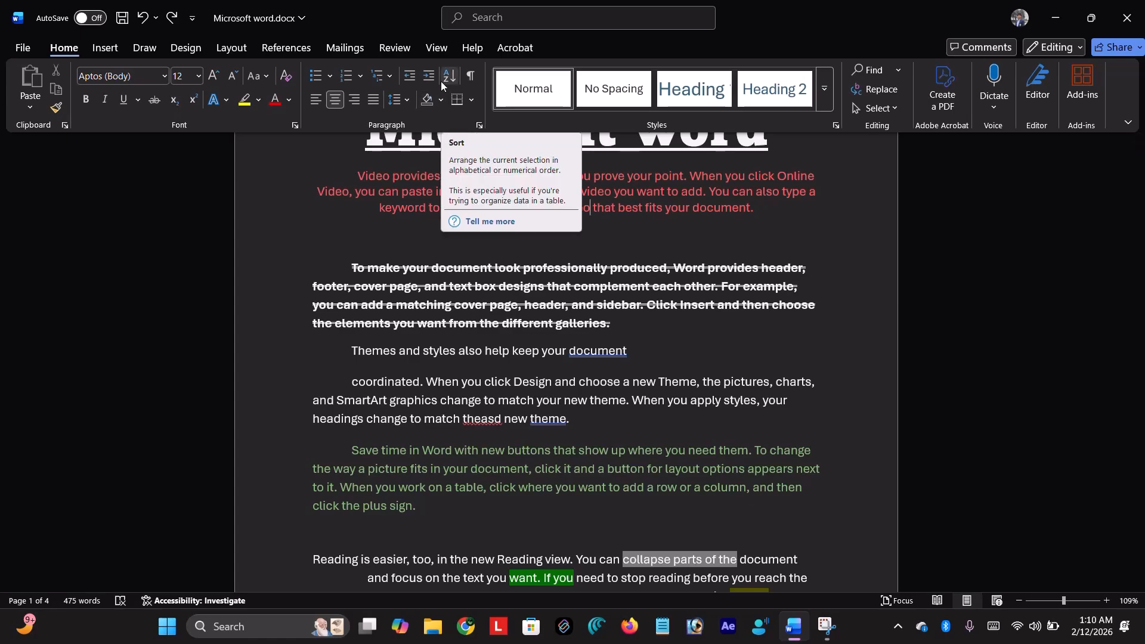
click(398, 226)
drag(336, 254, 613, 335)
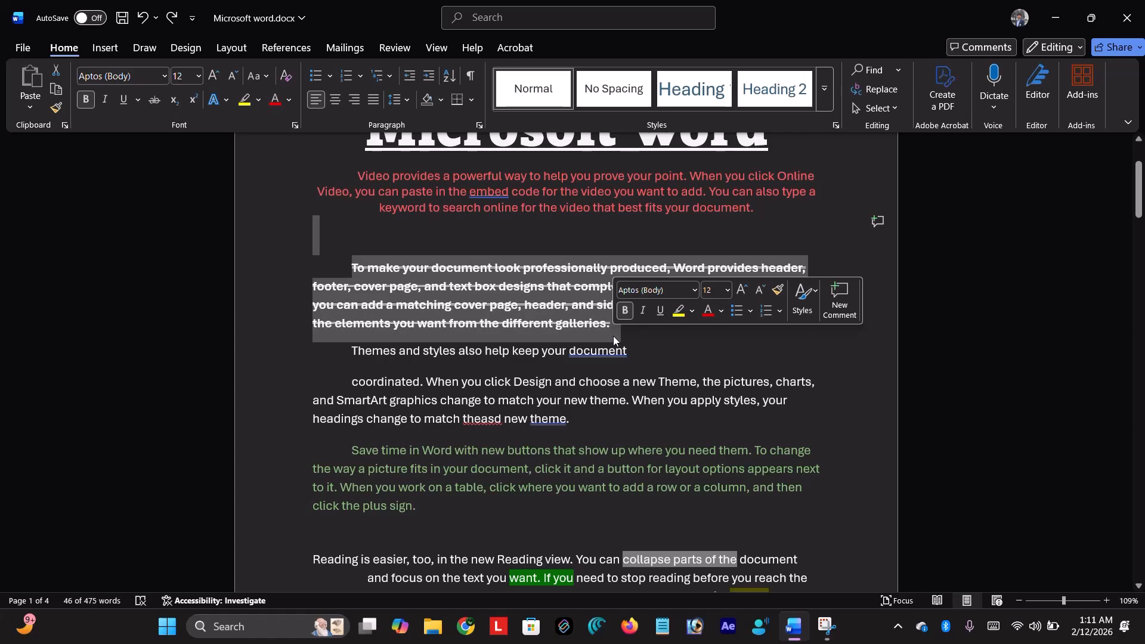
- Shade the struck-through paragraph orange from the Shading dropdown
click(439, 101)
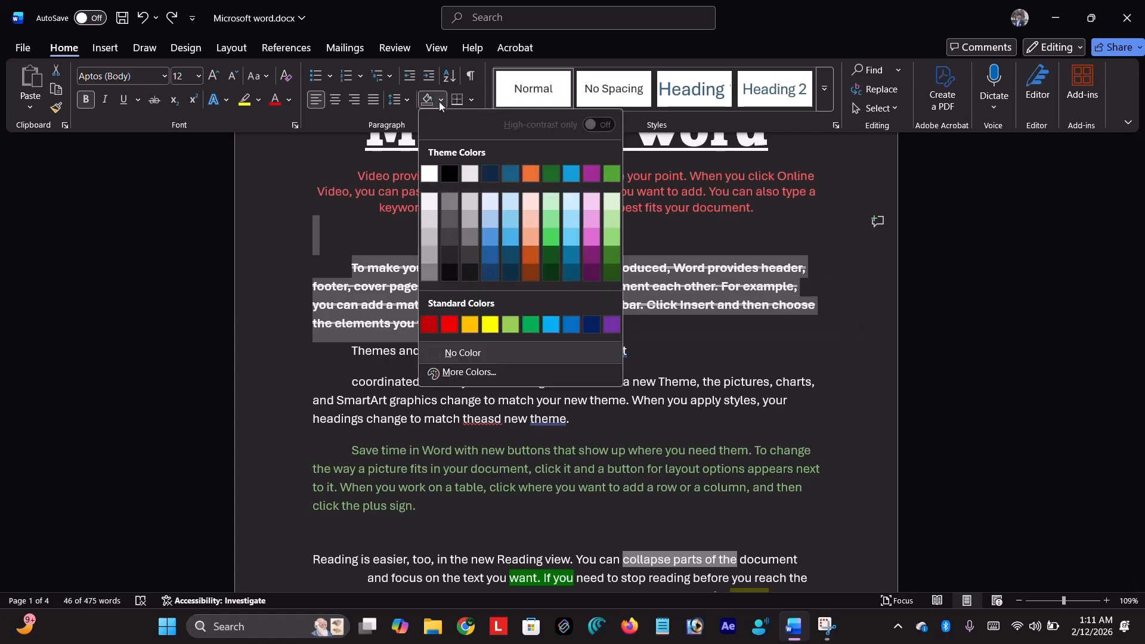
click(526, 175)
click(525, 208)
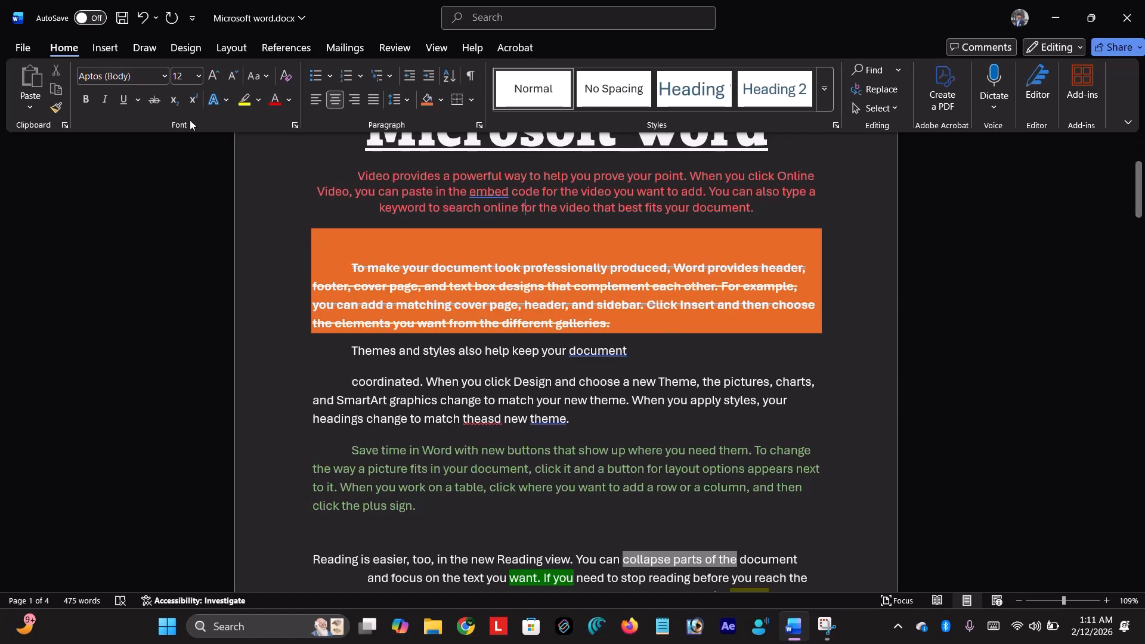
- Highlight the Themes and styles paragraphs in yellow
click(258, 101)
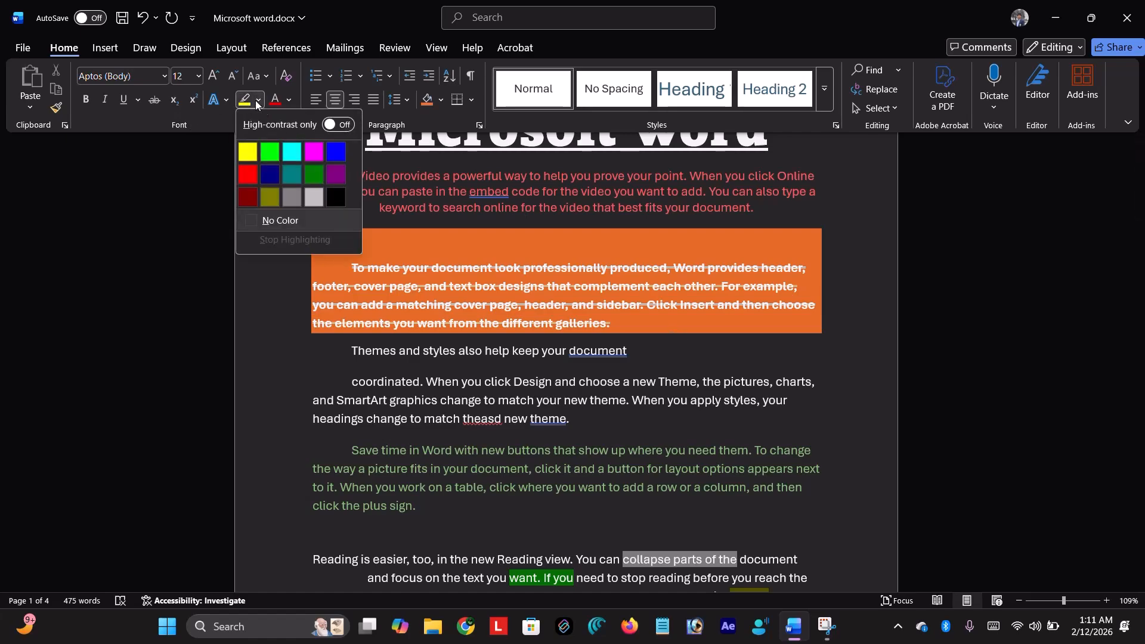
key(Escape)
drag(358, 349, 571, 421)
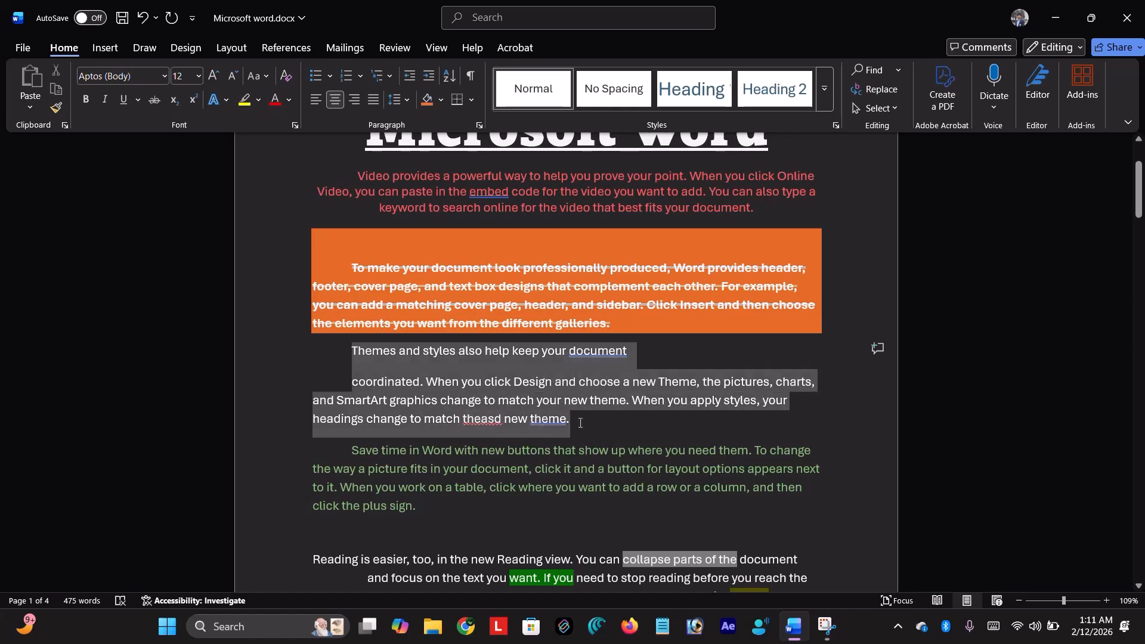
click(250, 106)
click(329, 367)
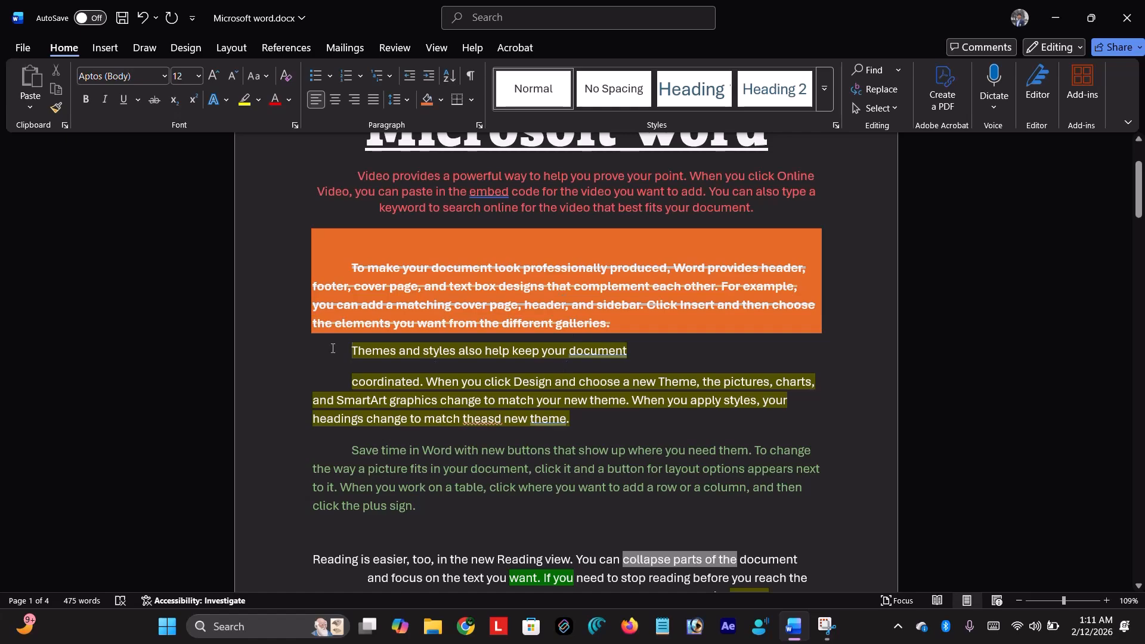
click(441, 100)
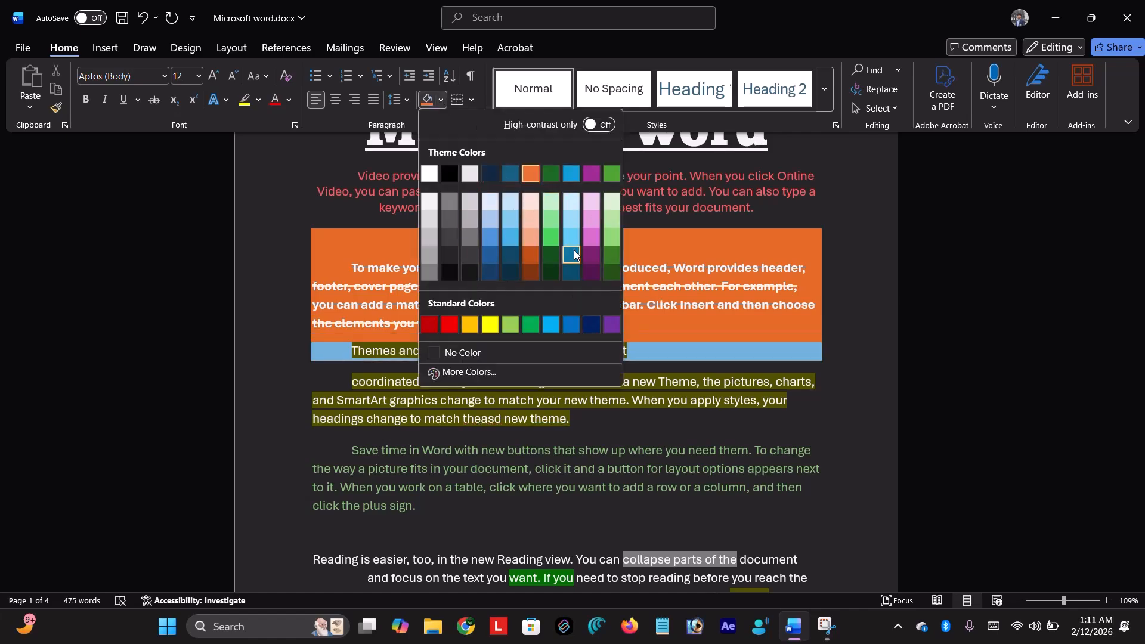
key(Escape)
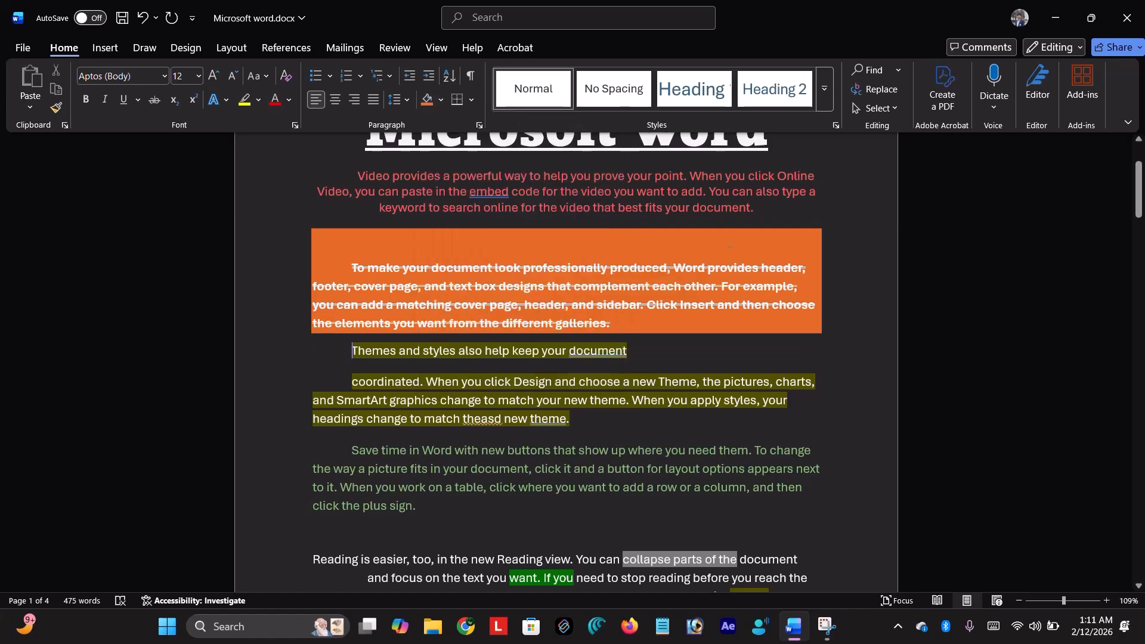
- Select the whole document with Ctrl+A from the red intro paragraph and bring up the Borders dropdown
click(472, 100)
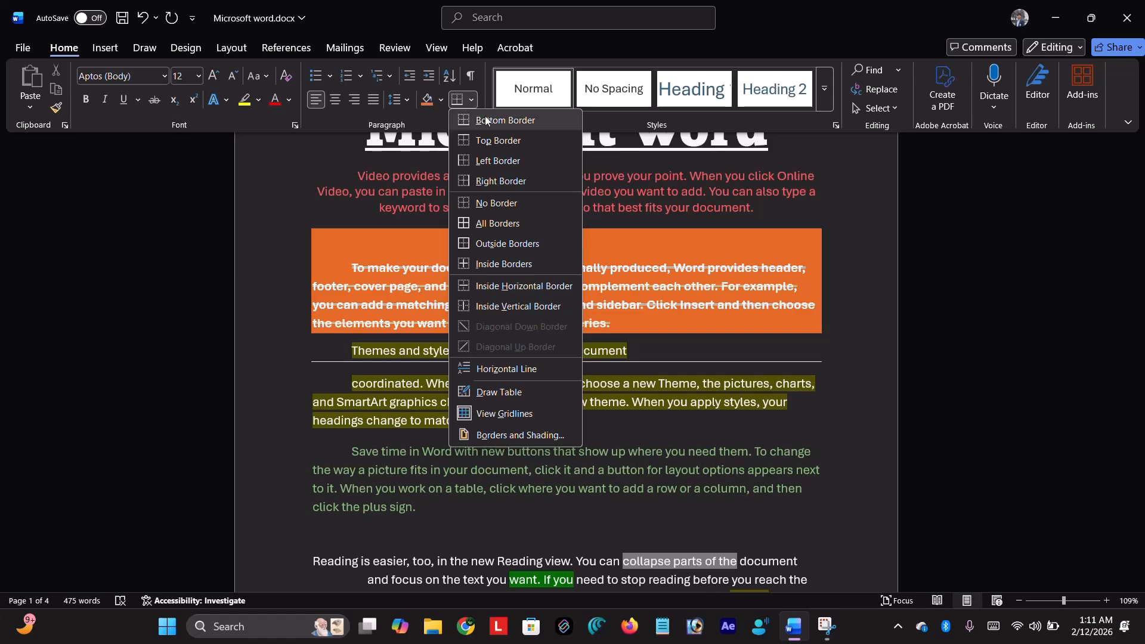
click(669, 223)
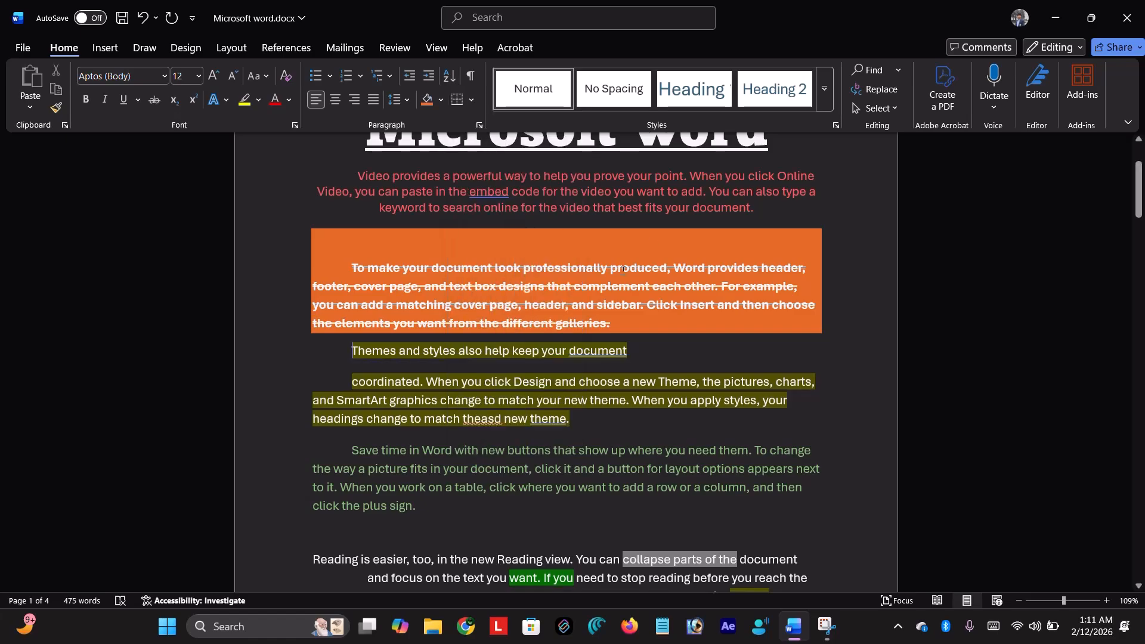
ctrl+scroll(622, 269, down, 4)
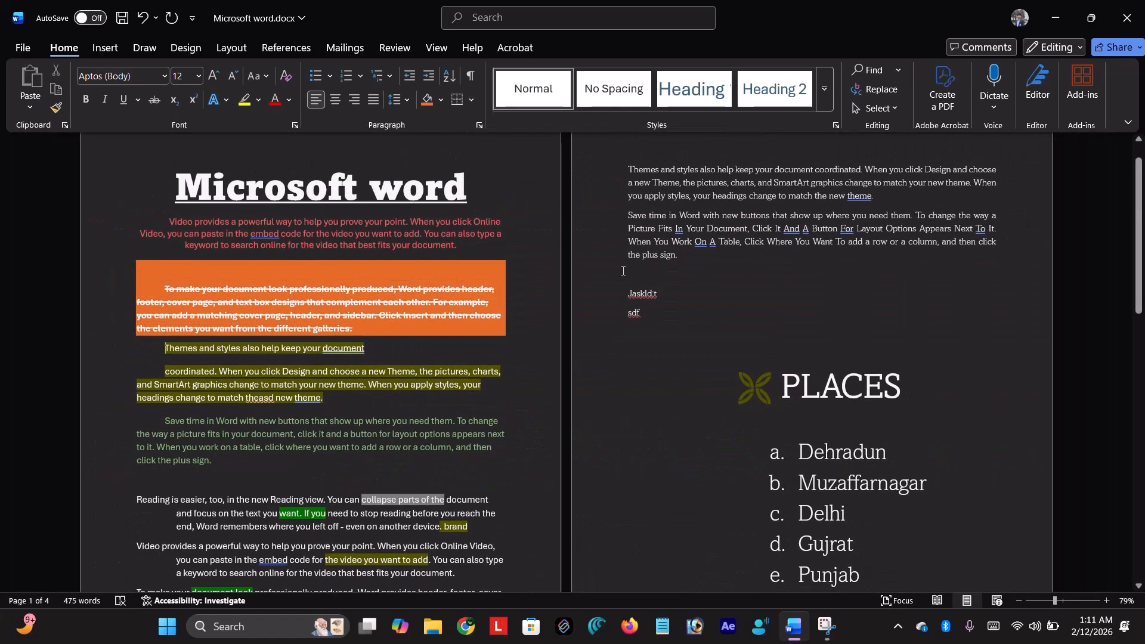
click(430, 244)
key(ctrl+a)
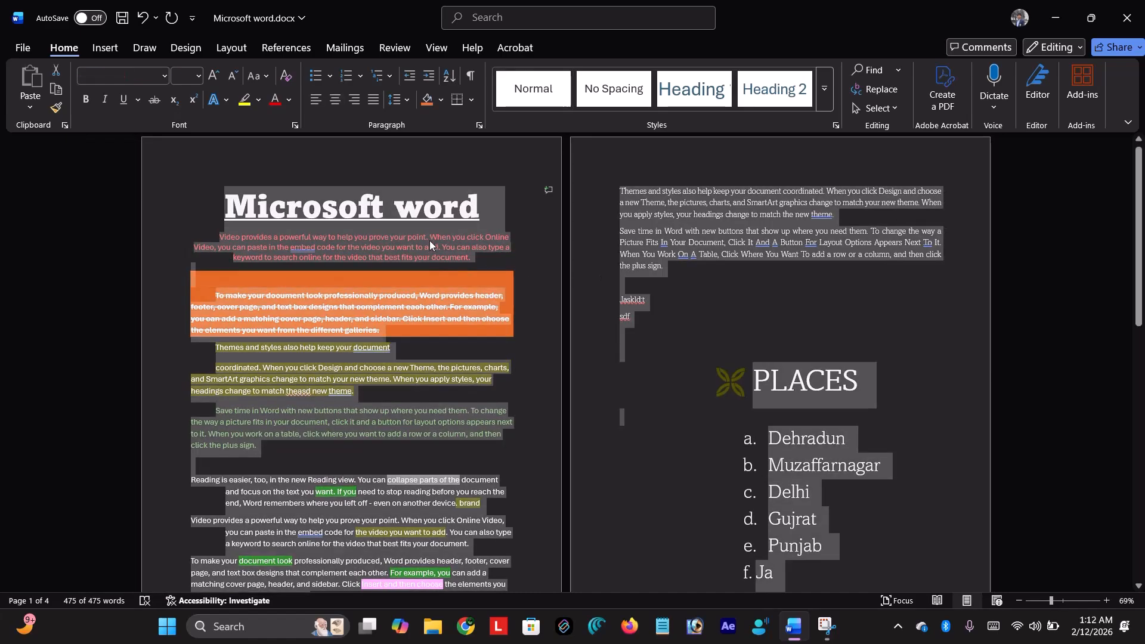
click(473, 101)
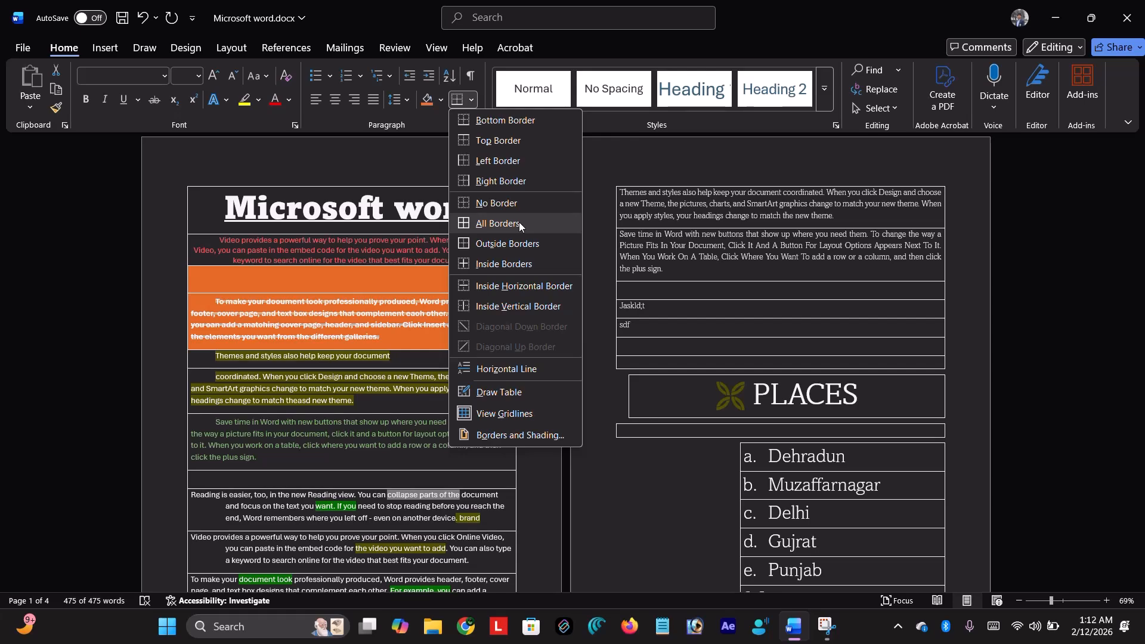
- Apply All Borders to every paragraph and scroll through the boxed document
click(519, 222)
scroll(430, 281, down, 1)
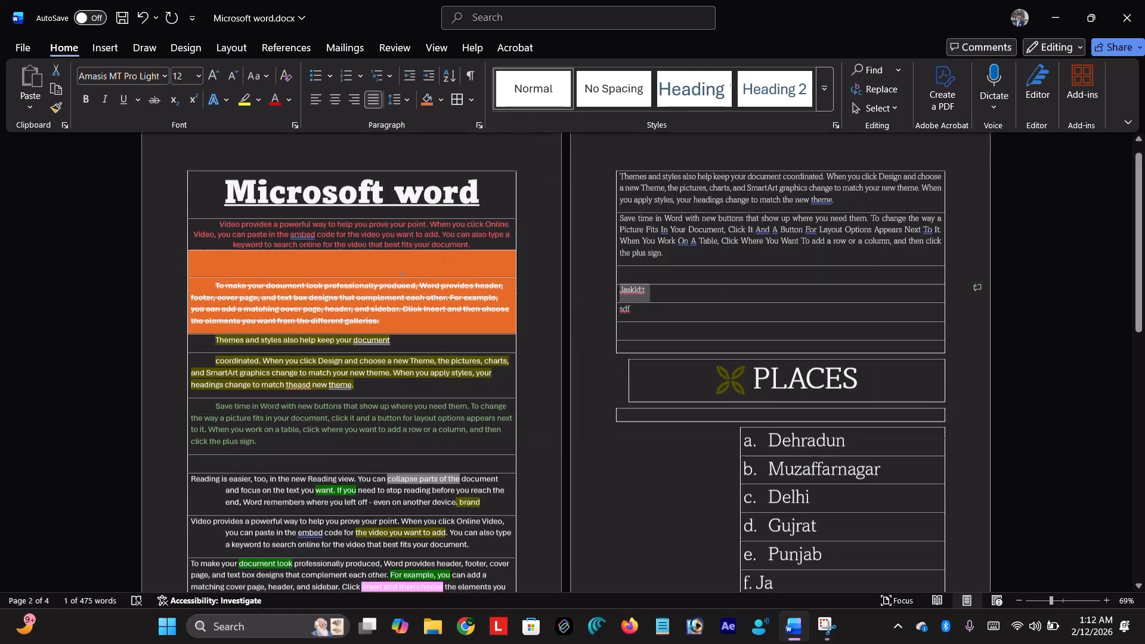
scroll(402, 277, down, 3)
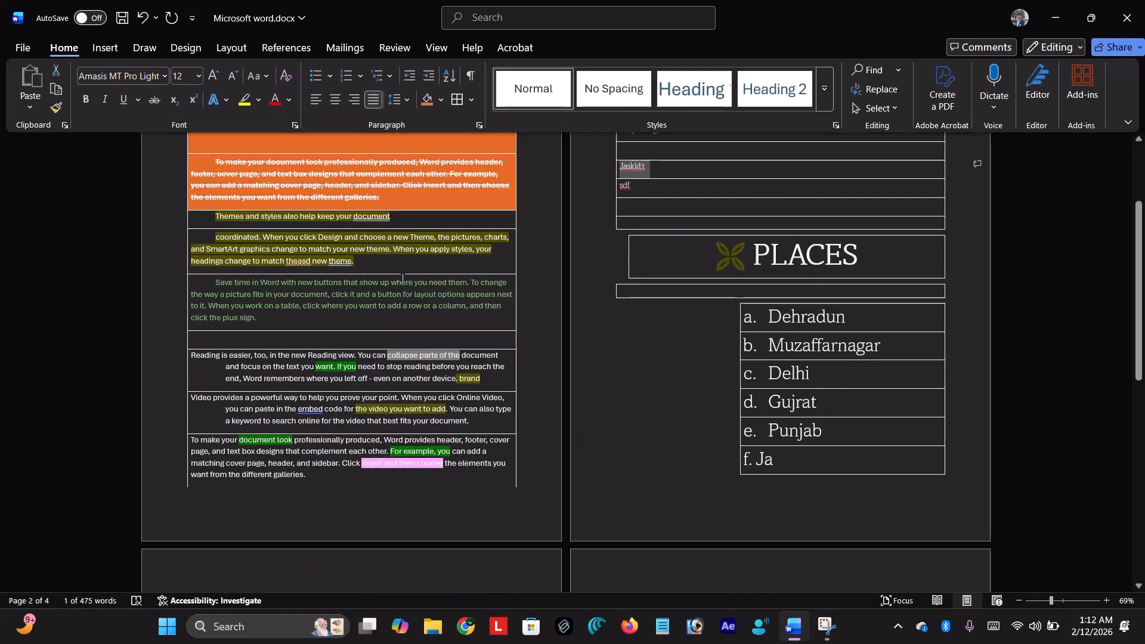
scroll(402, 279, down, 3)
scroll(403, 279, up, 5)
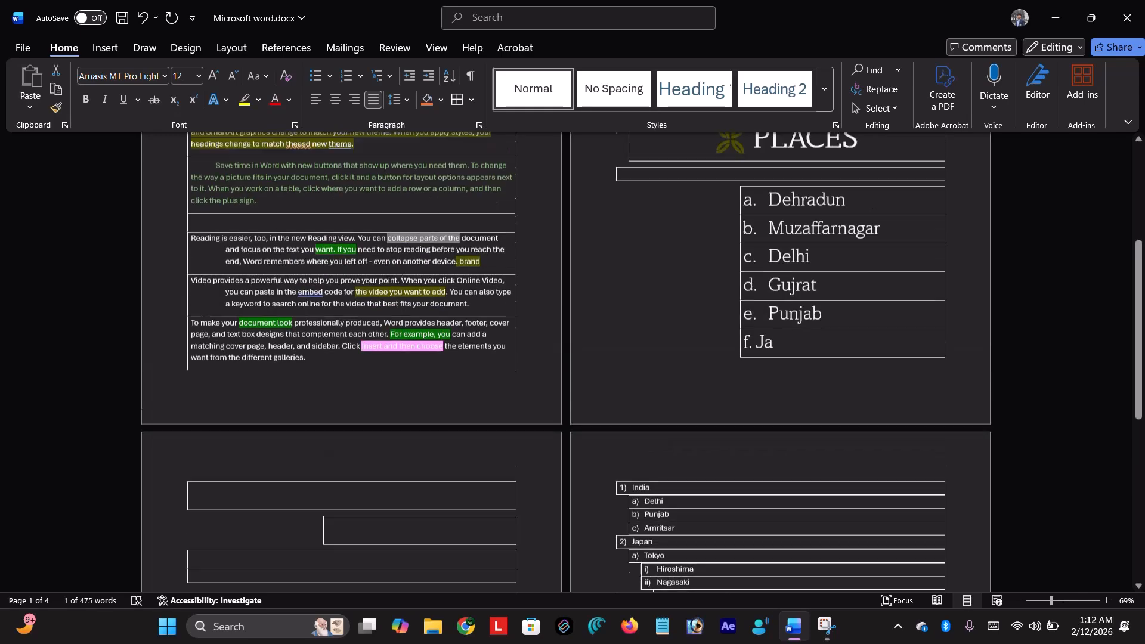
- Reselect the whole document and apply Inside Borders to it
click(472, 100)
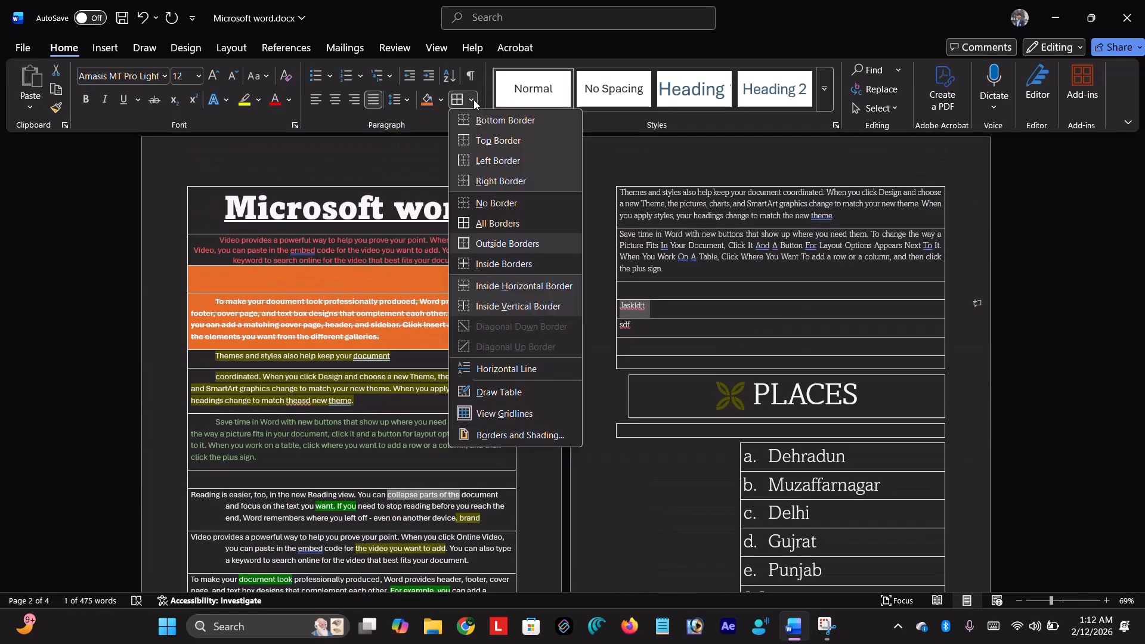
click(495, 290)
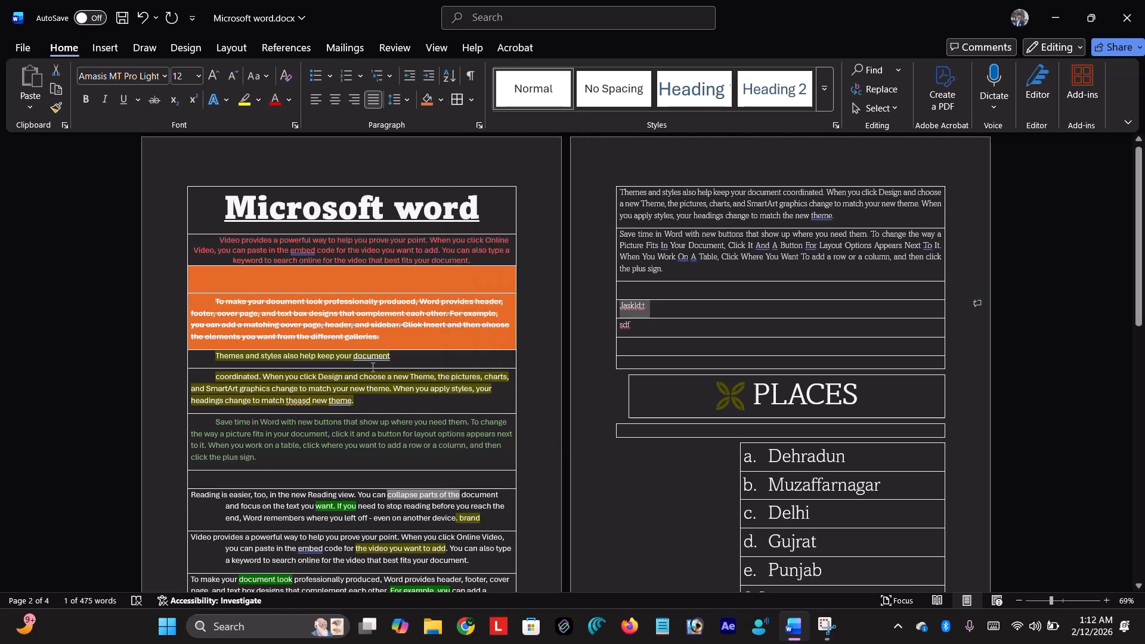
key(ctrl+a)
click(471, 100)
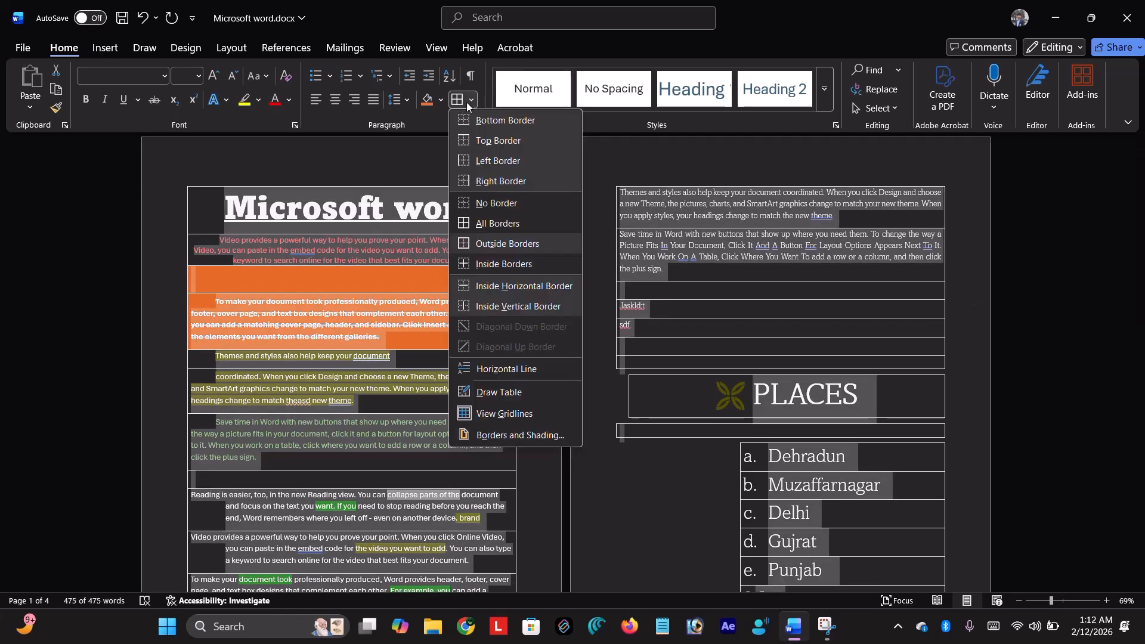
click(496, 265)
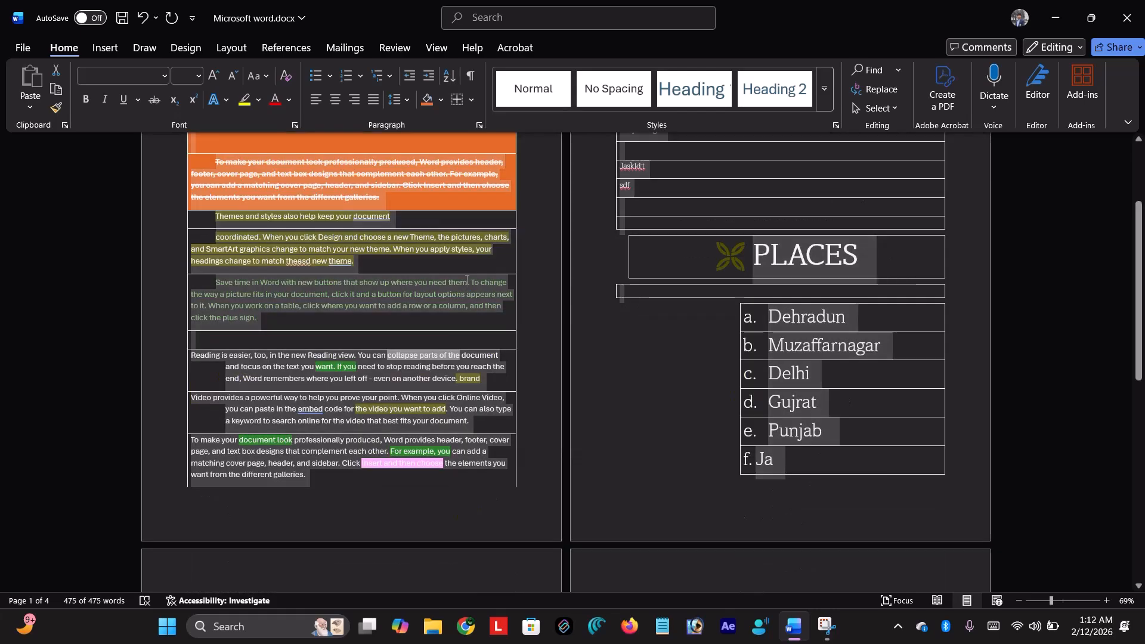
click(465, 283)
scroll(464, 285, up, 3)
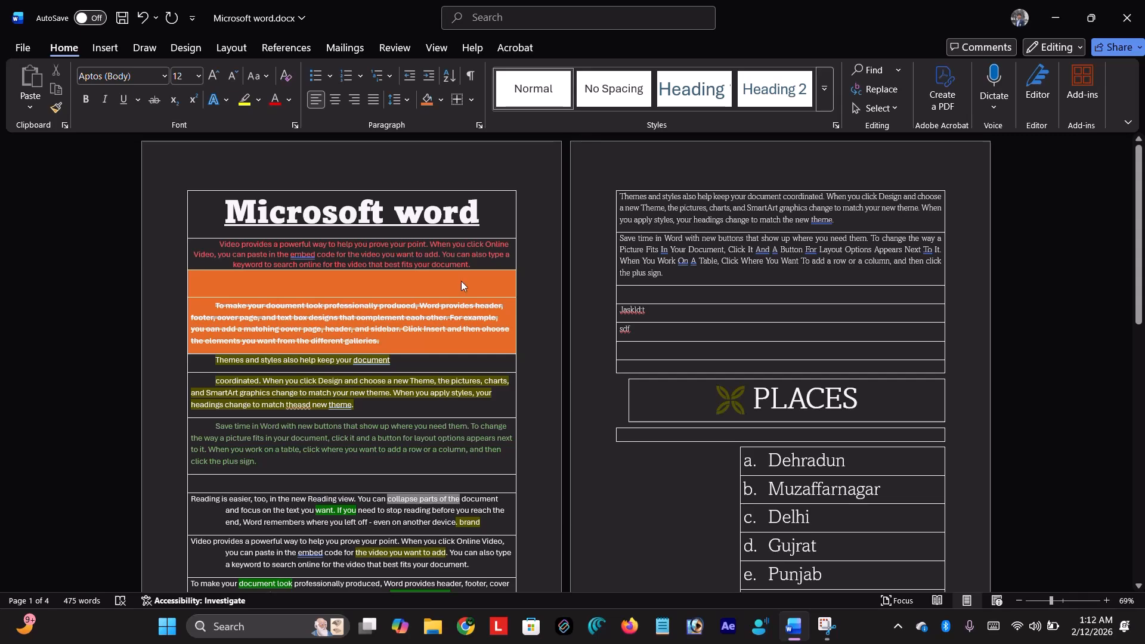
key(ctrl+a)
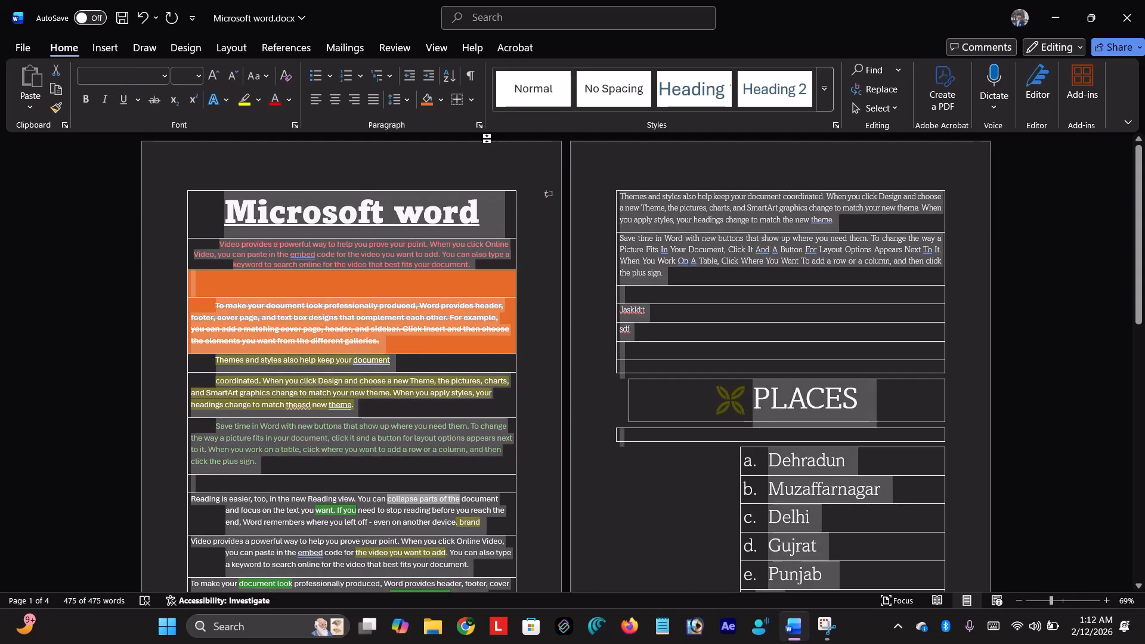
click(472, 101)
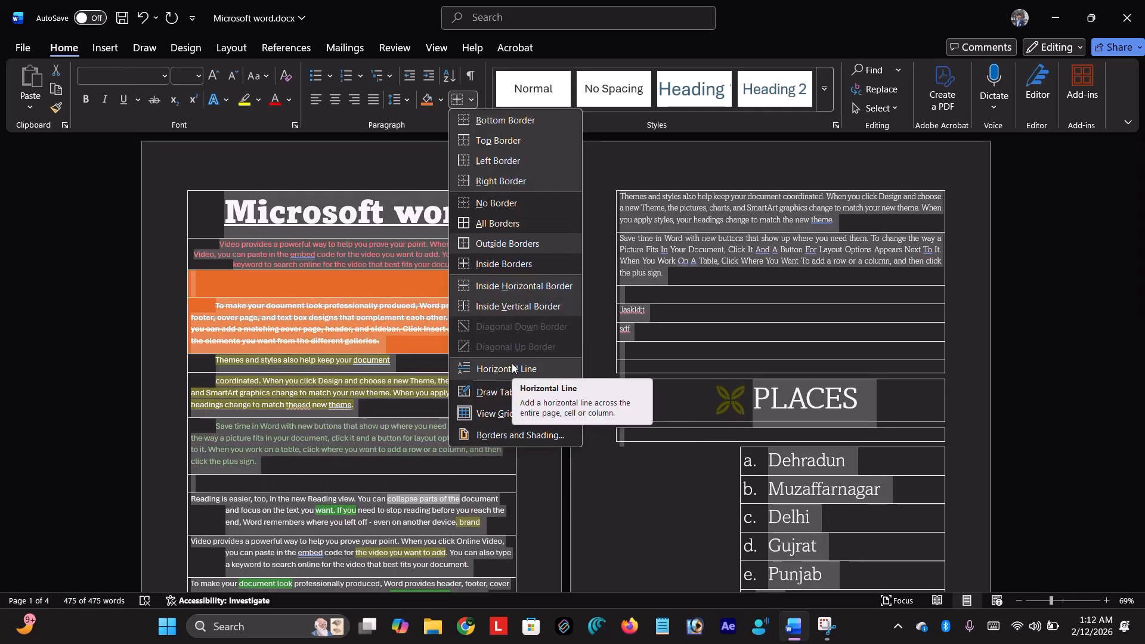
- Try a horizontal line and inside borders, then clear all borders with No Border
click(510, 367)
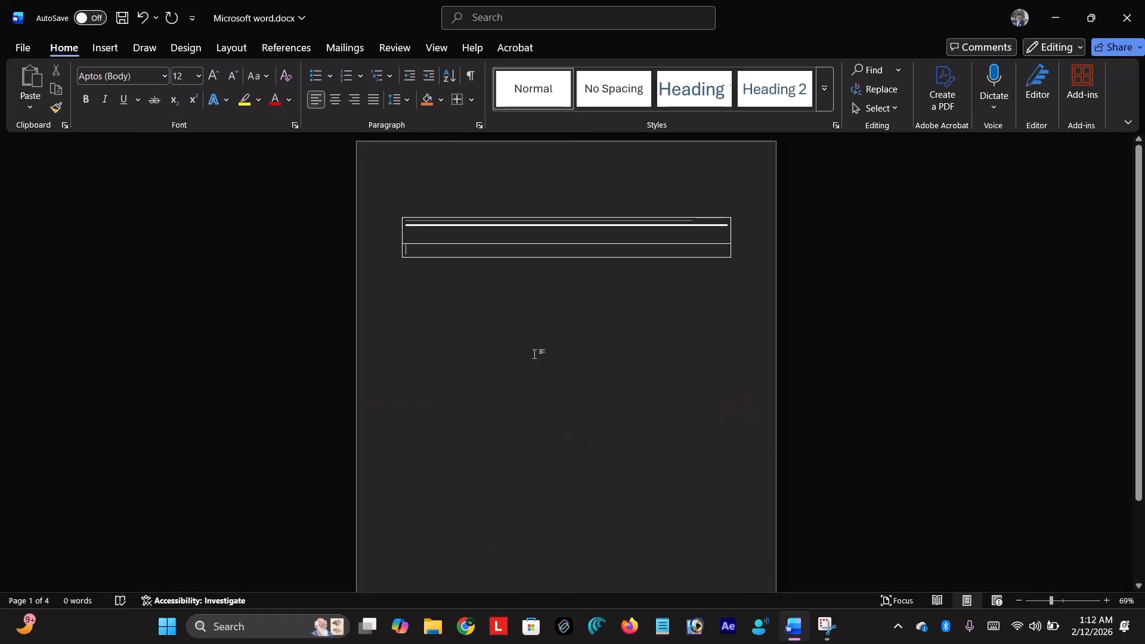
key(ctrl+z)
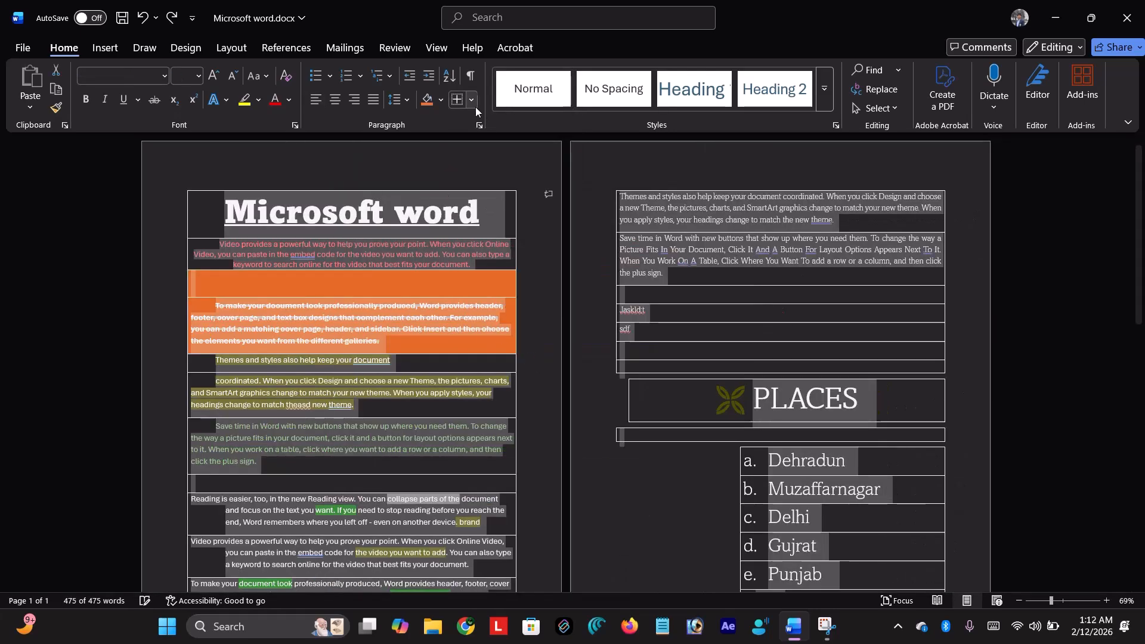
click(474, 103)
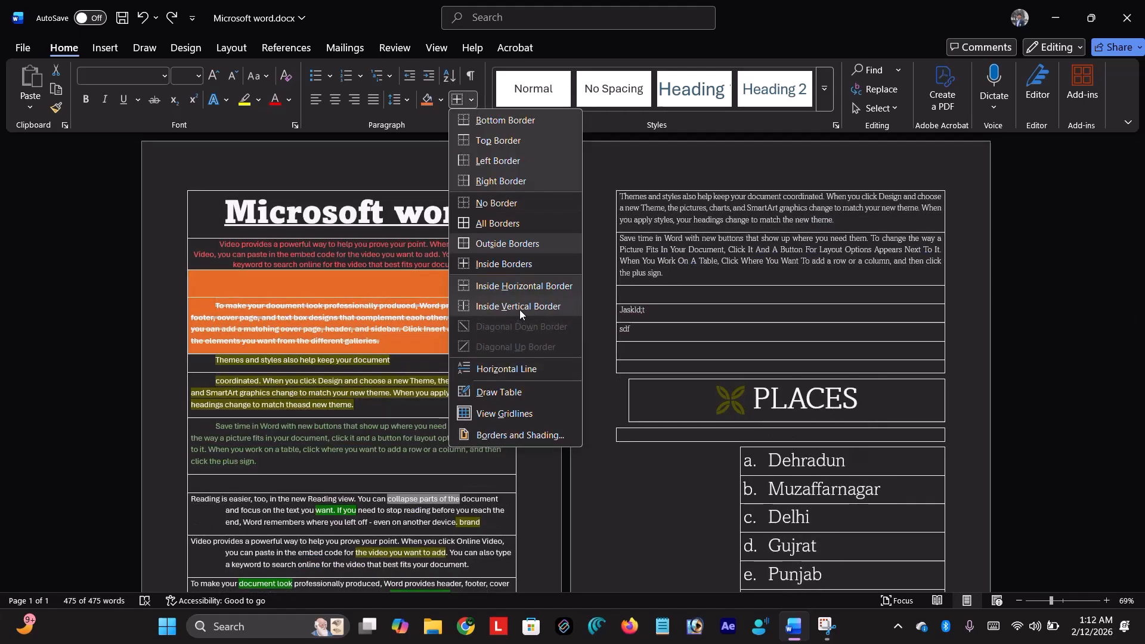
click(522, 262)
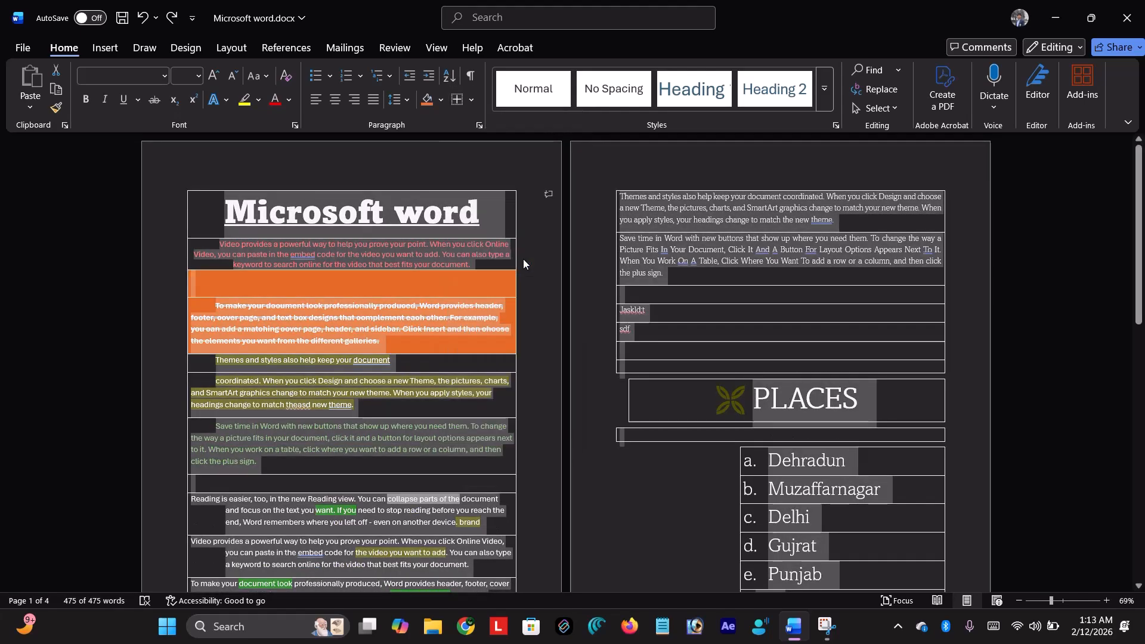
click(470, 101)
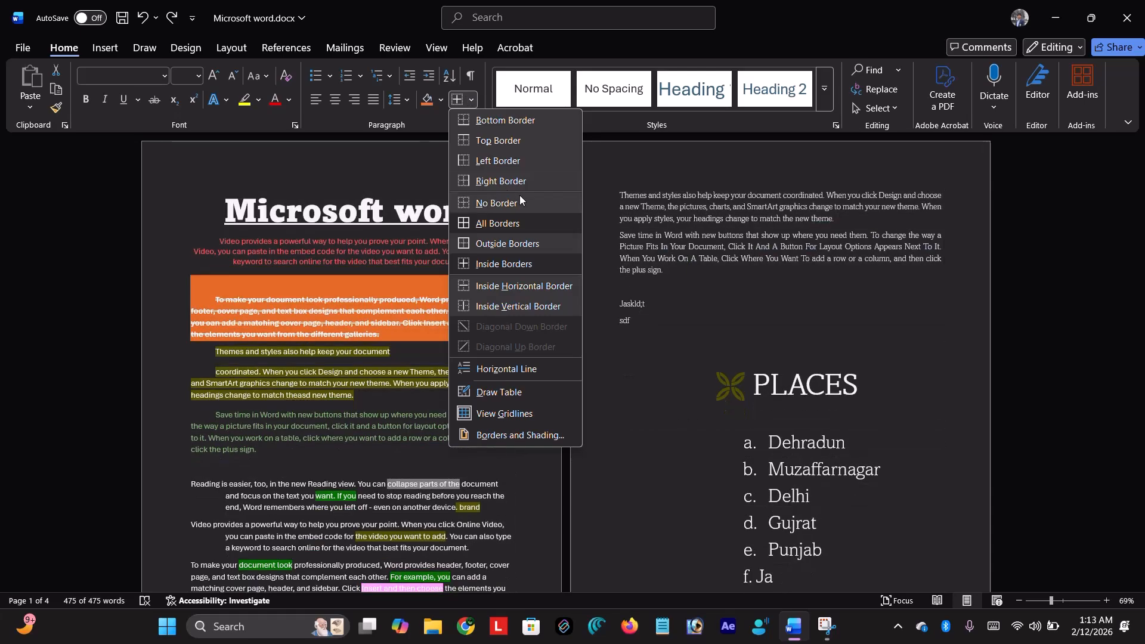
click(520, 197)
- Try another horizontal line over the selection, then undo back to the full document
click(477, 98)
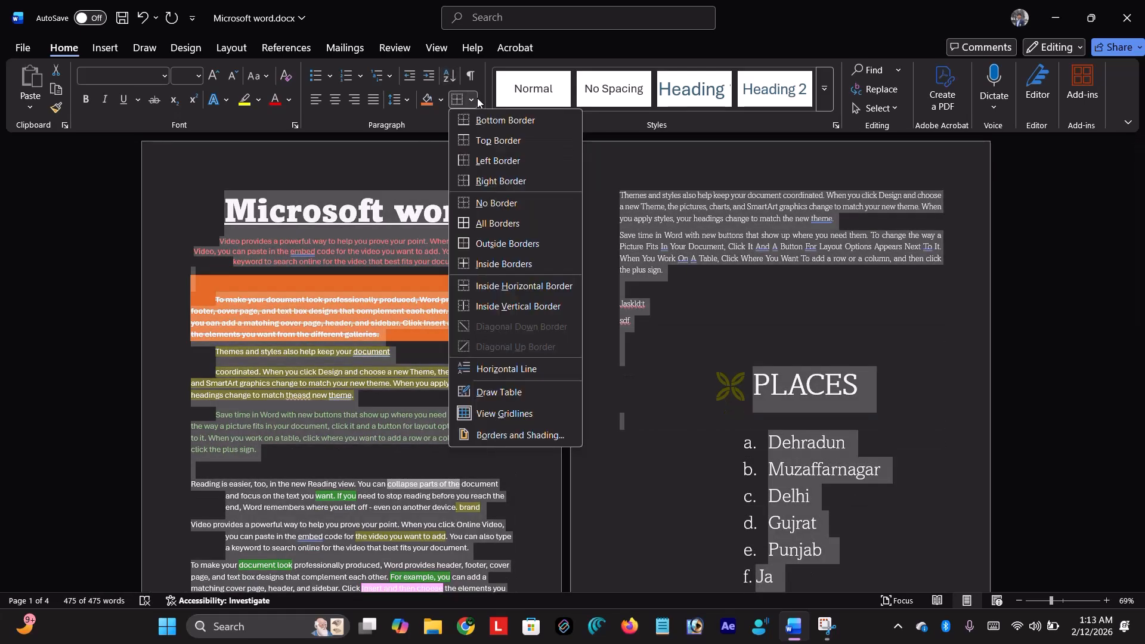
click(522, 368)
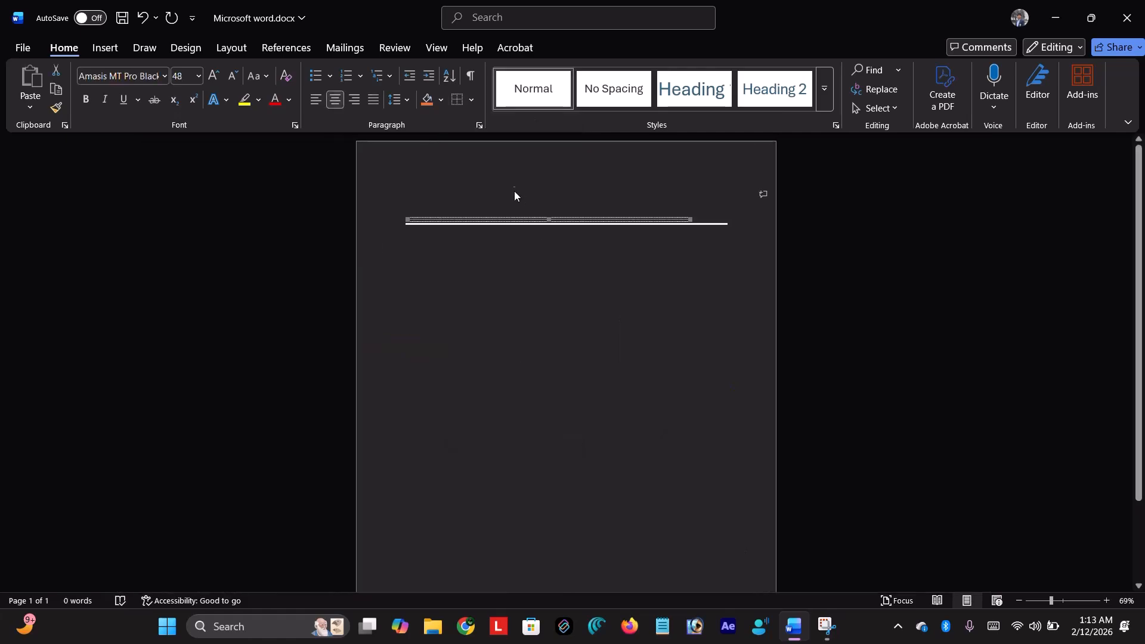
text(d)
text(D)
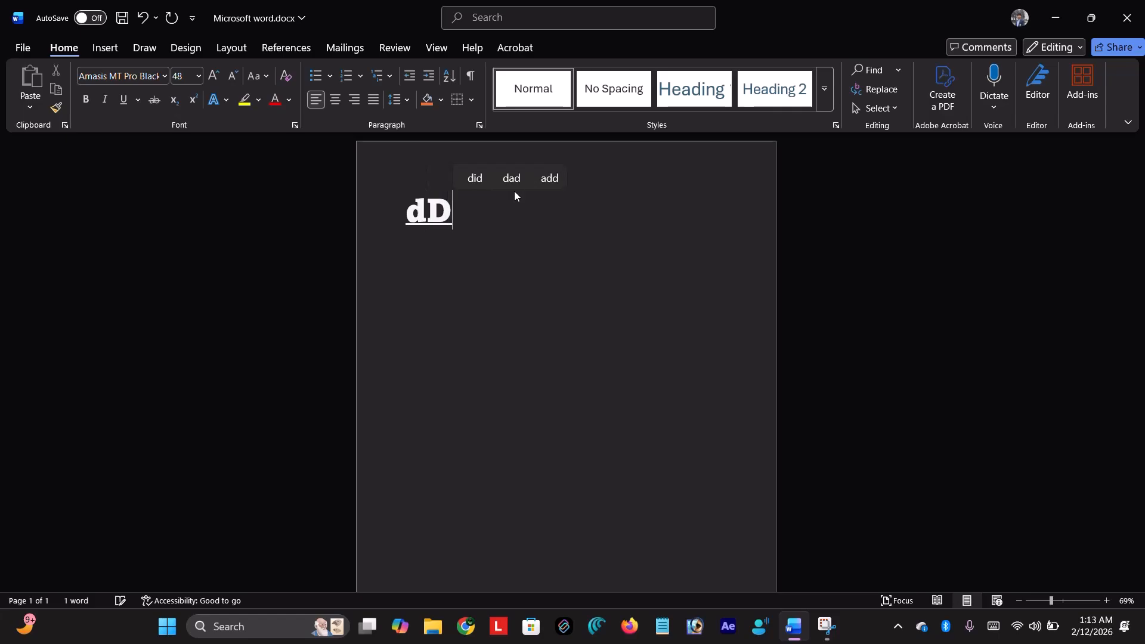
key(ctrl+z)
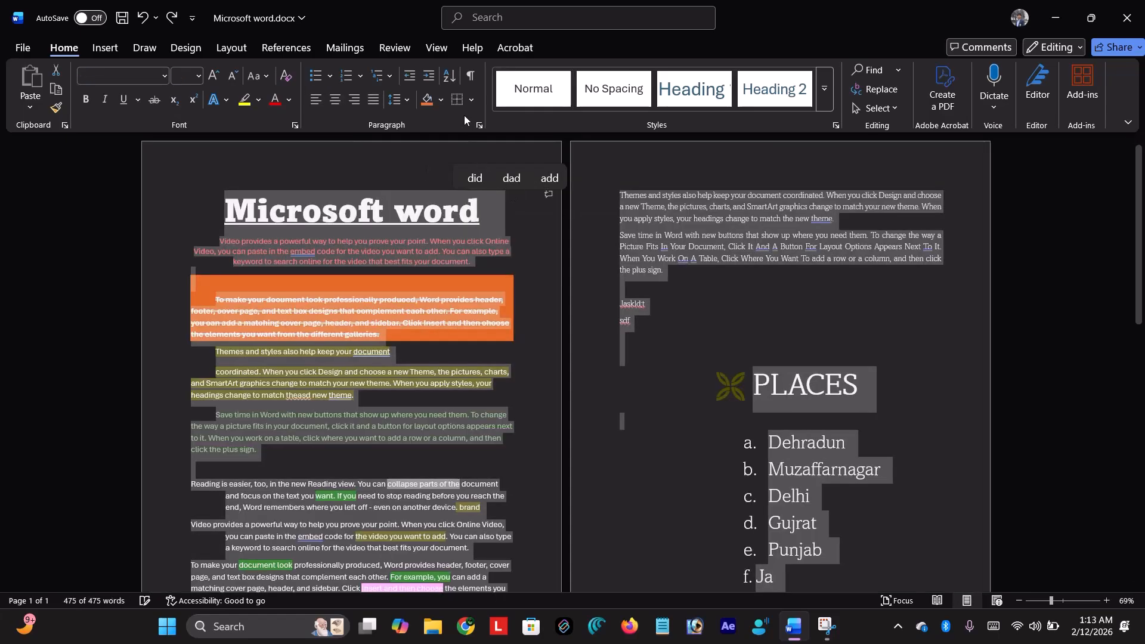
click(472, 101)
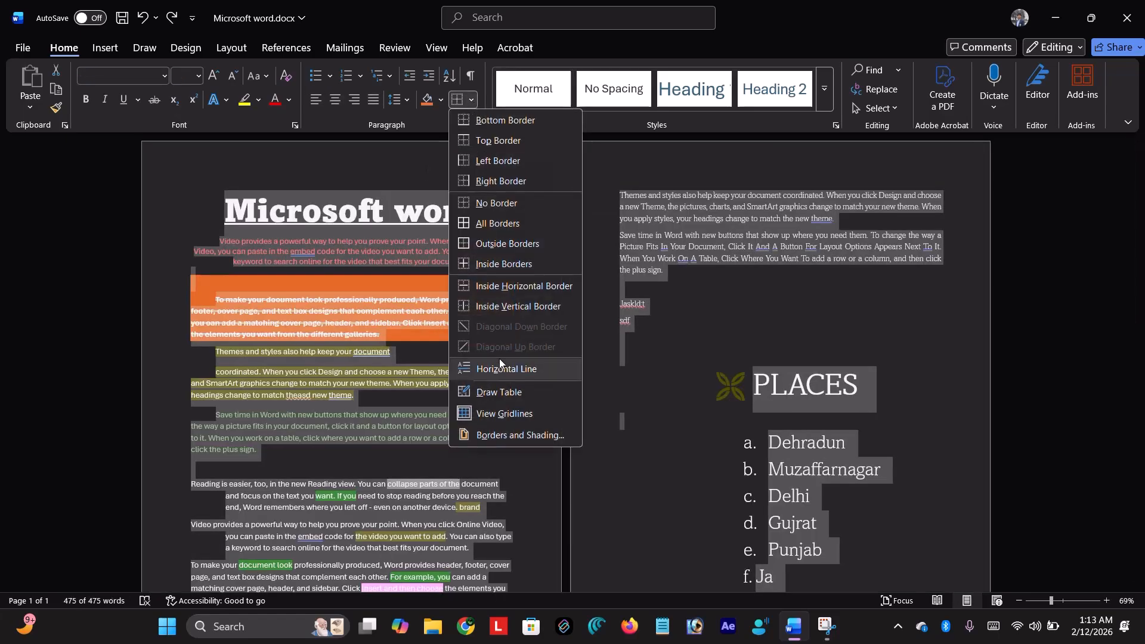
click(669, 349)
- Insert a horizontal line below the Jaskld;t line and type GDFG after 'sdf'
click(666, 307)
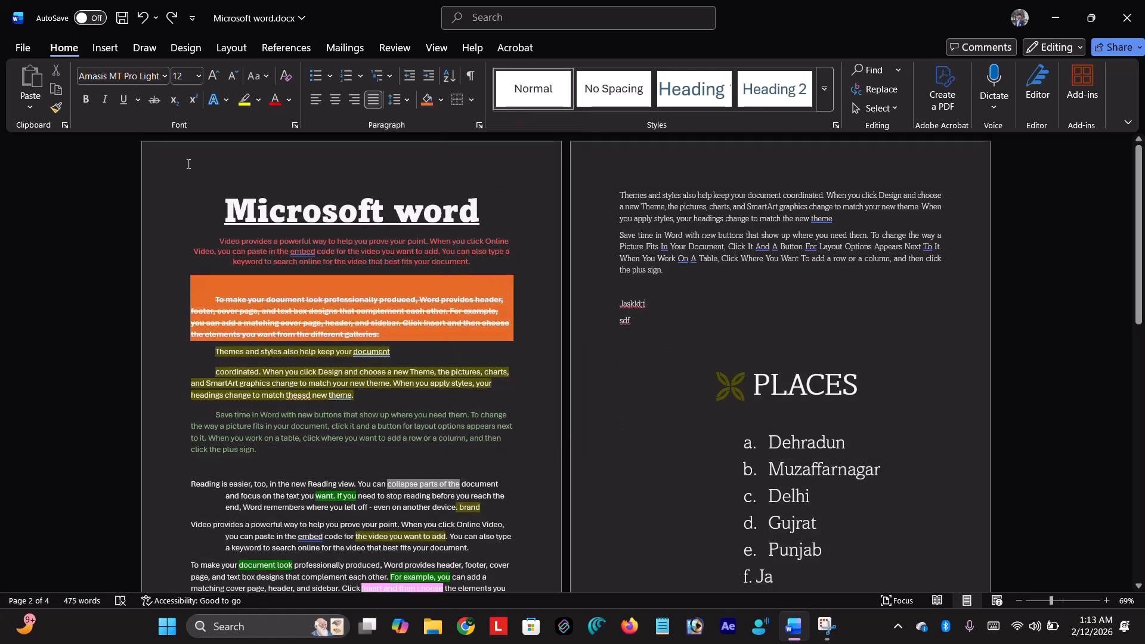
click(472, 100)
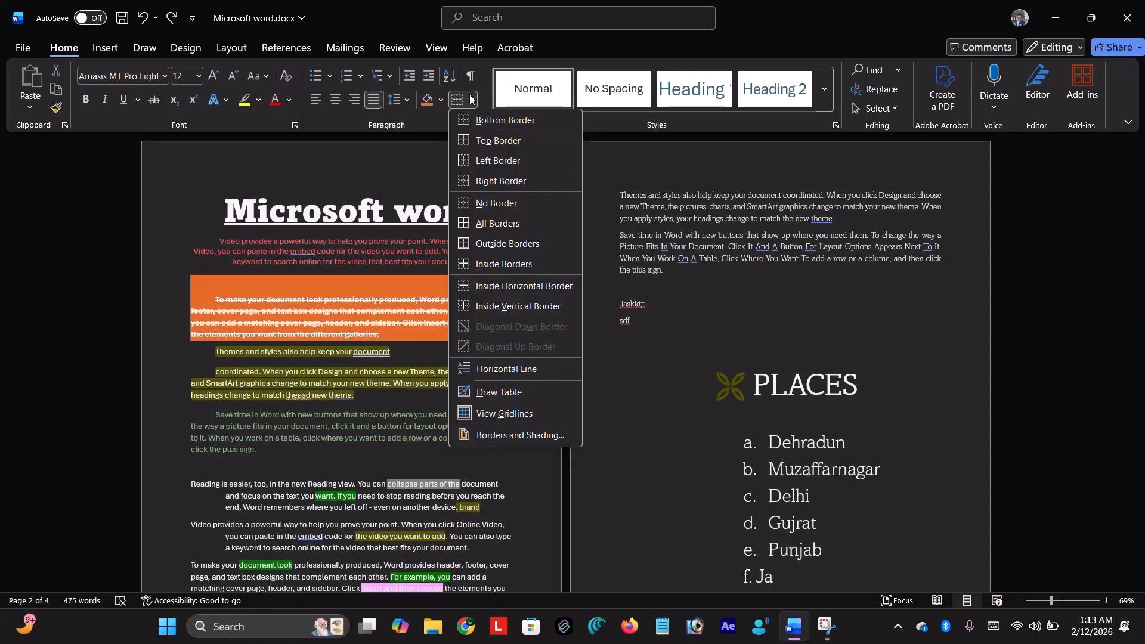
click(524, 366)
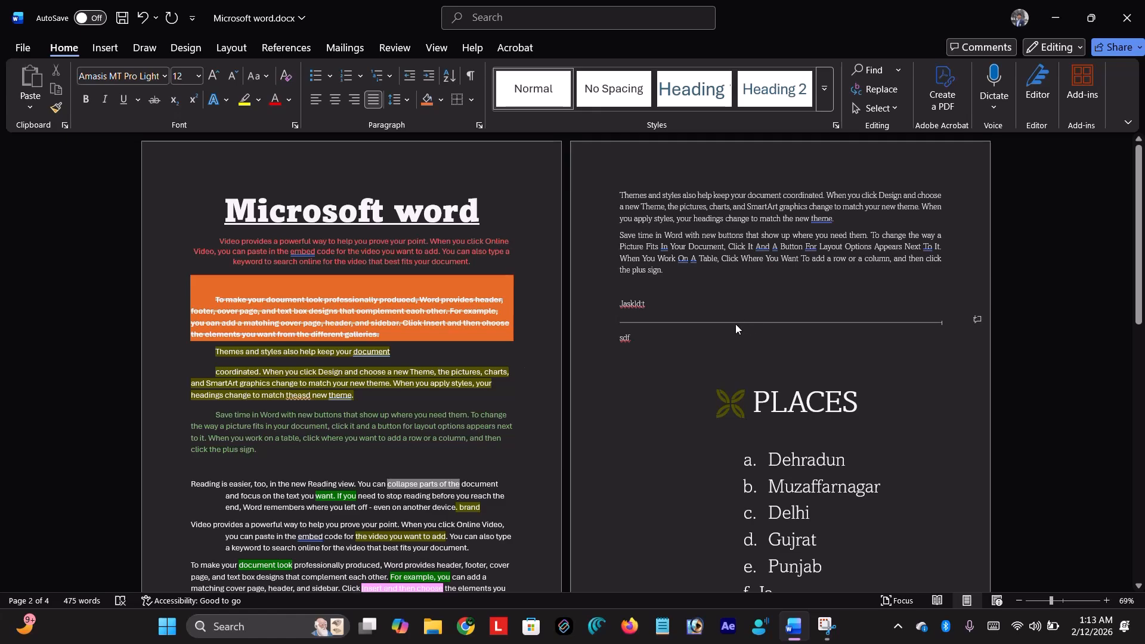
click(750, 338)
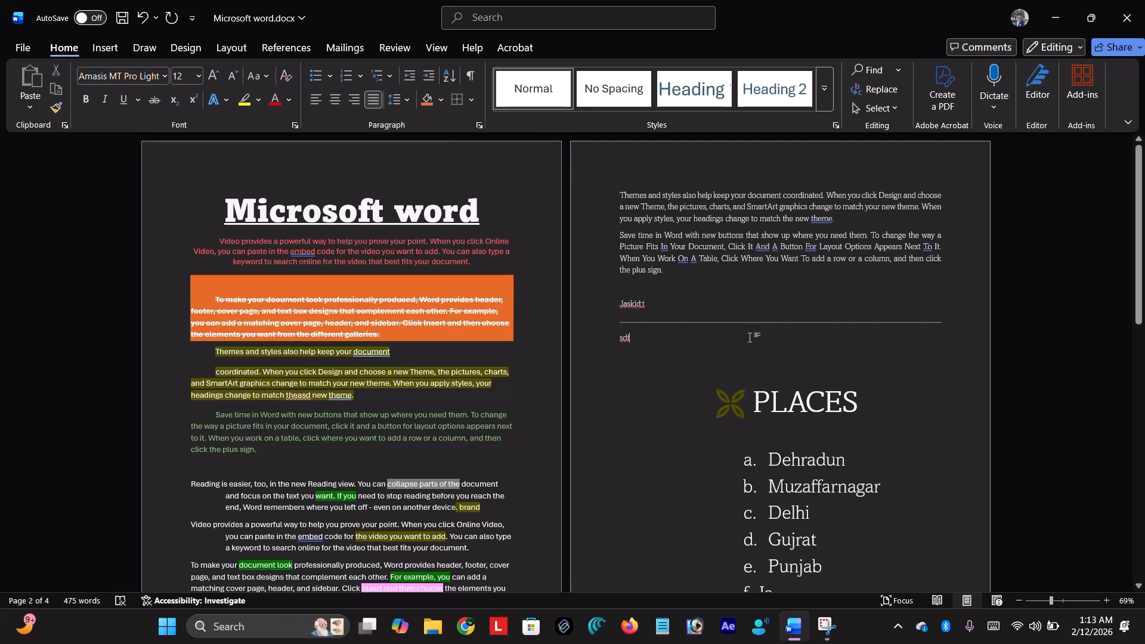
text(GDFG)
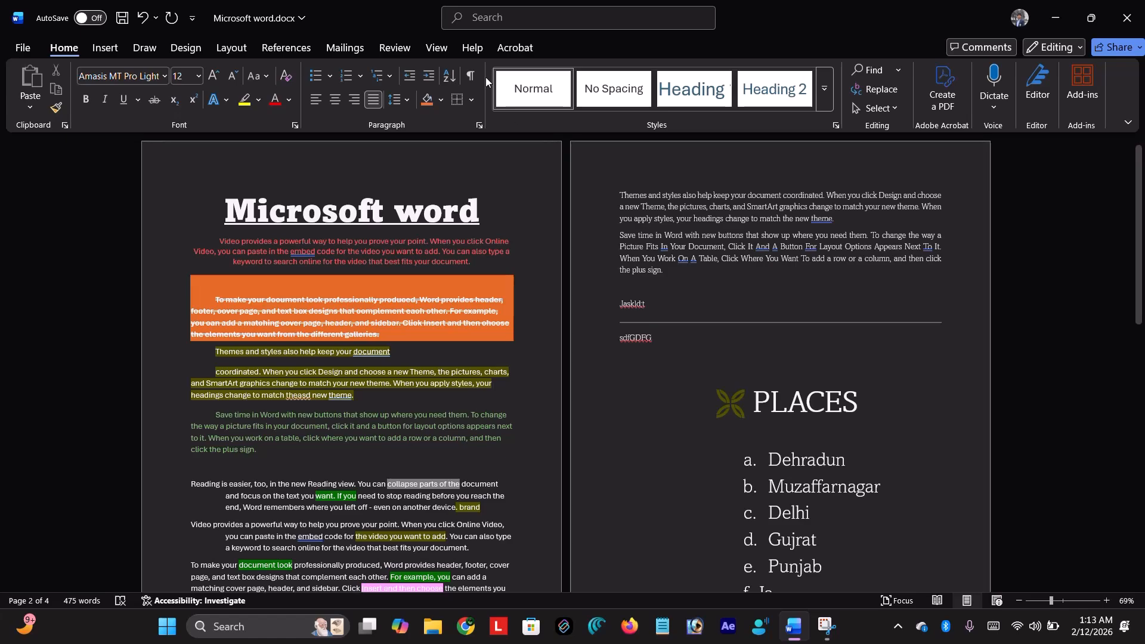
click(476, 96)
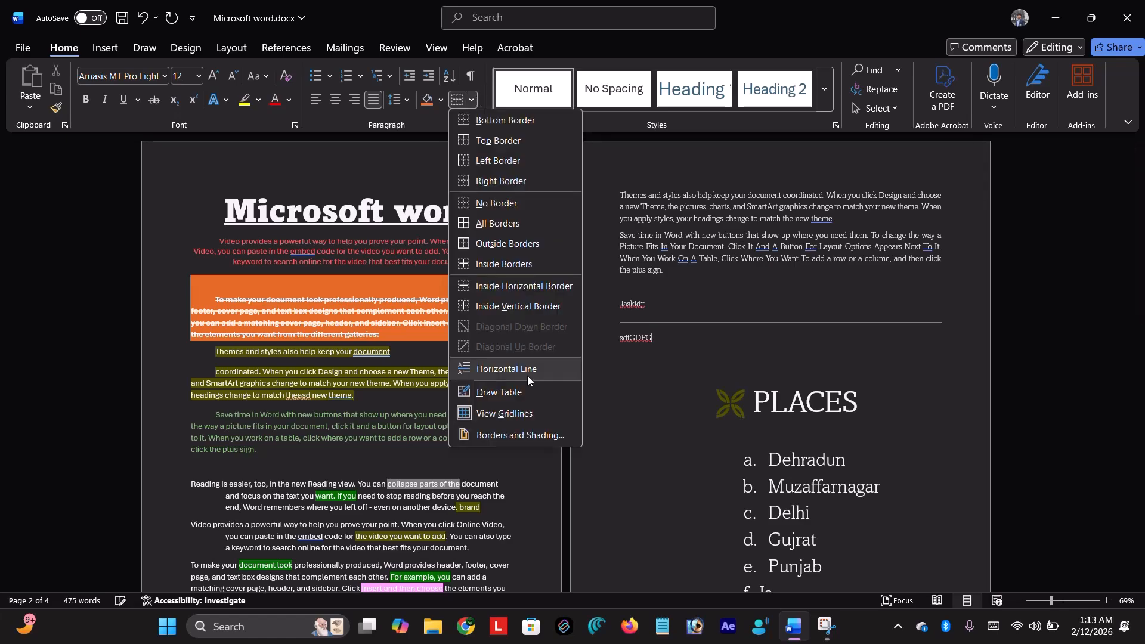
- Hand-draw a table beside the Jaskld;t line, plus a tiny extra one, and type SDFLJFDLF inside
click(530, 391)
mouse_move(692, 292)
mouse_down()
mouse_move(709, 338)
mouse_move(869, 369)
mouse_up()
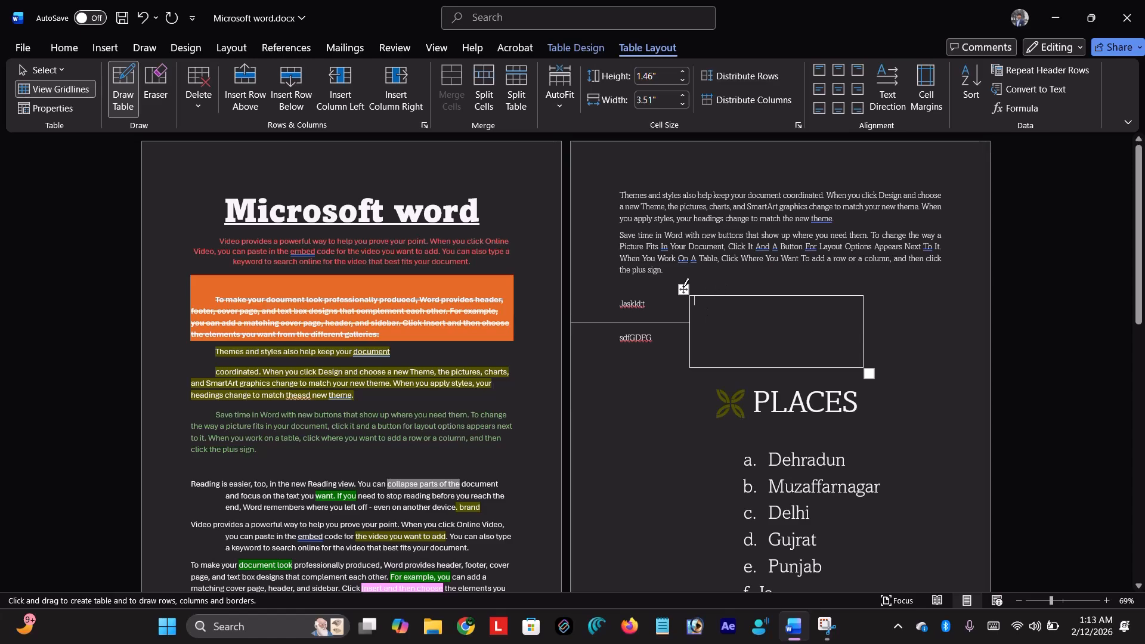
drag(686, 287, 684, 279)
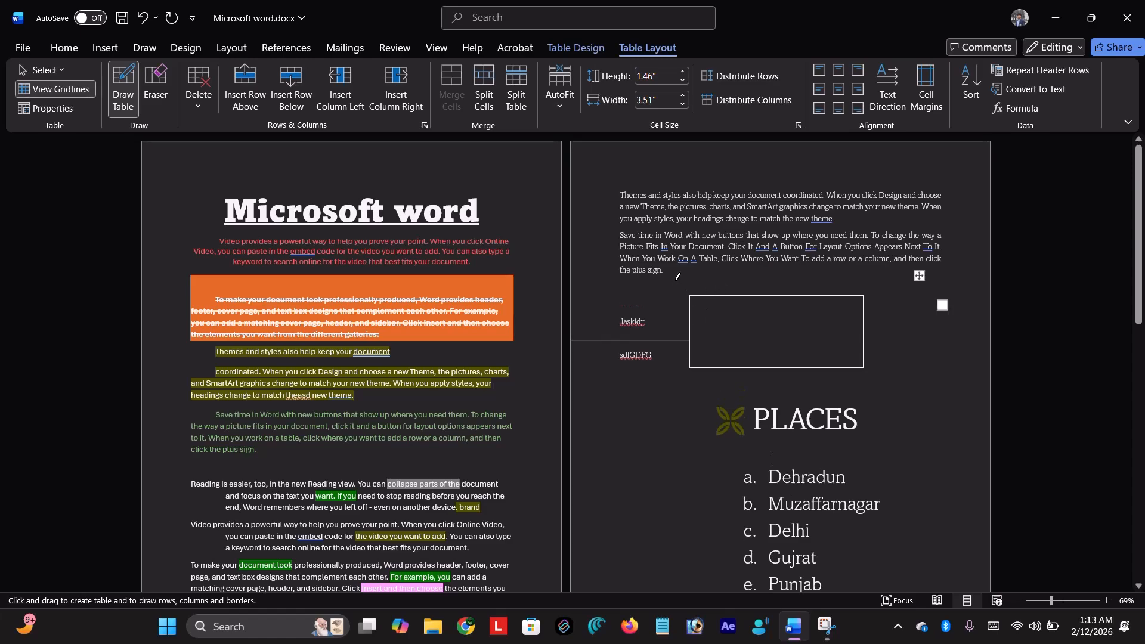
click(723, 305)
text(SDFLJFDLF)
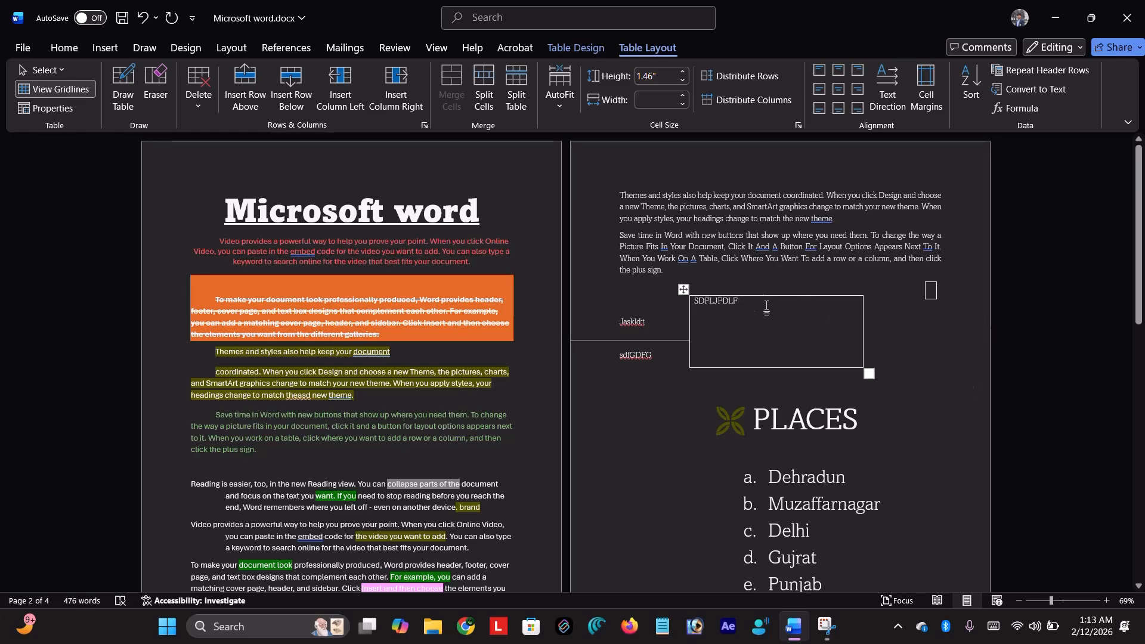
- Give the SDFLJFDLF table a fine dashed ½ pt Box border in Borders and Shading
click(51, 49)
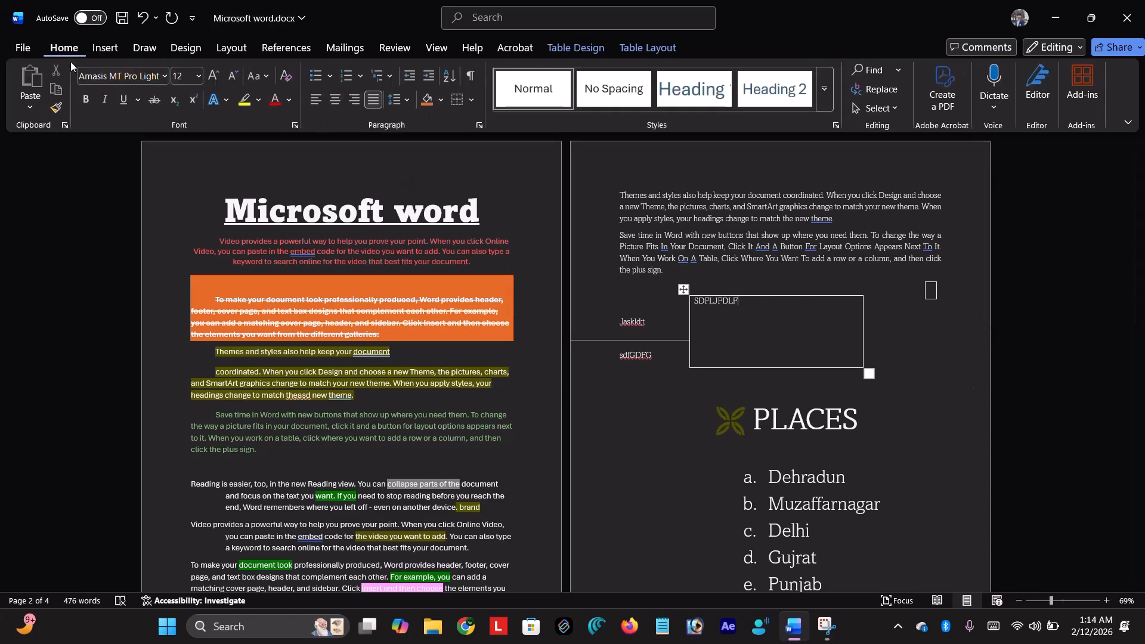
click(471, 99)
click(506, 436)
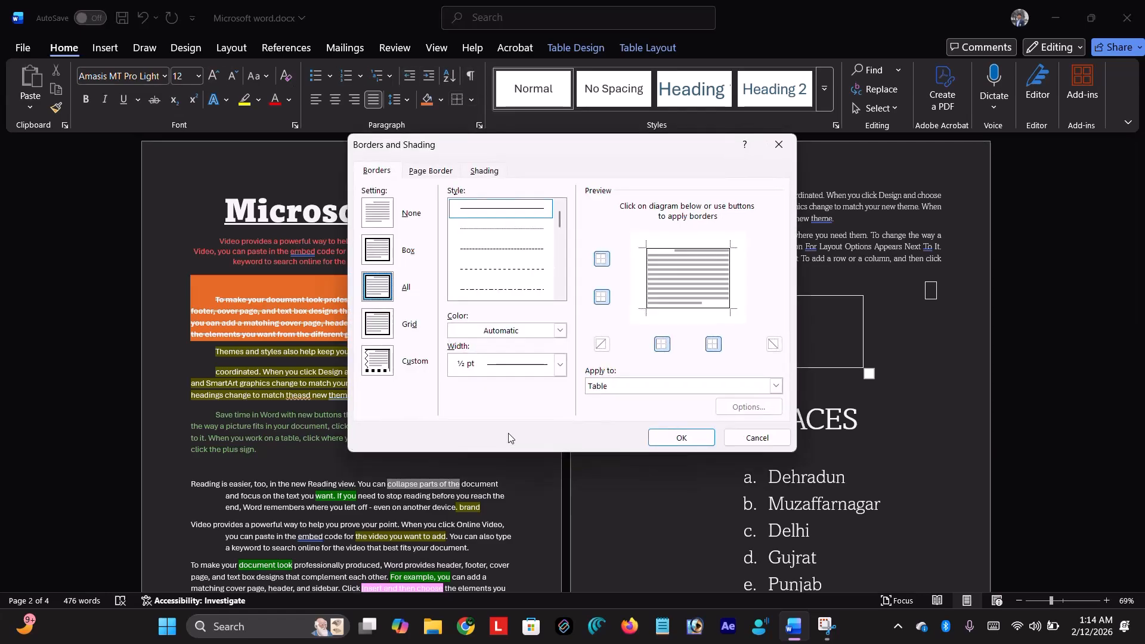
click(526, 229)
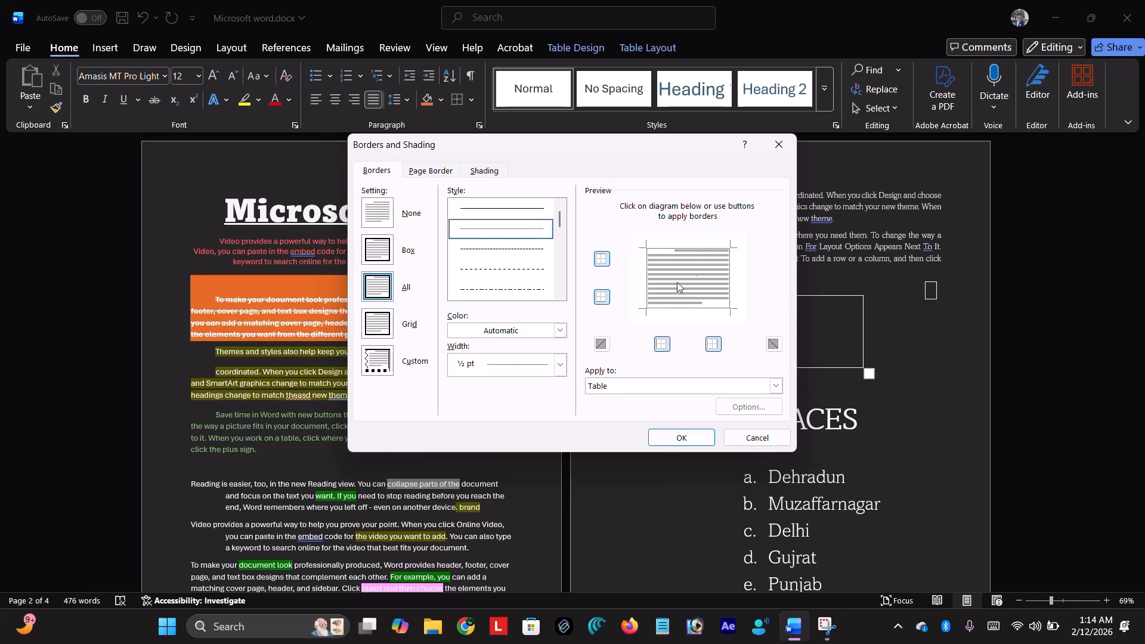
click(511, 250)
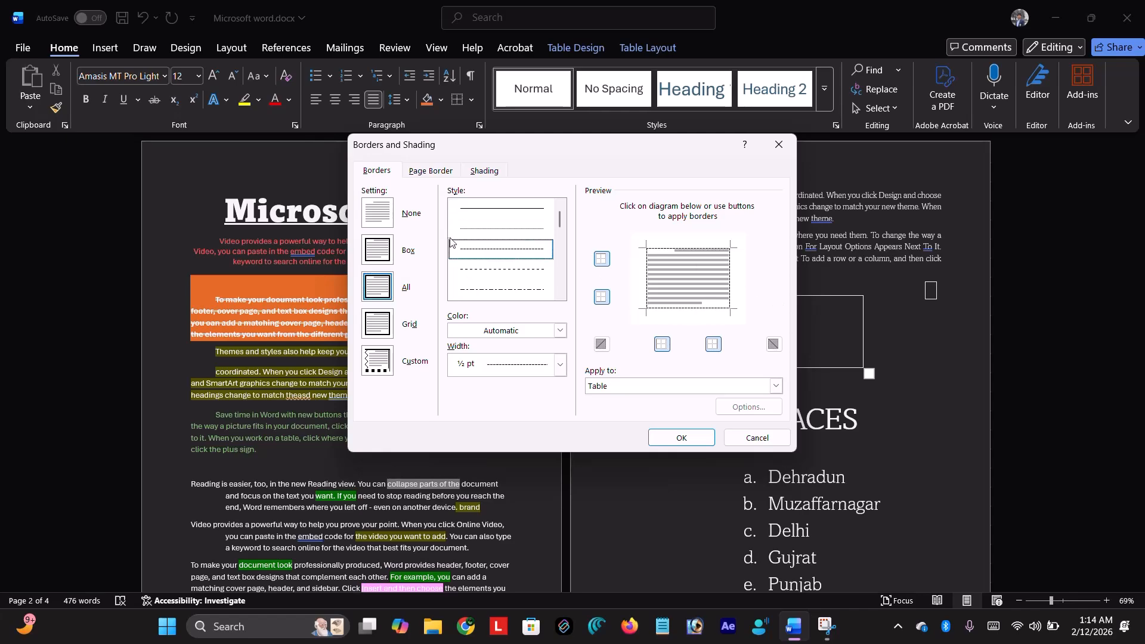
click(379, 255)
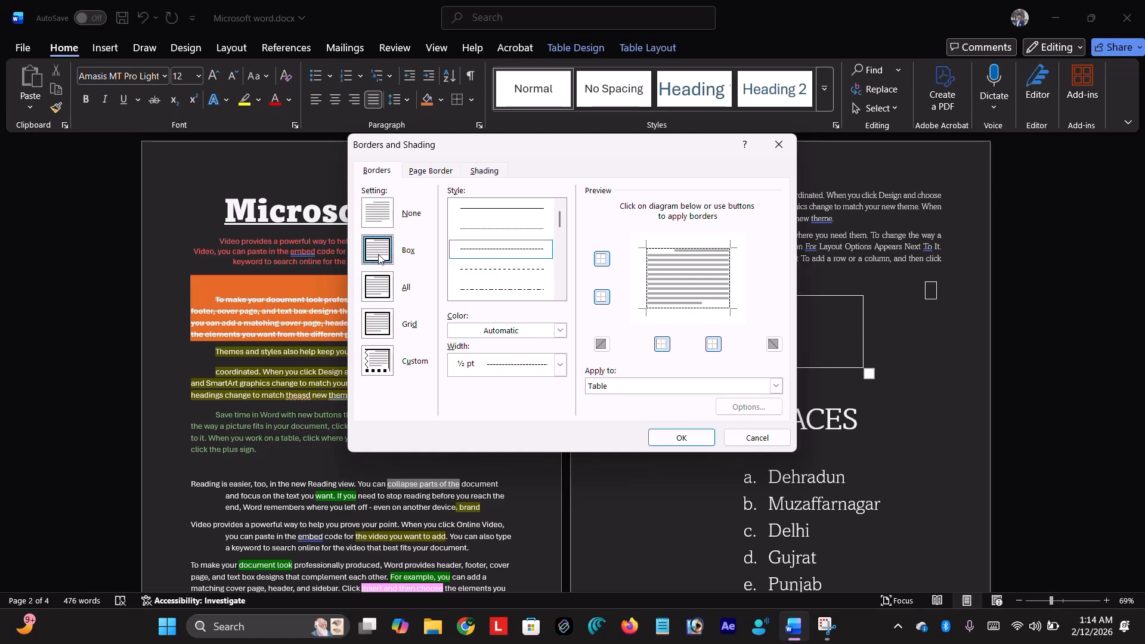
click(512, 248)
click(695, 437)
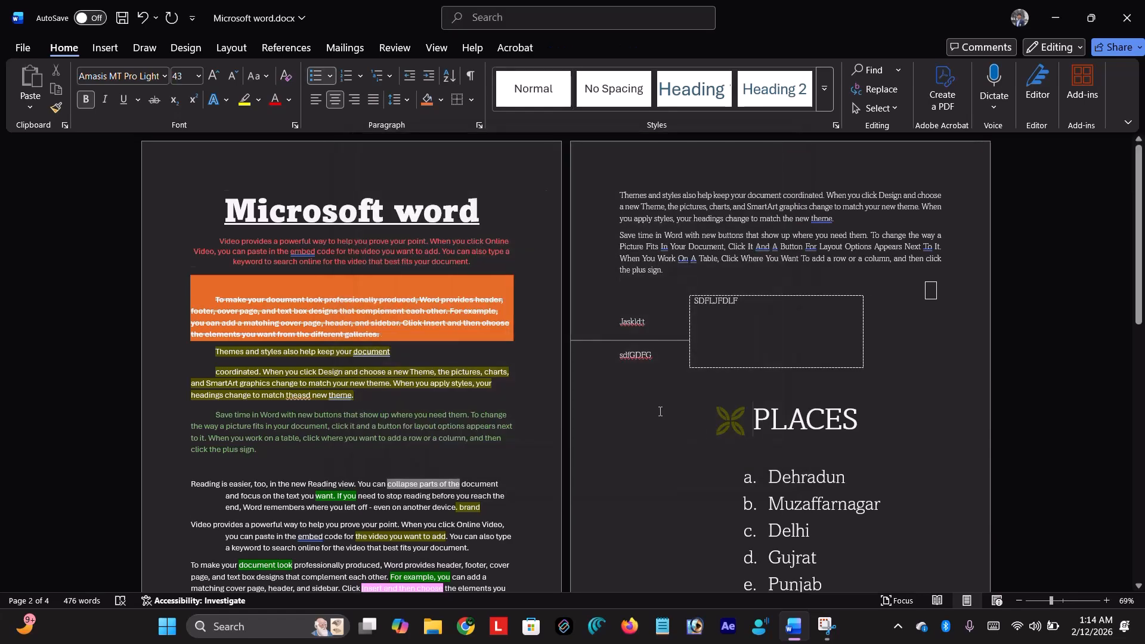
- Select all and apply a dashed ½ pt Box border to every paragraph
key(ctrl+a)
click(472, 100)
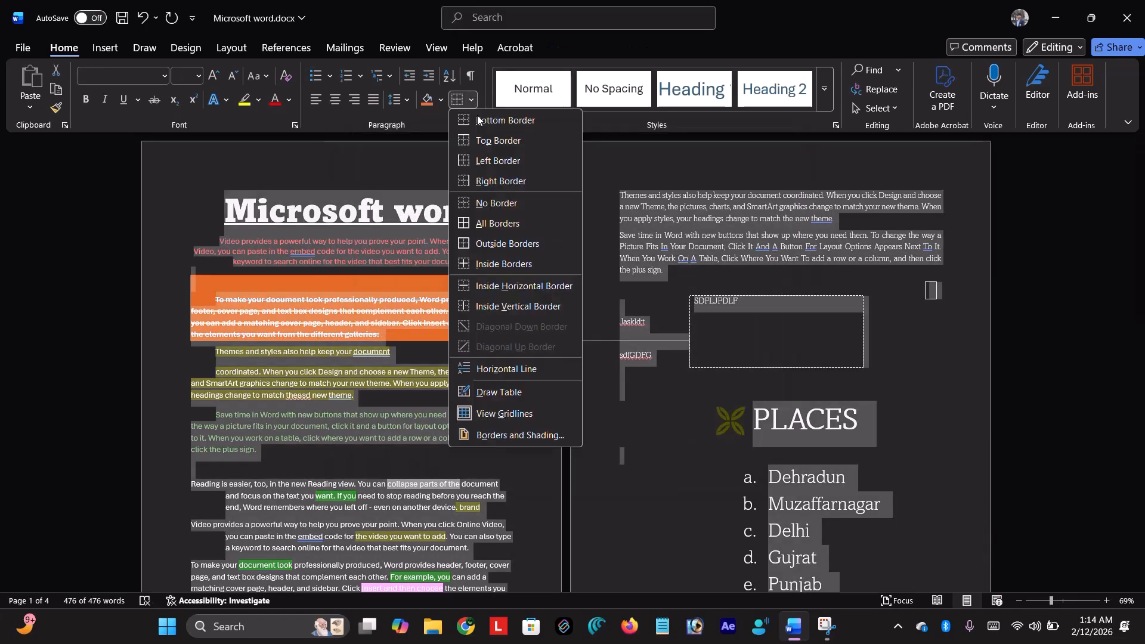
click(542, 437)
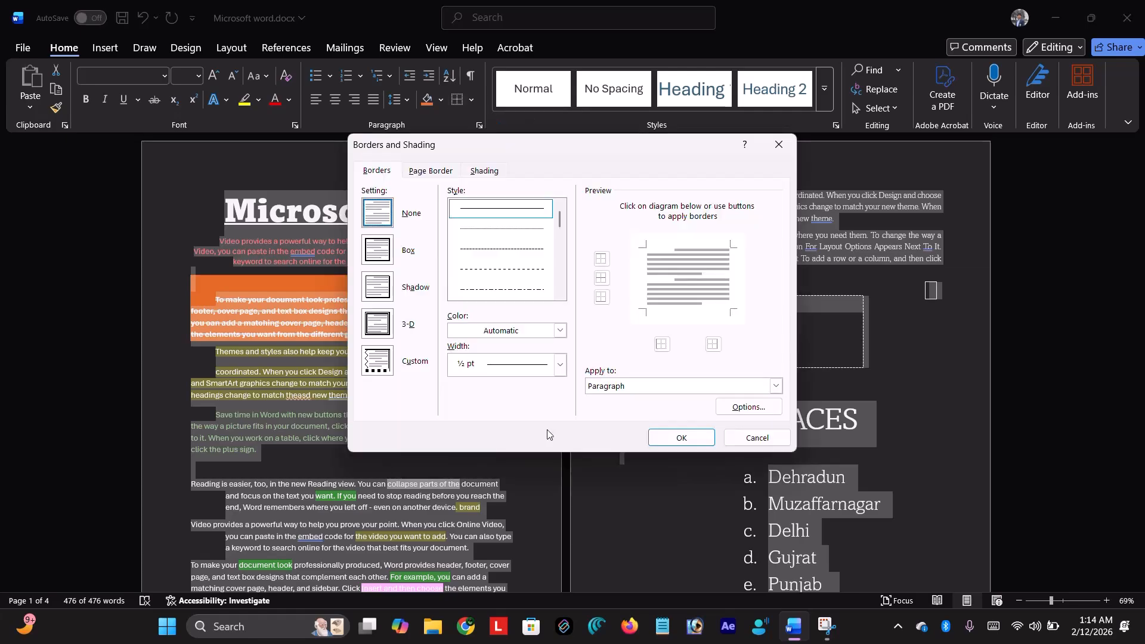
click(394, 250)
click(506, 245)
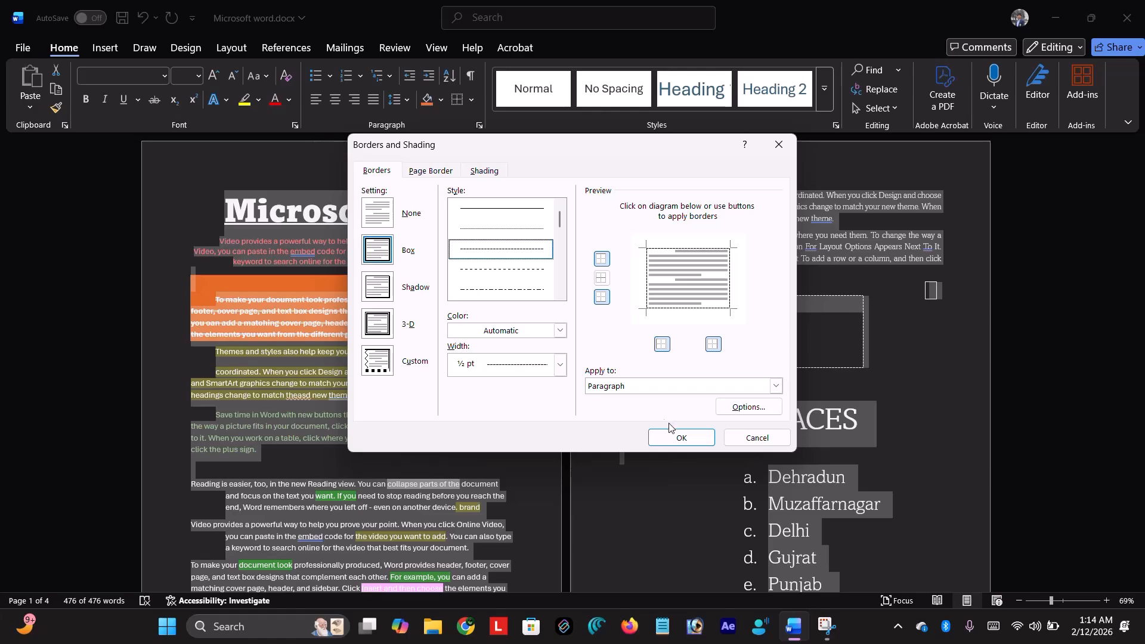
click(681, 438)
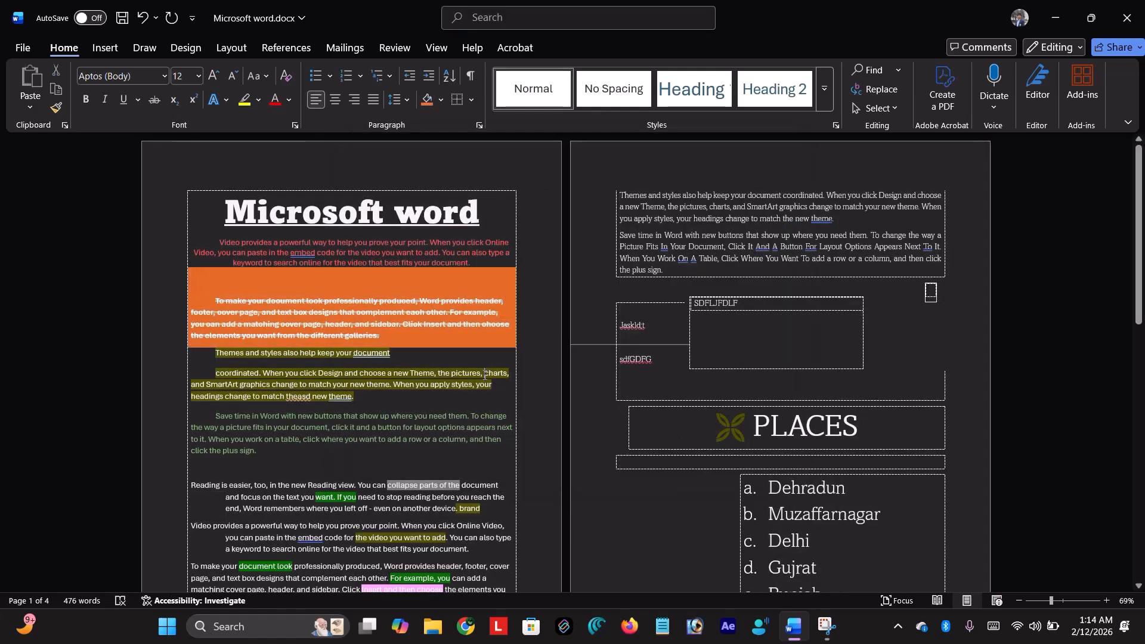
scroll(889, 305, down, 2)
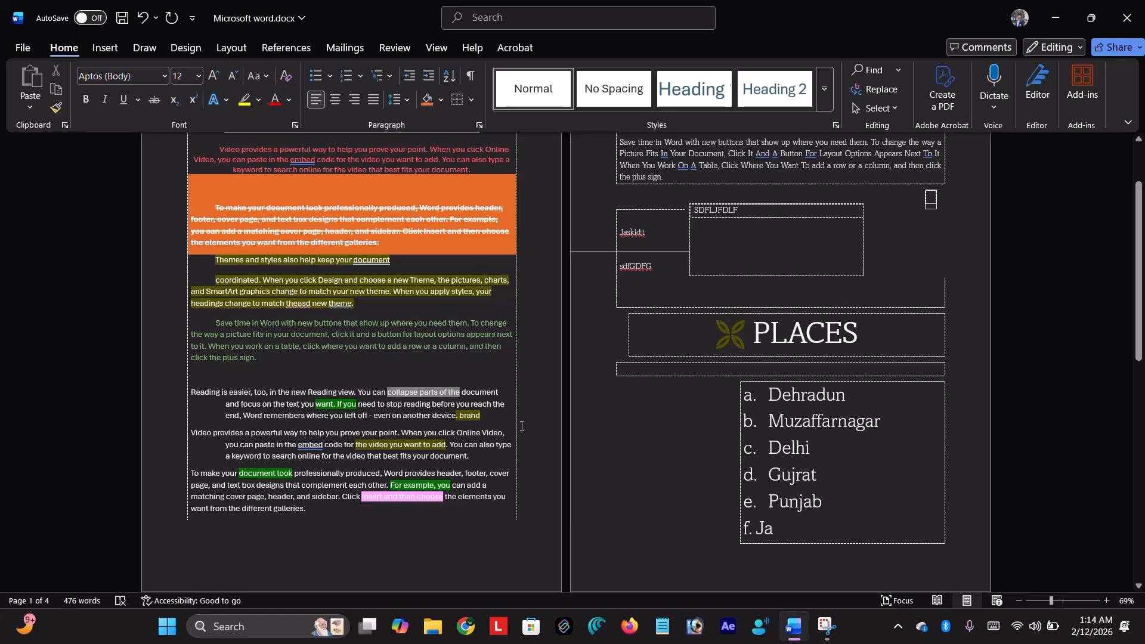
scroll(521, 426, up, 2)
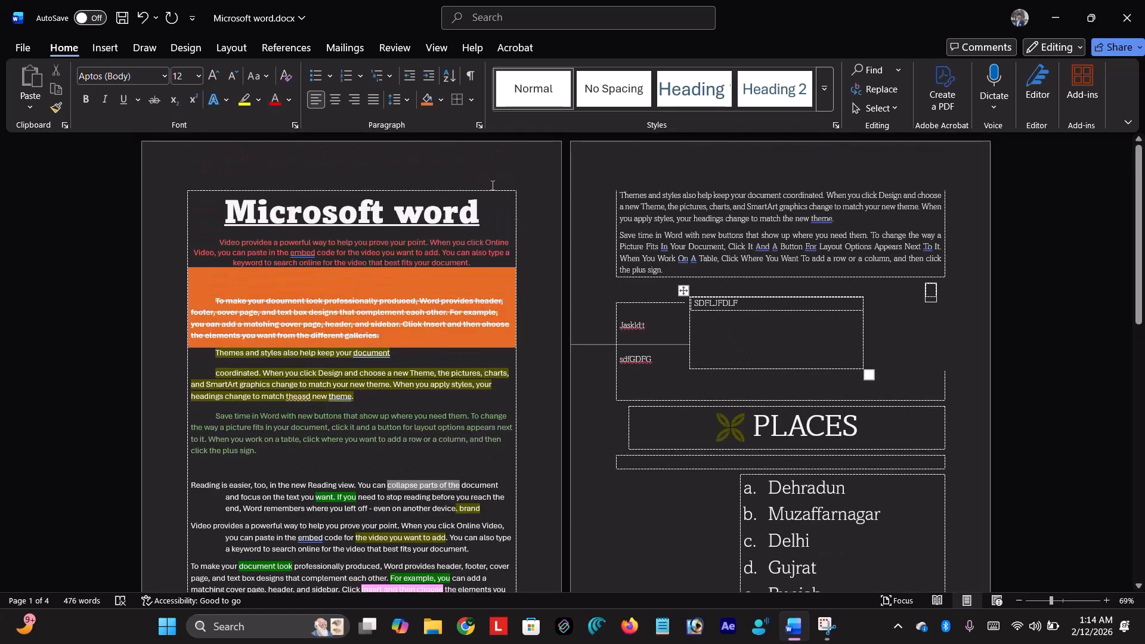
- Try the Shadow, 3-D and Custom border settings, keeping them applied to paragraphs
click(472, 99)
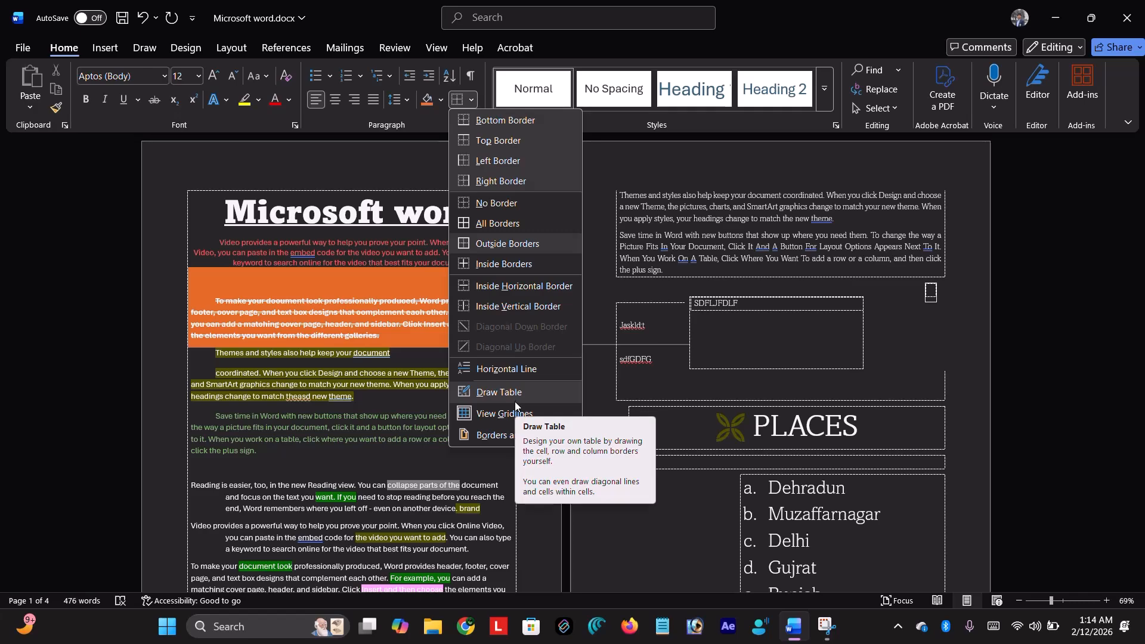
click(486, 438)
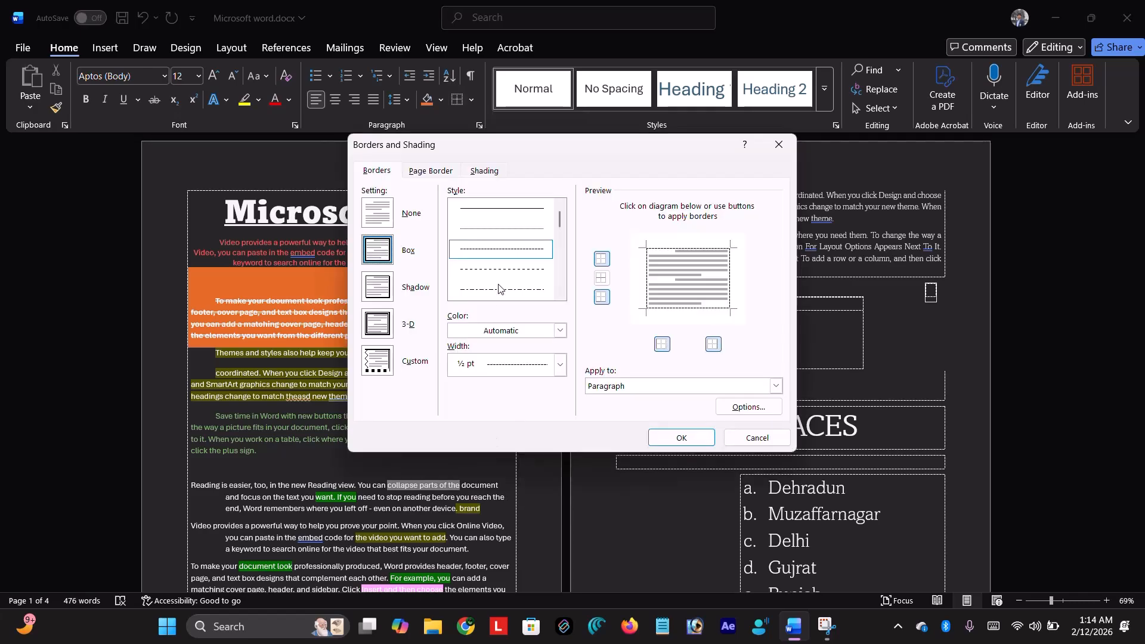
click(379, 289)
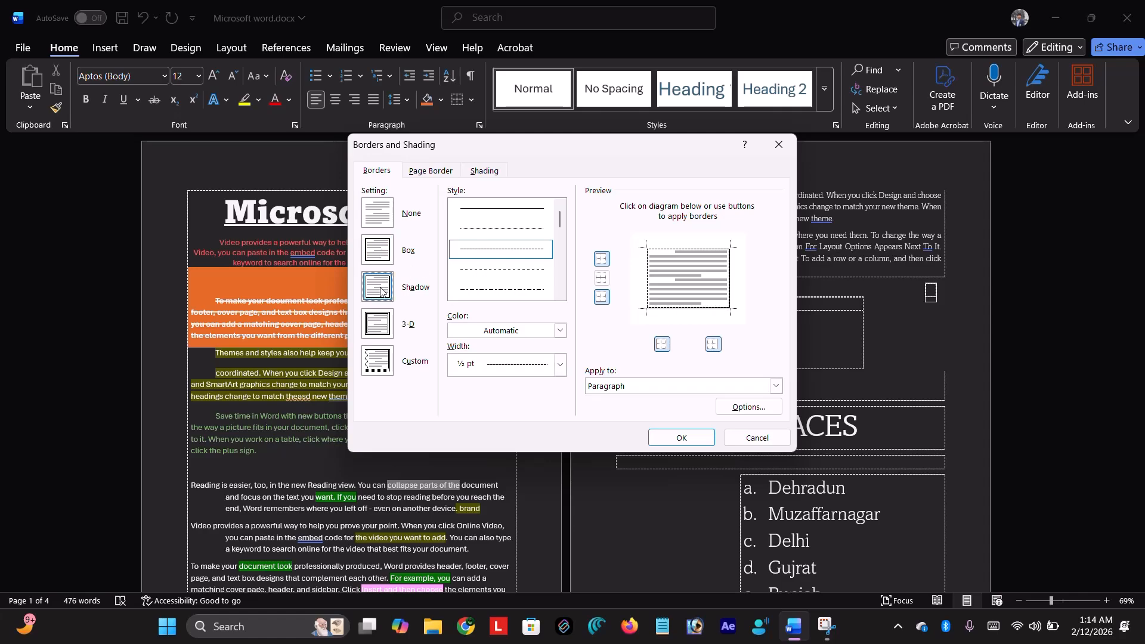
click(379, 333)
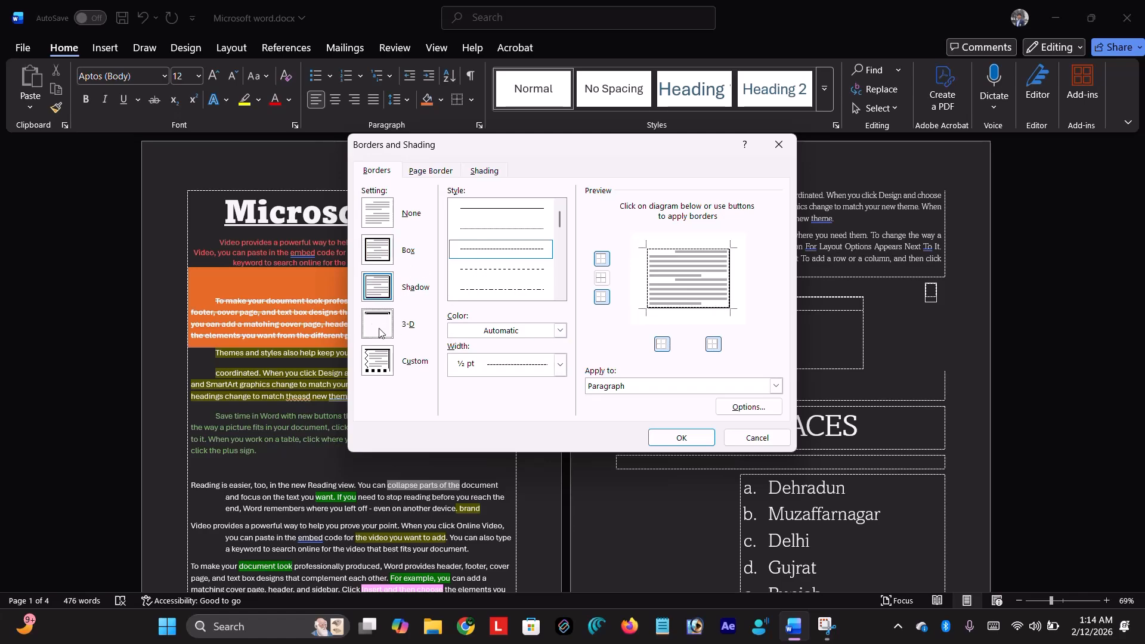
click(384, 369)
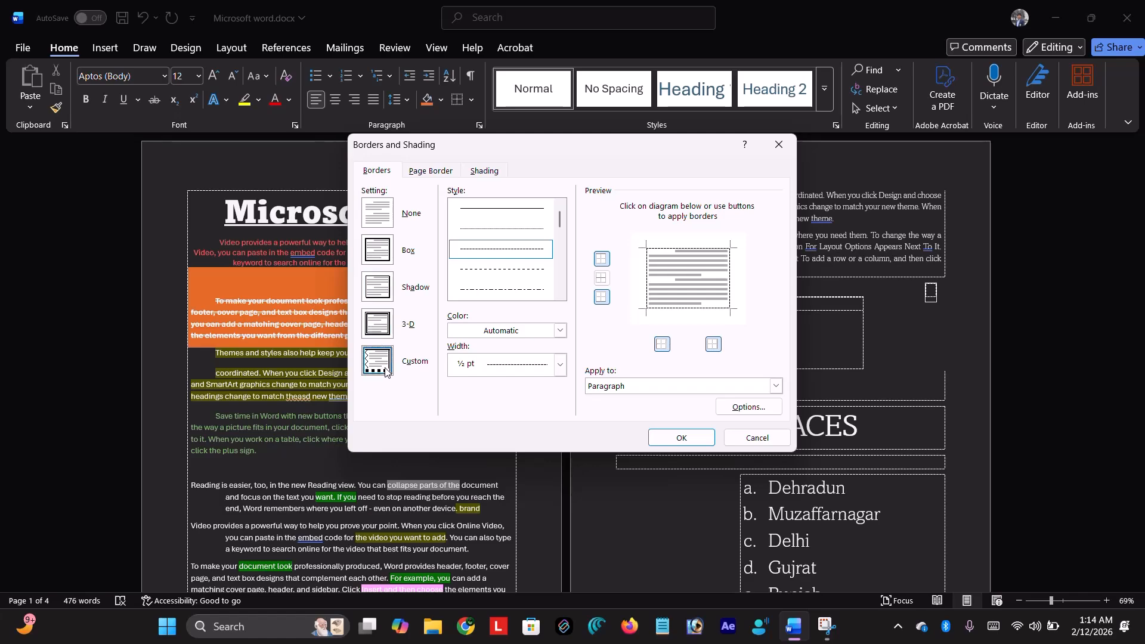
click(629, 386)
click(629, 385)
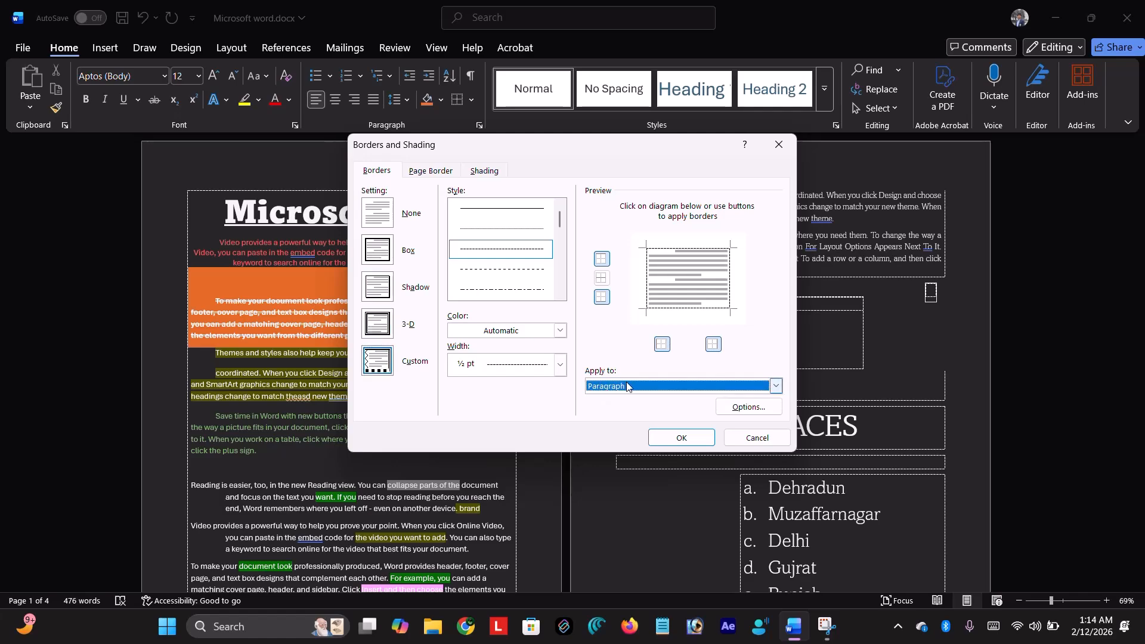
- Set a dashed Box page border, choosing a dark teal shading fill along the way
click(439, 173)
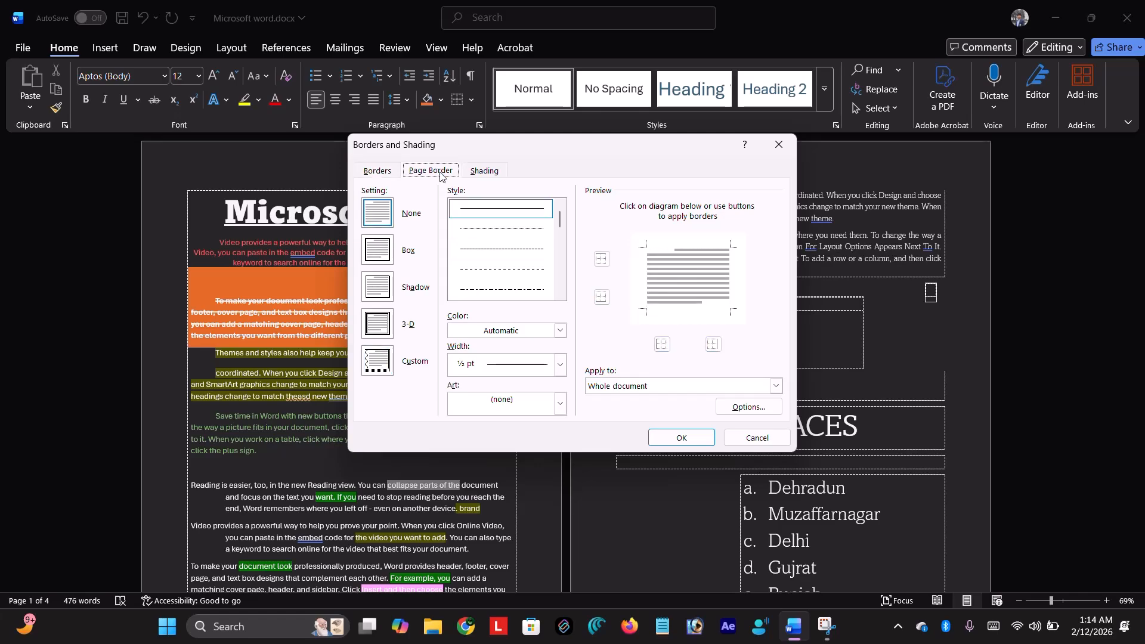
click(380, 250)
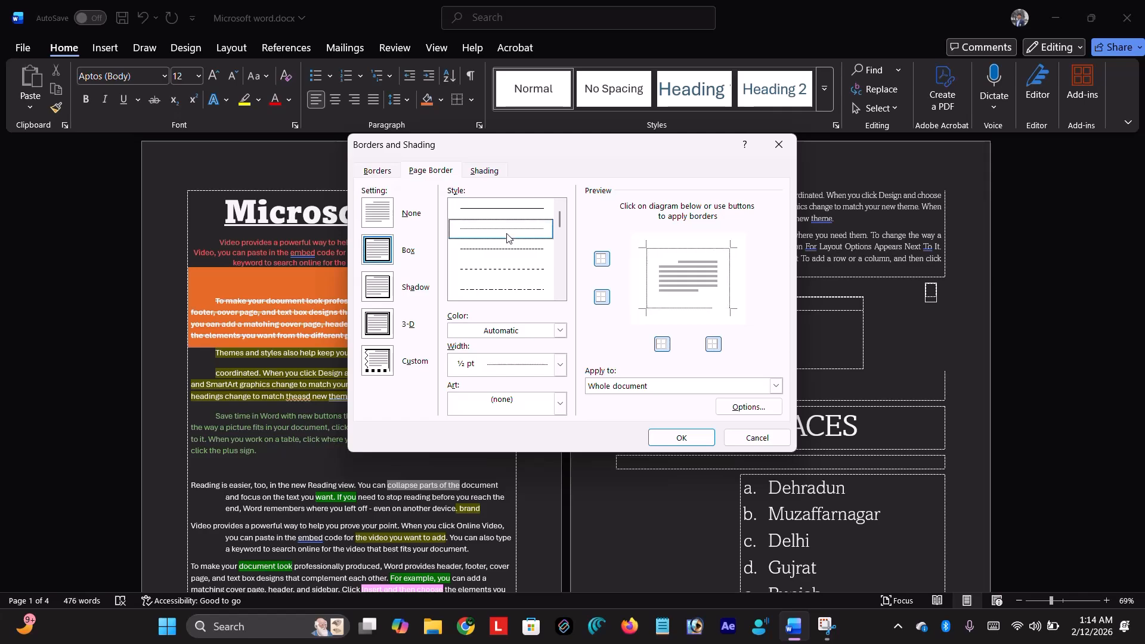
click(474, 171)
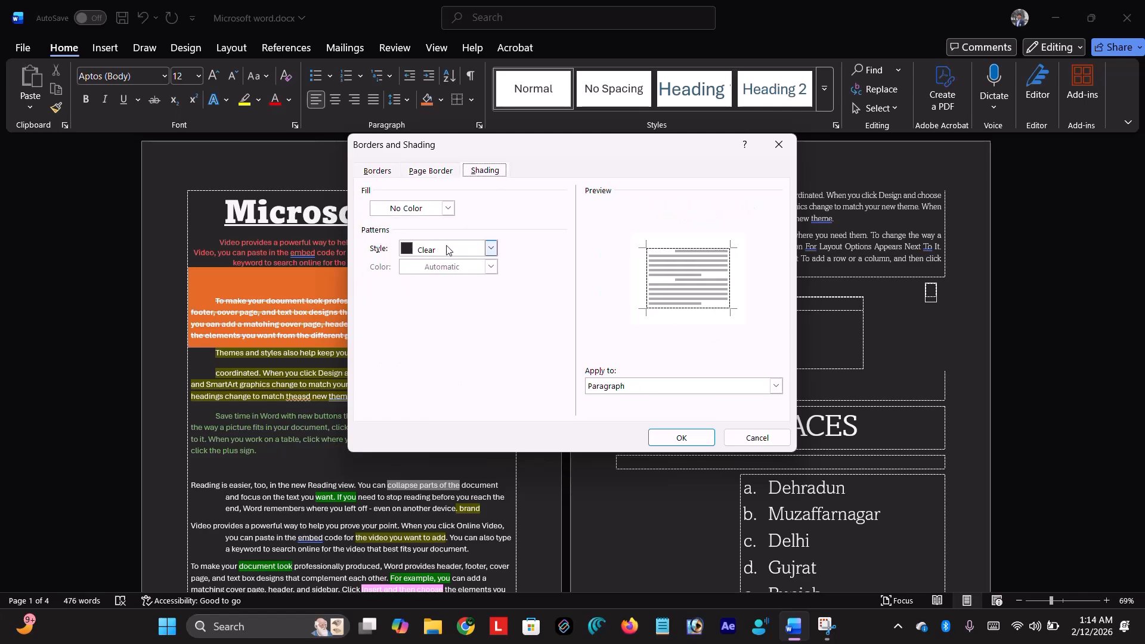
click(430, 171)
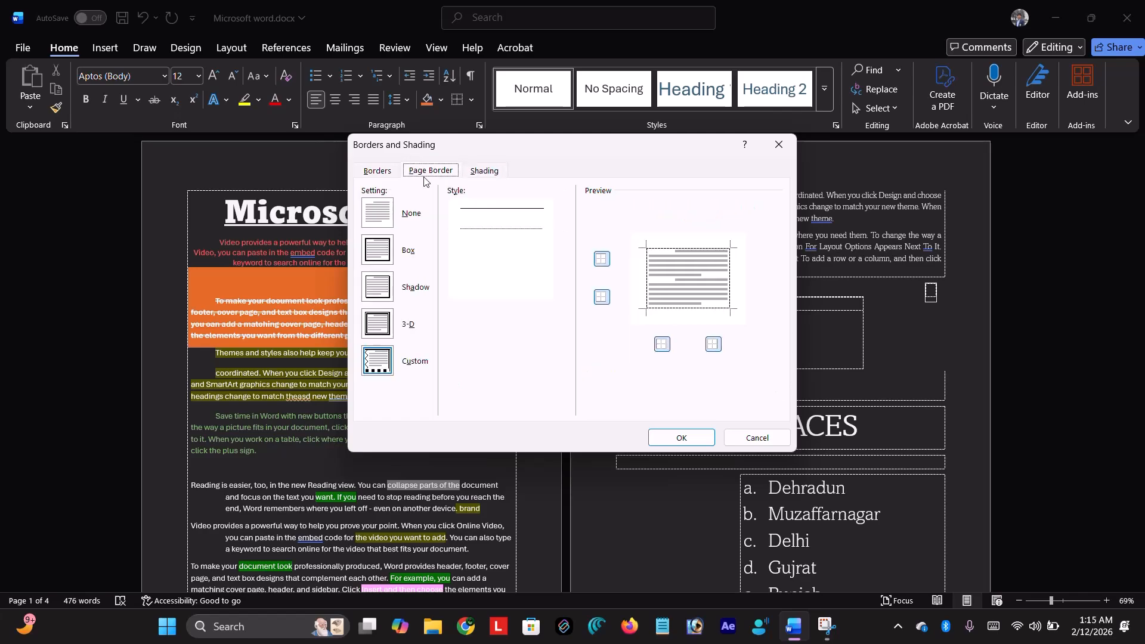
click(482, 173)
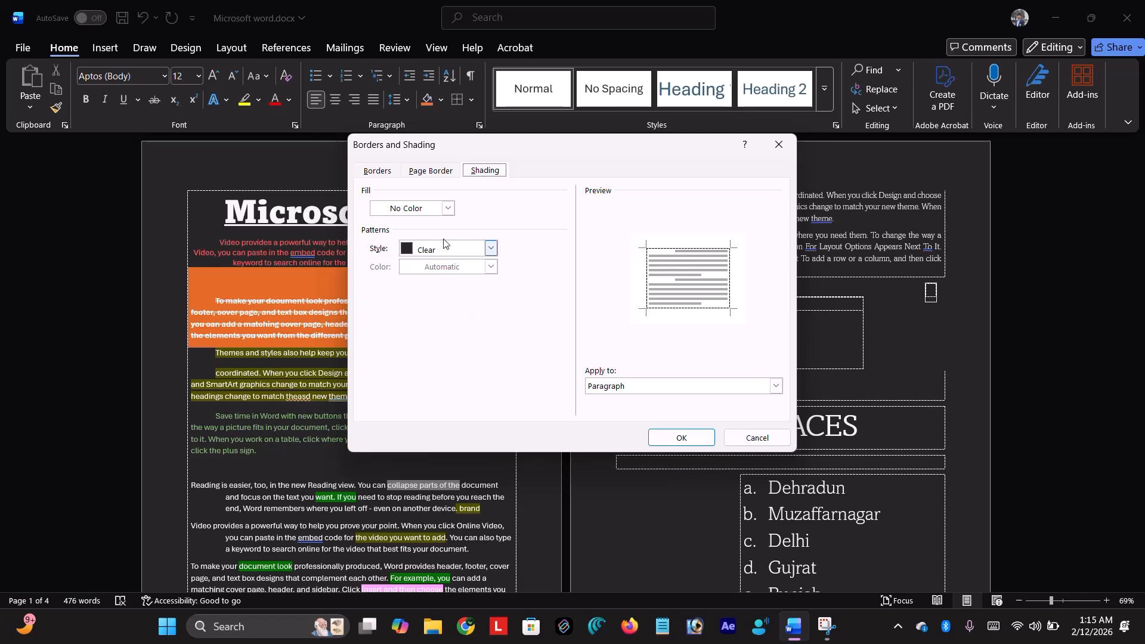
click(429, 210)
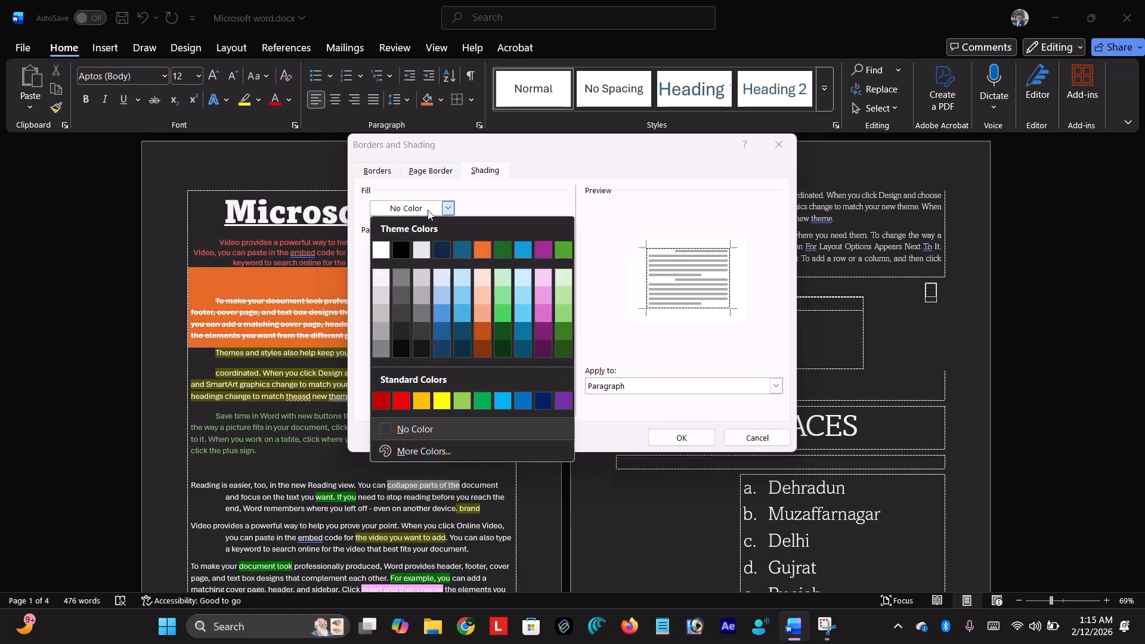
click(462, 251)
click(453, 171)
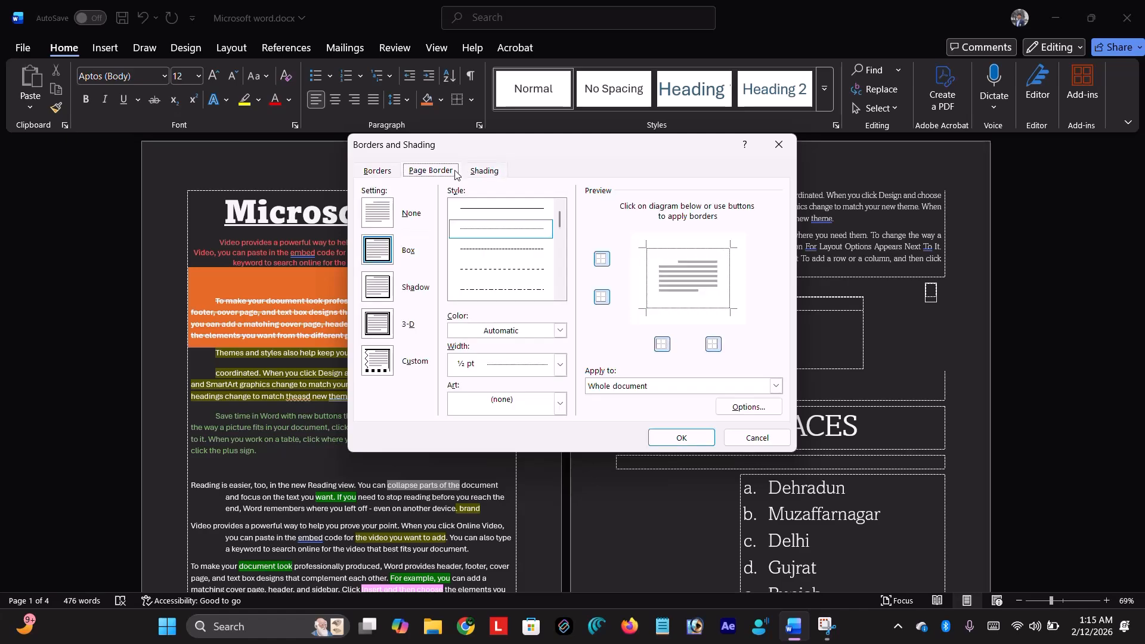
click(511, 249)
click(681, 442)
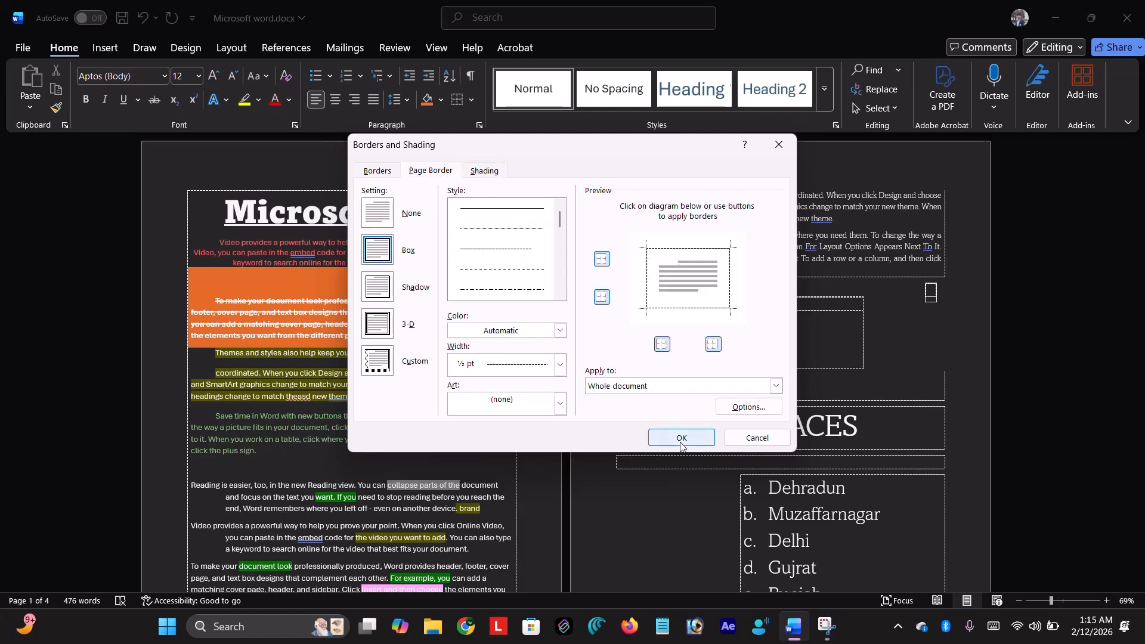
- Undo the dashed page and paragraph borders and turn on Show/Hide ¶ formatting marks
scroll(453, 363, down, 10)
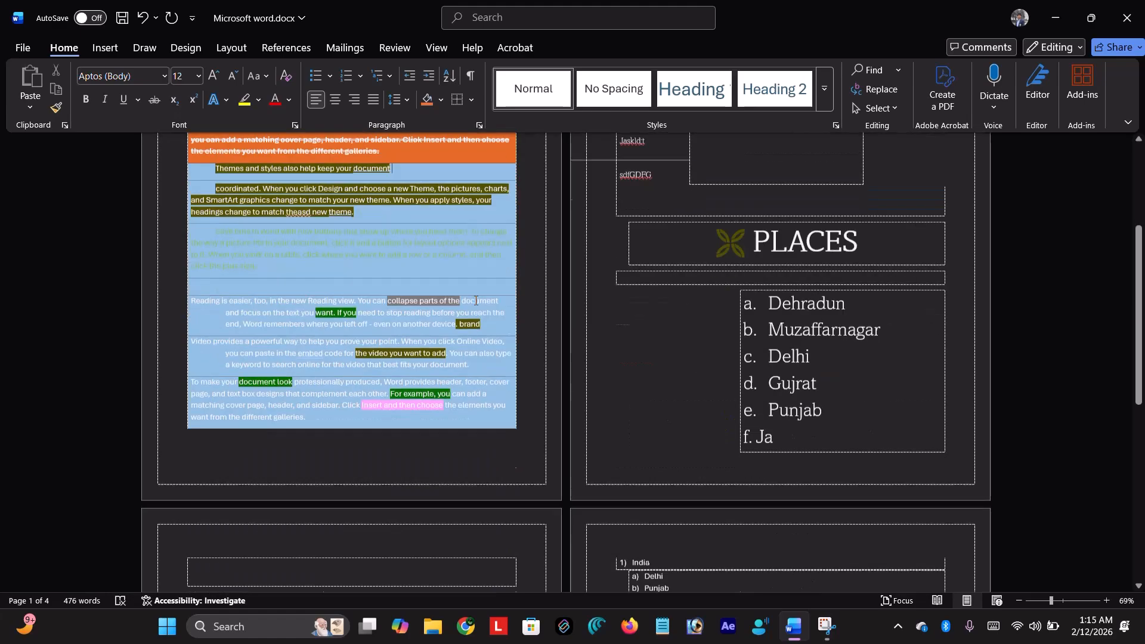
scroll(475, 300, up, 10)
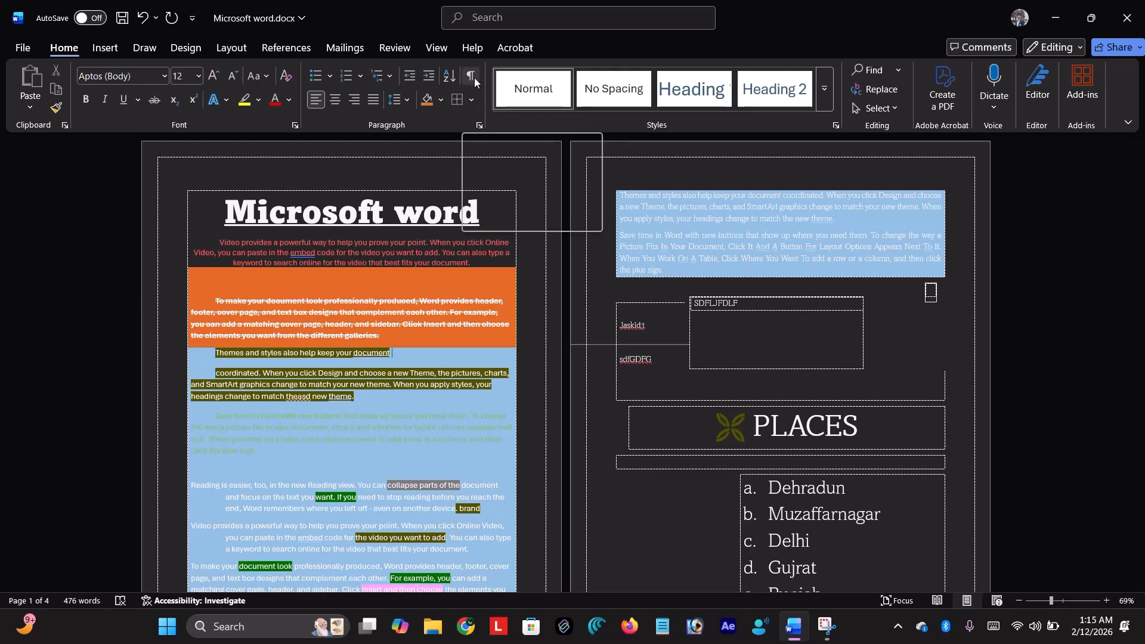
click(405, 274)
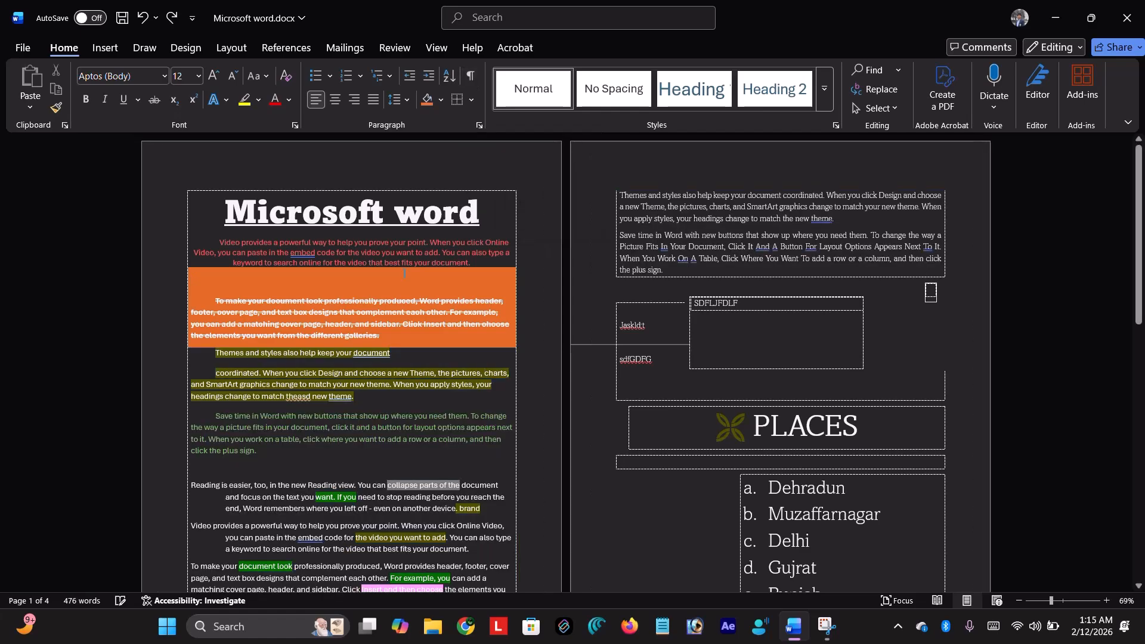
key(ctrl+z)
click(403, 273)
scroll(406, 273, down, 3)
scroll(408, 272, up, 1)
scroll(408, 272, up, 3)
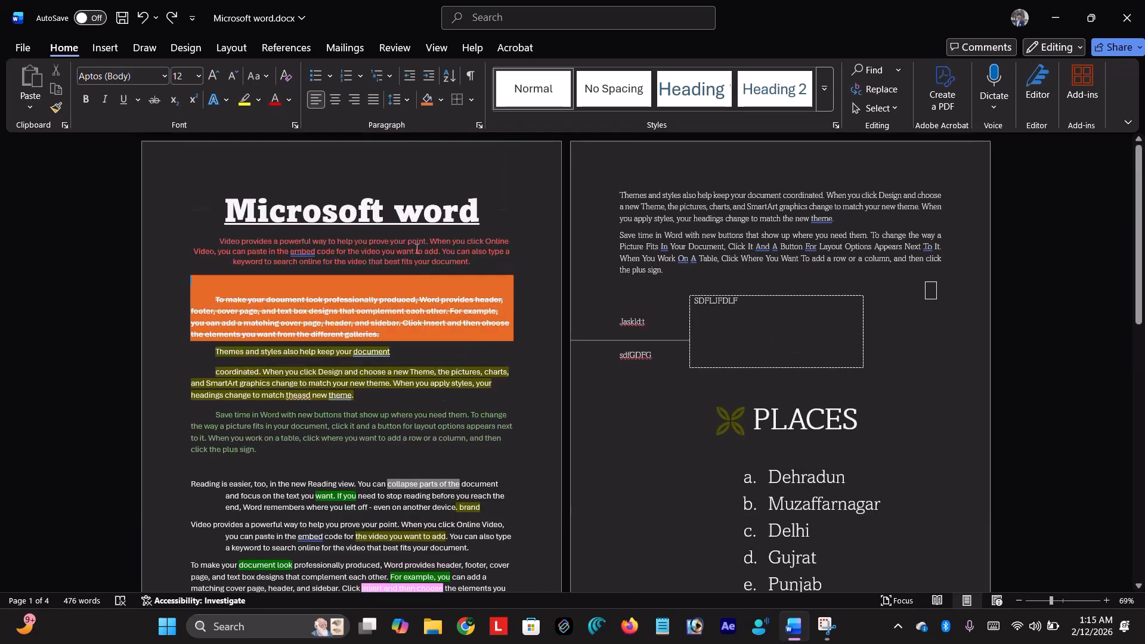
click(471, 76)
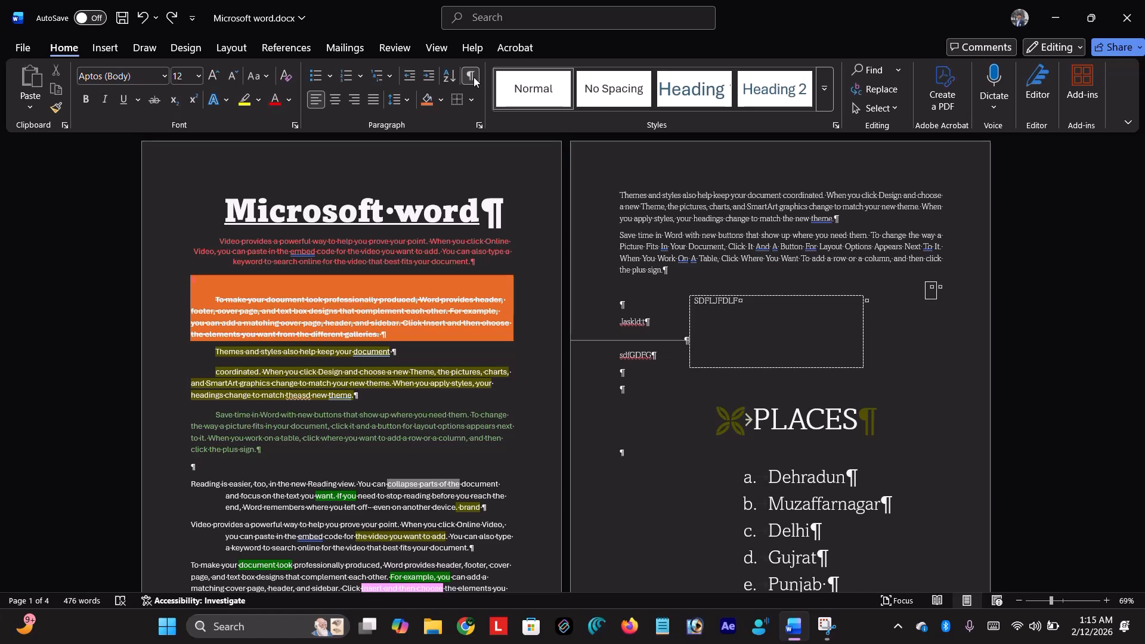
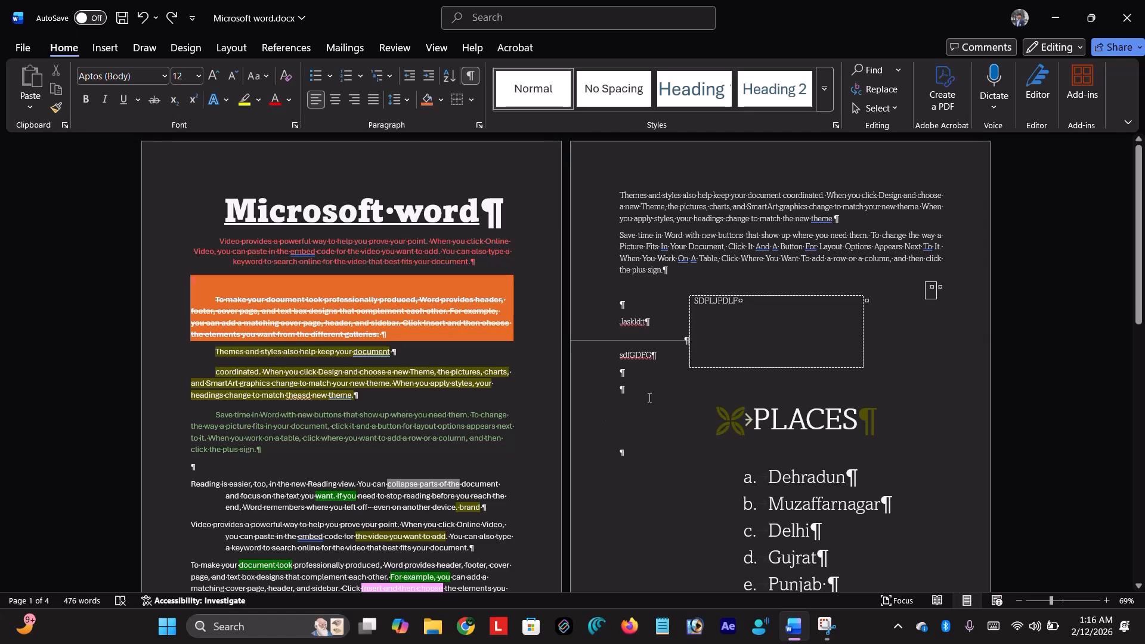
- Scroll through the document, then open the Navigation pane with Find
scroll(650, 397, down, 3)
scroll(335, 376, down, 4)
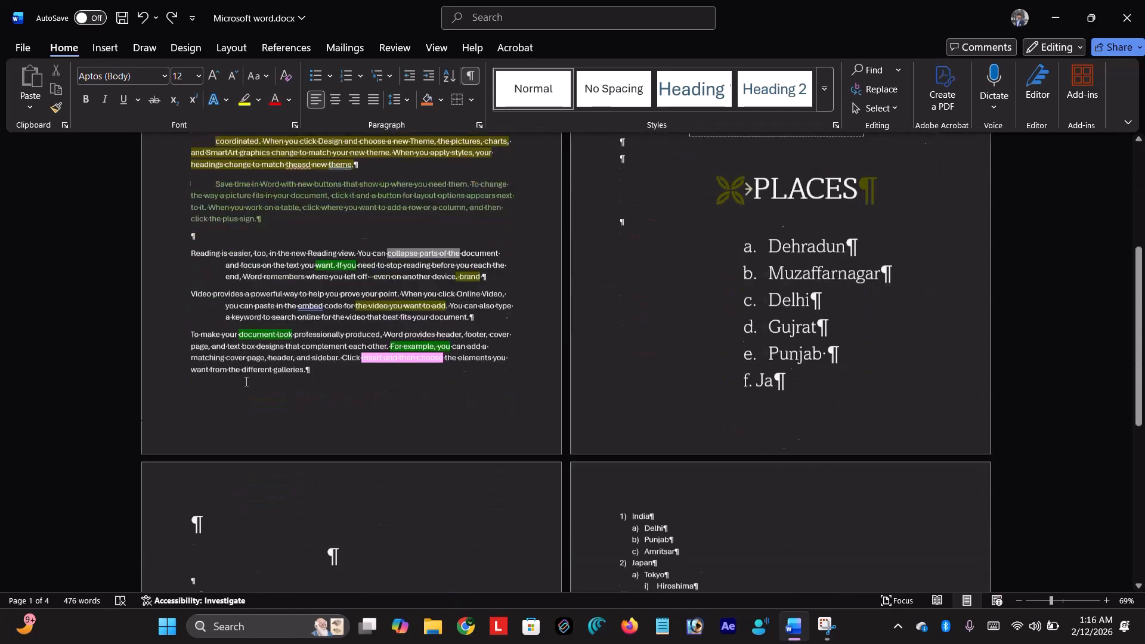
scroll(594, 475, up, 7)
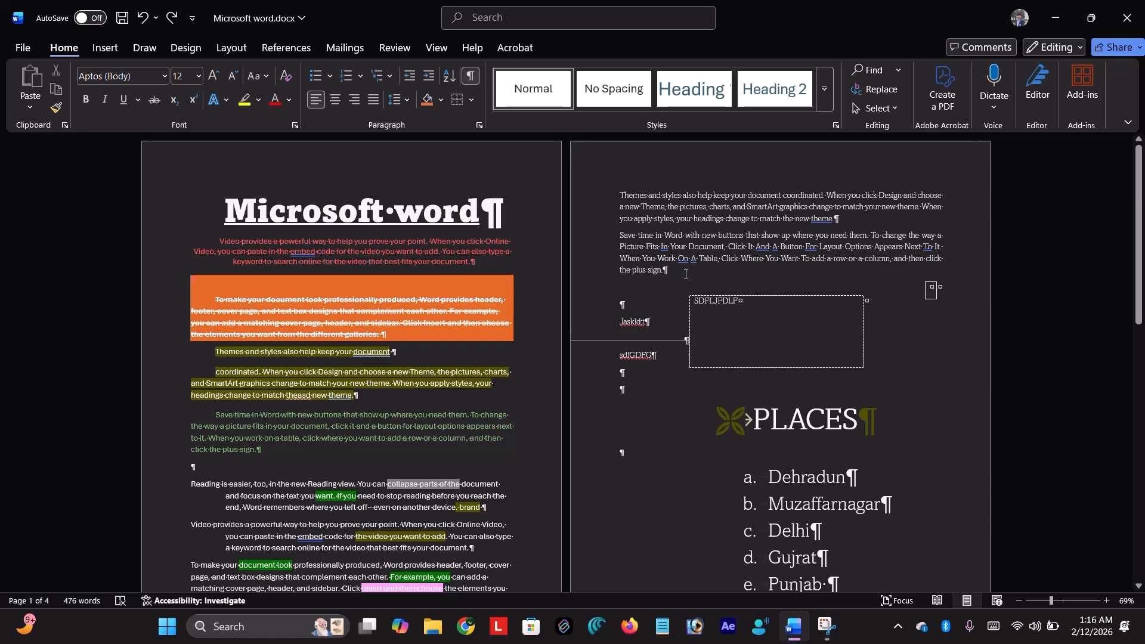
click(874, 71)
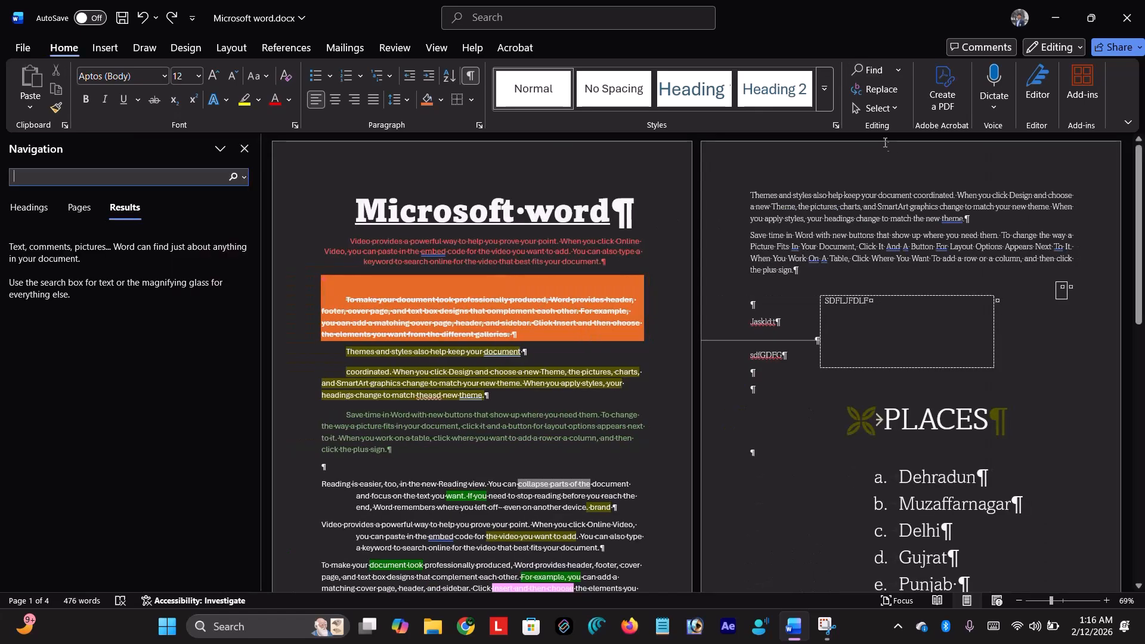
- Search the document for DOCUMENT in the Navigation pane
click(244, 149)
key(ctrl+f)
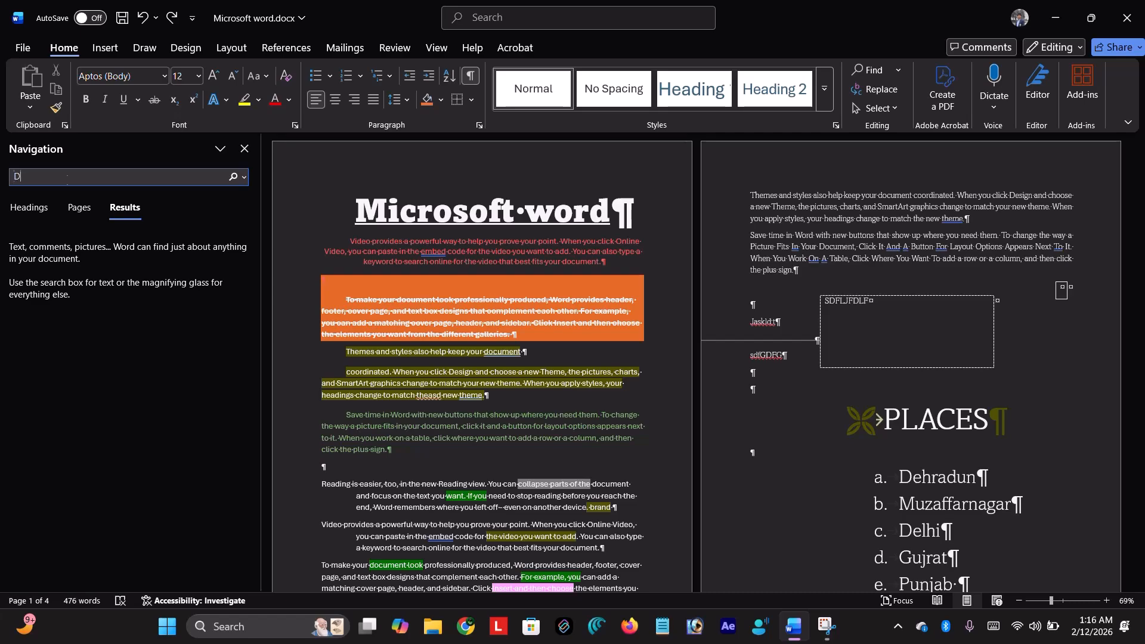
text(DOCUMENT)
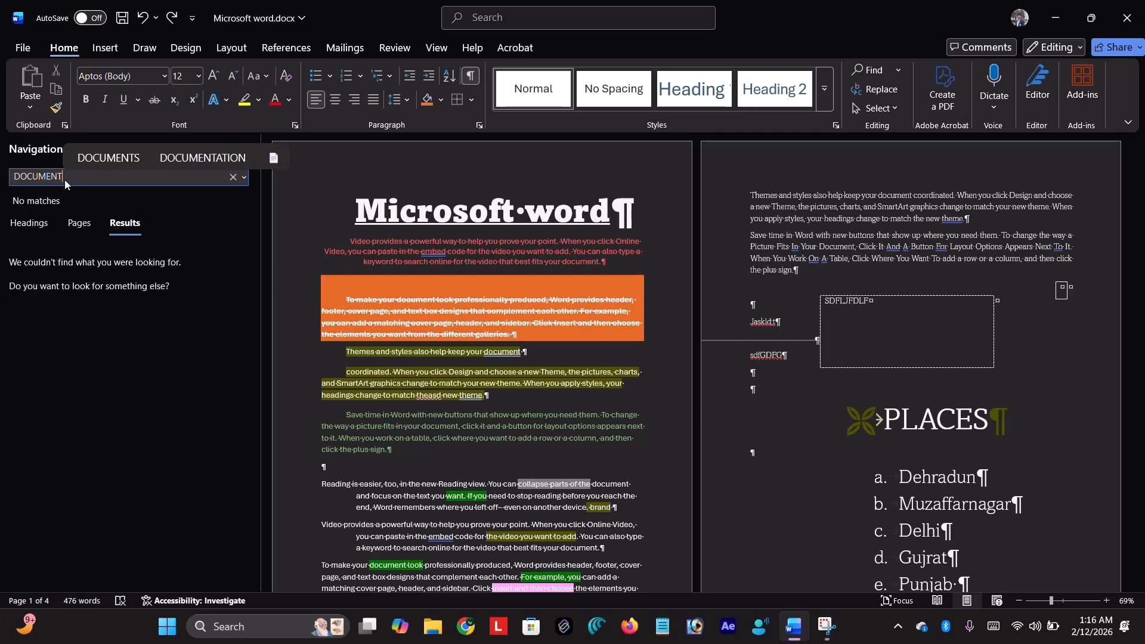
key(Return)
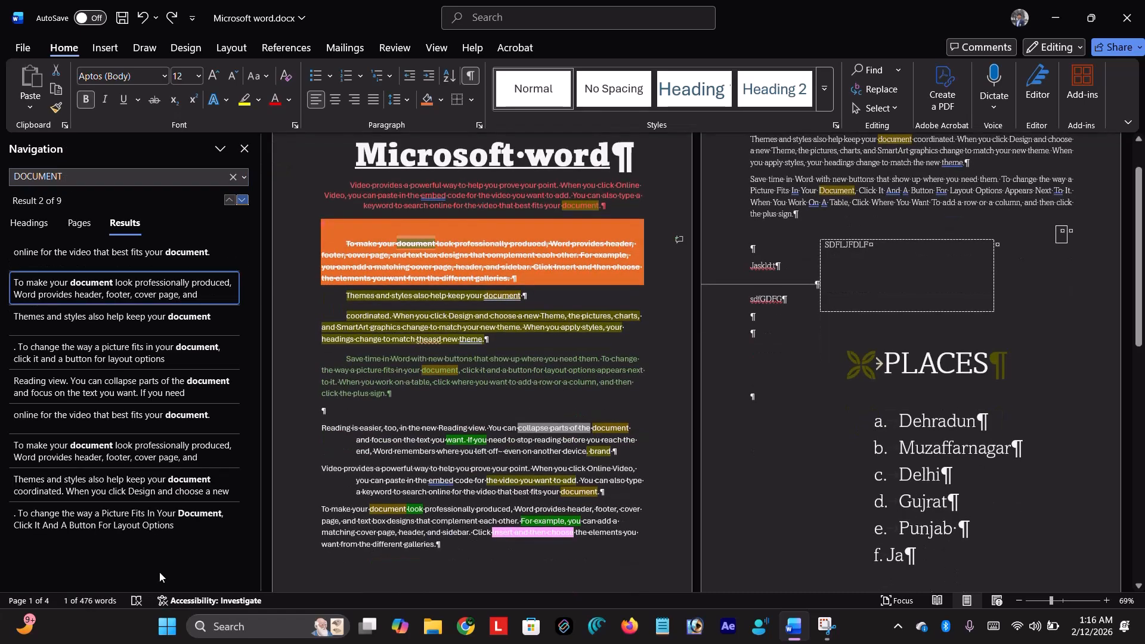
- Jump to the Reading view, online video, Themes and Picture Fits matches in turn
click(146, 394)
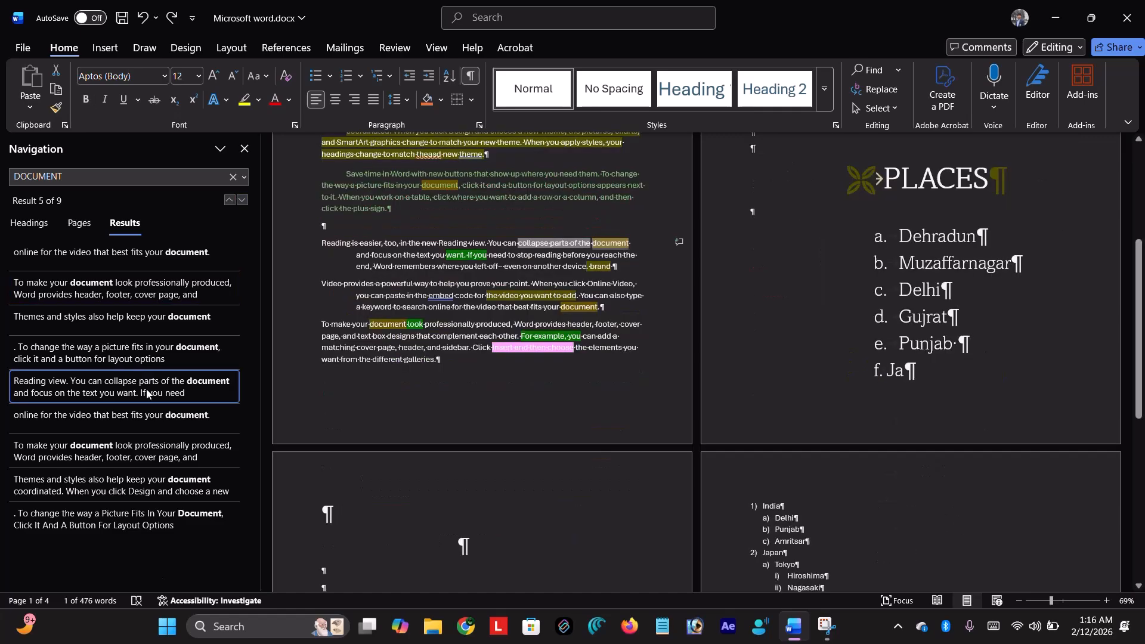
click(167, 418)
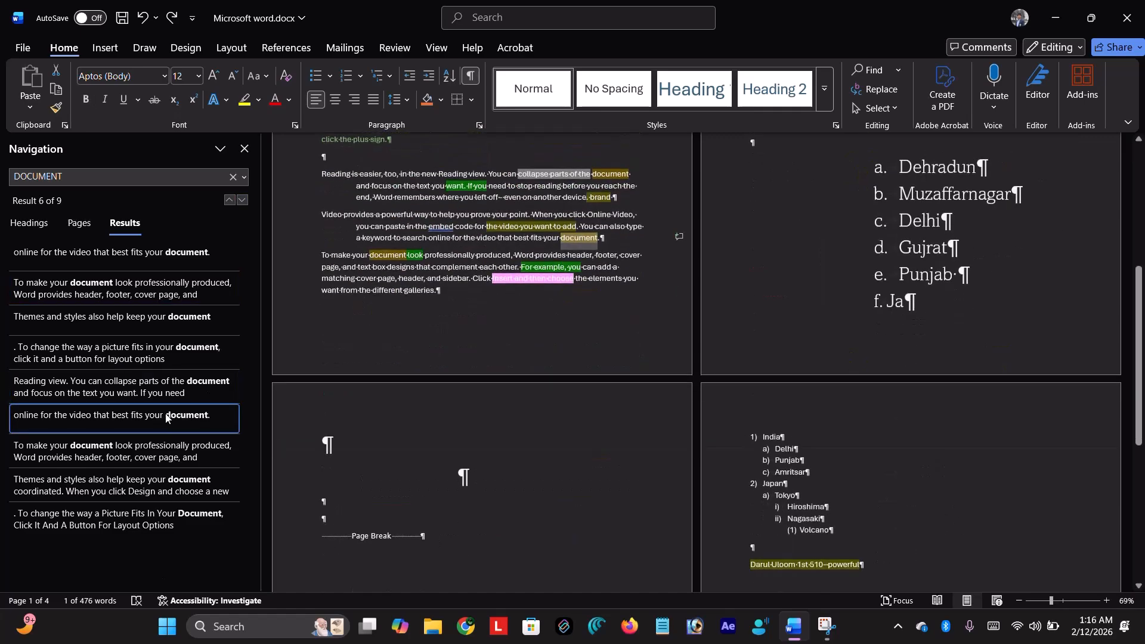
click(160, 450)
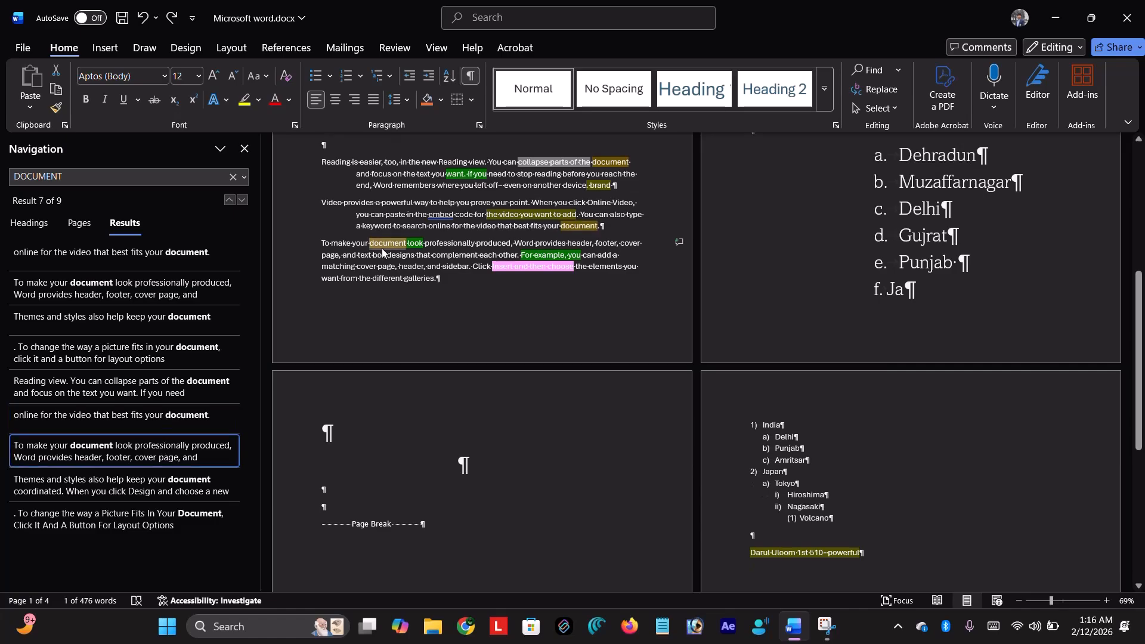
click(184, 491)
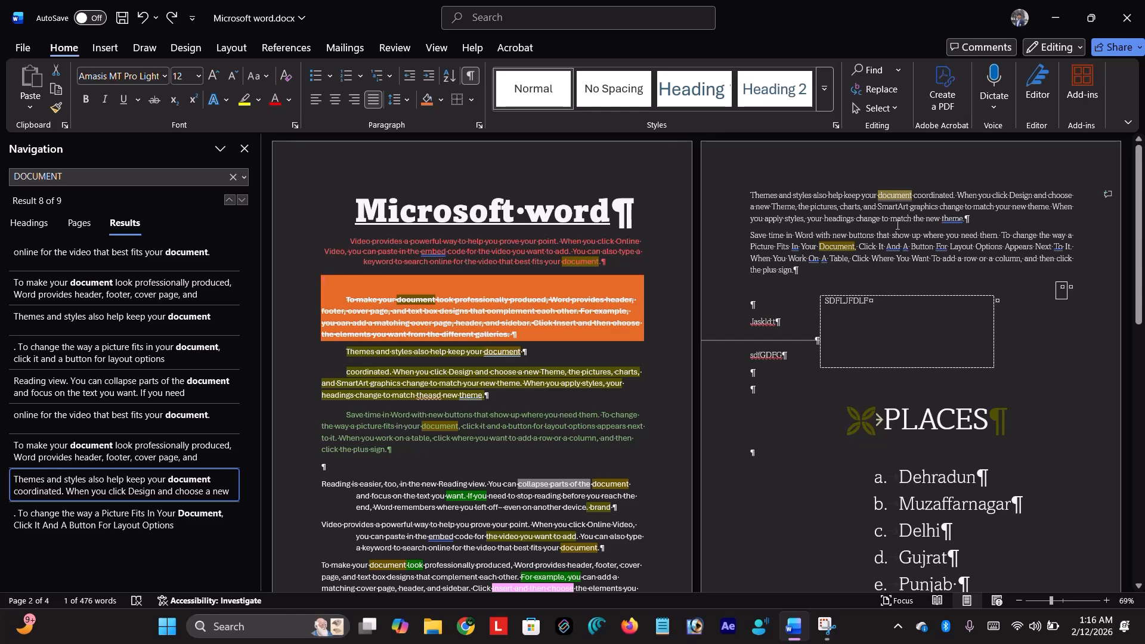
click(196, 513)
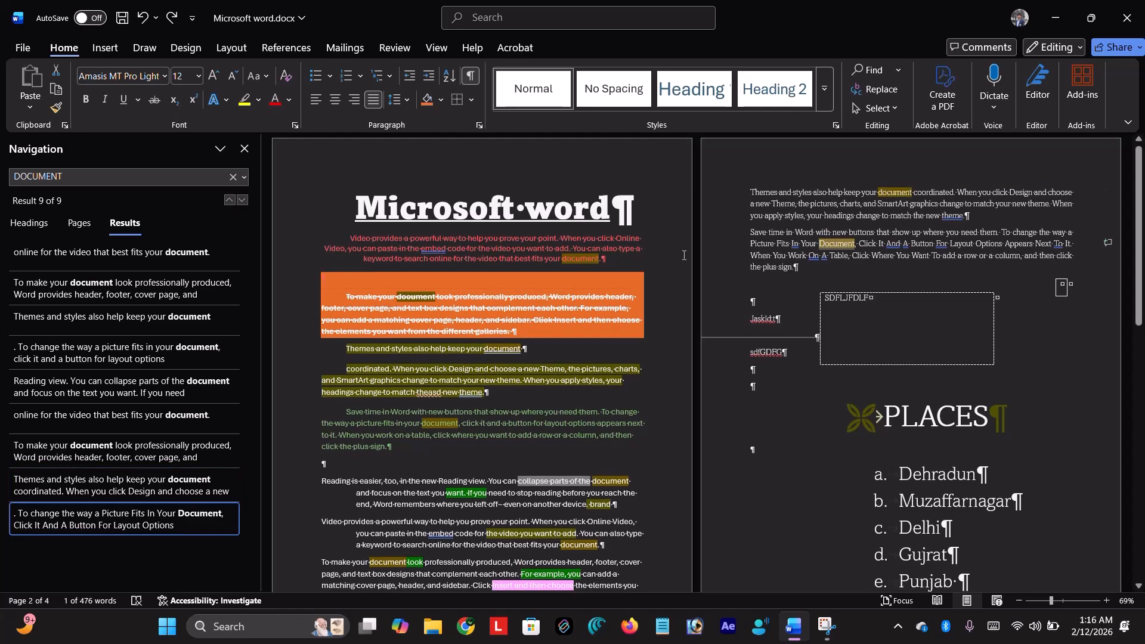
- Revisit the first through fourth matches, leaving the caret after 'document' in the Themes line
click(18, 253)
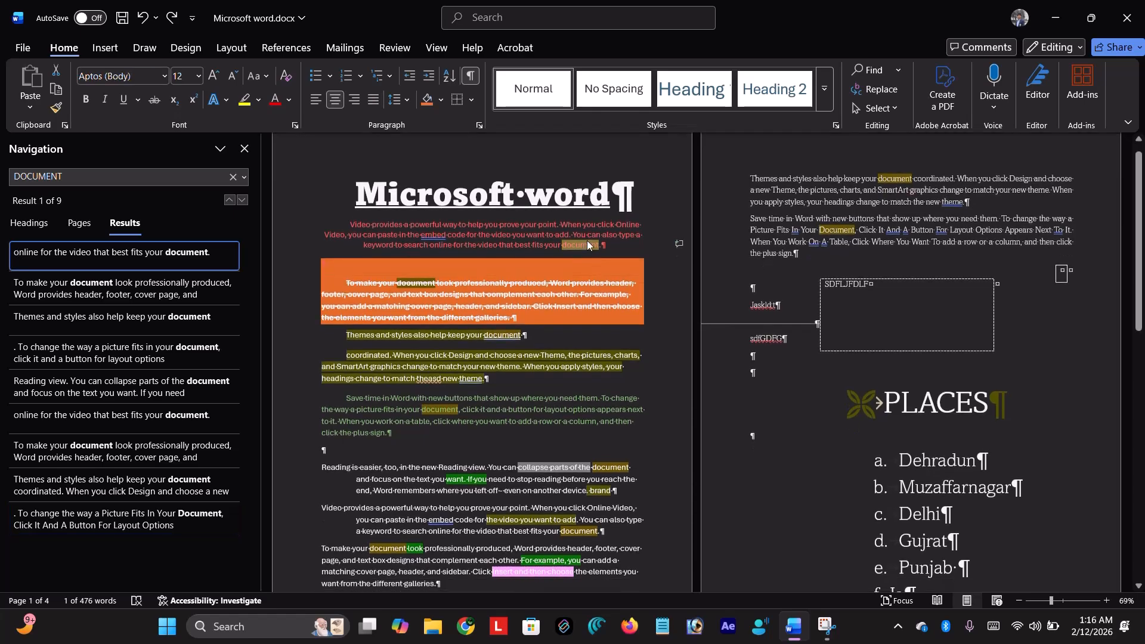
click(163, 274)
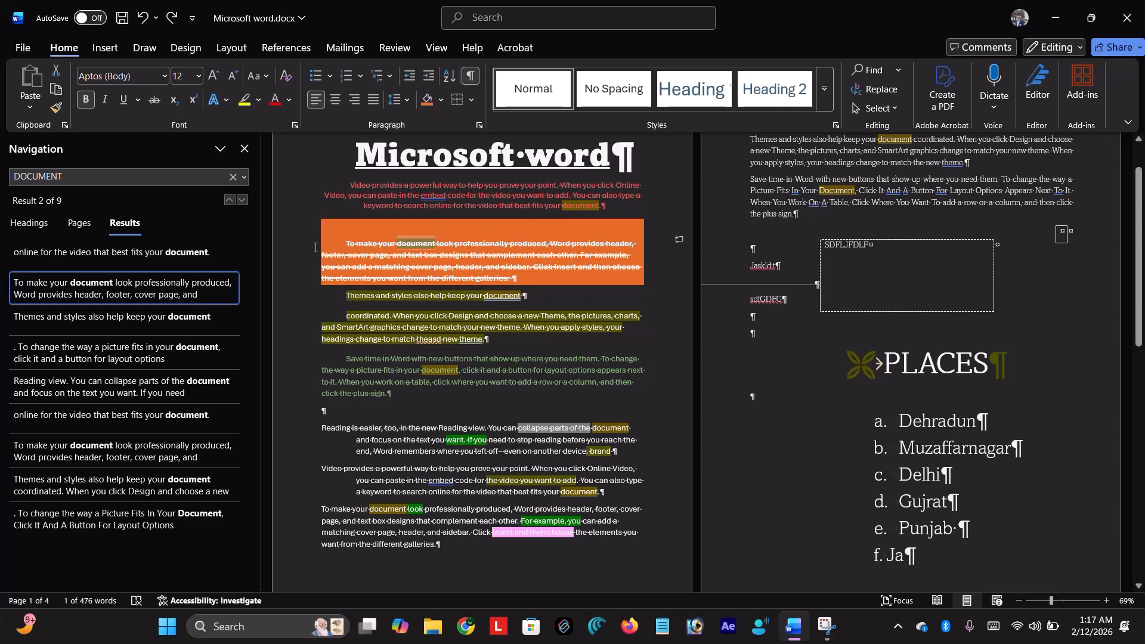
click(135, 347)
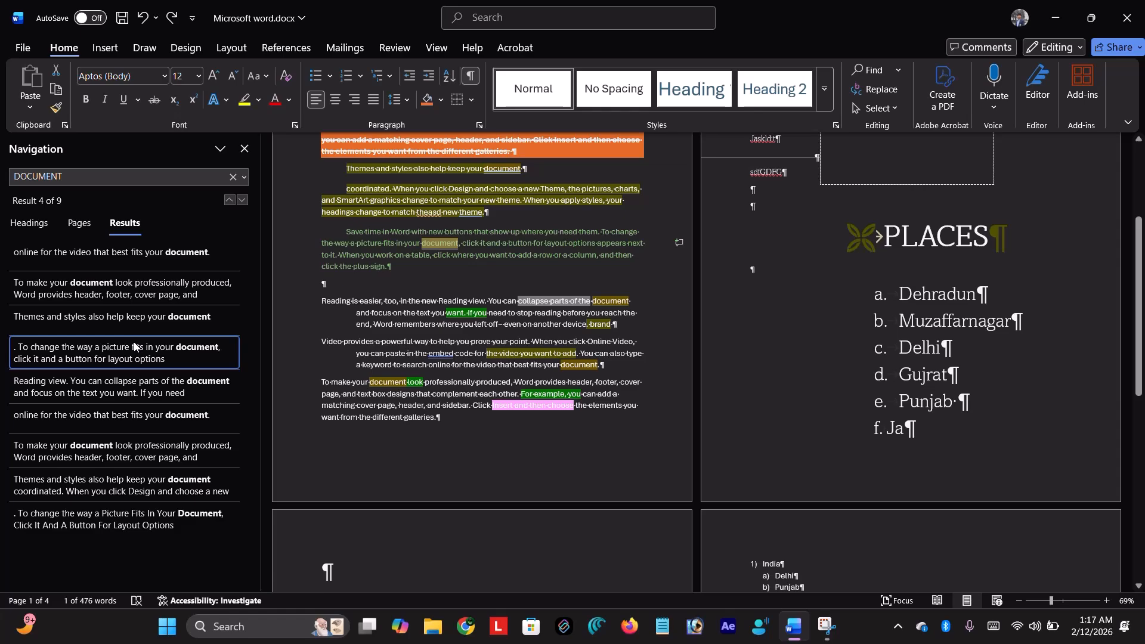
click(119, 416)
click(146, 325)
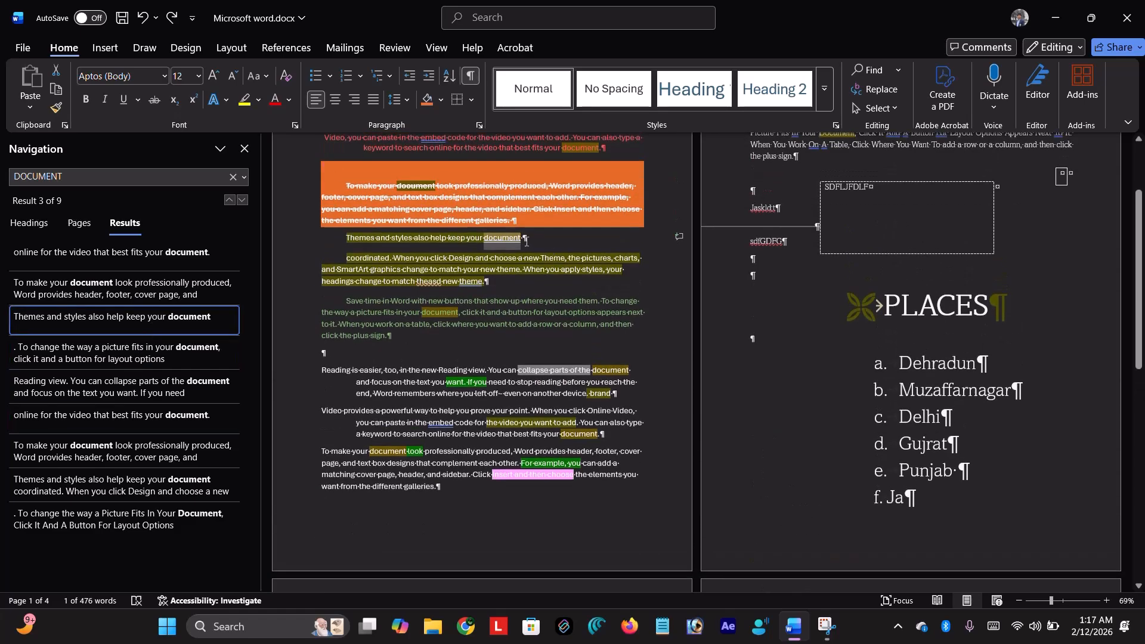
click(526, 241)
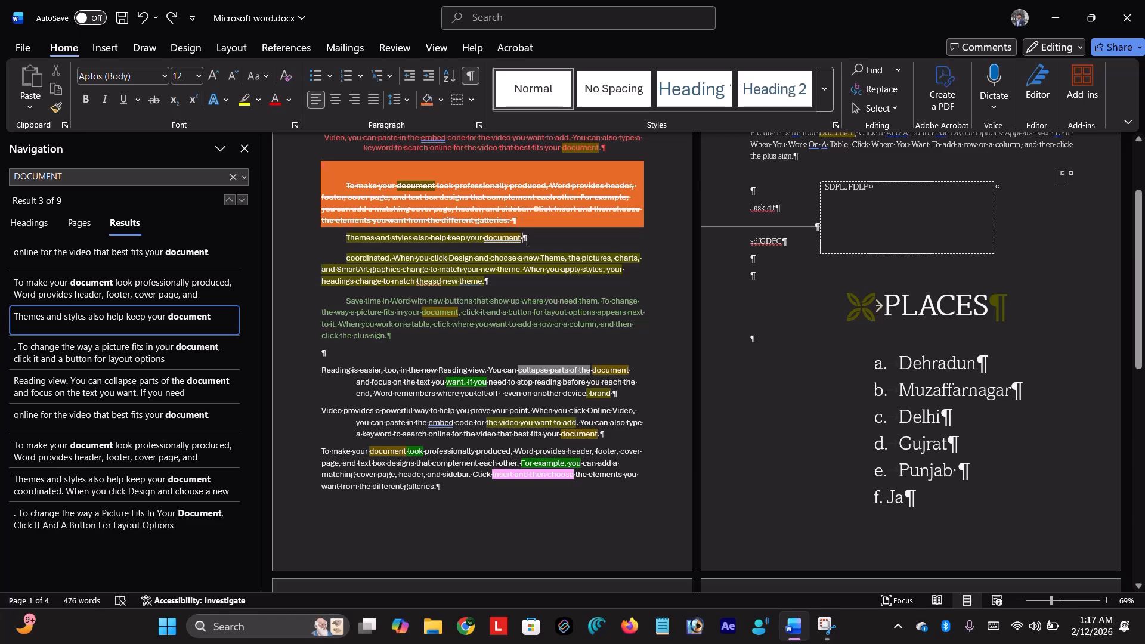
- Delete the end of 'document' in the Themes line, type JFRJ and start a new paragraph
key(BackSpace)
key(BackSpace)
key(BackSpace)
key(BackSpace)
key(BackSpace)
key(BackSpace)
key(BackSpace)
key(BackSpace)
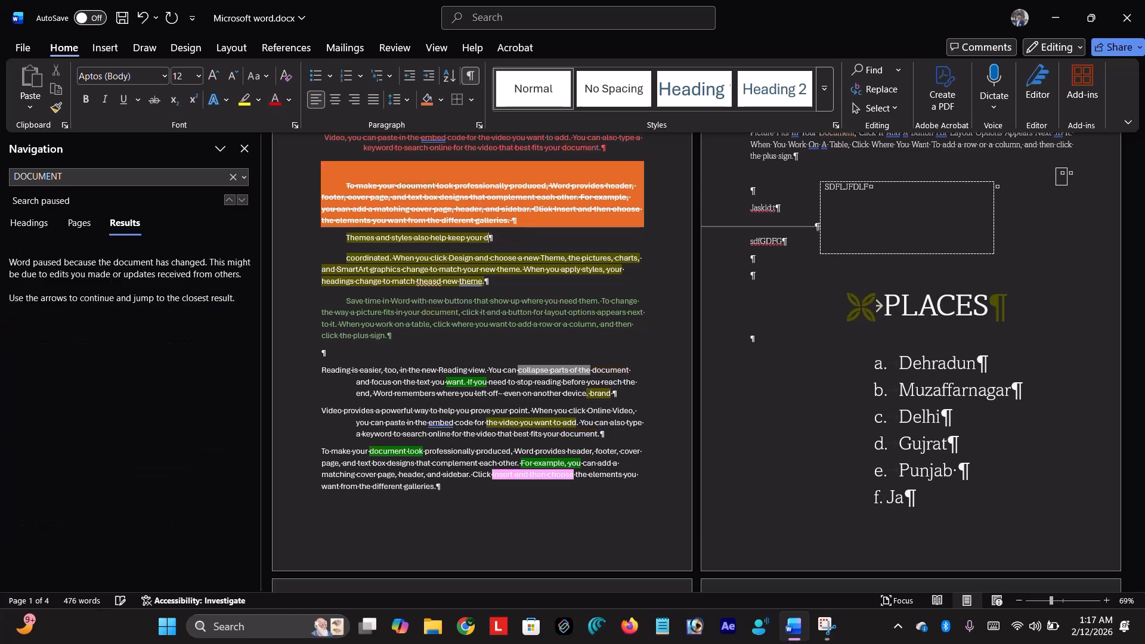
text(JFRJ)
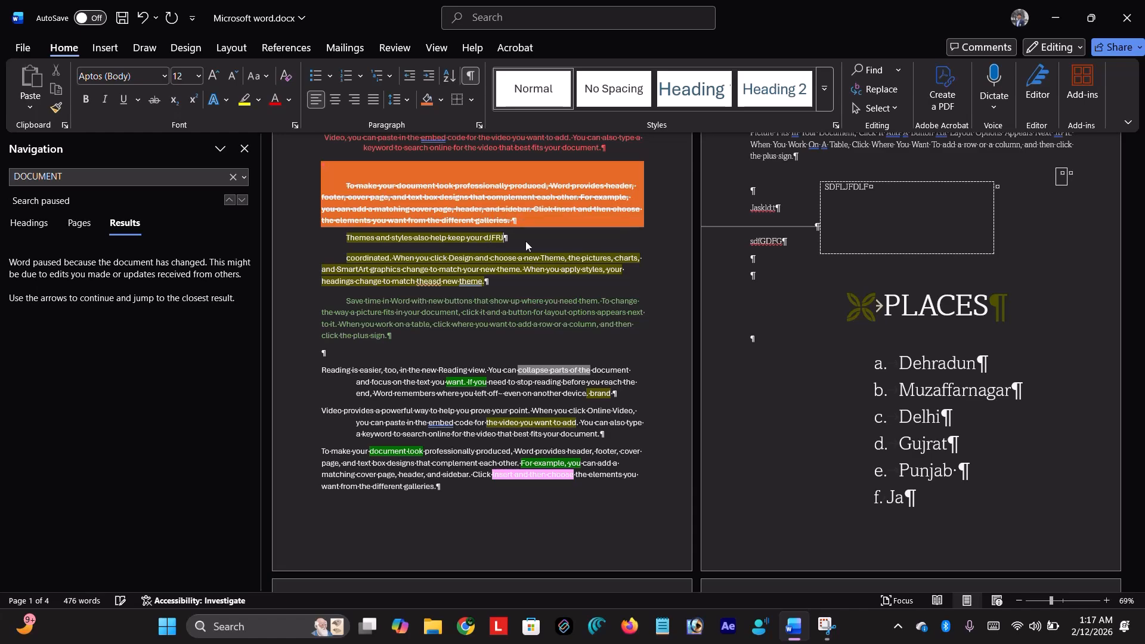
key(Return)
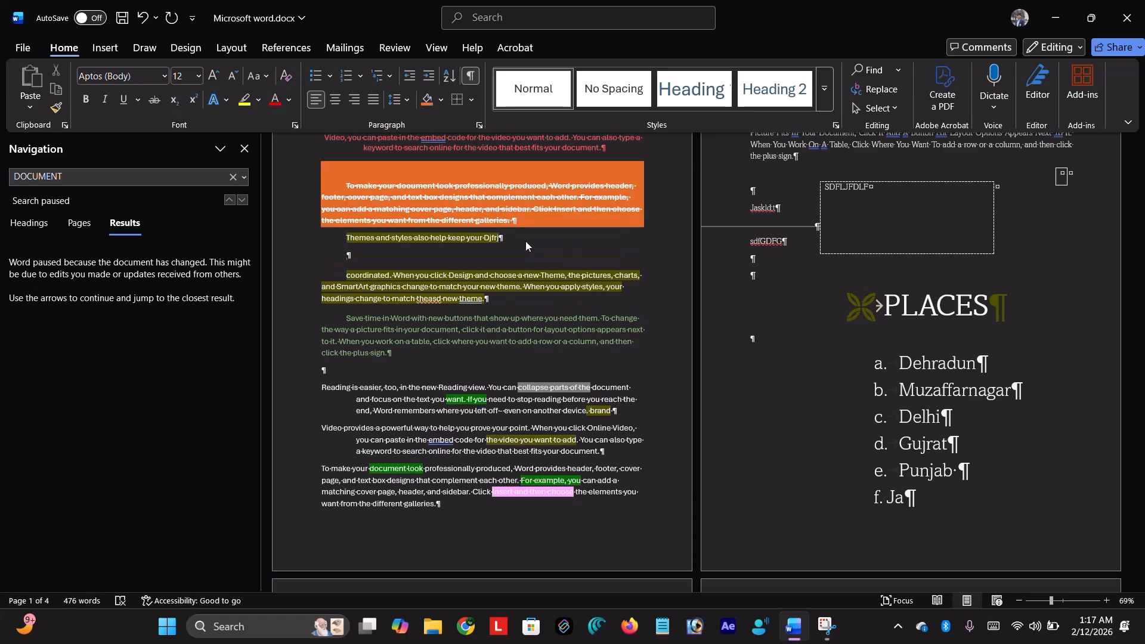
- Rerun the DOCUMENT search, add '=ja' after the Video paragraph, and close the search pane
click(131, 173)
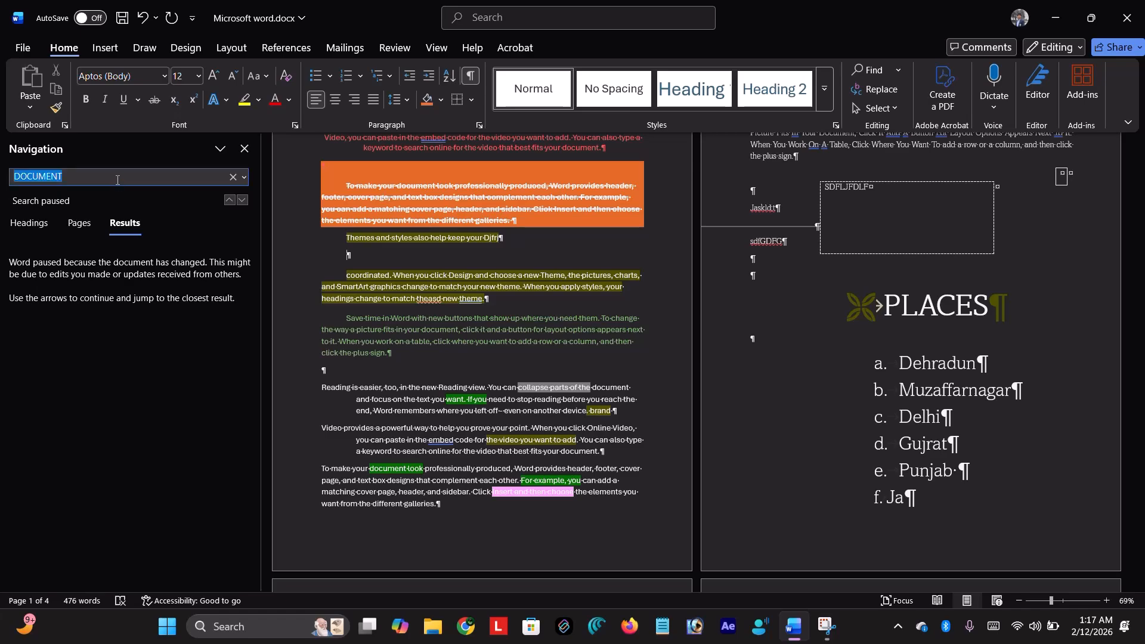
key(Return)
click(123, 382)
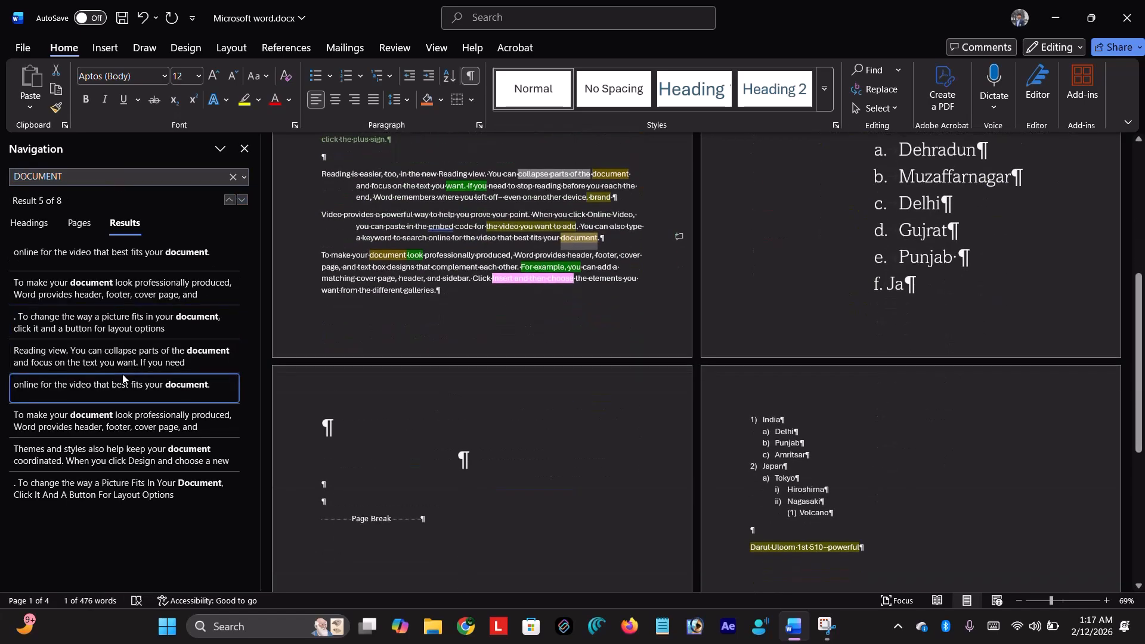
click(601, 240)
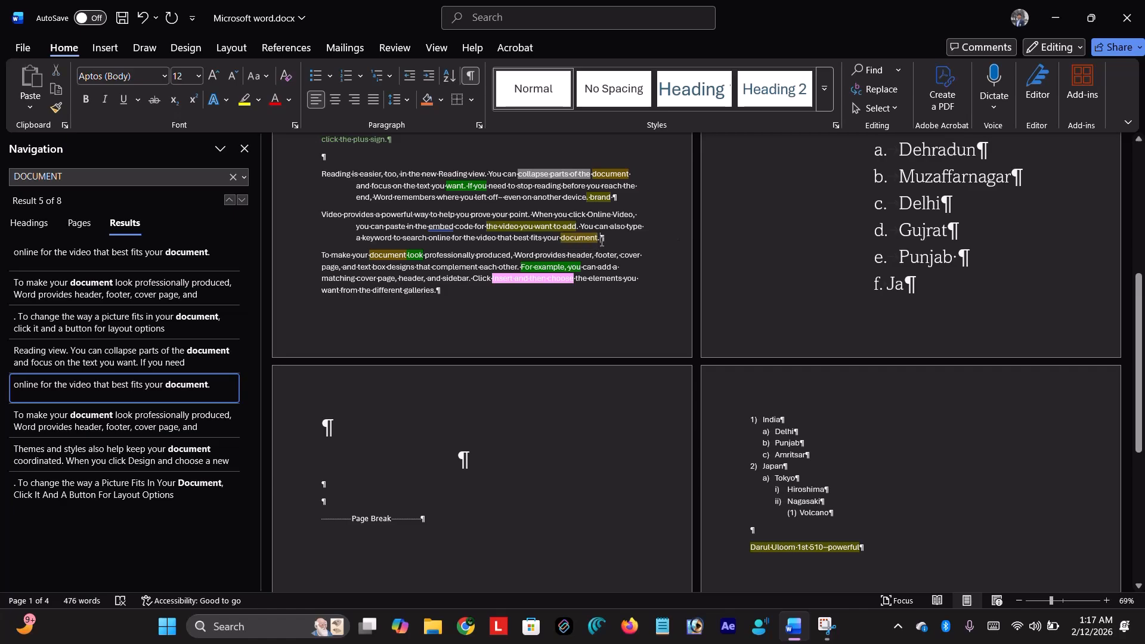
scroll(601, 241, up, 4)
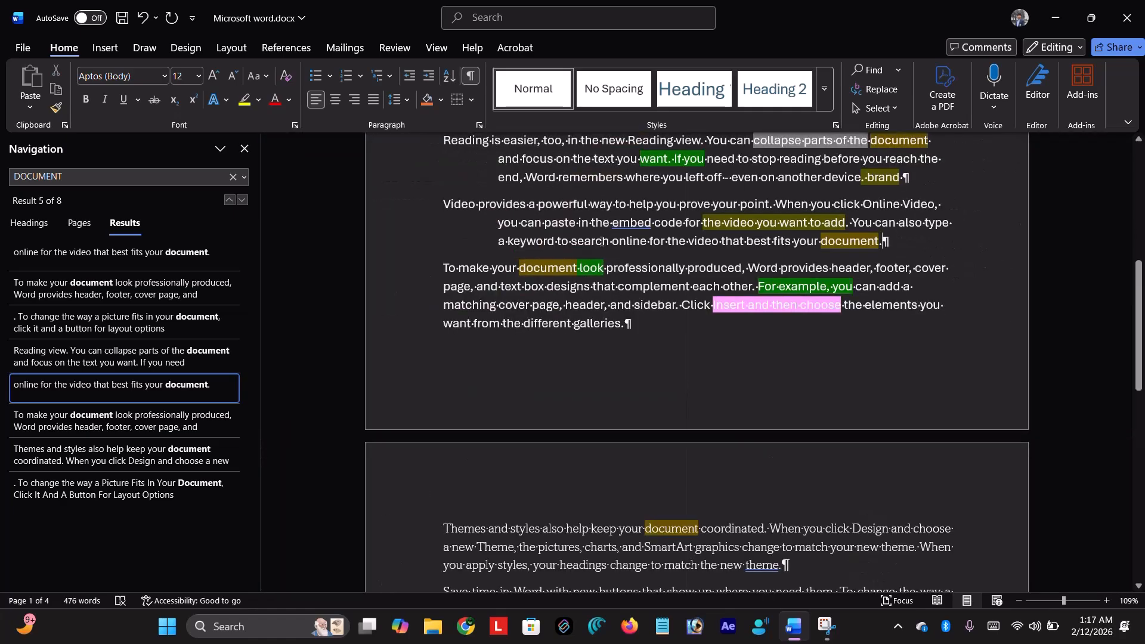
text(=ja)
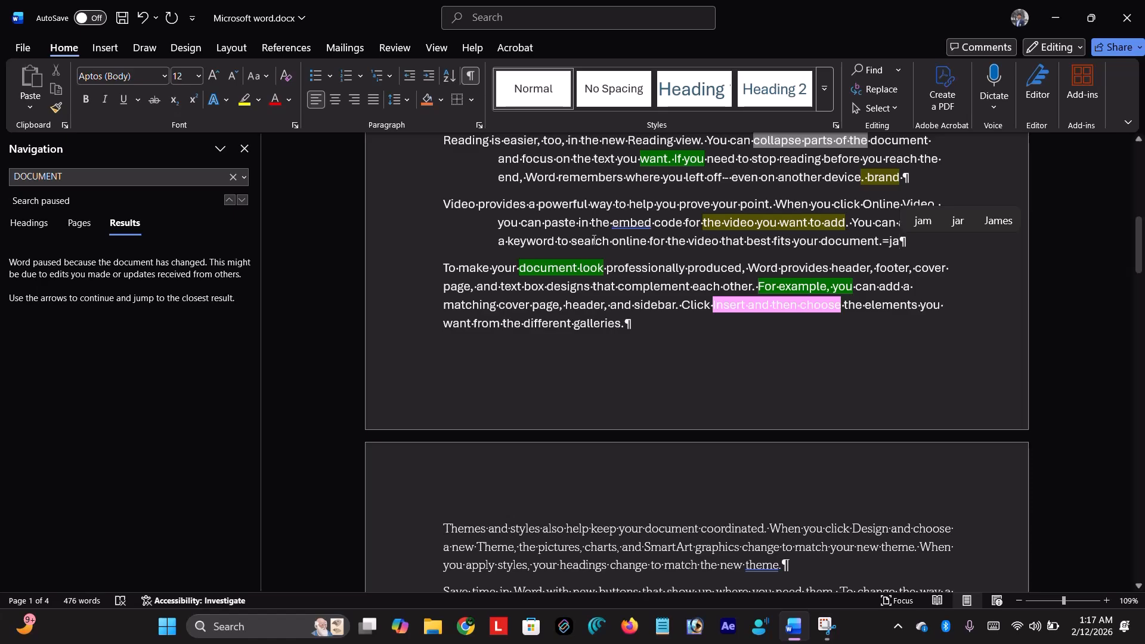
click(245, 148)
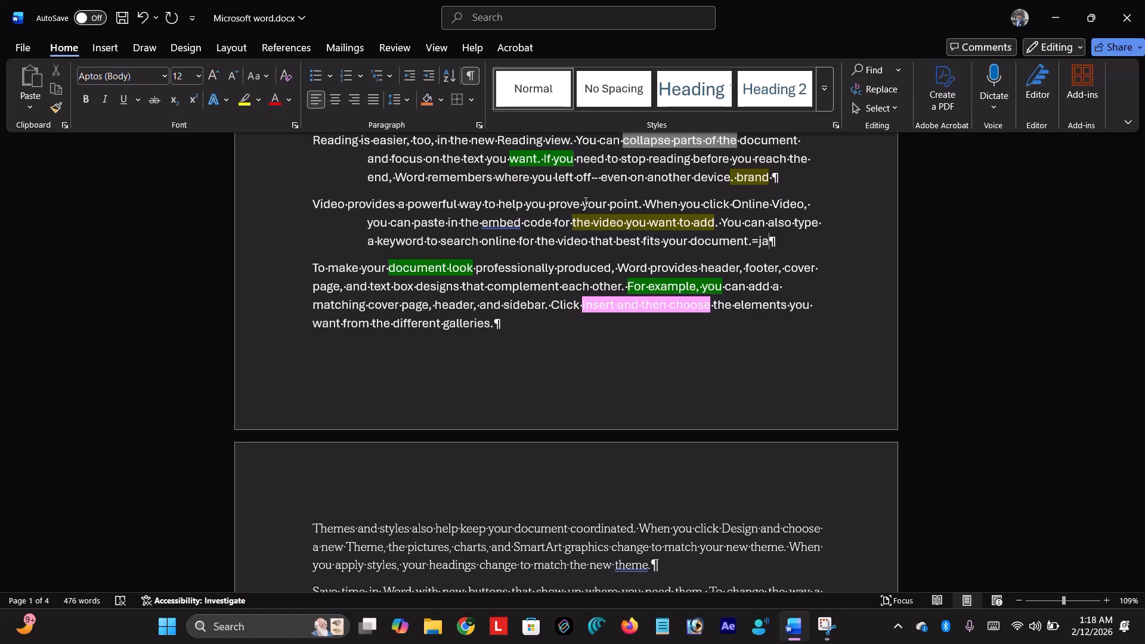
- In Find and Replace, set 'documents' as the replacement and find the next few occurrences
click(880, 91)
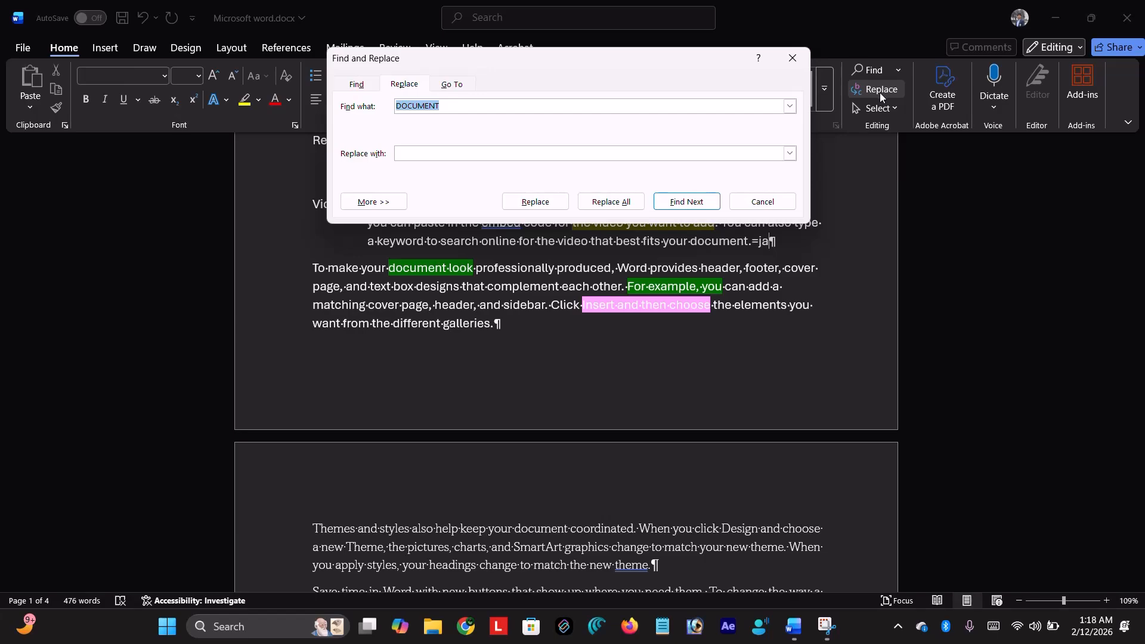
click(513, 104)
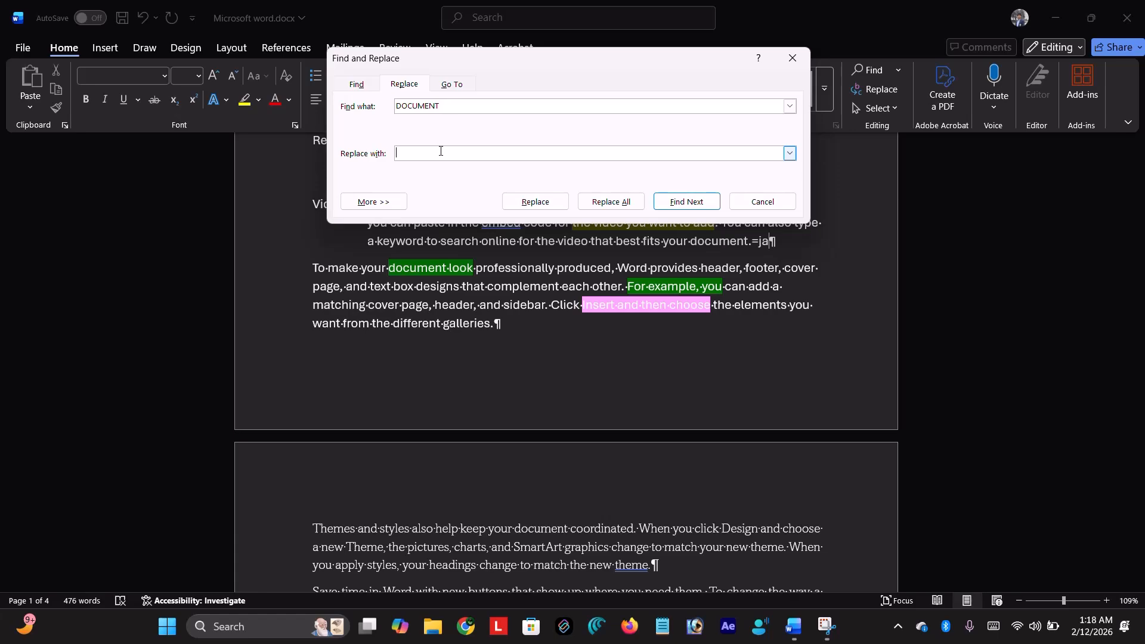
text(doc)
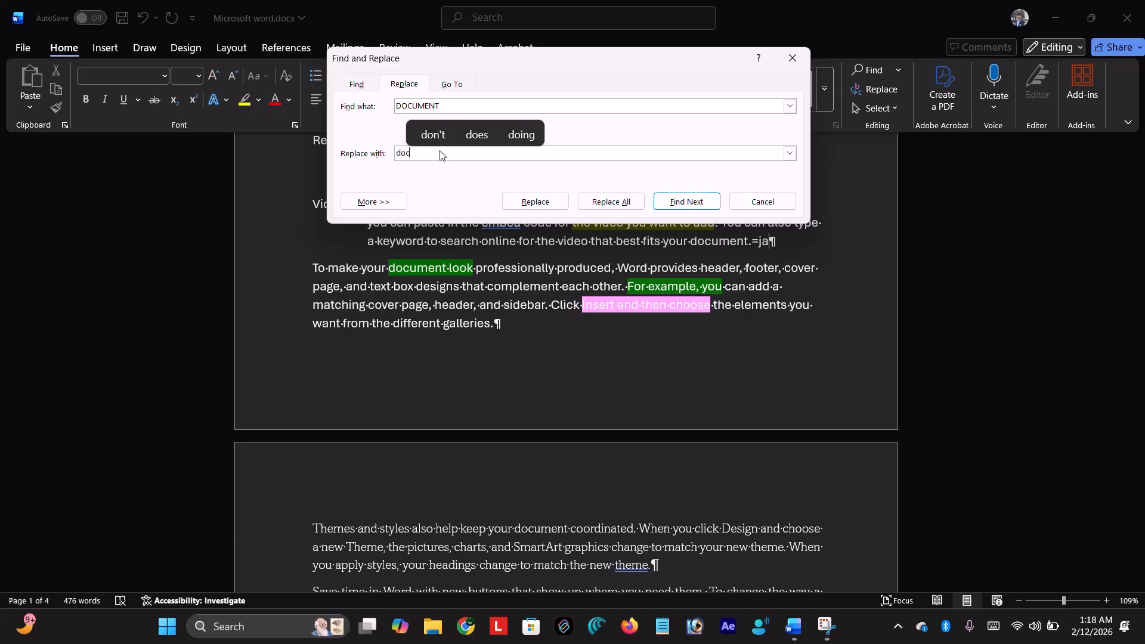
text(uments)
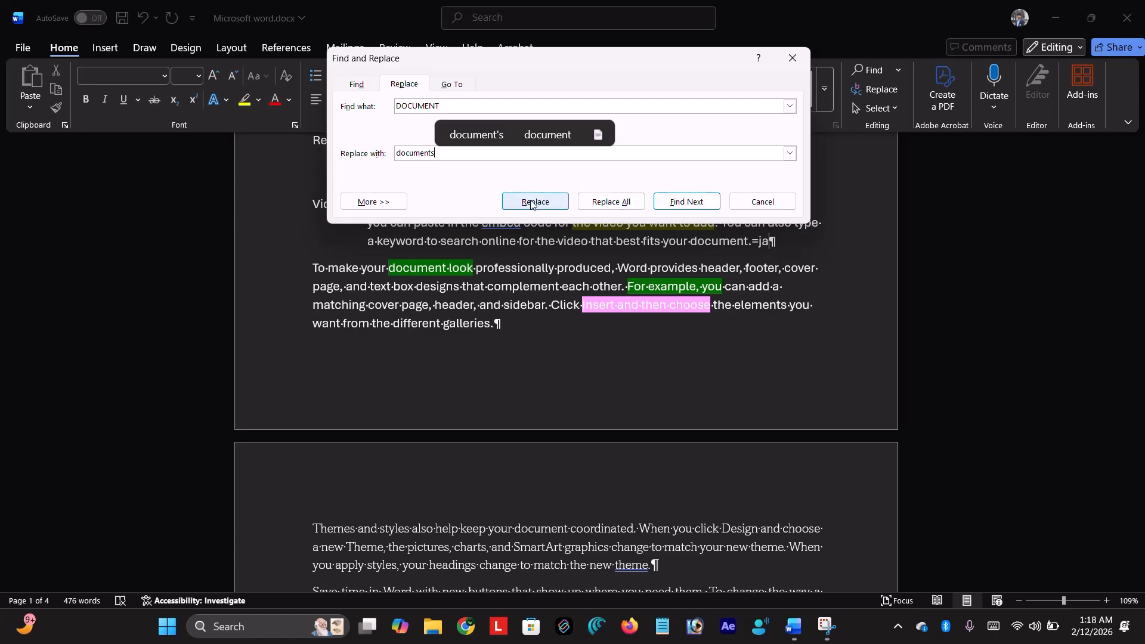
click(666, 203)
click(666, 203)
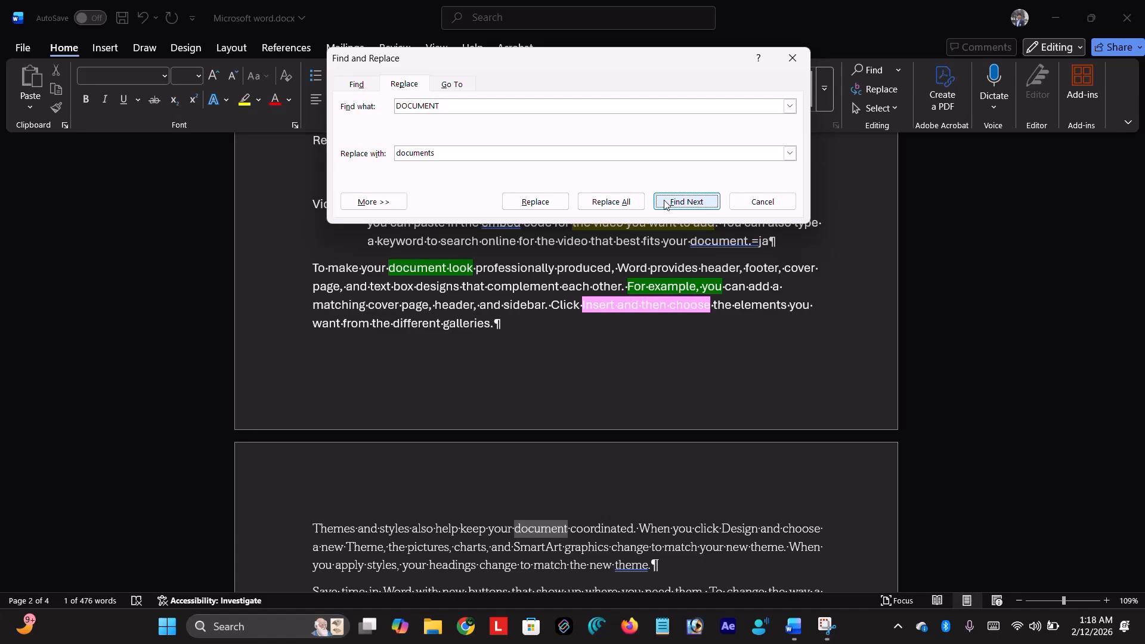
click(666, 203)
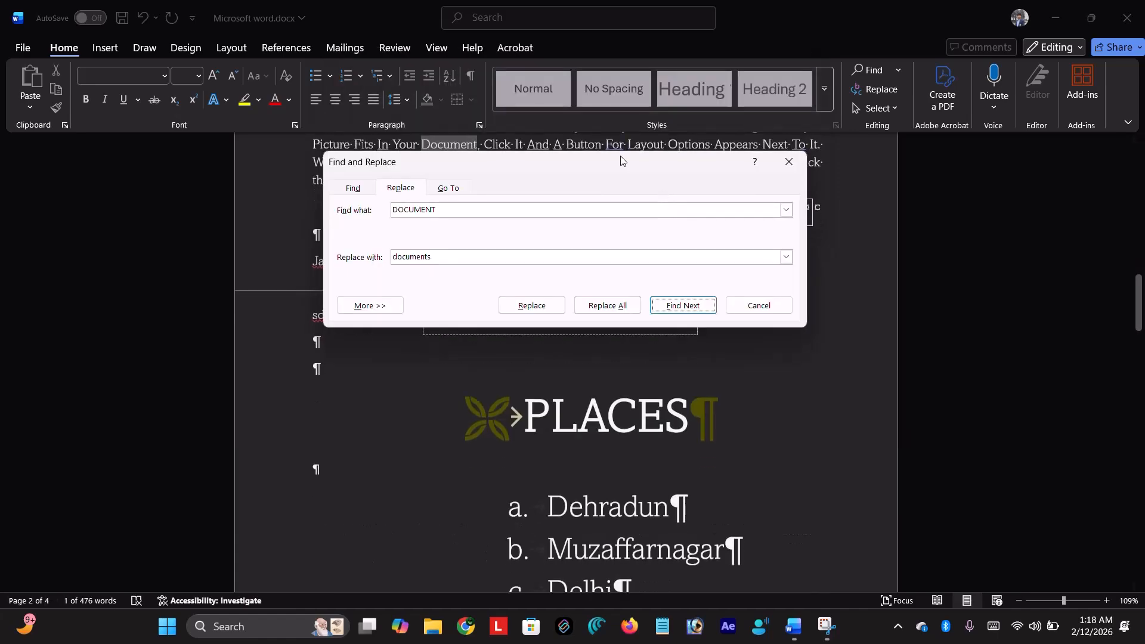
drag(627, 158, 999, 344)
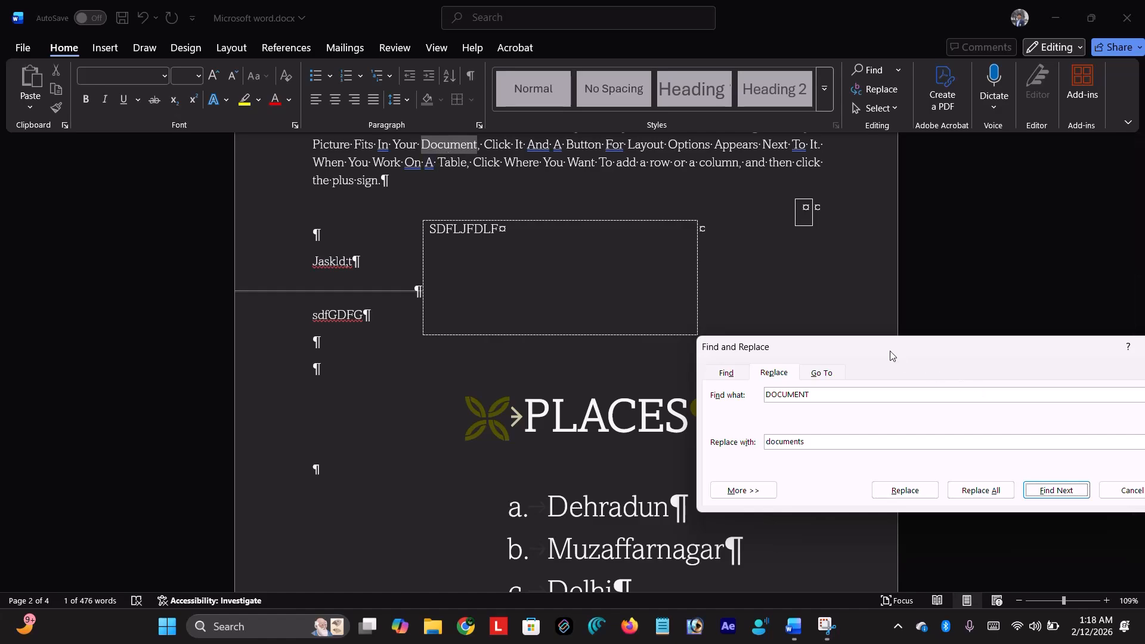
drag(889, 348, 765, 134)
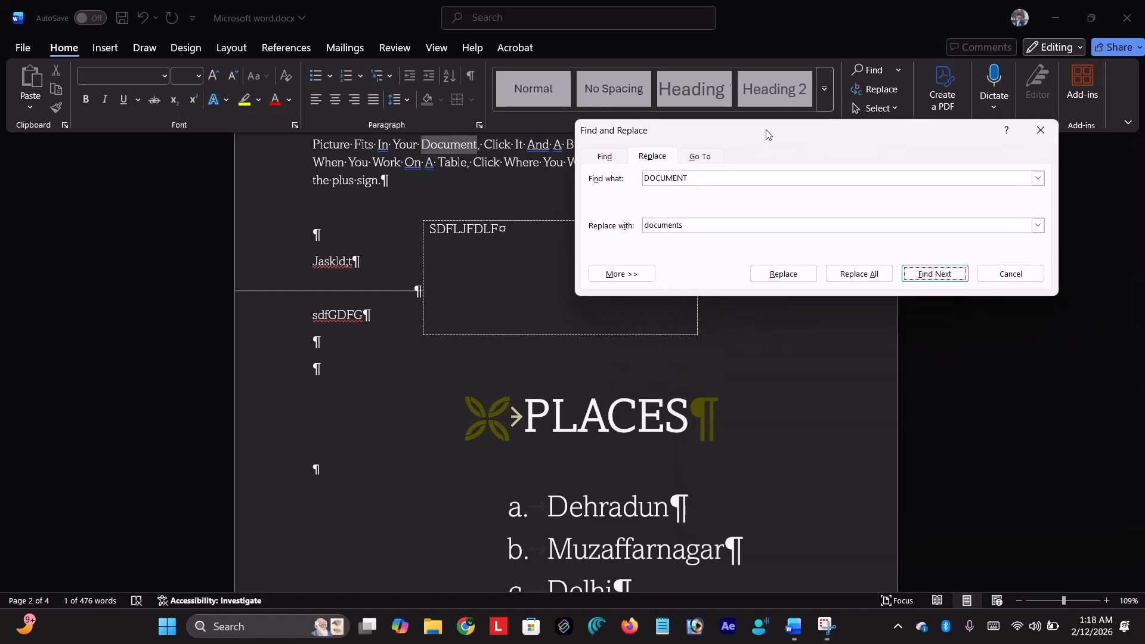
- Replace one occurrence, then Replace All, confirming the 8 replacements
click(932, 274)
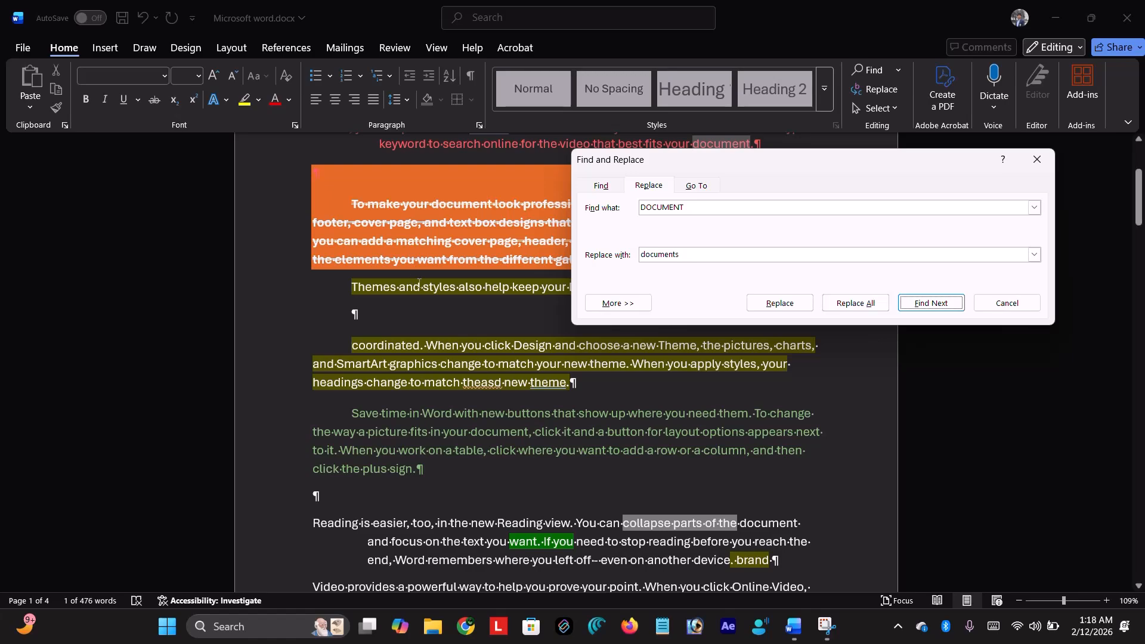
click(928, 301)
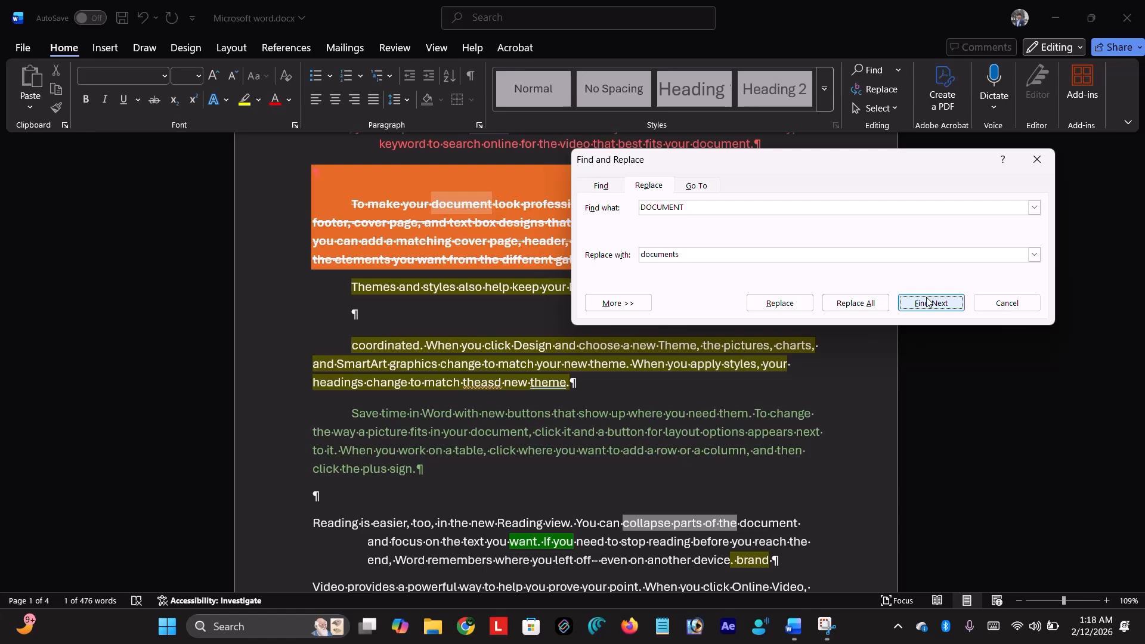
click(781, 304)
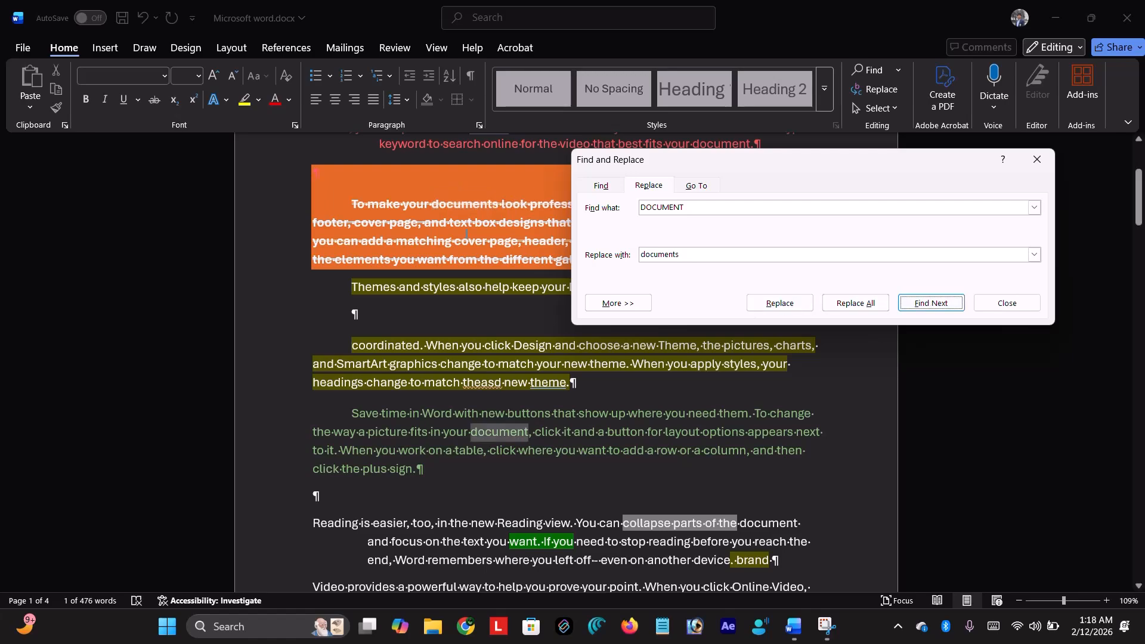
click(868, 306)
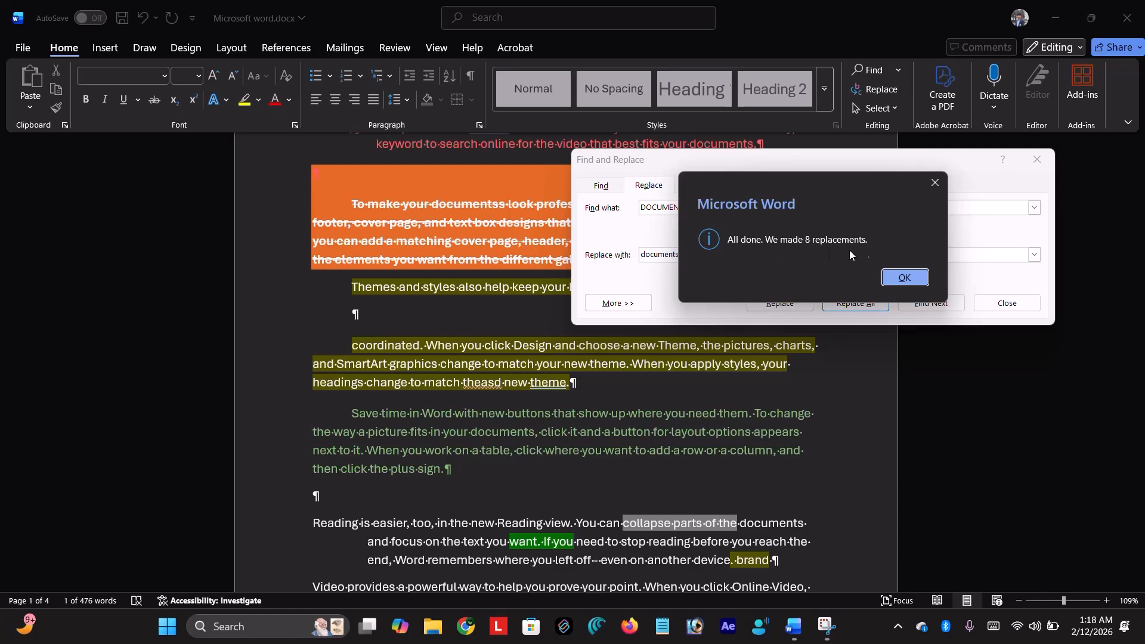
click(905, 278)
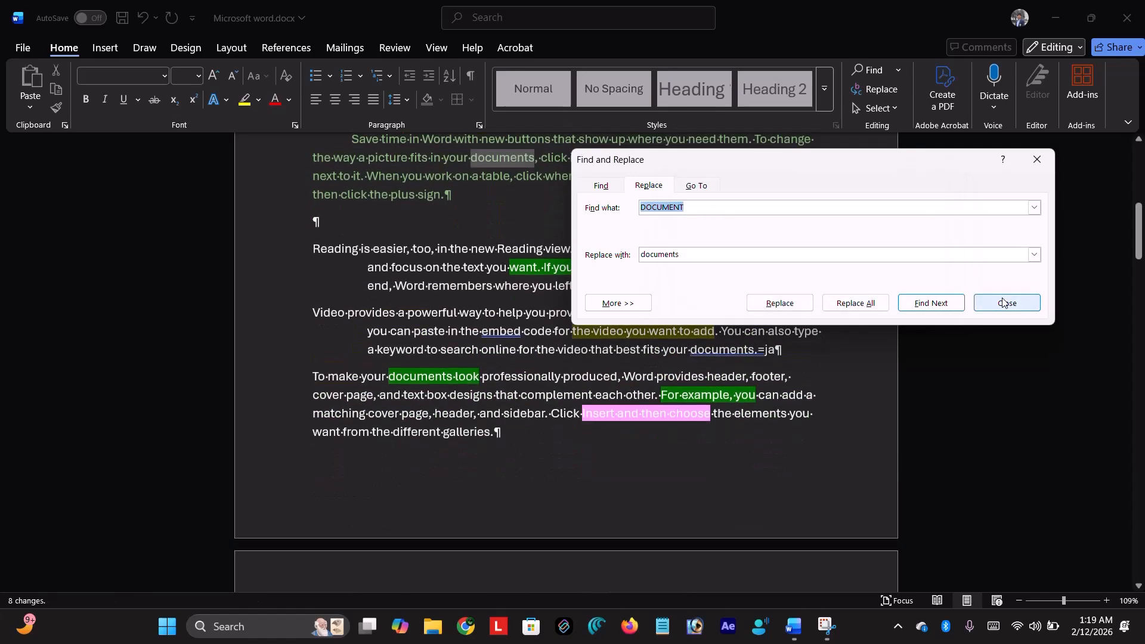
- Close Find and Replace, try Select All and Ctrl+A, clear the selection, and go to Insert
click(1003, 303)
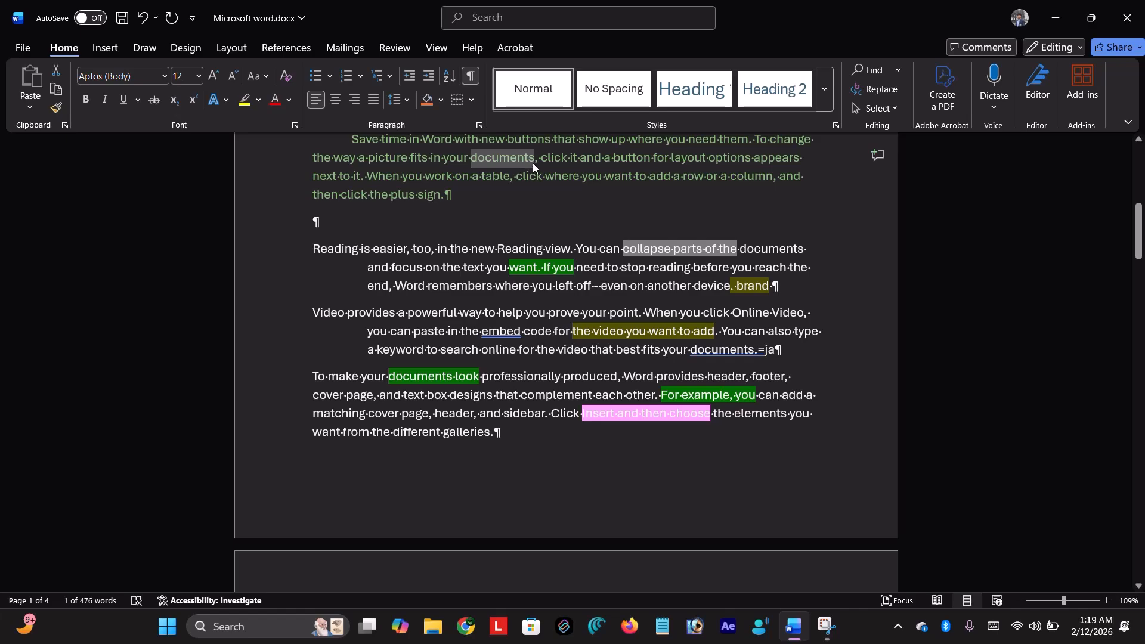
scroll(656, 239, up, 3)
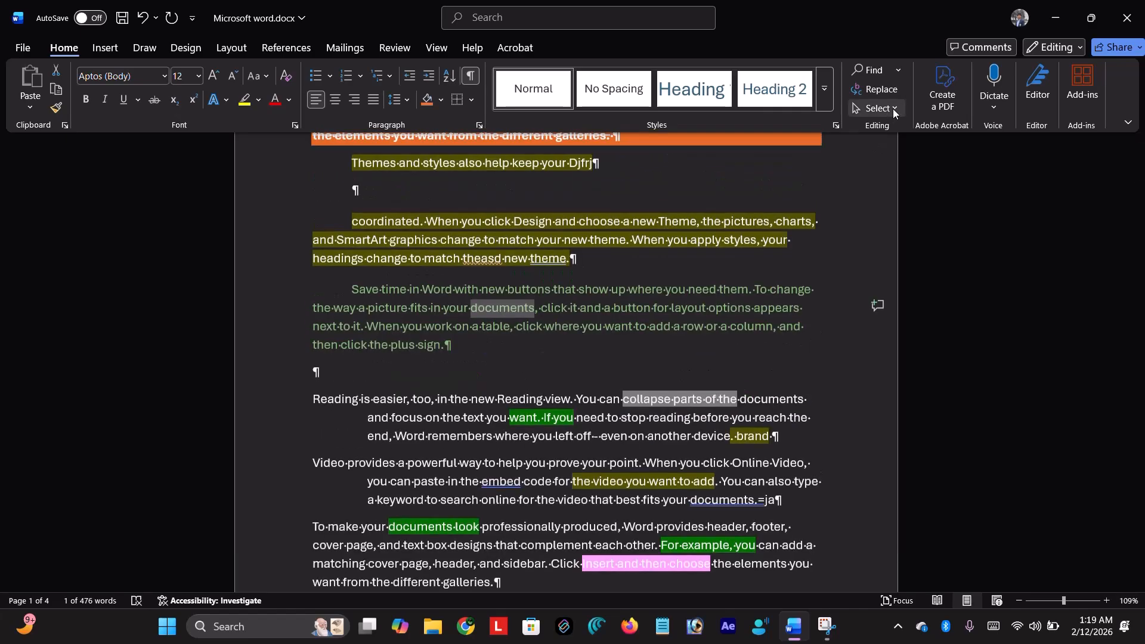
click(895, 108)
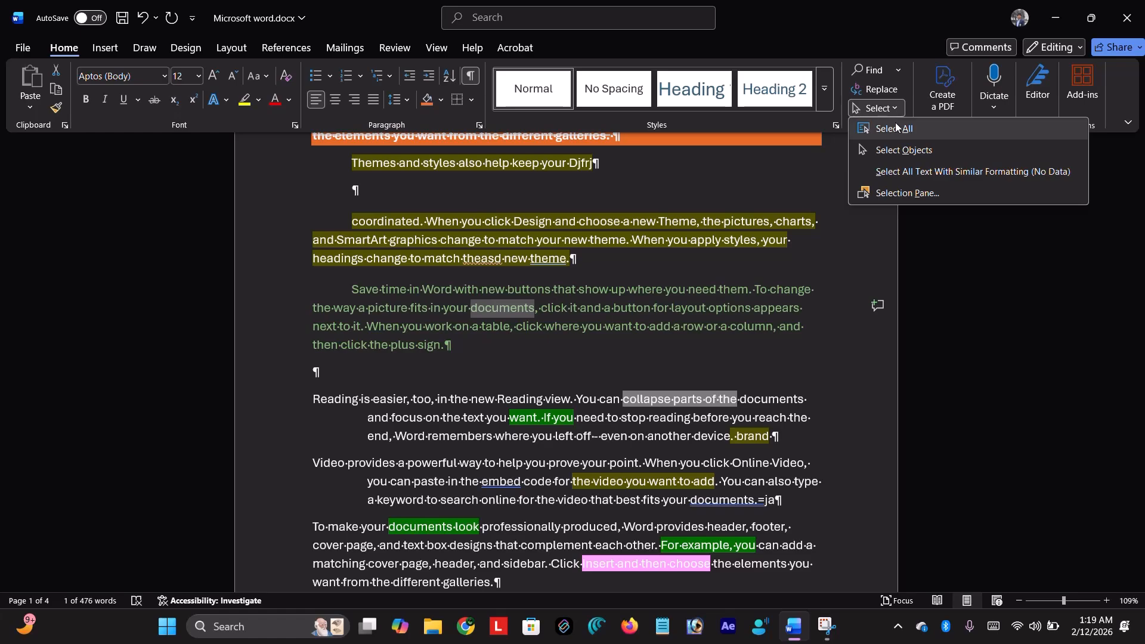
click(896, 125)
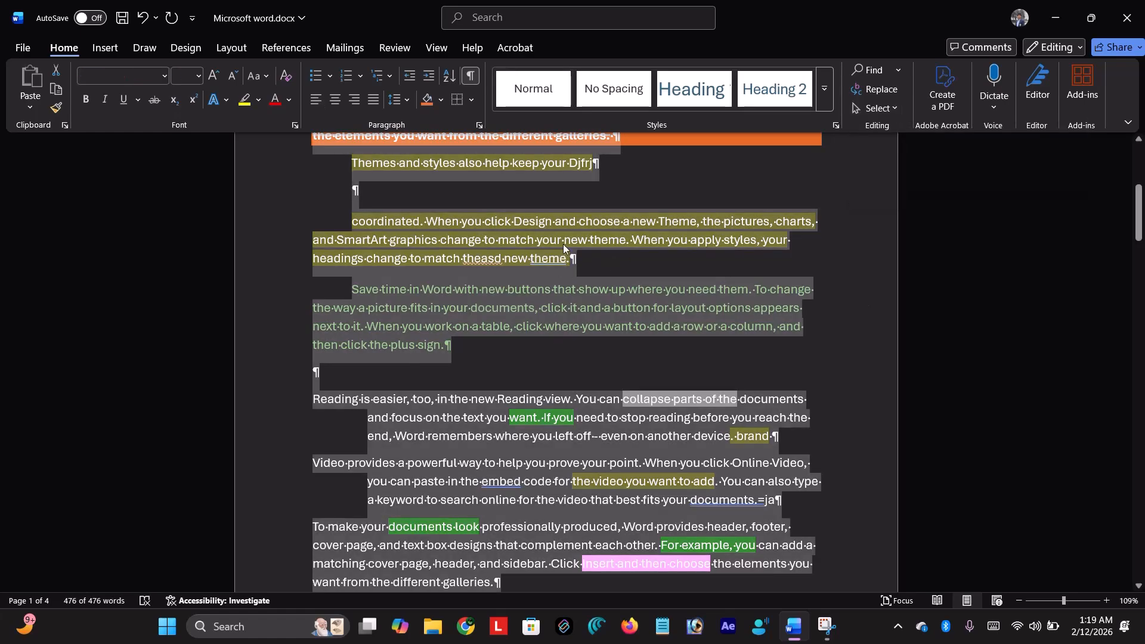
click(629, 236)
key(ctrl+a)
click(727, 162)
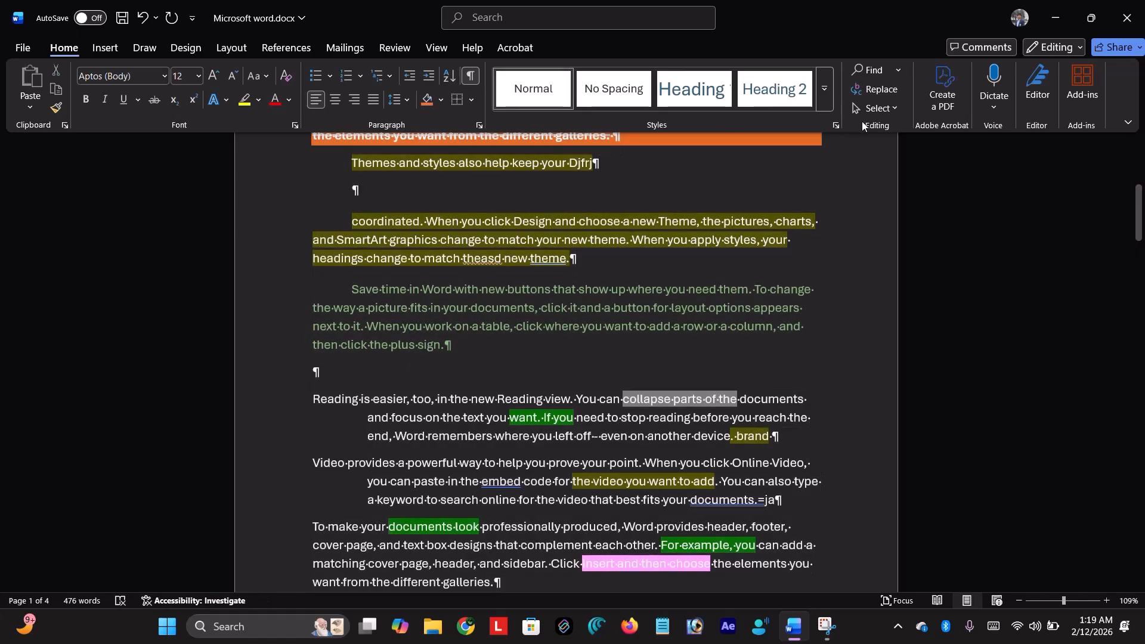
click(893, 109)
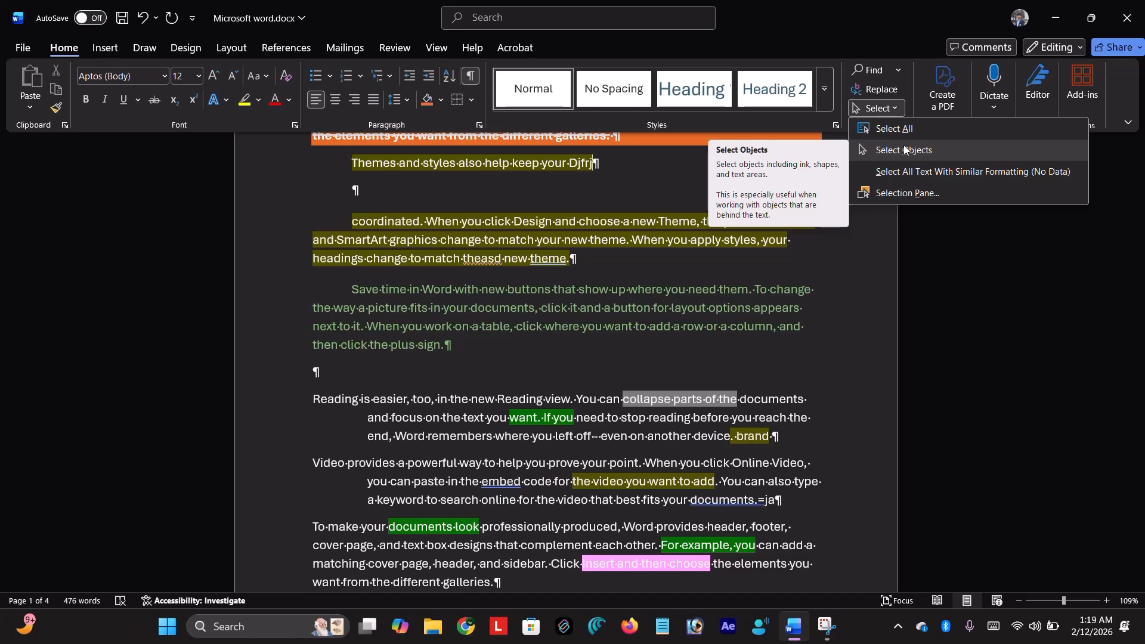
click(107, 46)
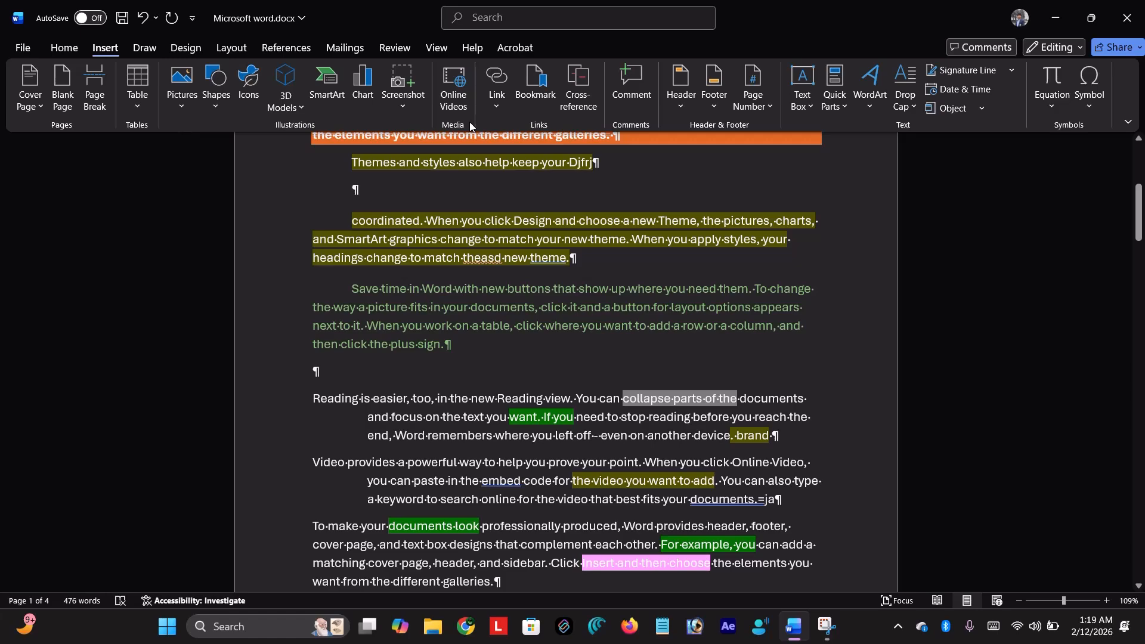
- Draw a rectangle above 'coordinated', then move it below the 'plus sign.' paragraph with Select Objects
click(210, 87)
click(264, 150)
drag(386, 180, 728, 210)
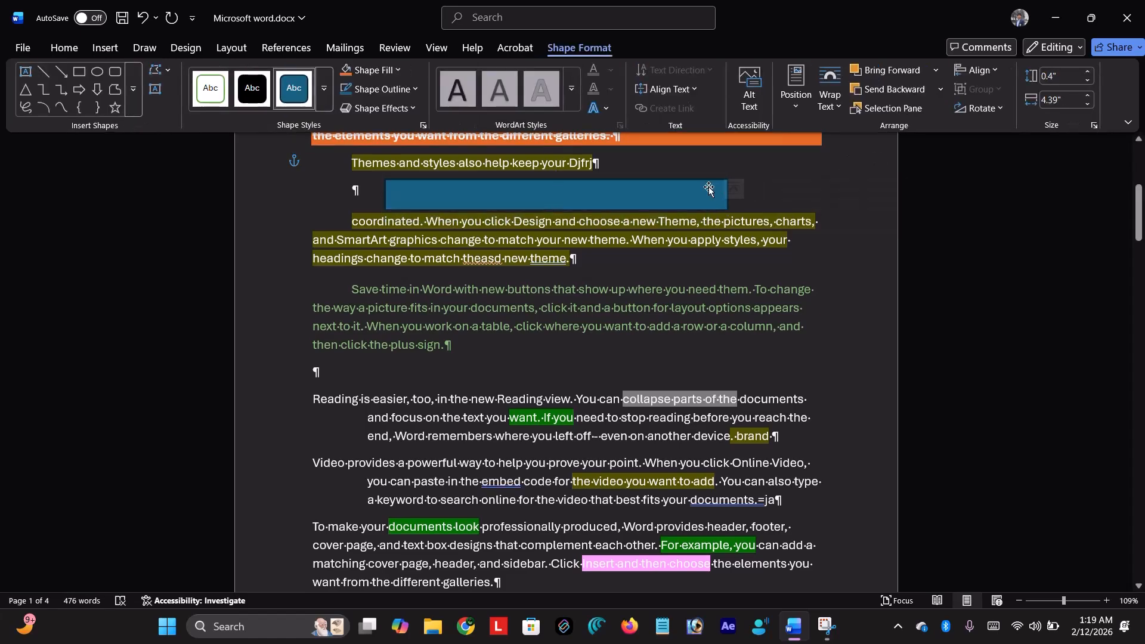
drag(672, 186, 678, 186)
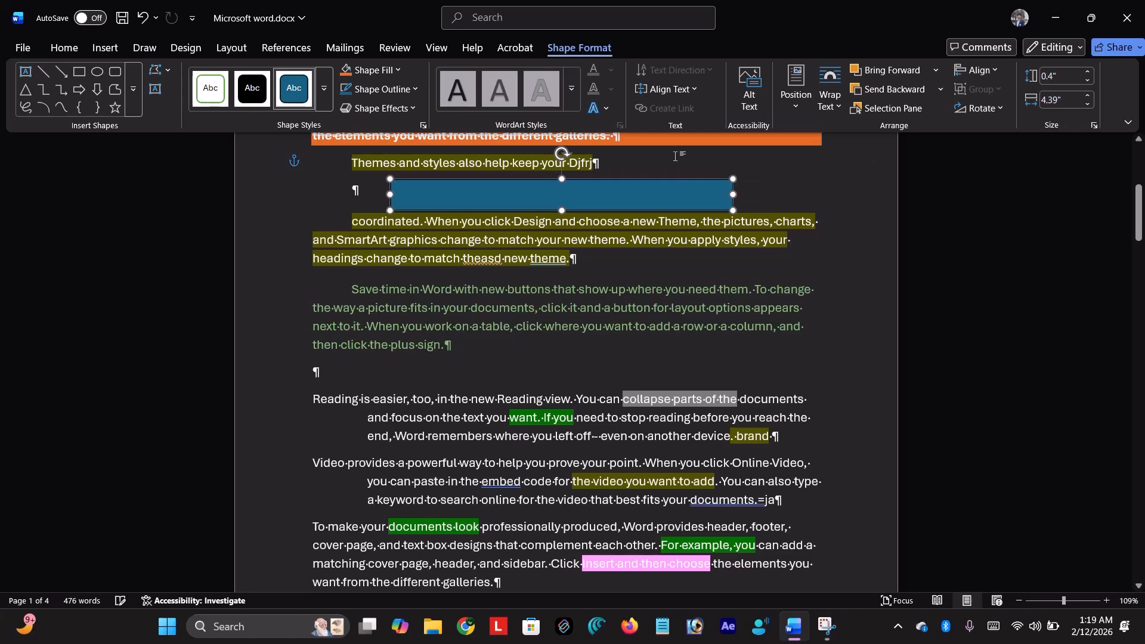
click(677, 157)
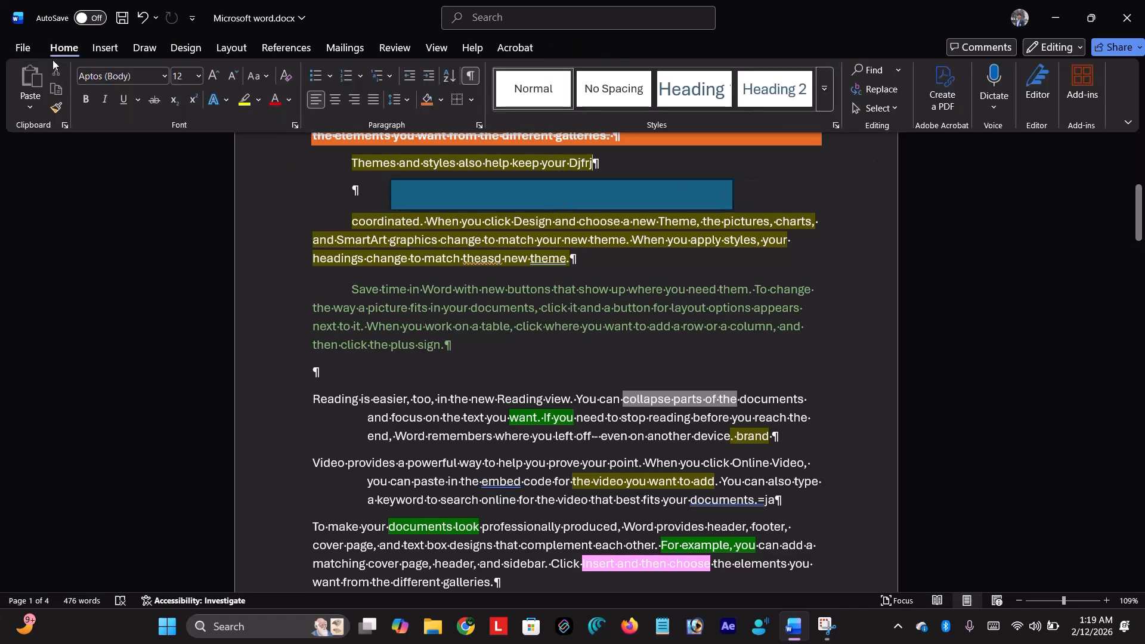
click(895, 109)
click(913, 150)
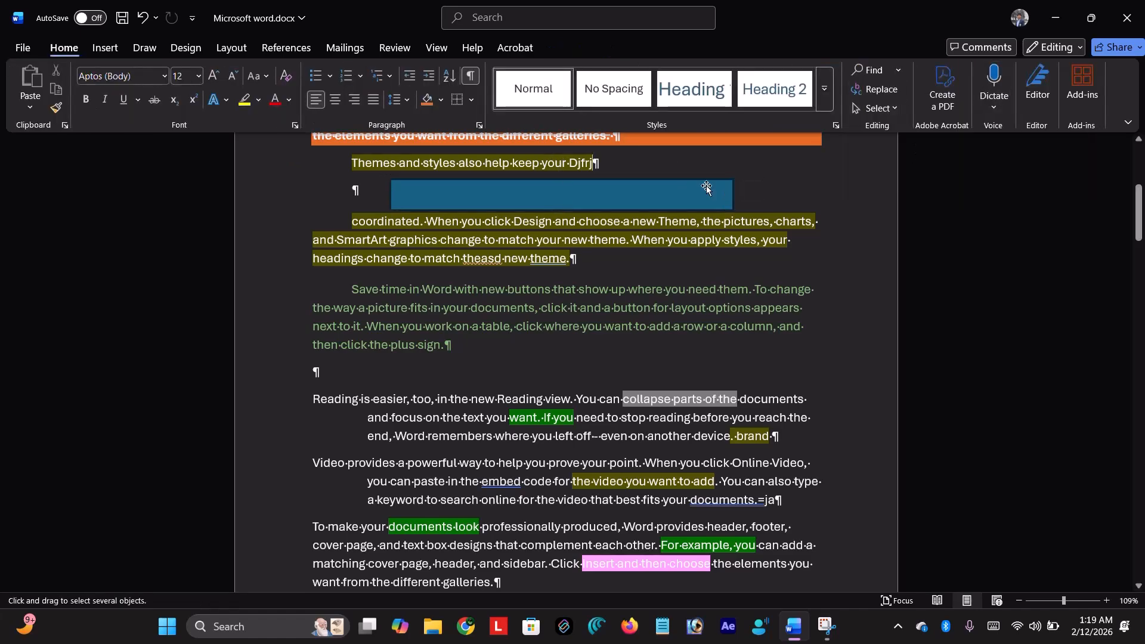
drag(664, 192, 724, 363)
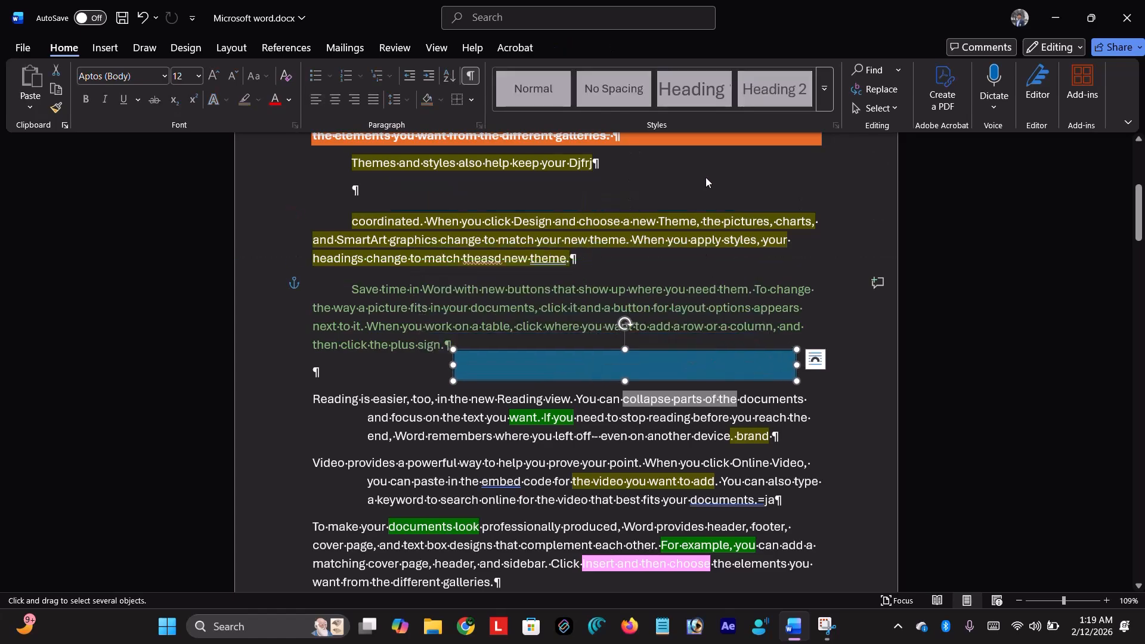
- In the Selection Pane, toggle Rectangle 1's visibility, then Hide All and close the pane
click(896, 111)
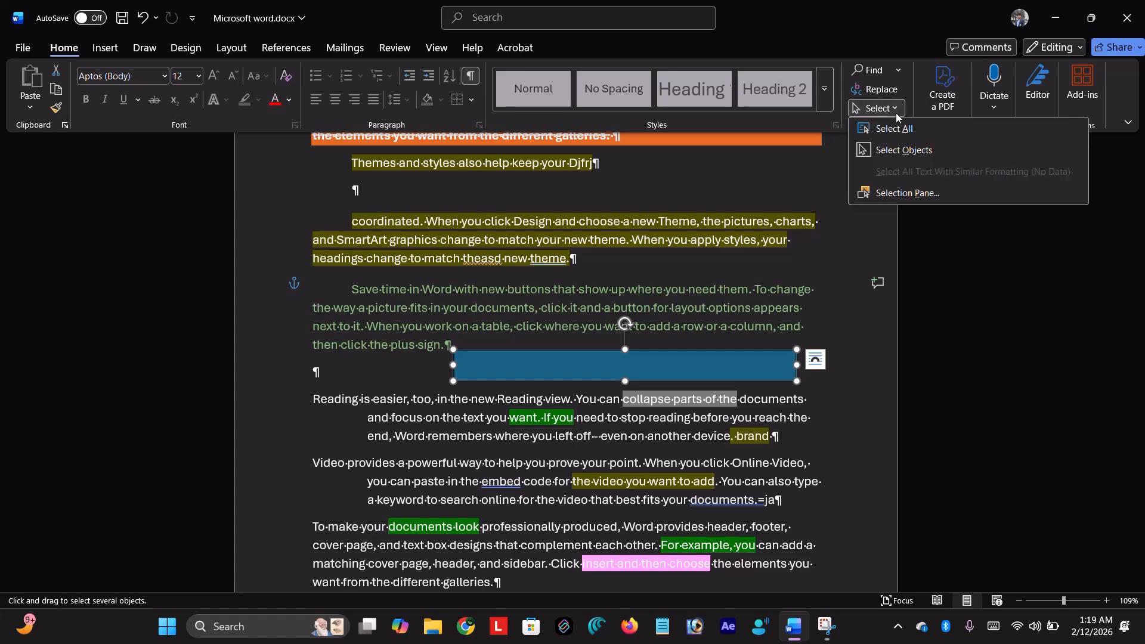
click(907, 193)
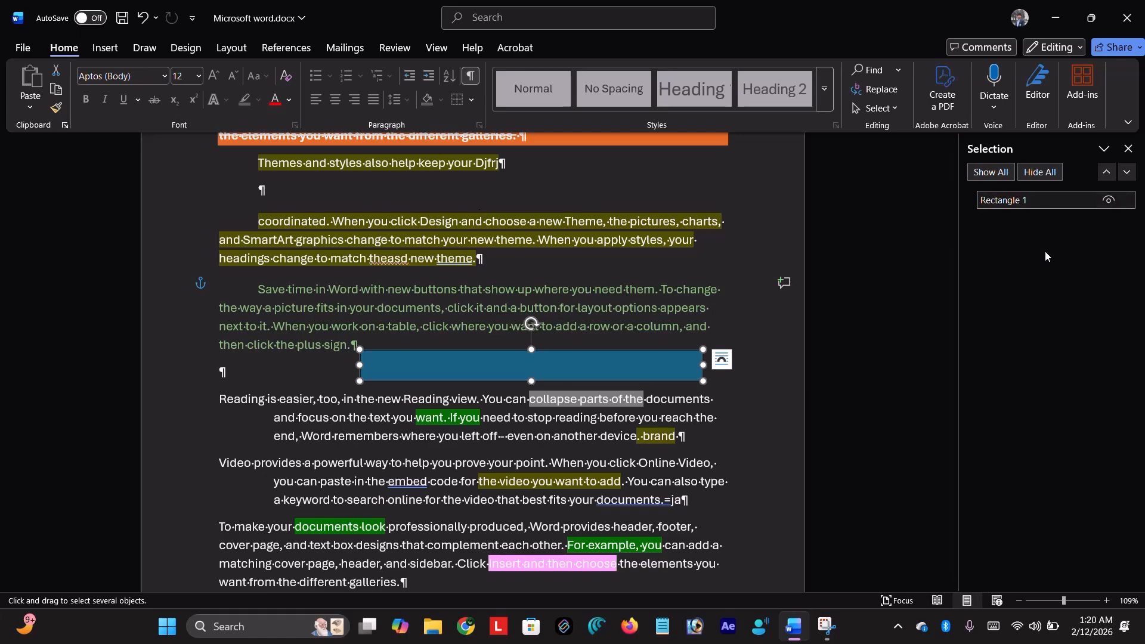
click(1010, 176)
click(1108, 200)
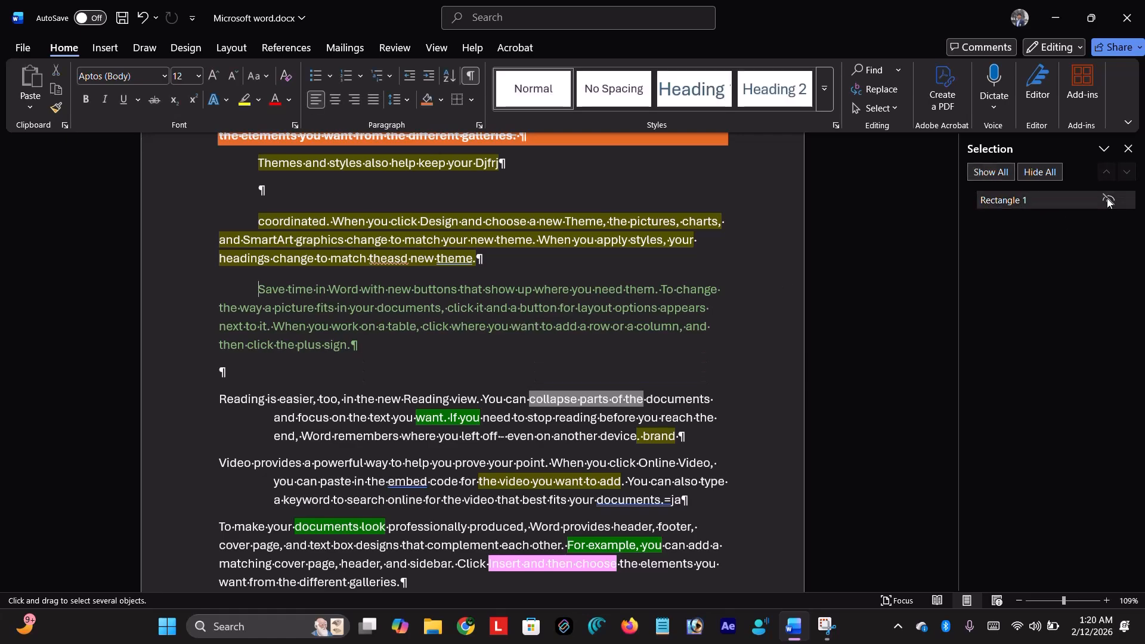
click(1108, 200)
click(1061, 176)
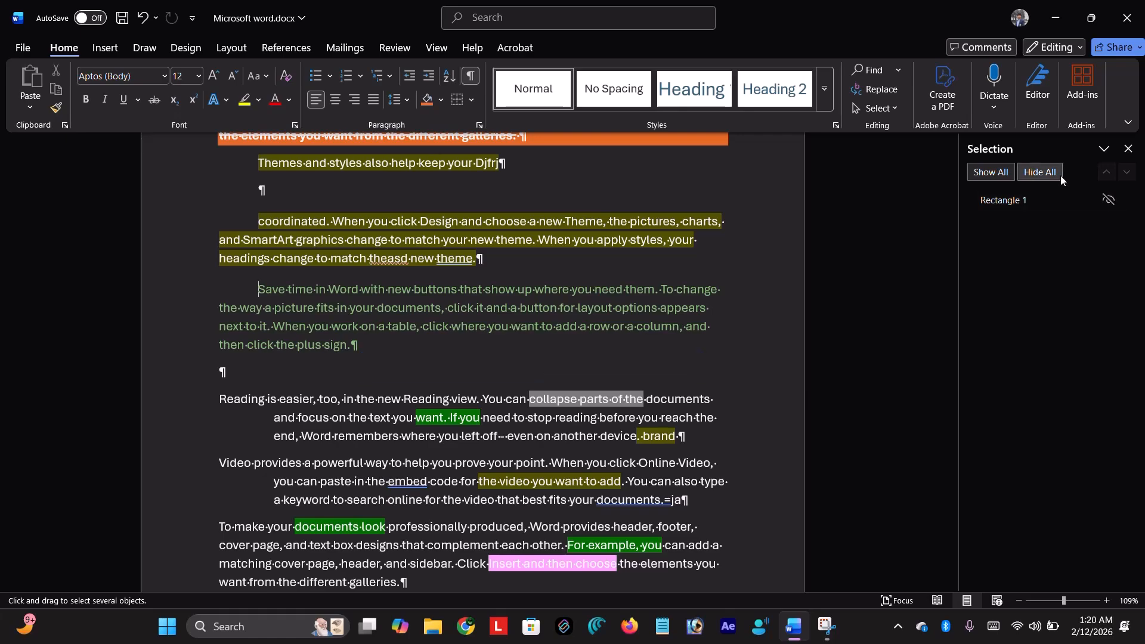
click(1128, 148)
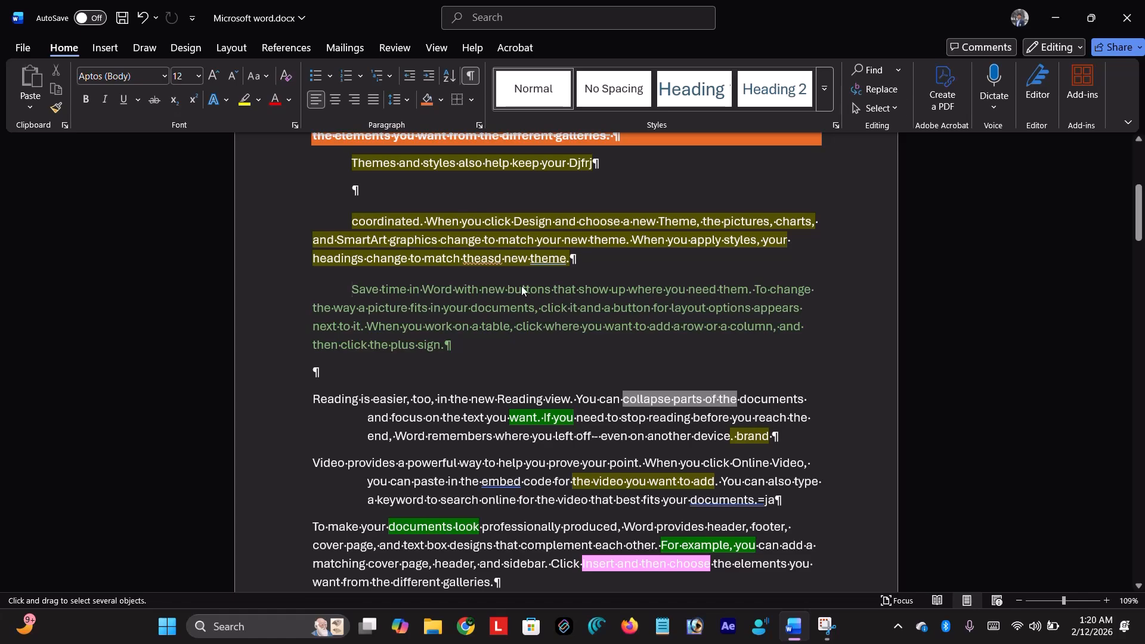
- Select the 'coordinated… theme.' paragraph and copy it to the clipboard
drag(584, 266, 342, 211)
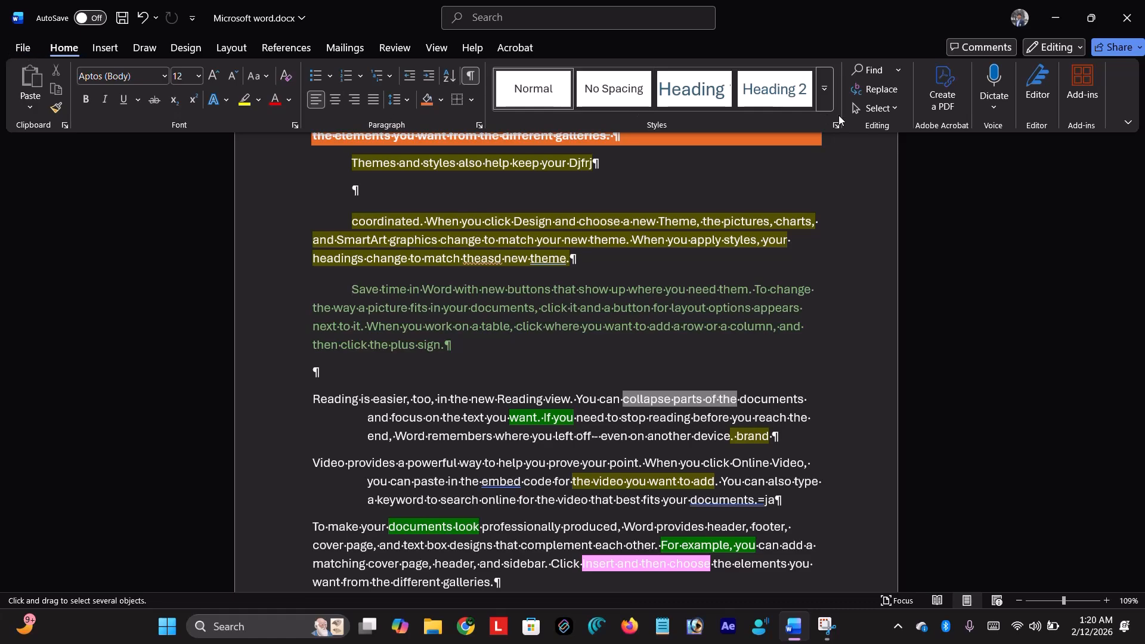
click(898, 110)
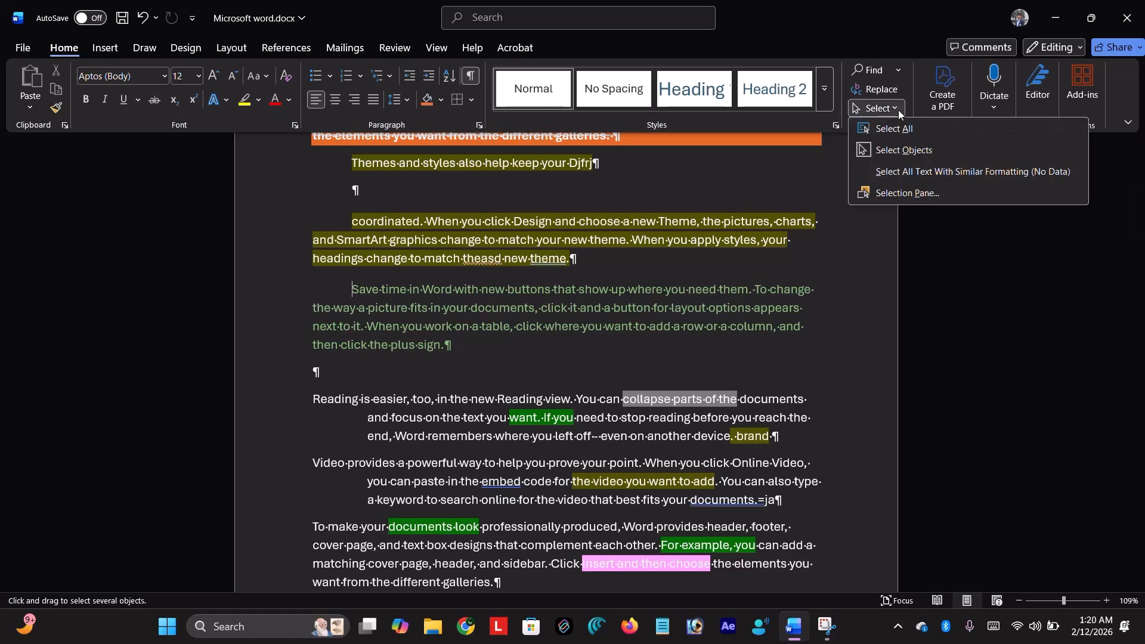
click(894, 127)
click(509, 223)
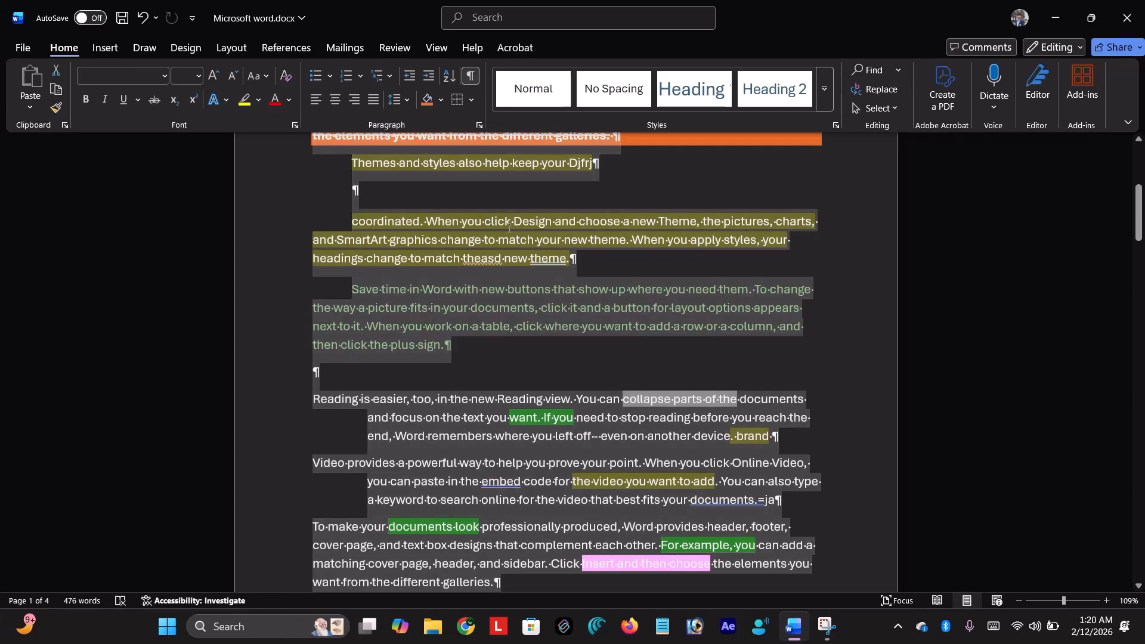
drag(586, 262, 344, 231)
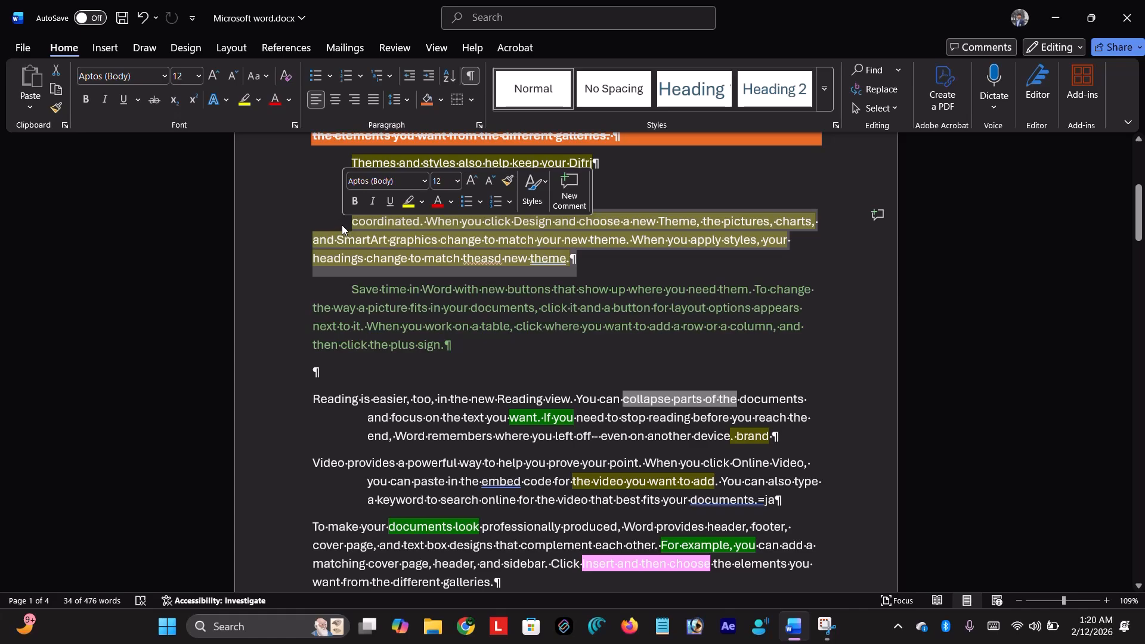
click(59, 96)
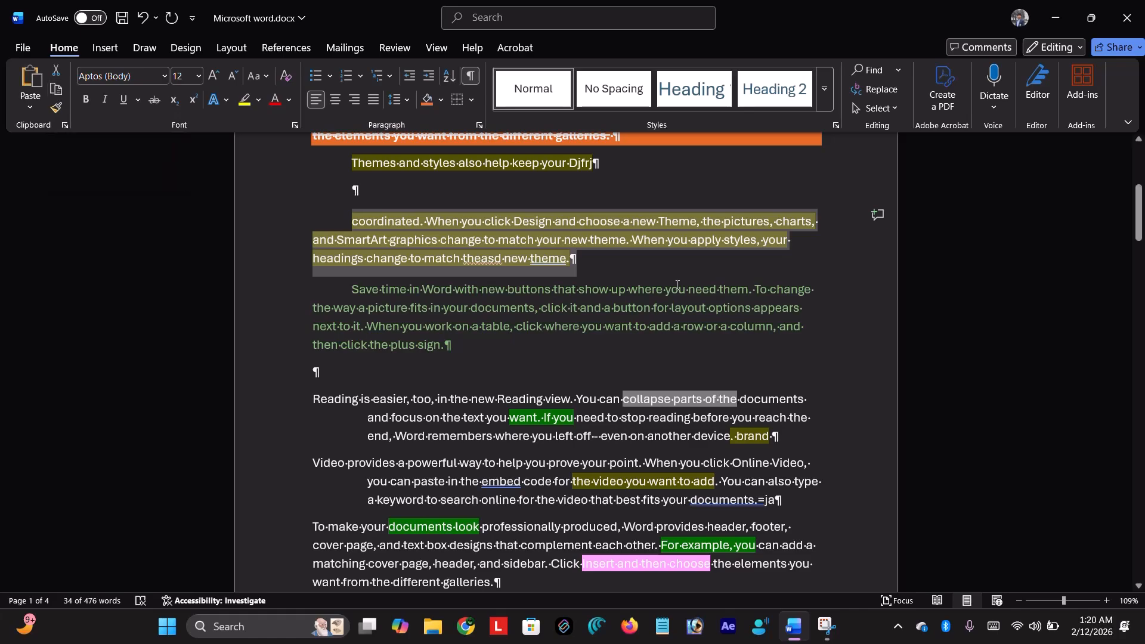
click(476, 352)
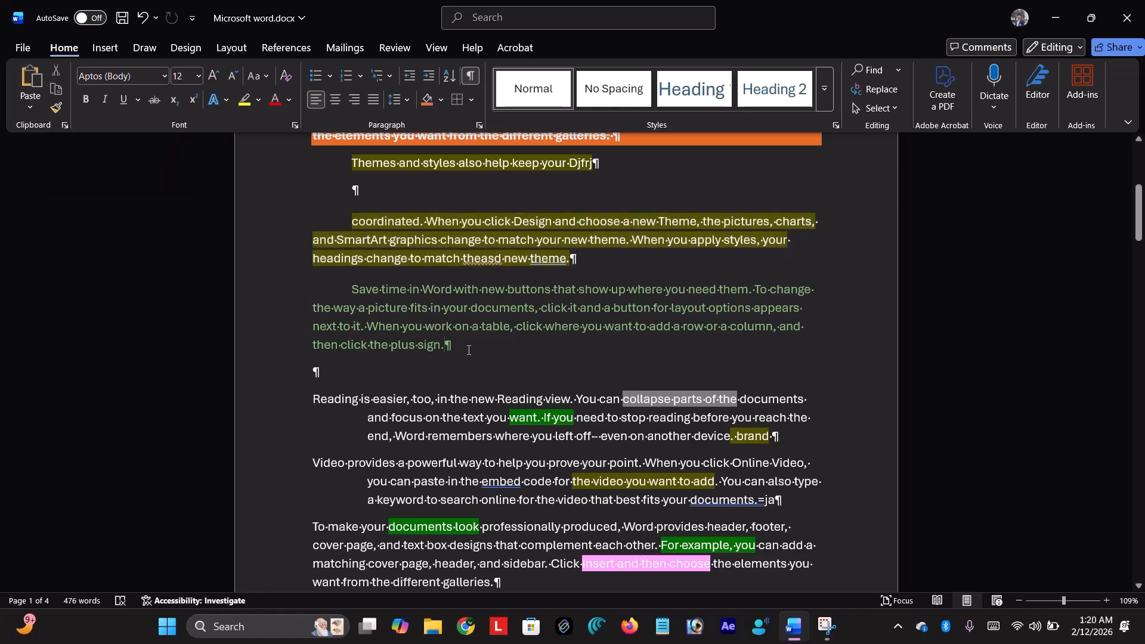
- Paste the copied 'coordinated' paragraph, then select the Save time sentences, deleting and restoring them
click(22, 85)
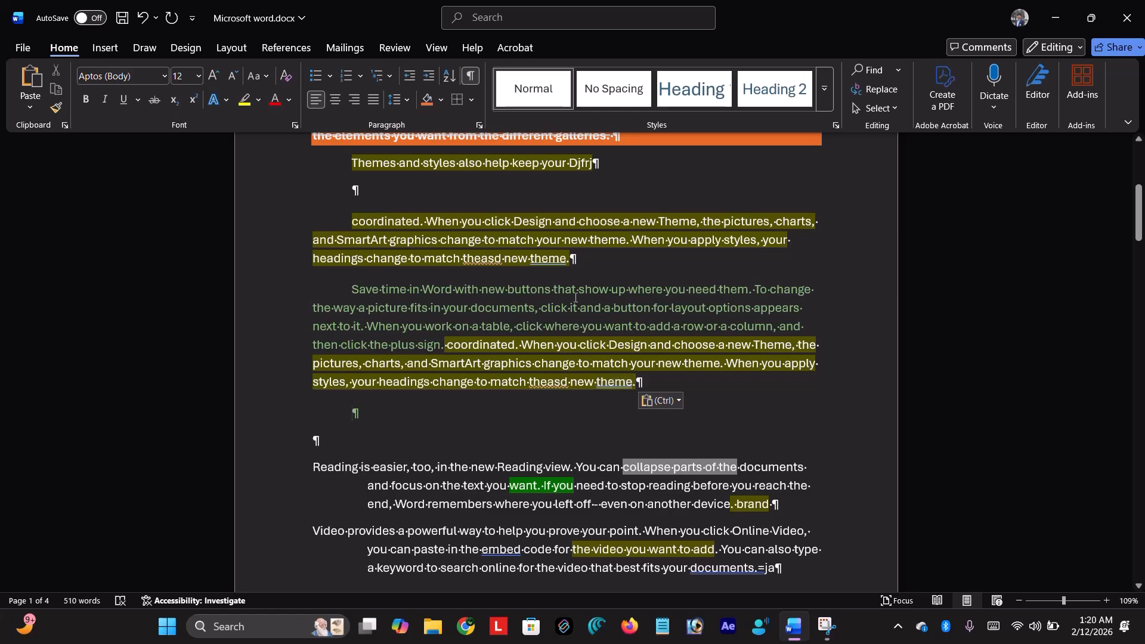
click(353, 289)
drag(353, 289, 444, 351)
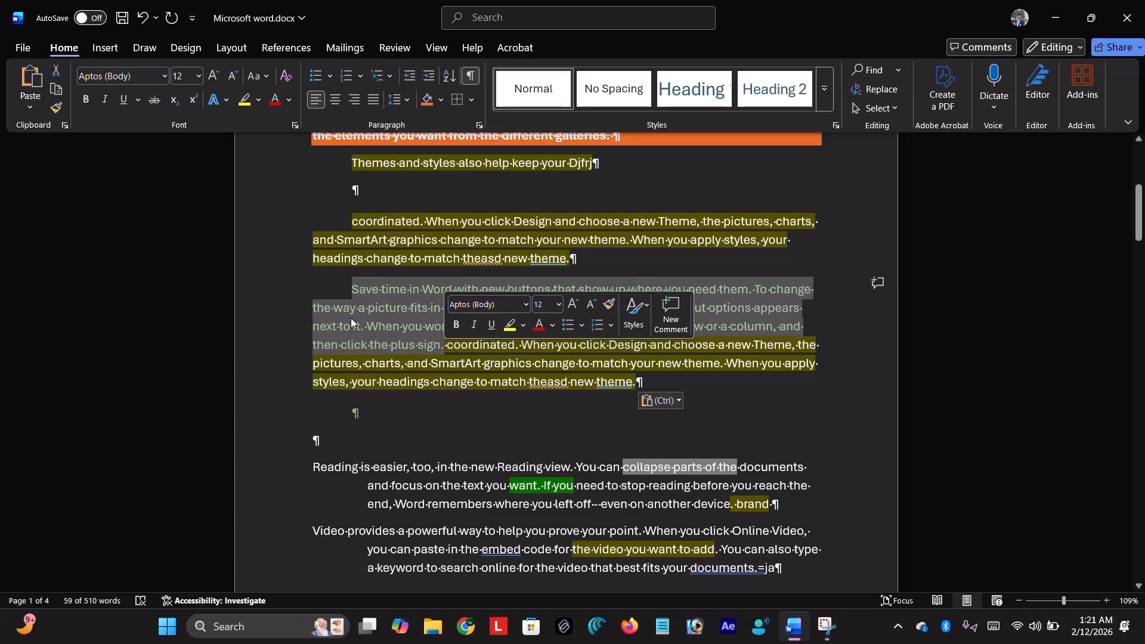
key(Delete)
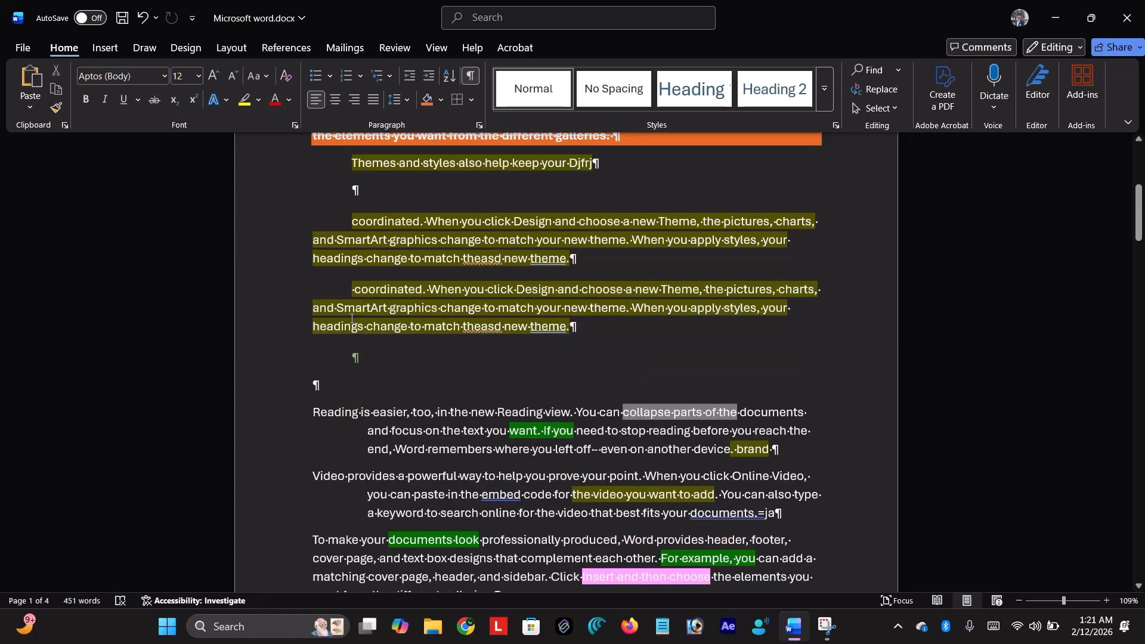
key(ctrl+z)
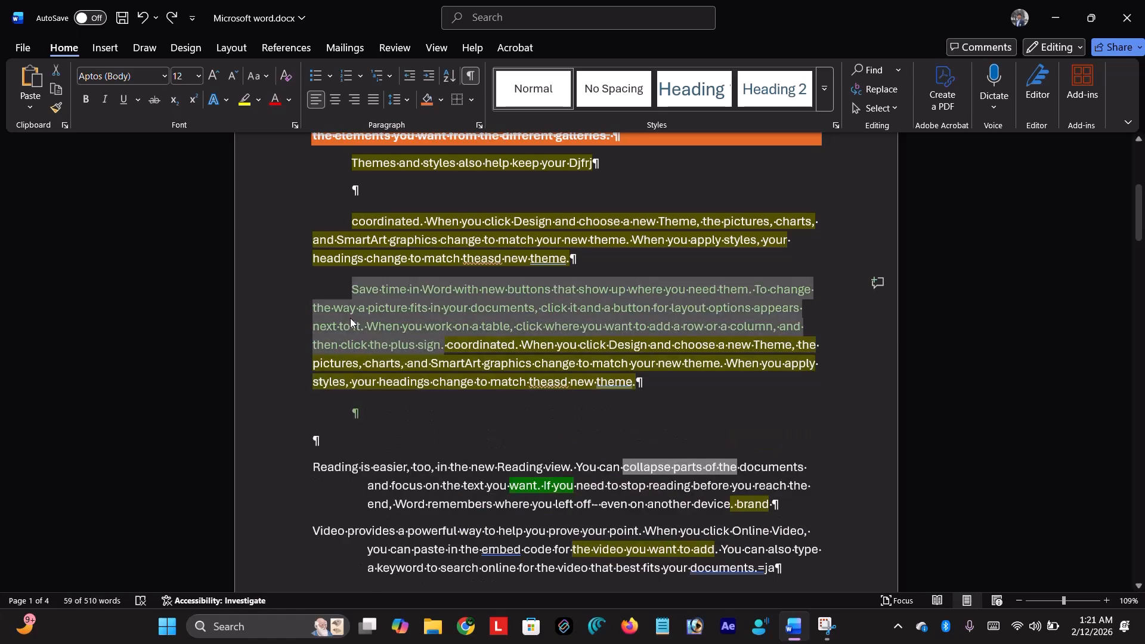
- Cut the Save time sentences, paste them after 'different galleries.', and hide formatting marks
click(63, 73)
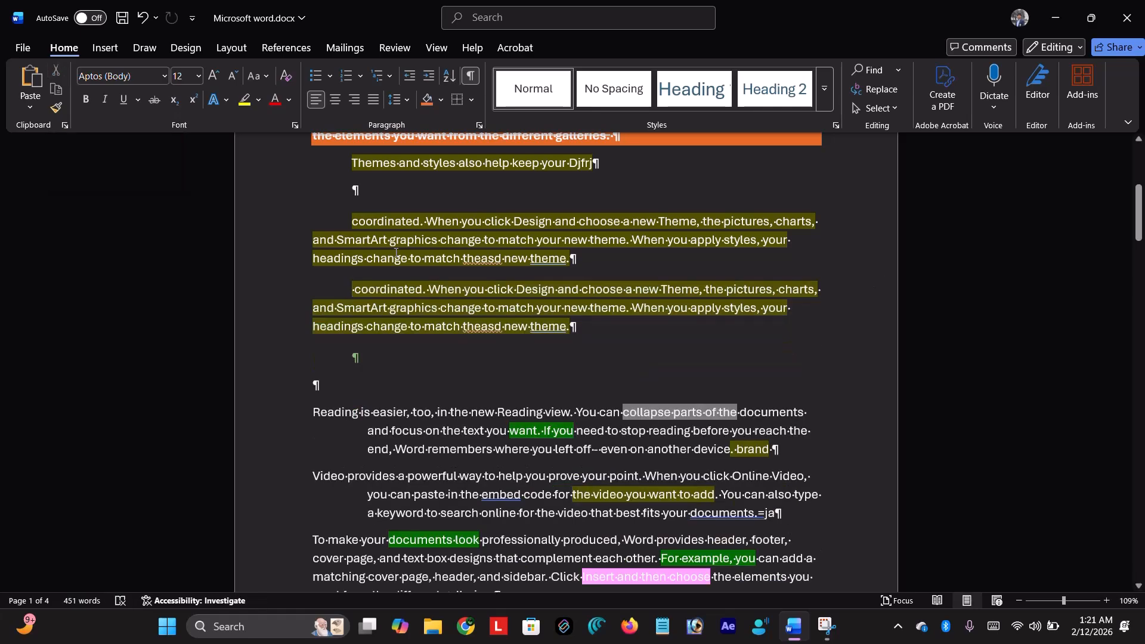
scroll(543, 369, down, 4)
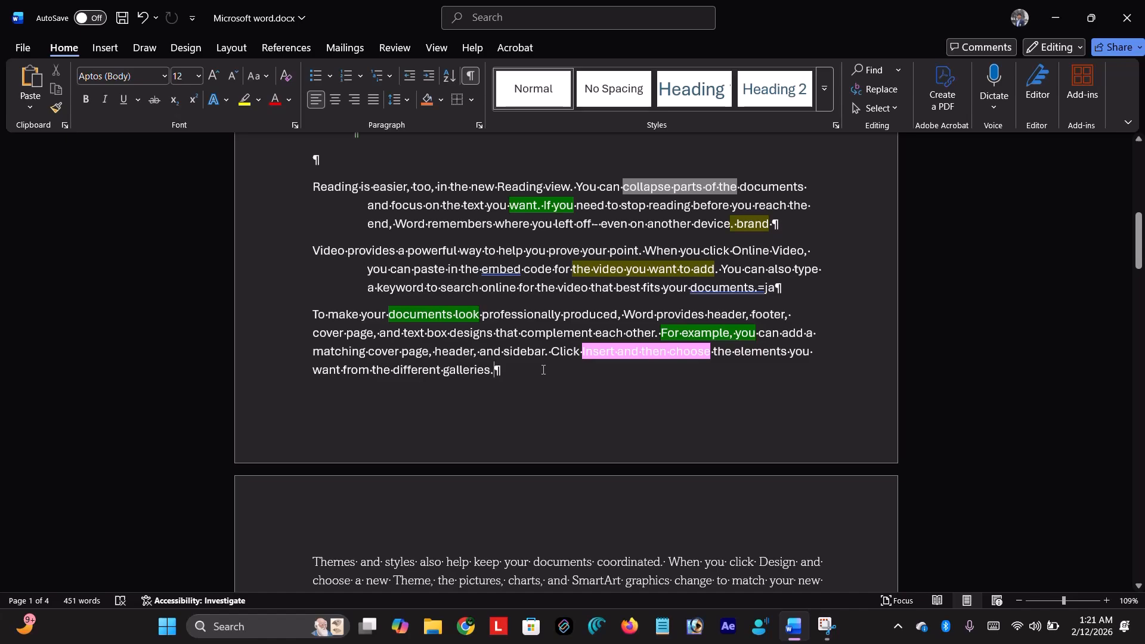
click(31, 97)
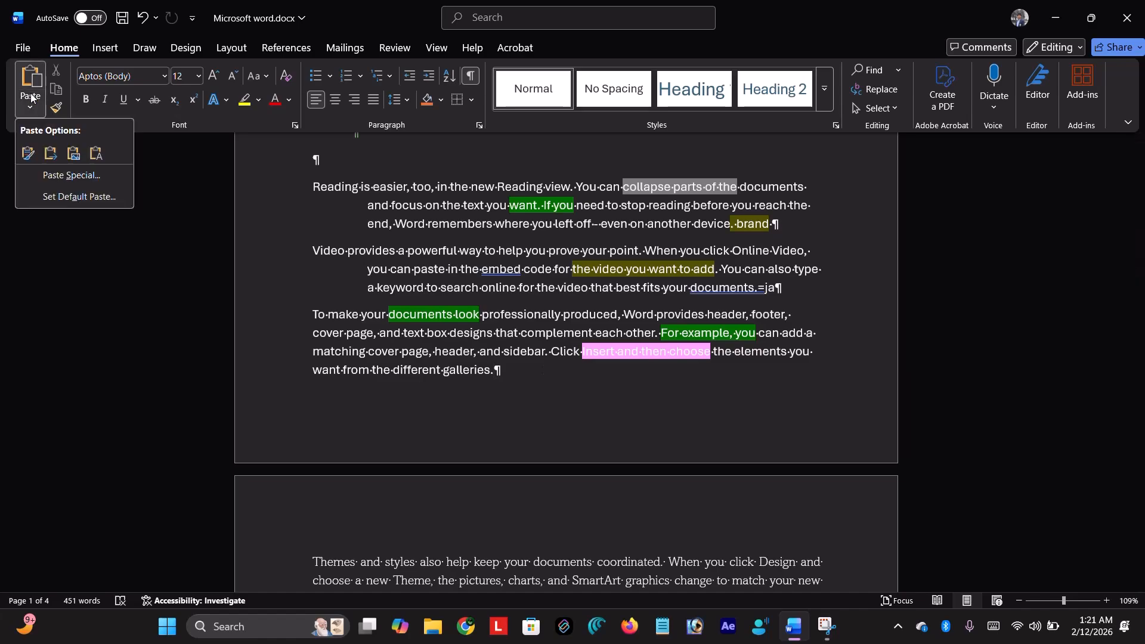
click(28, 153)
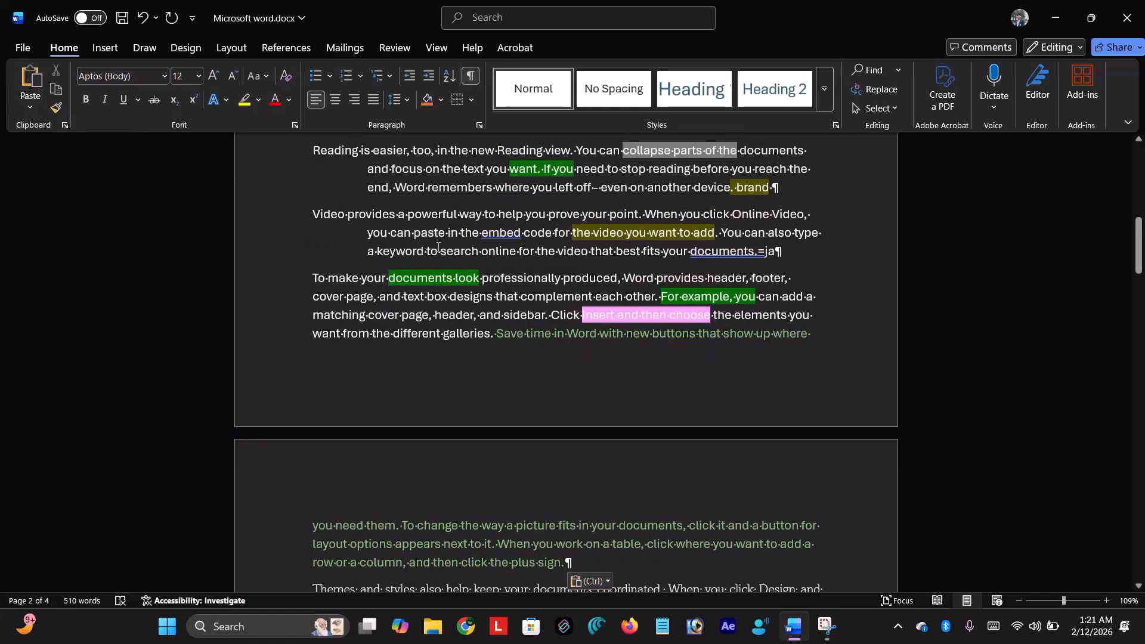
scroll(548, 455, down, 2)
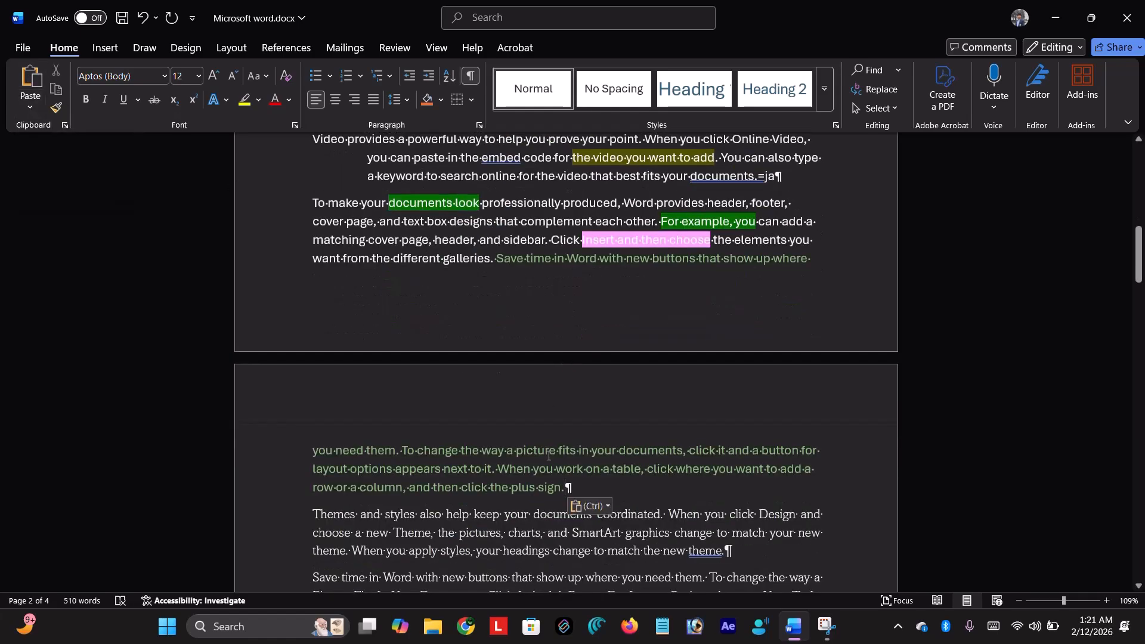
click(474, 76)
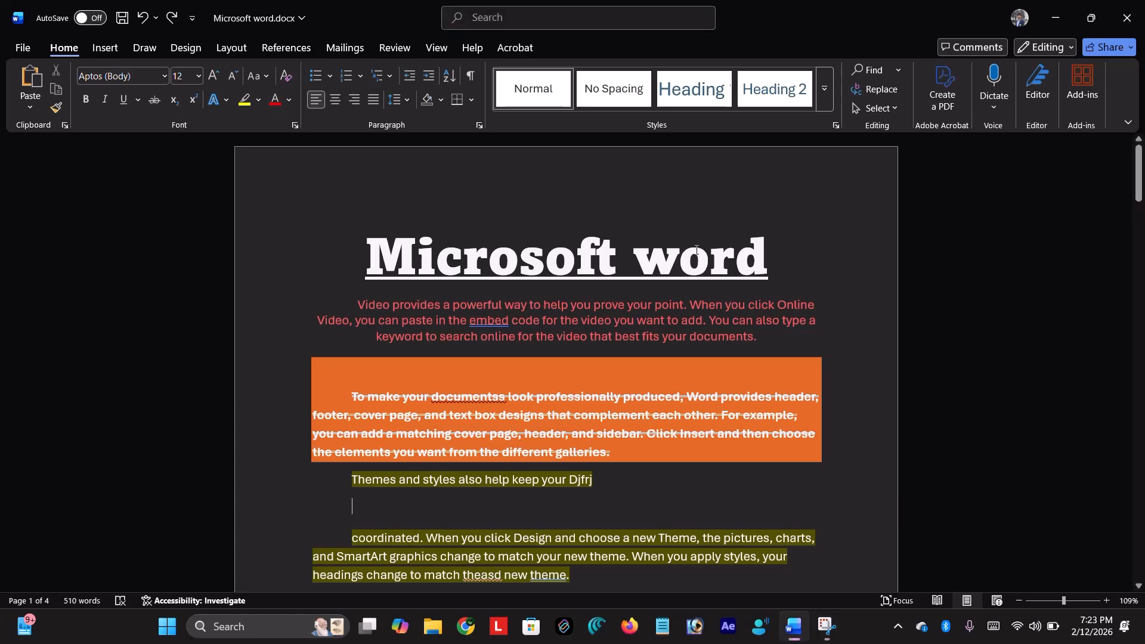
- Use Format Painter to copy the 'Microsoft word' title formatting onto the word 'Reading'
click(769, 265)
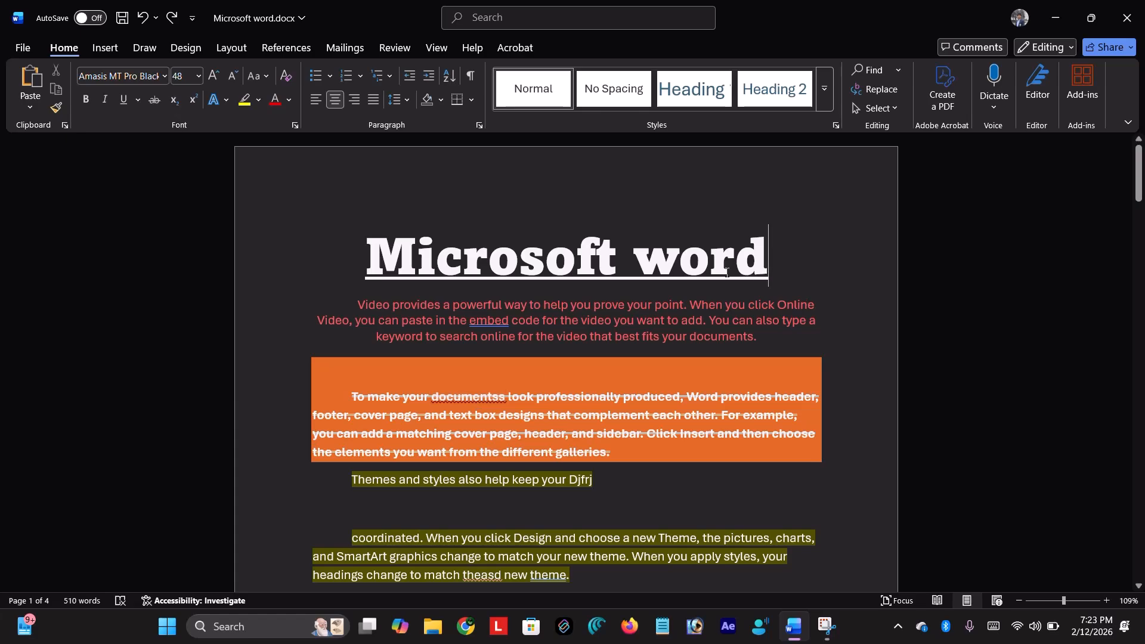
triple_click(785, 254)
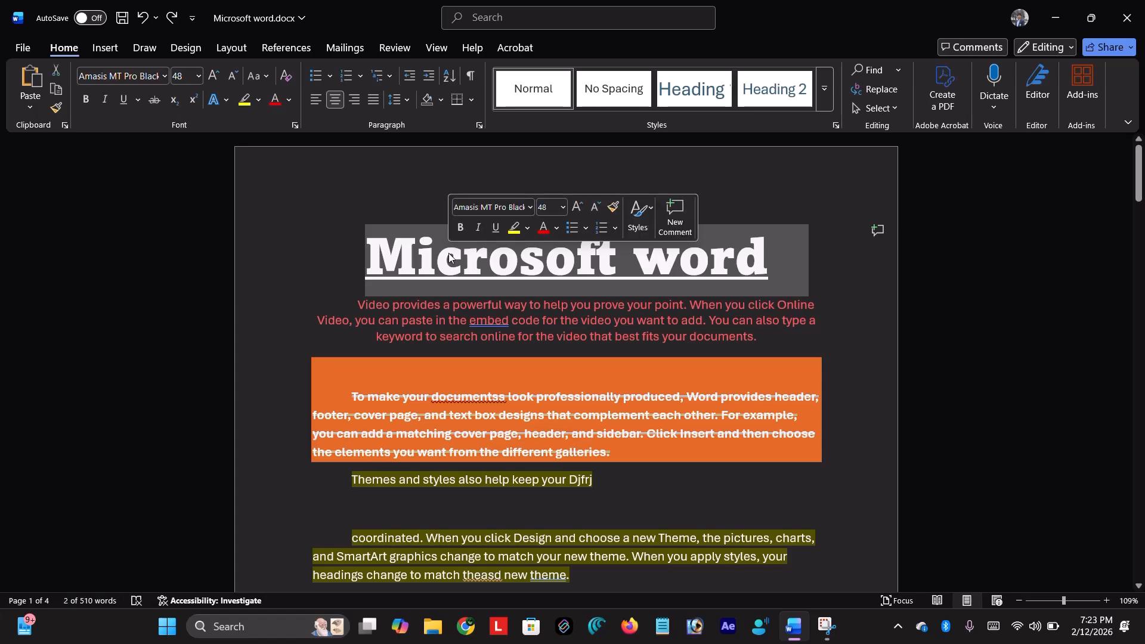
click(56, 110)
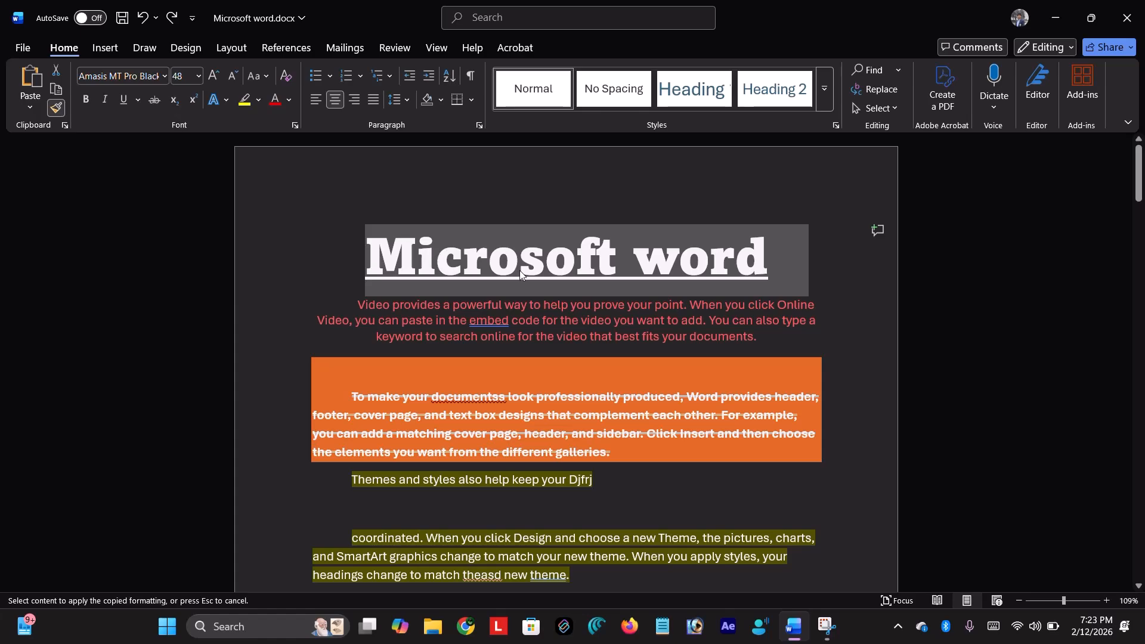
scroll(517, 273, down, 3)
scroll(579, 340, down, 3)
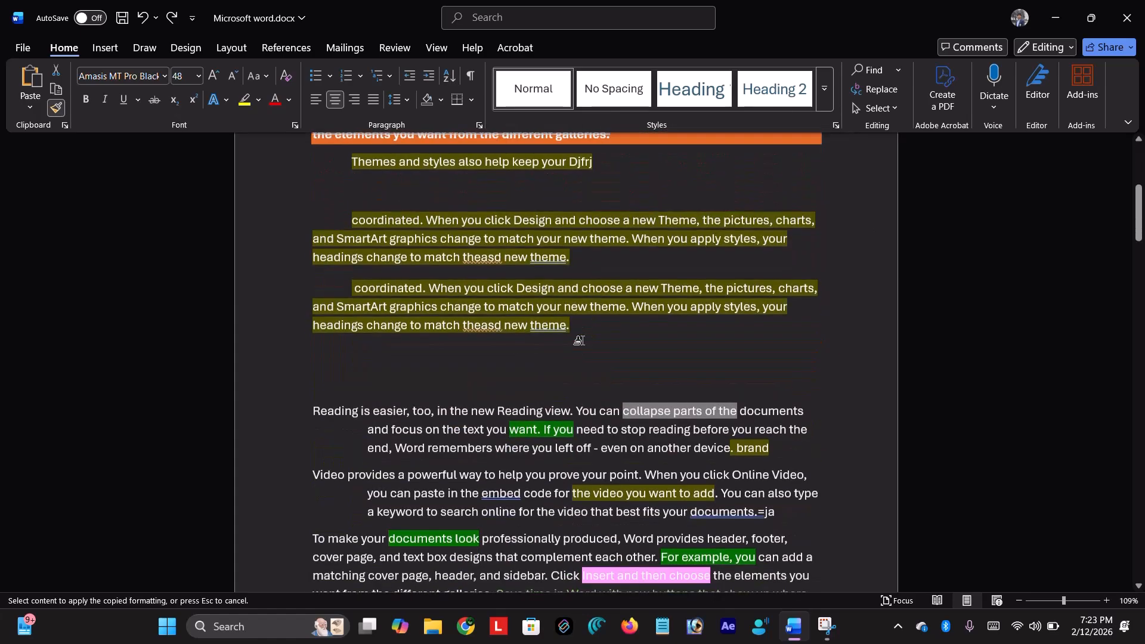
scroll(579, 341, down, 3)
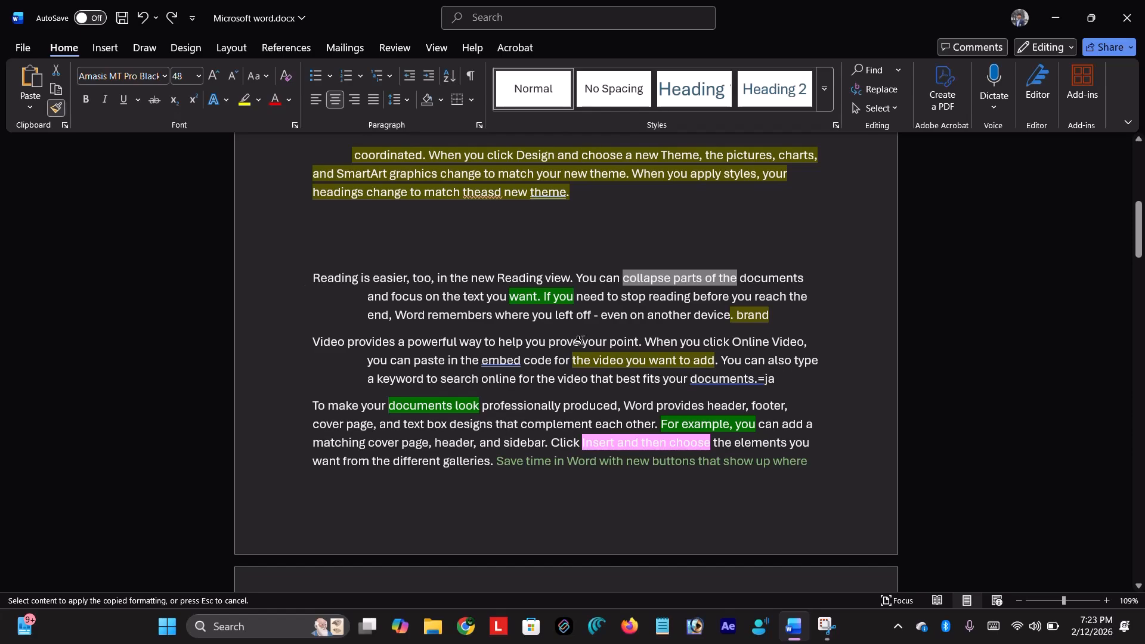
drag(306, 279, 354, 284)
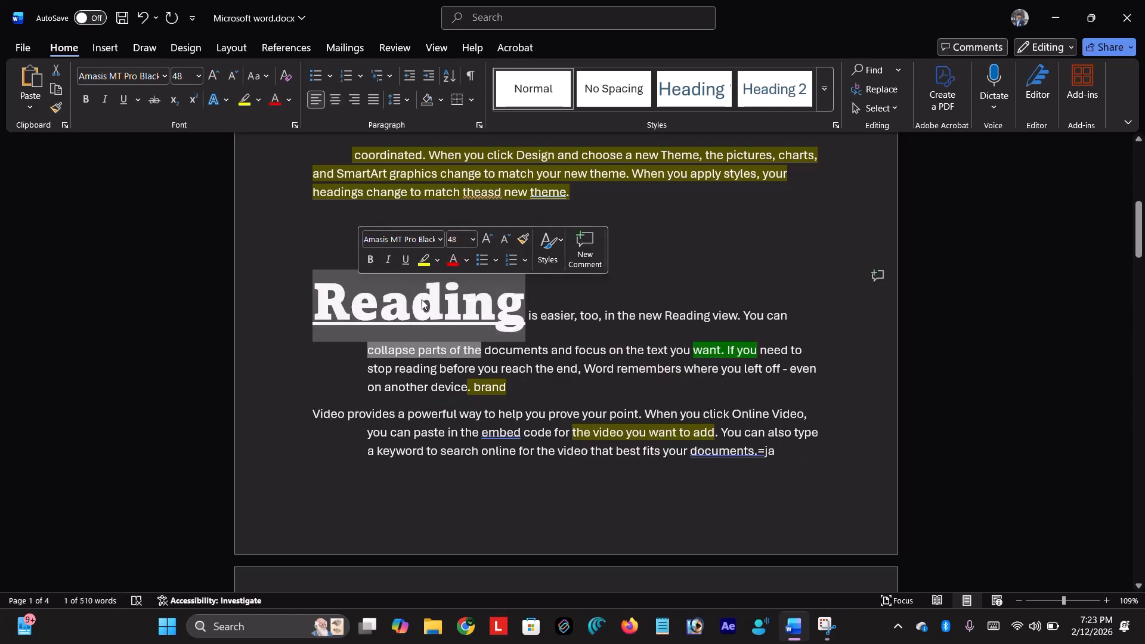
scroll(539, 314, up, 6)
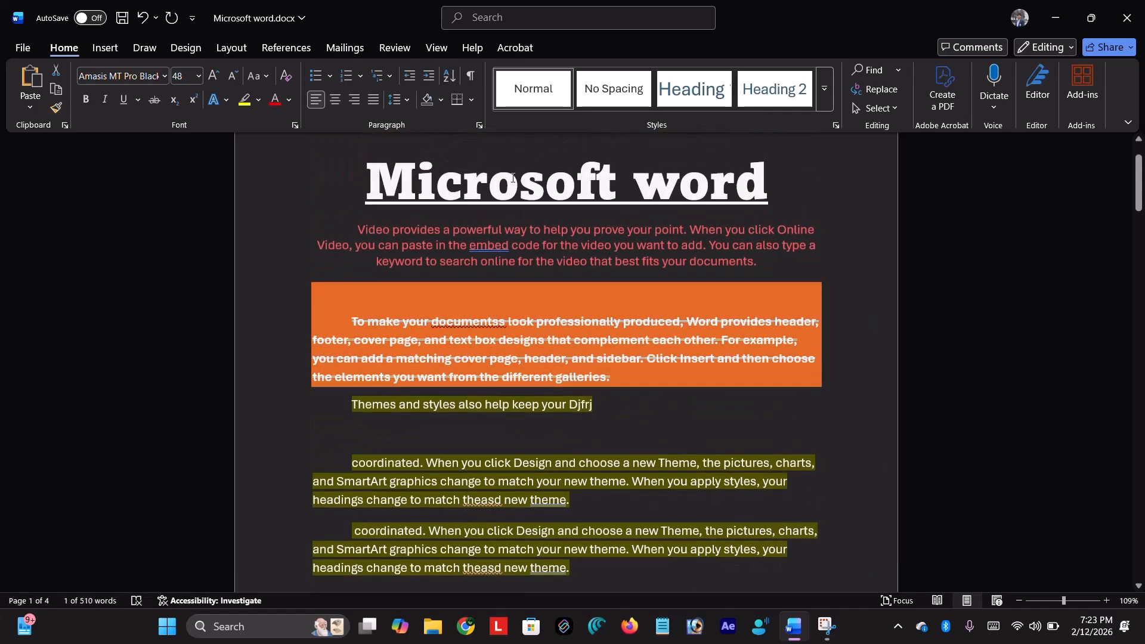
scroll(507, 177, down, 6)
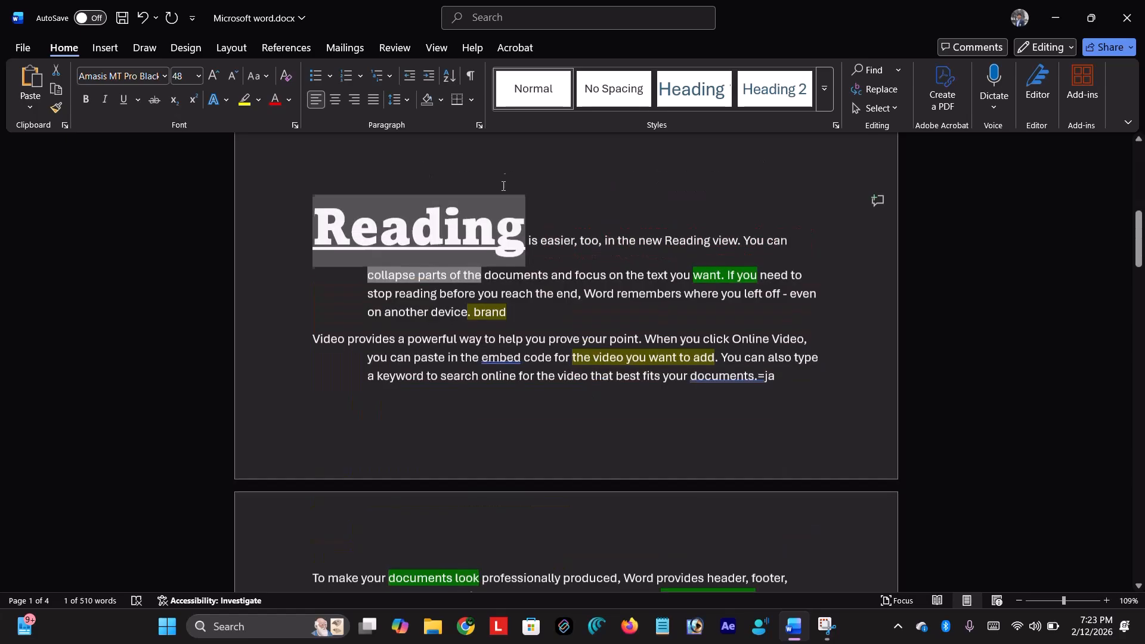
click(560, 182)
scroll(481, 231, up, 6)
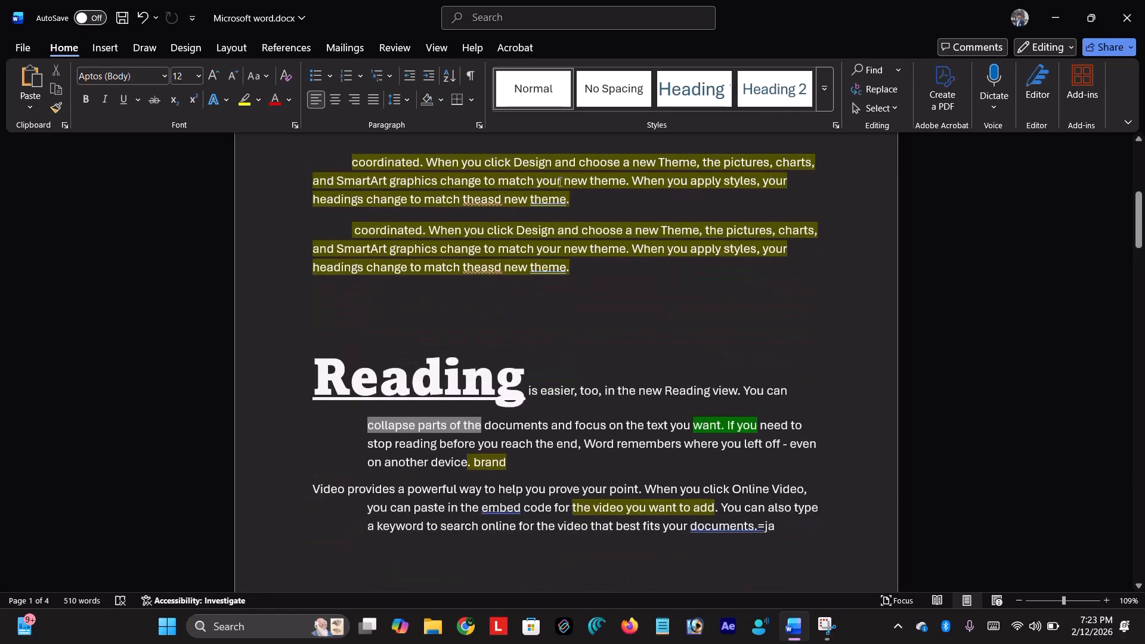
- Use Format Painter to make the red paragraph's first line plain body text
click(56, 107)
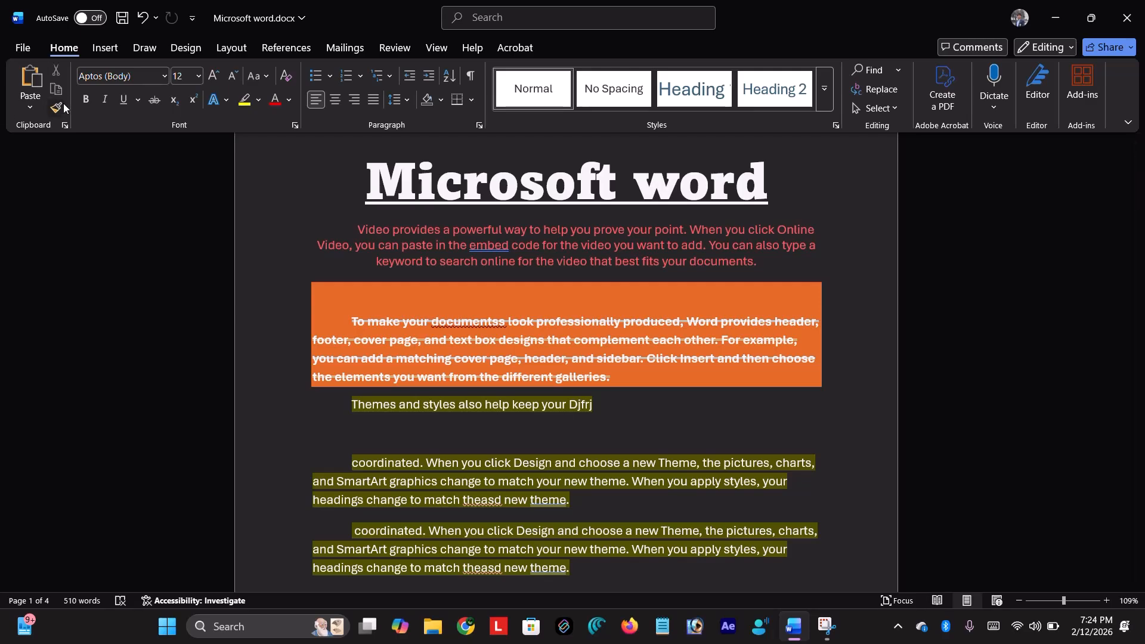
click(356, 229)
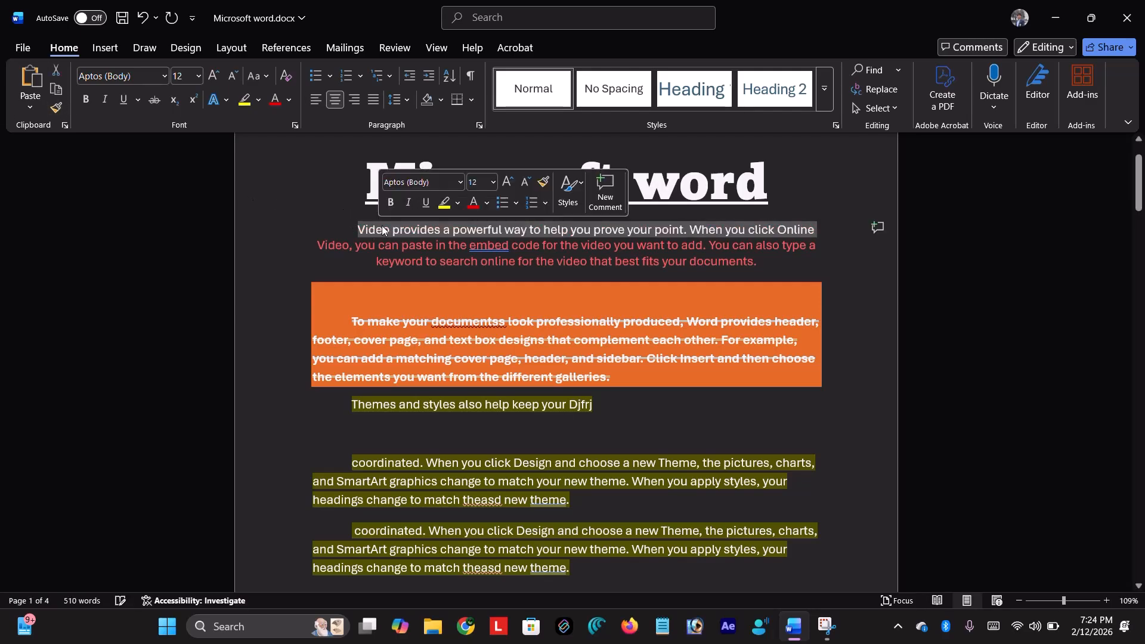
click(331, 229)
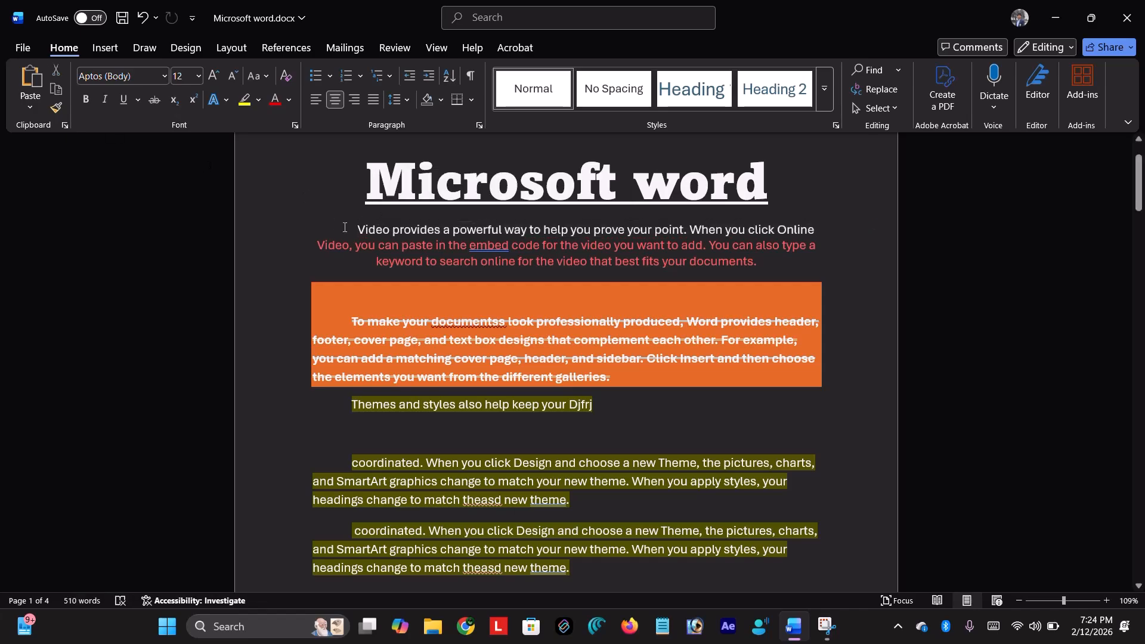
- Copy the red formatting from 'Video' onto the word 'easier,' beside the Reading heading
drag(349, 245, 313, 249)
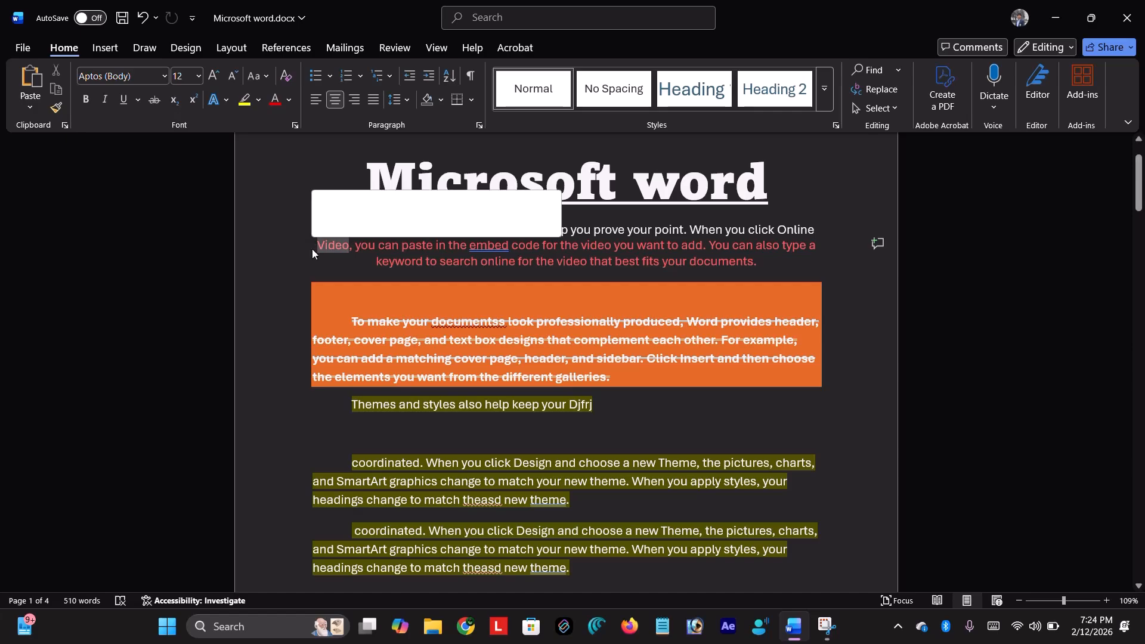
click(56, 107)
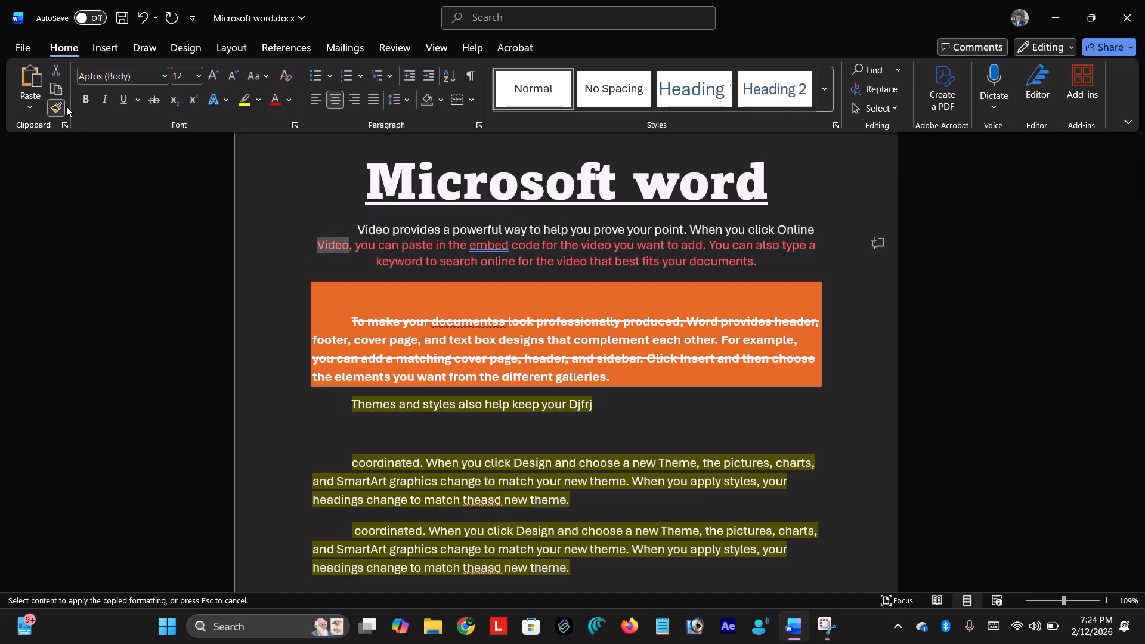
scroll(543, 391, down, 5)
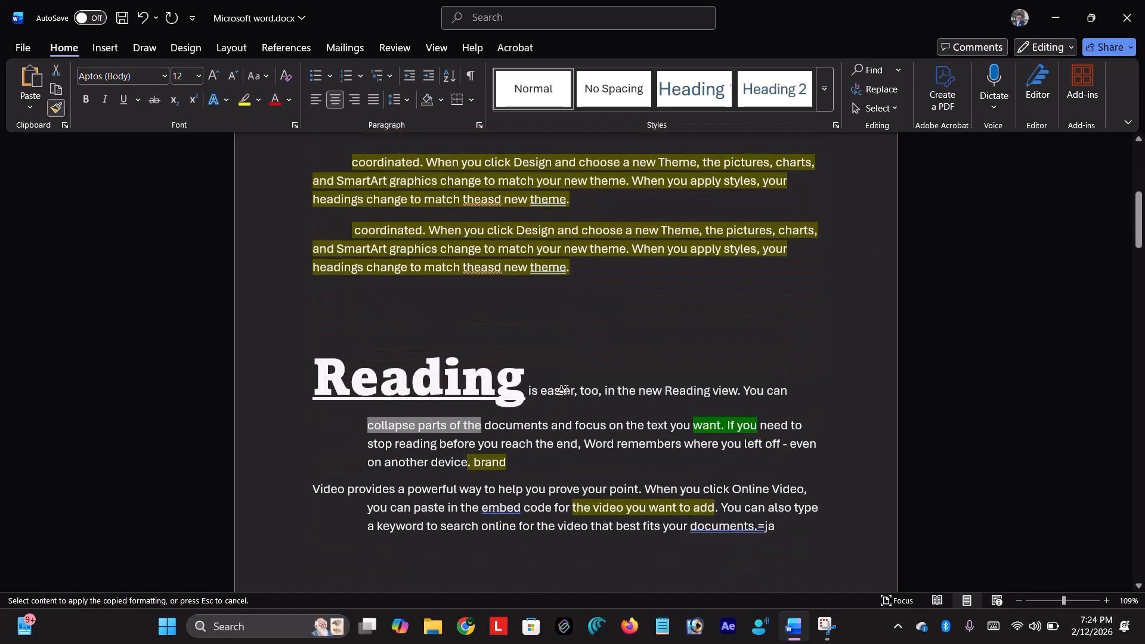
drag(540, 392, 578, 395)
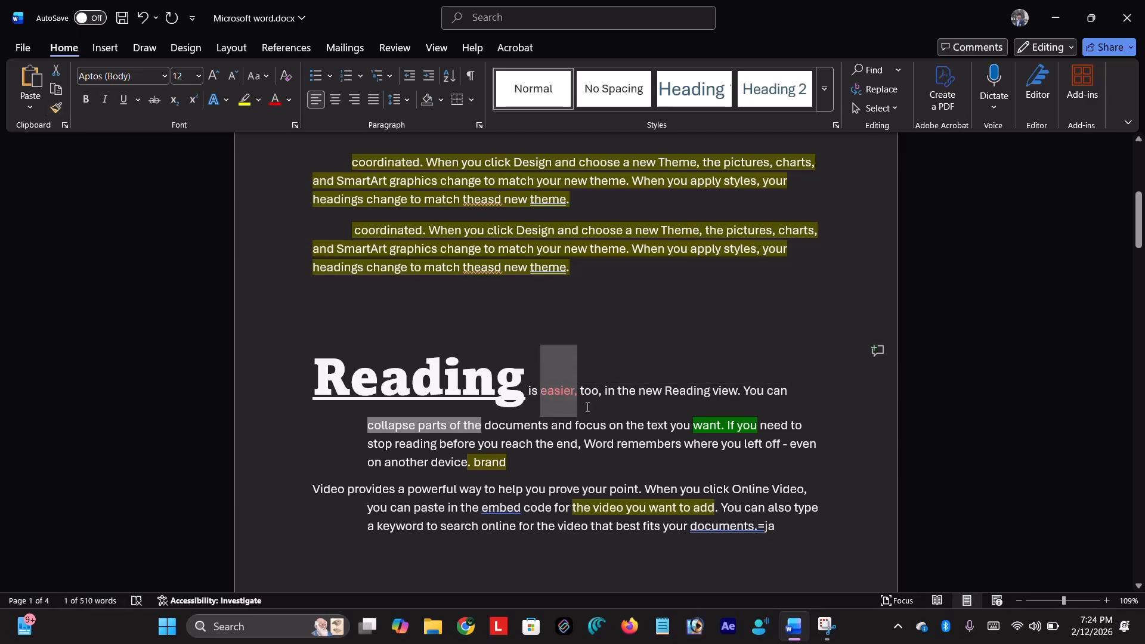
click(587, 408)
scroll(559, 382, up, 5)
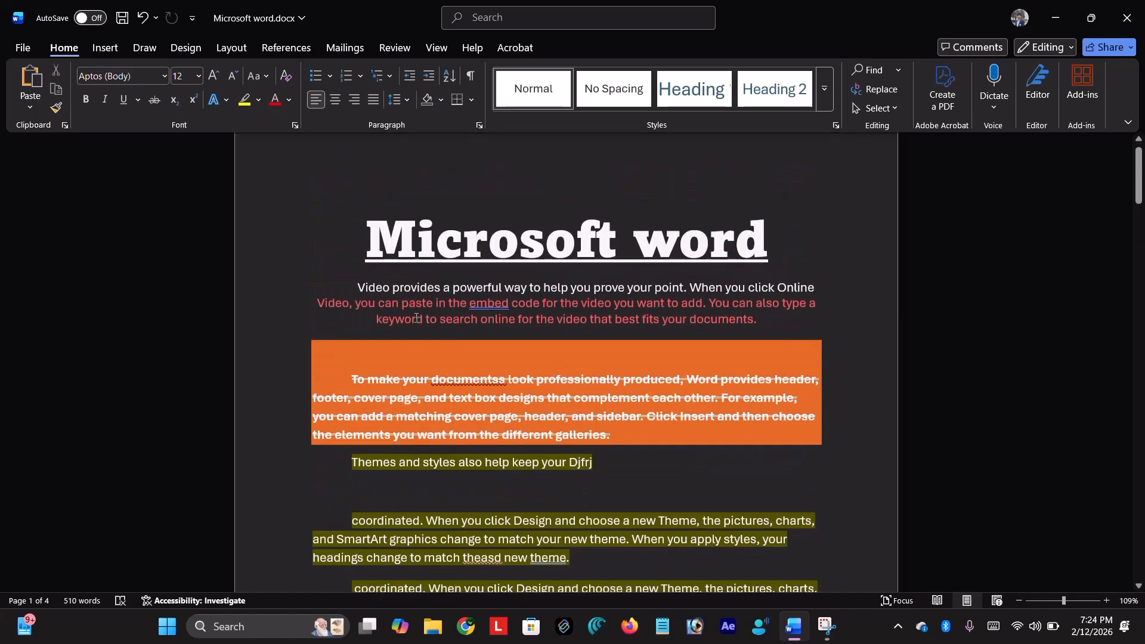
scroll(416, 318, down, 5)
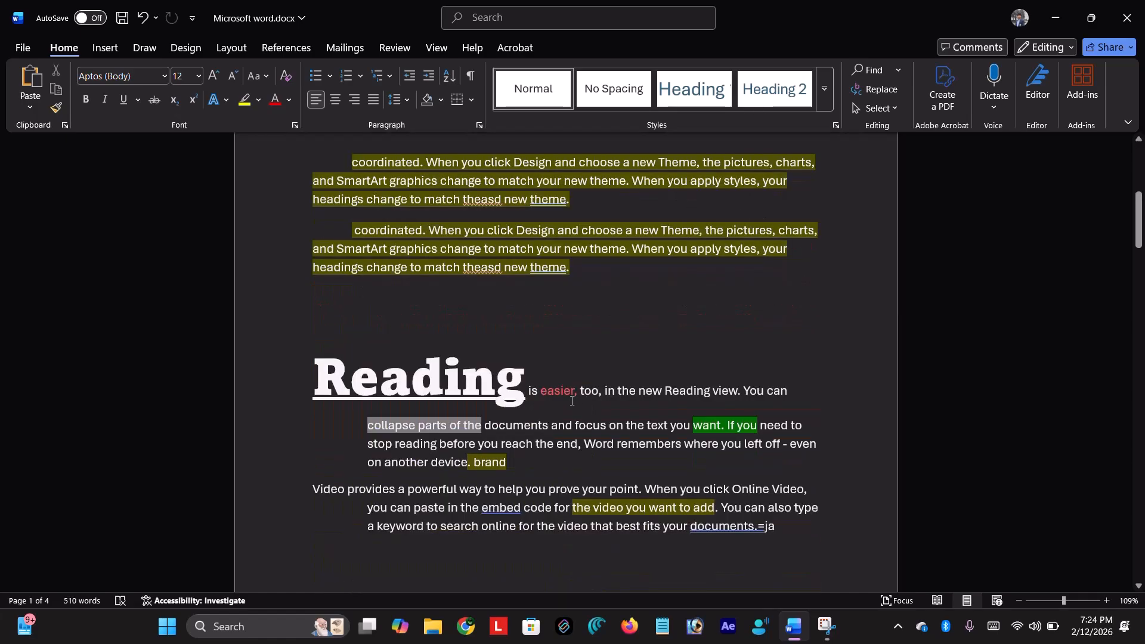